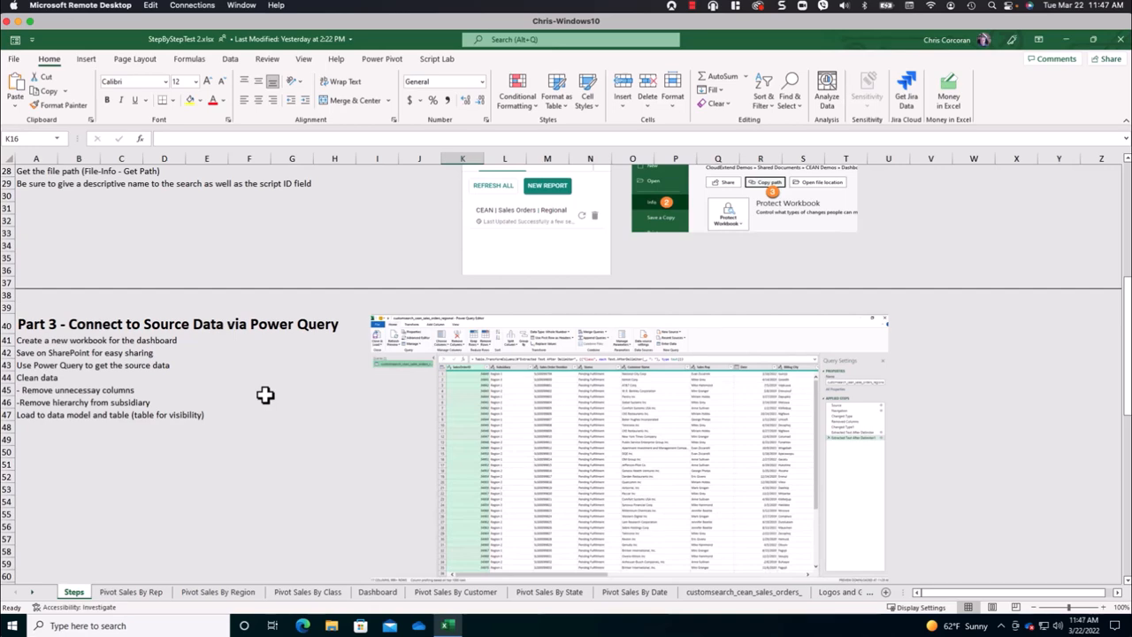
Review the Part 3 to Part 5 instructions on the Steps sheet, down to the sales dashboard image.
{"action": "scroll", "coordinate": [265, 396], "scroll_direction": "down", "scroll_amount": 10}
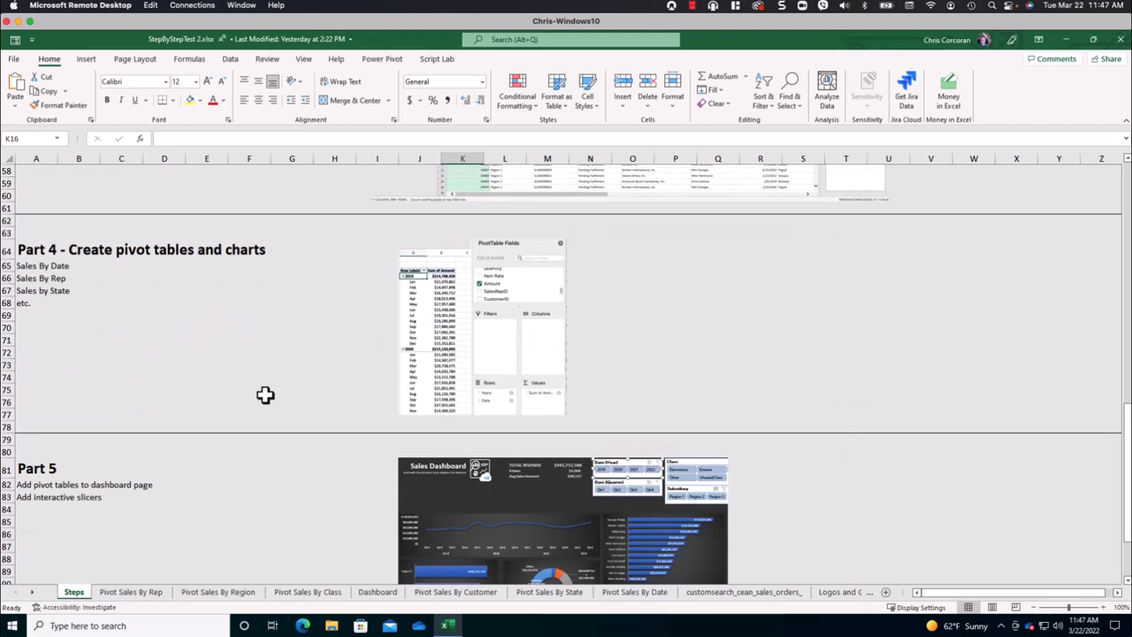
{"action": "scroll", "coordinate": [266, 395], "scroll_direction": "down", "scroll_amount": 2}
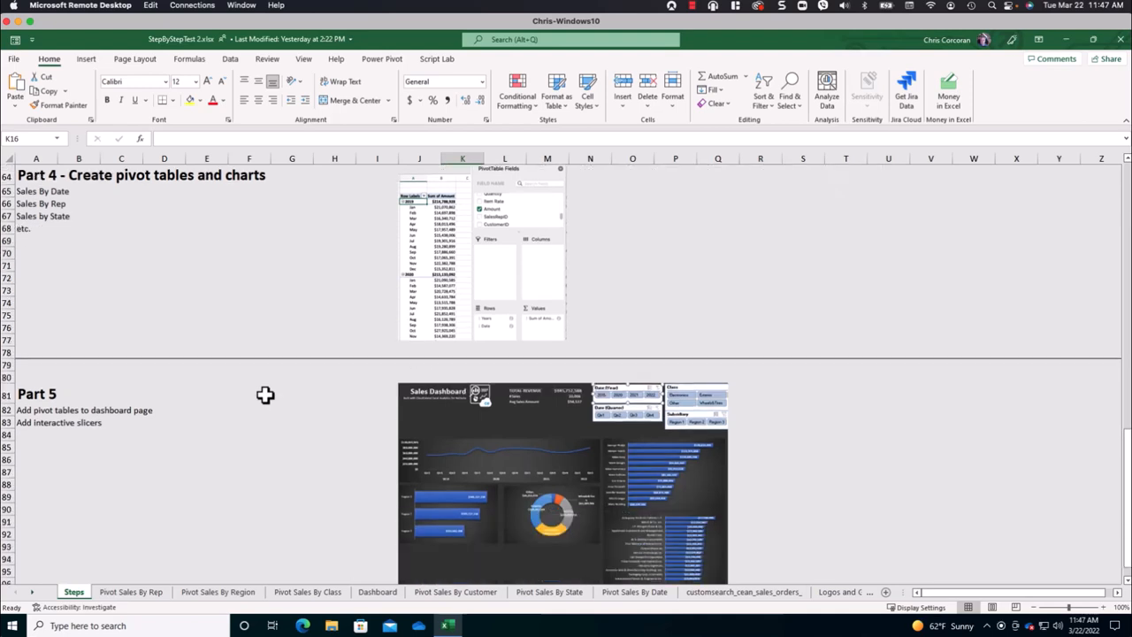
{"action": "scroll", "coordinate": [266, 396], "scroll_direction": "down", "scroll_amount": 2}
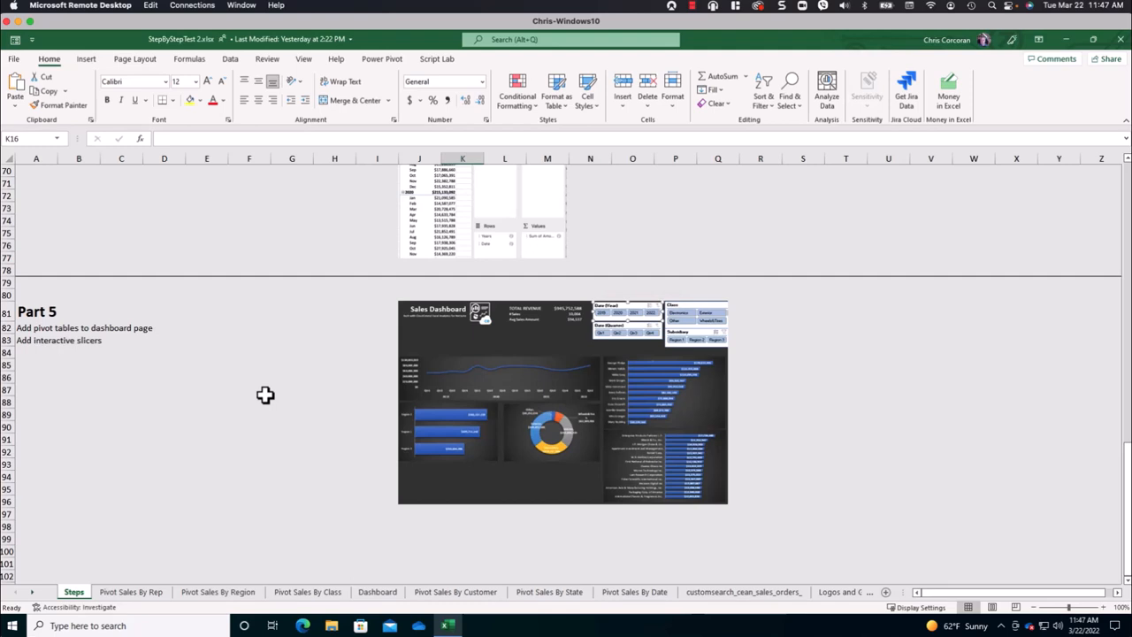
Switch to NetSuite in Microsoft Edge, review the result columns of the CEAN | Sales Orders | Regional saved search and preview its results.
{"action": "left_click", "coordinate": [18, 20]}
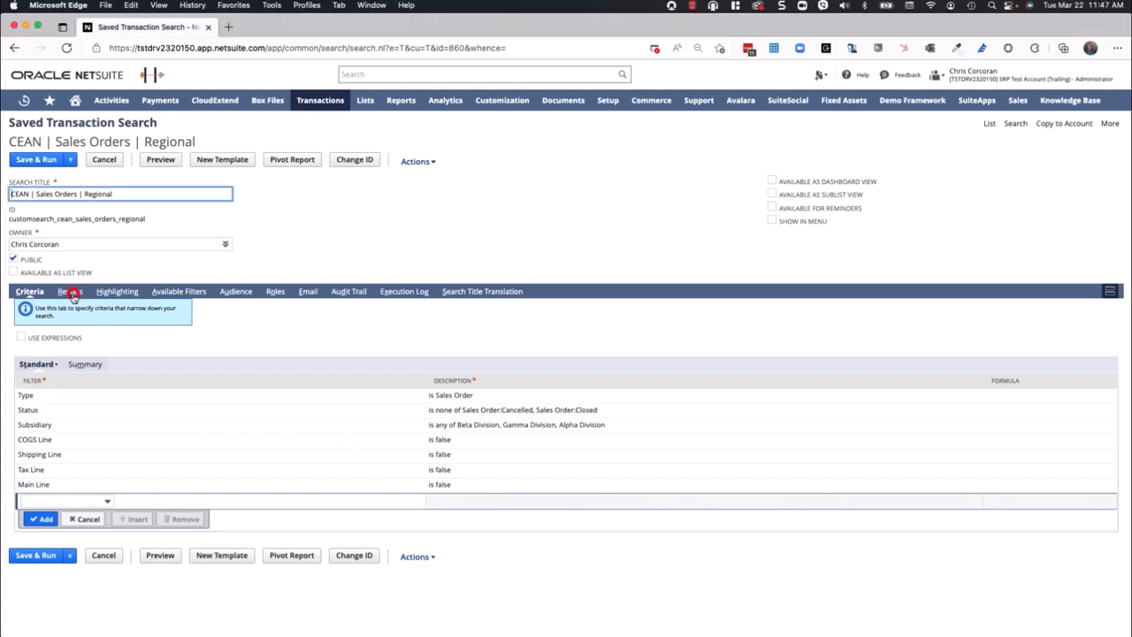
{"action": "left_click", "coordinate": [70, 292]}
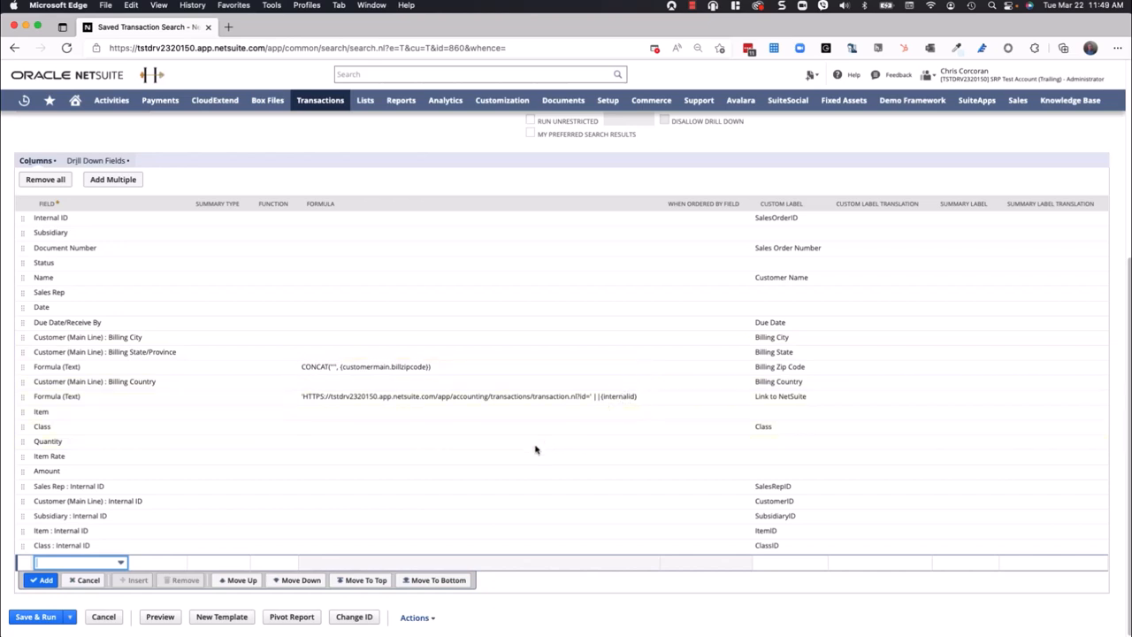
{"action": "left_click", "coordinate": [161, 619]}
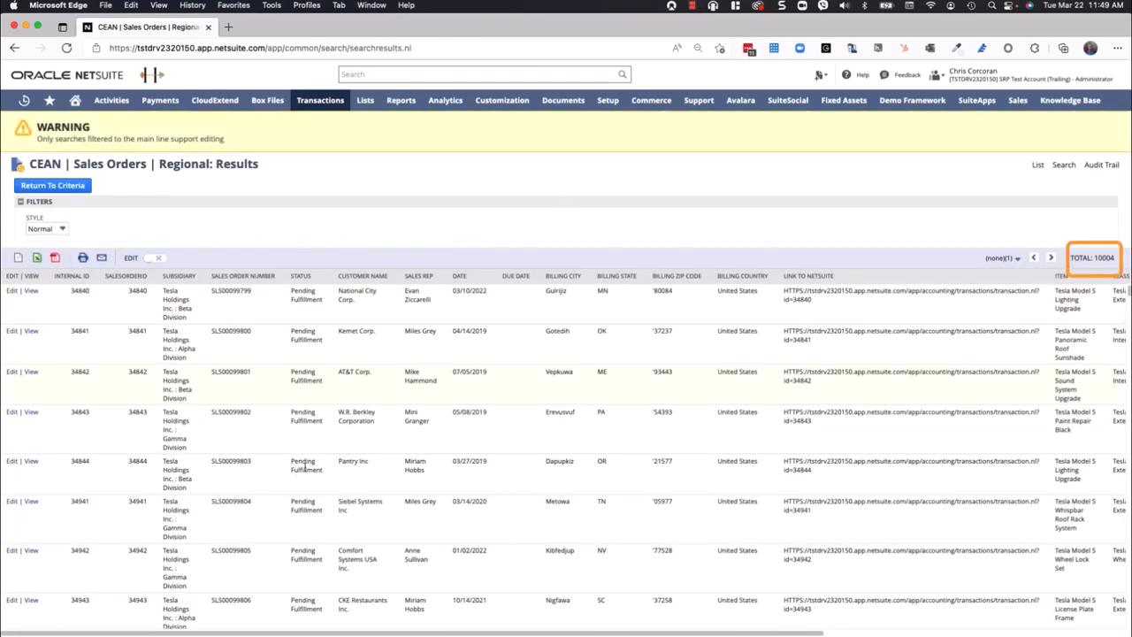
Return to the steps workbook in Excel and read the Part 2 instructions on syncing data from NetSuite.
{"action": "key", "text": "super+Tab"}
{"action": "scroll", "coordinate": [338, 445], "scroll_direction": "down", "scroll_amount": 1}
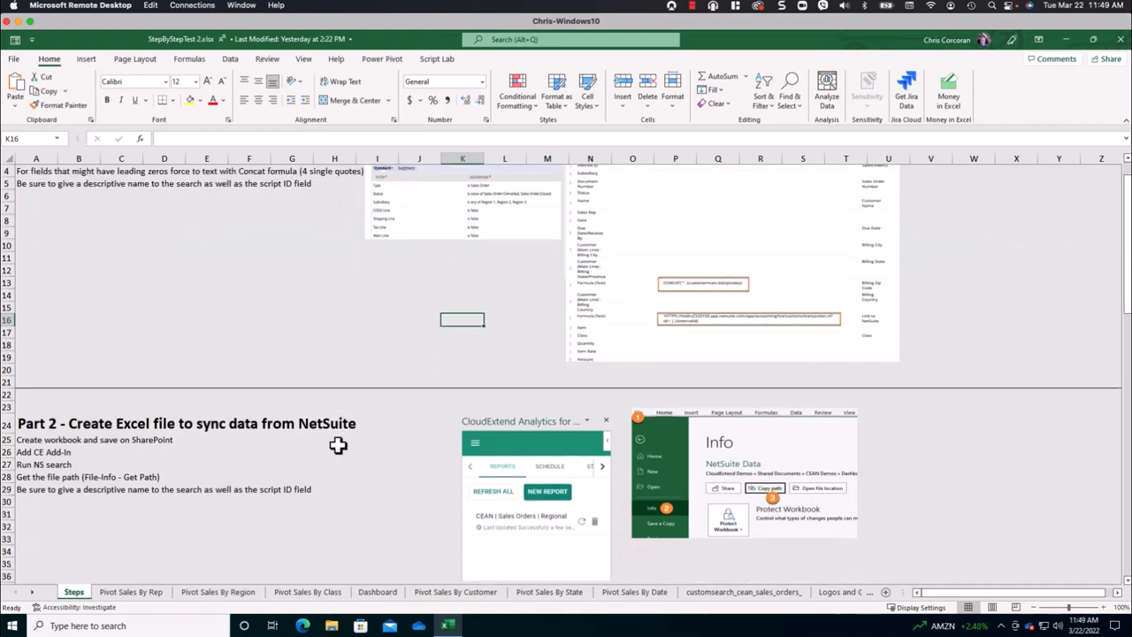
{"action": "scroll", "coordinate": [338, 445], "scroll_direction": "down", "scroll_amount": 1}
{"action": "scroll", "coordinate": [265, 413], "scroll_direction": "down", "scroll_amount": 1}
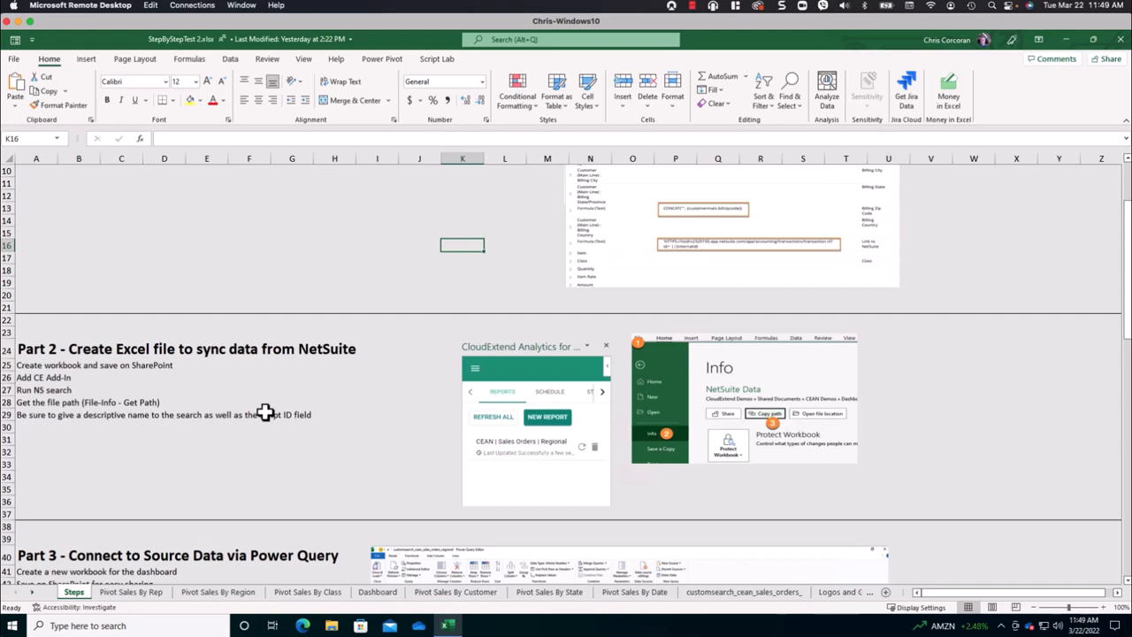
Create a blank workbook and save it as Sales Dashboard Source Data in the CEAN Demos folder of the cloudextend SharePoint site.
{"action": "left_click", "coordinate": [15, 59]}
{"action": "left_click", "coordinate": [41, 113]}
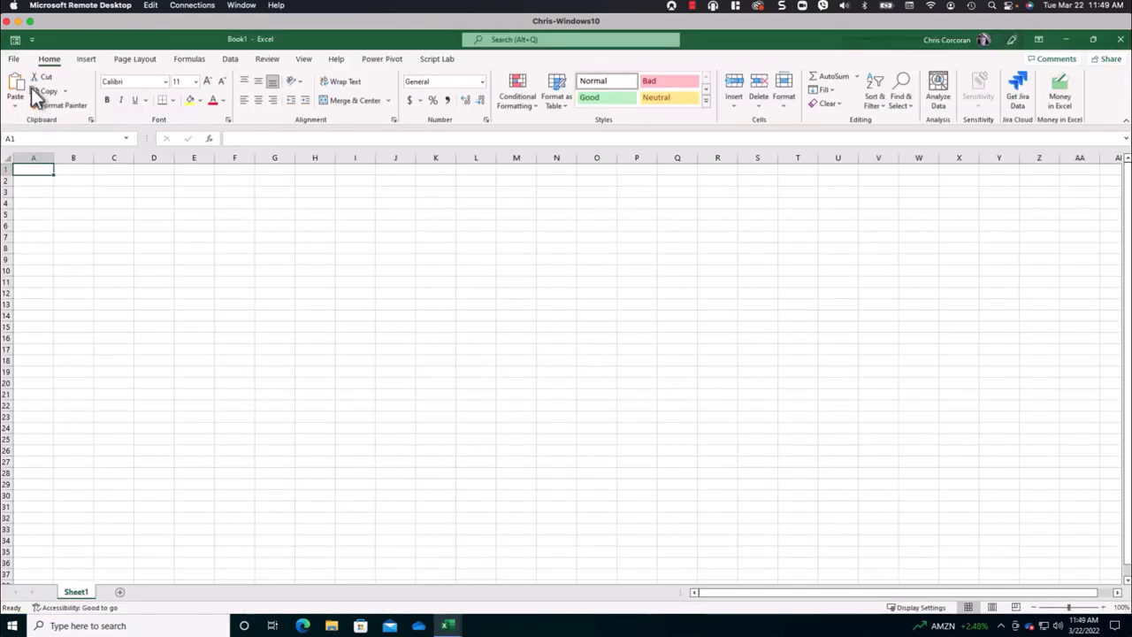
{"action": "left_click", "coordinate": [16, 60]}
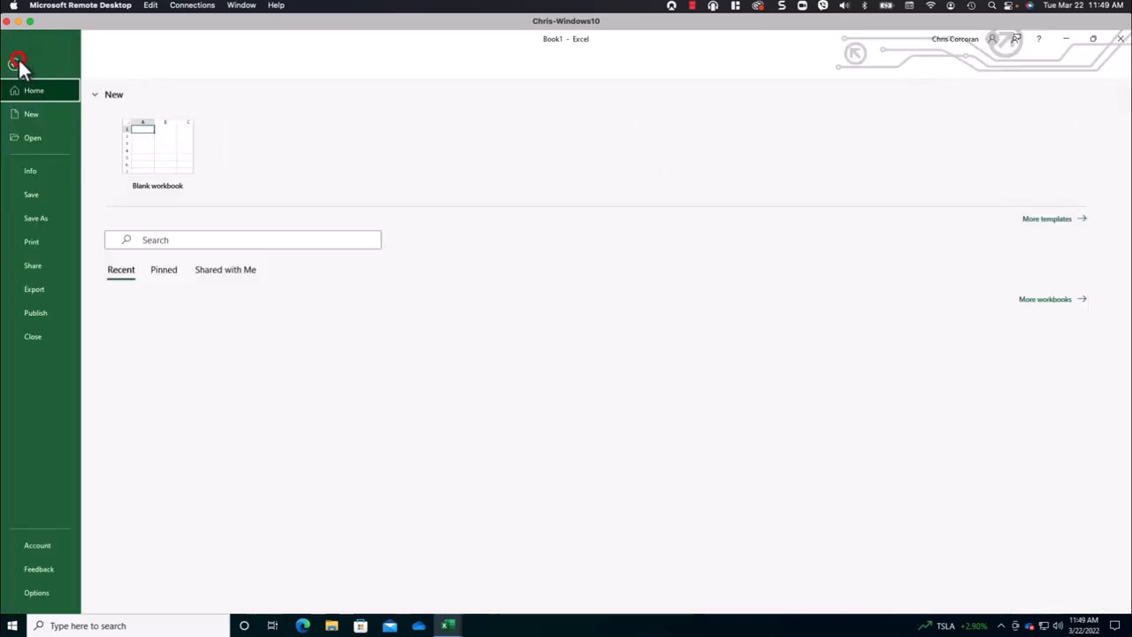
{"action": "left_click", "coordinate": [53, 220]}
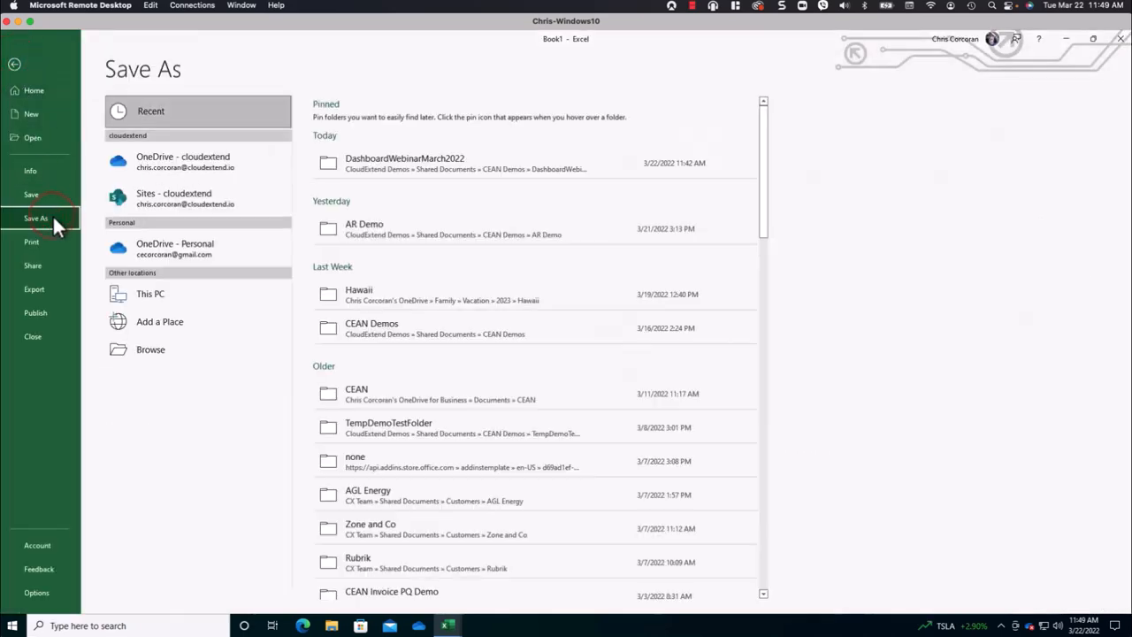
{"action": "left_click", "coordinate": [222, 171]}
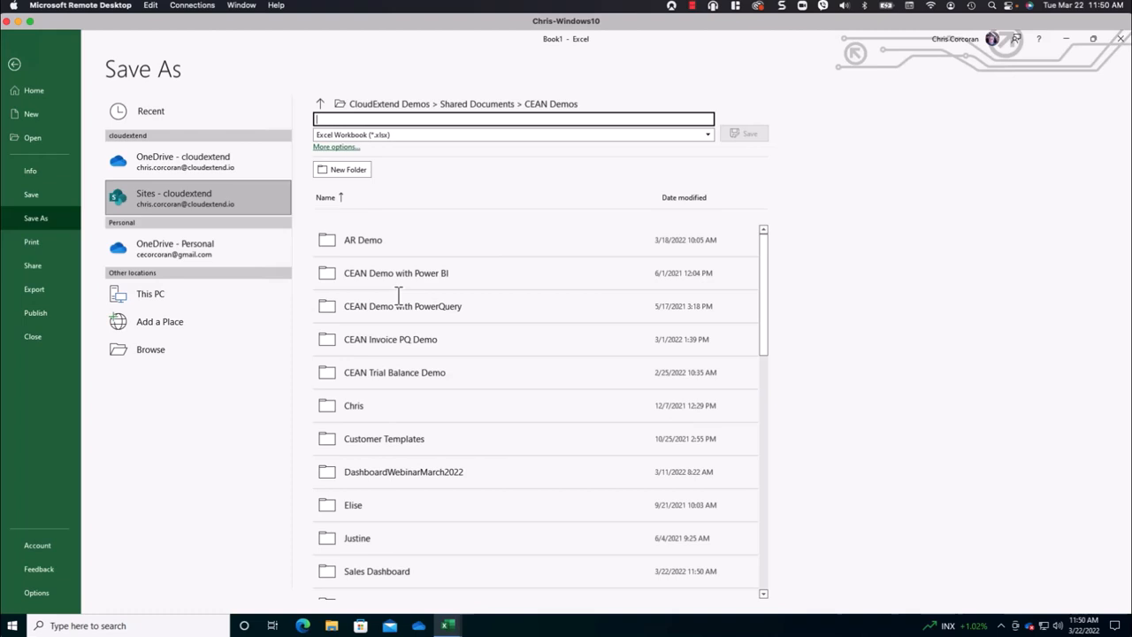
{"action": "type", "text": "Sales "}
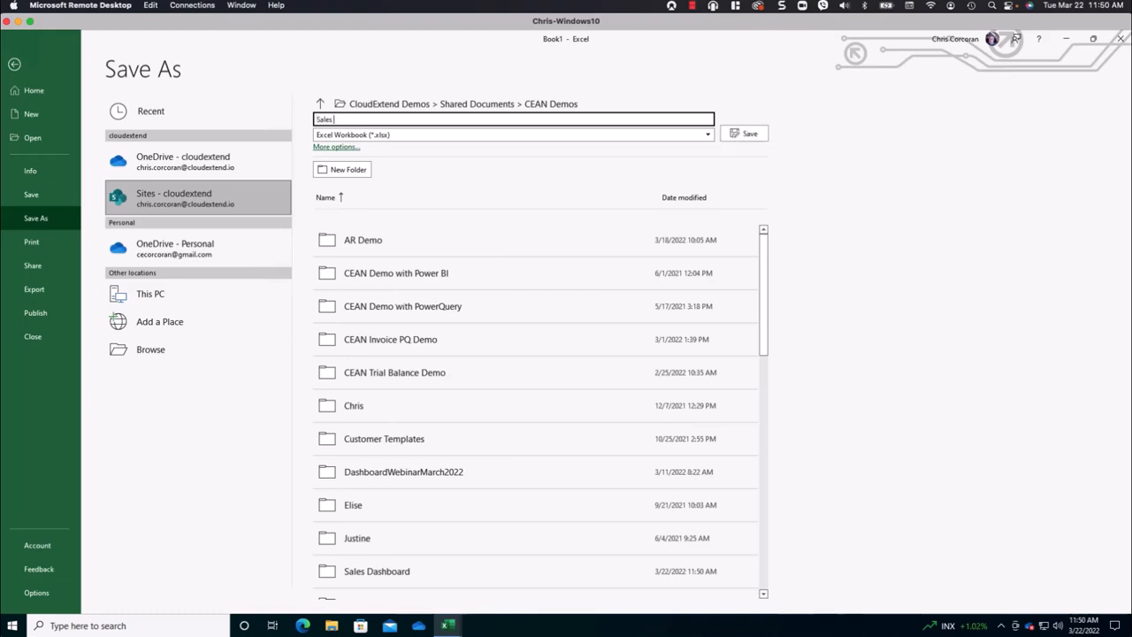
{"action": "type", "text": "Dashboard Source Data"}
{"action": "key", "text": "ctrl+a"}
{"action": "key", "text": "Return"}
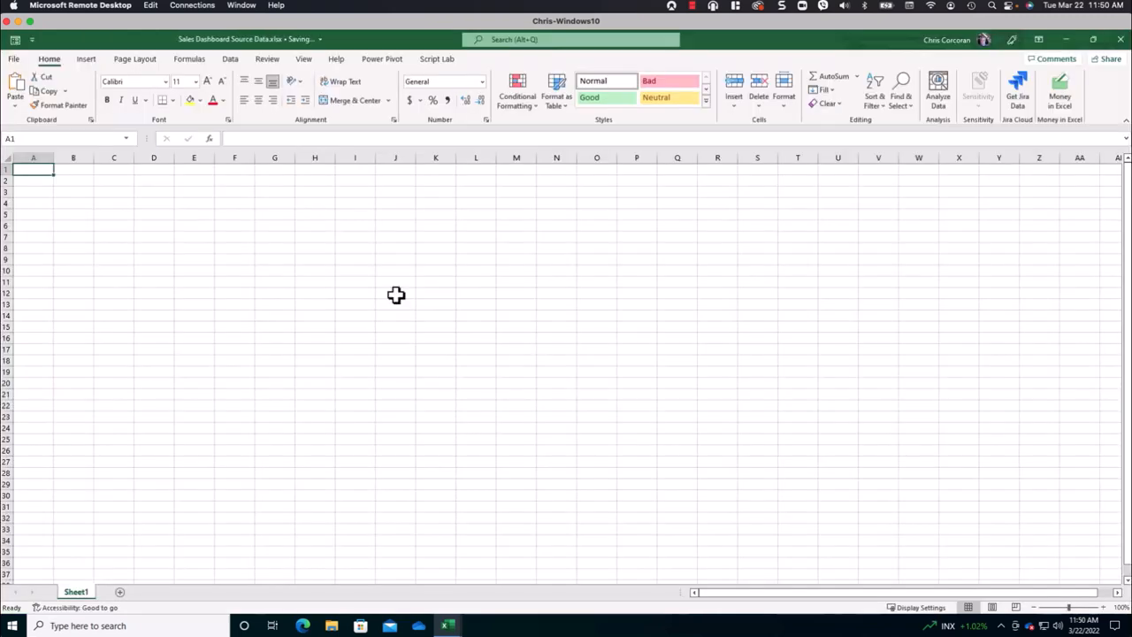
Launch the CloudExtend Analyse NetSuite Data add-in and start a custom report from scratch.
{"action": "left_click", "coordinate": [230, 60]}
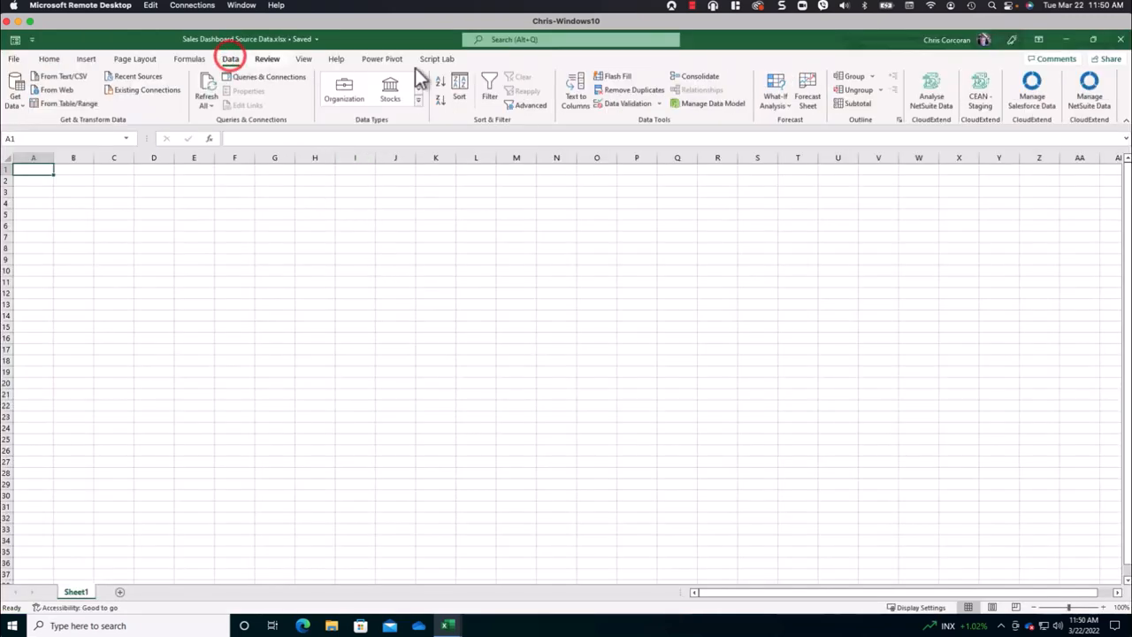
{"action": "left_click", "coordinate": [928, 97]}
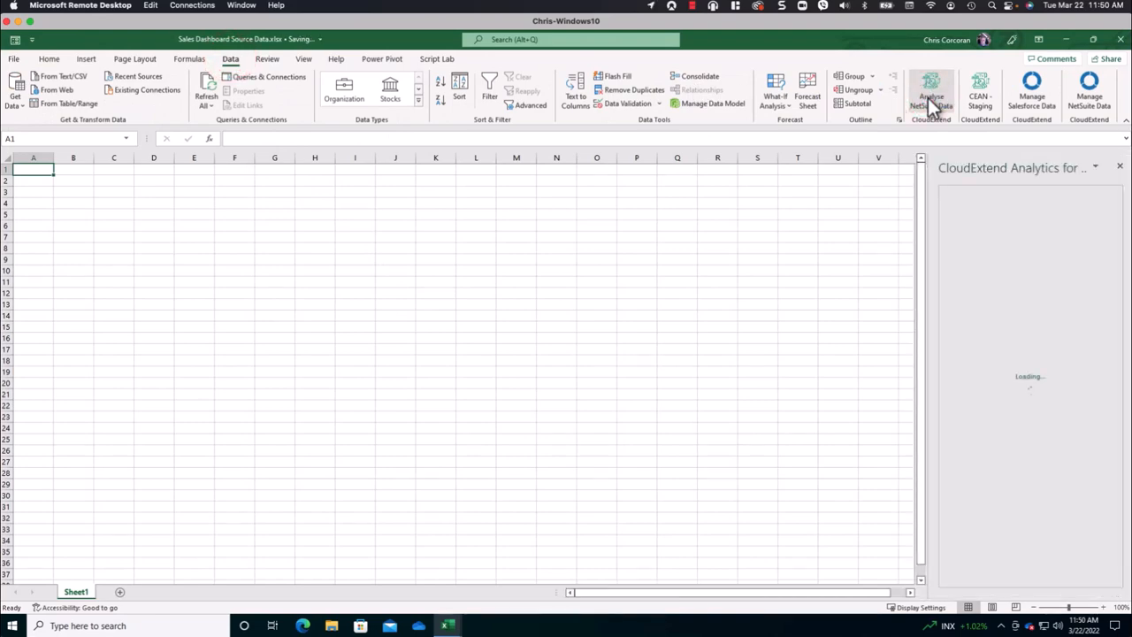
{"action": "left_click", "coordinate": [936, 99]}
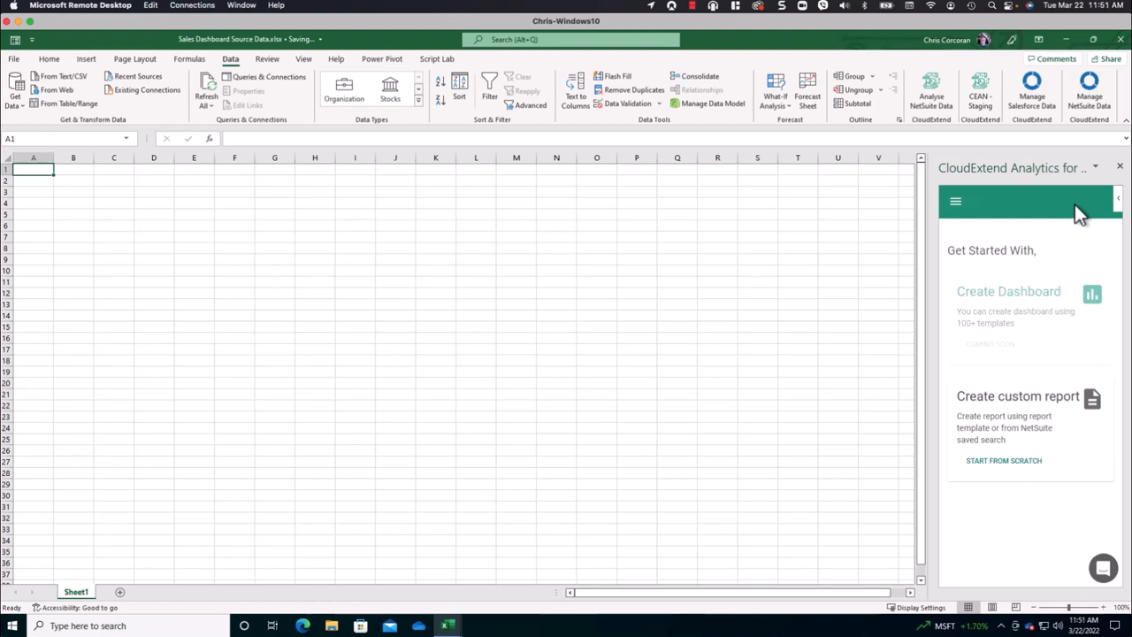
{"action": "left_click", "coordinate": [996, 458]}
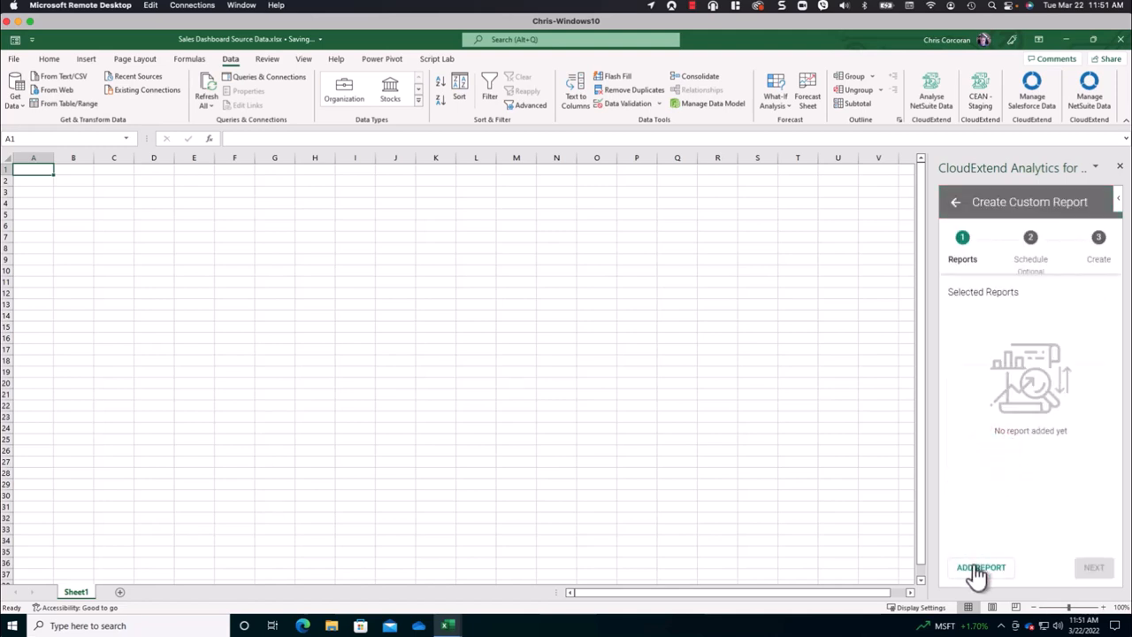
Search the NetSuite saved searches for "region" and add CEAN | Sales Orders | Regional to the custom report.
{"action": "left_click", "coordinate": [973, 565]}
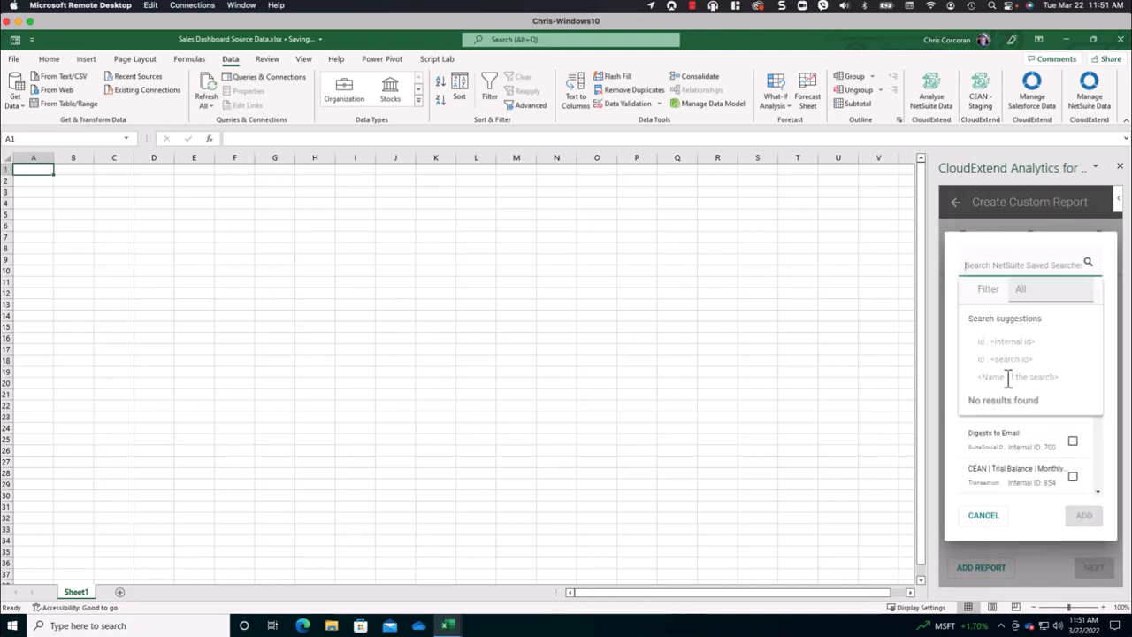
{"action": "type", "text": "region"}
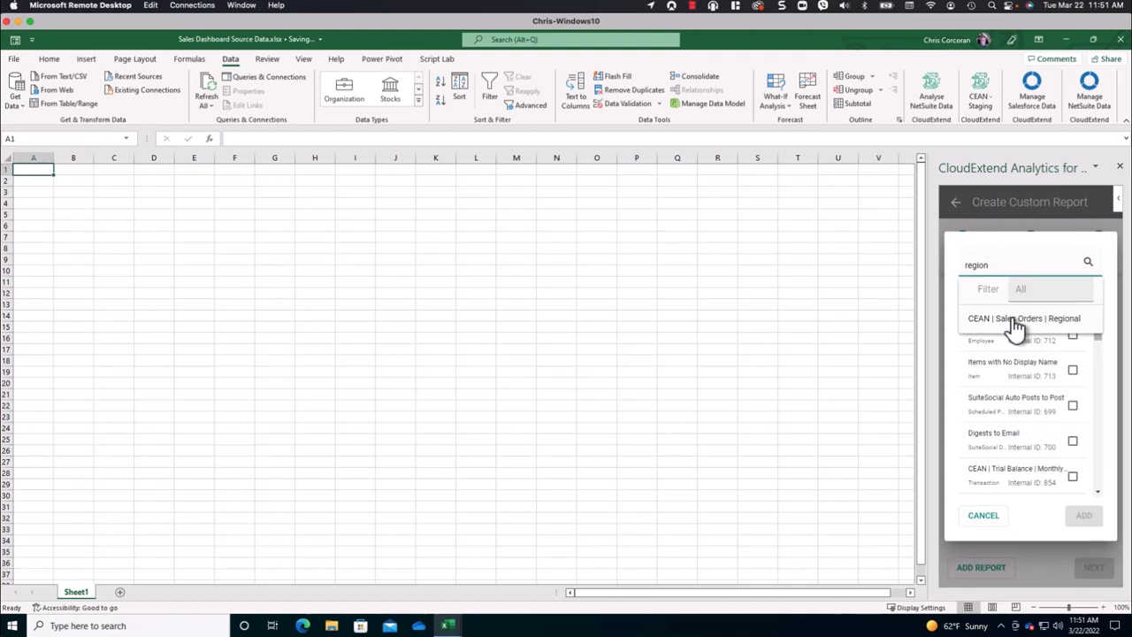
{"action": "left_click", "coordinate": [1014, 320]}
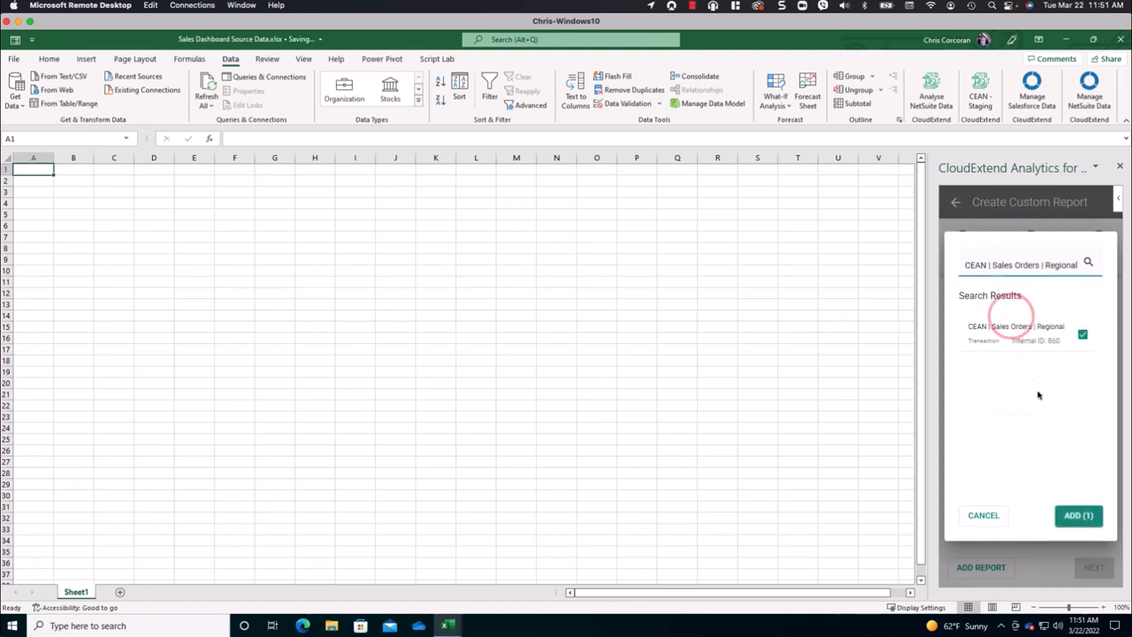
{"action": "left_click", "coordinate": [1080, 517]}
{"action": "left_click", "coordinate": [1094, 569]}
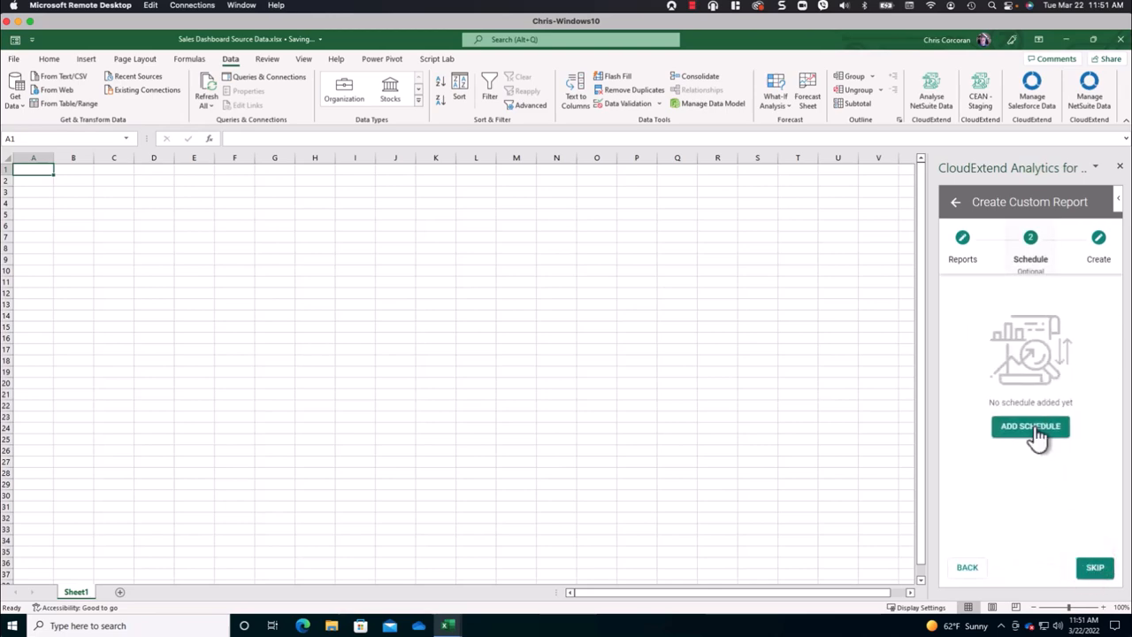
{"action": "left_click", "coordinate": [1035, 428]}
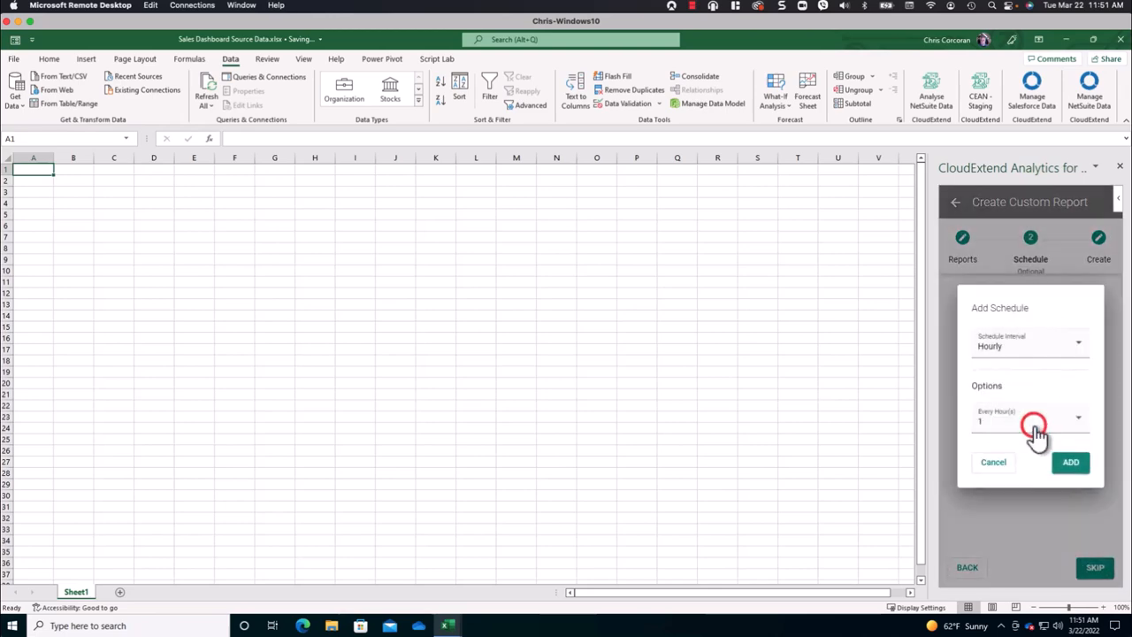
{"action": "left_click", "coordinate": [1081, 350]}
{"action": "left_click", "coordinate": [992, 373]}
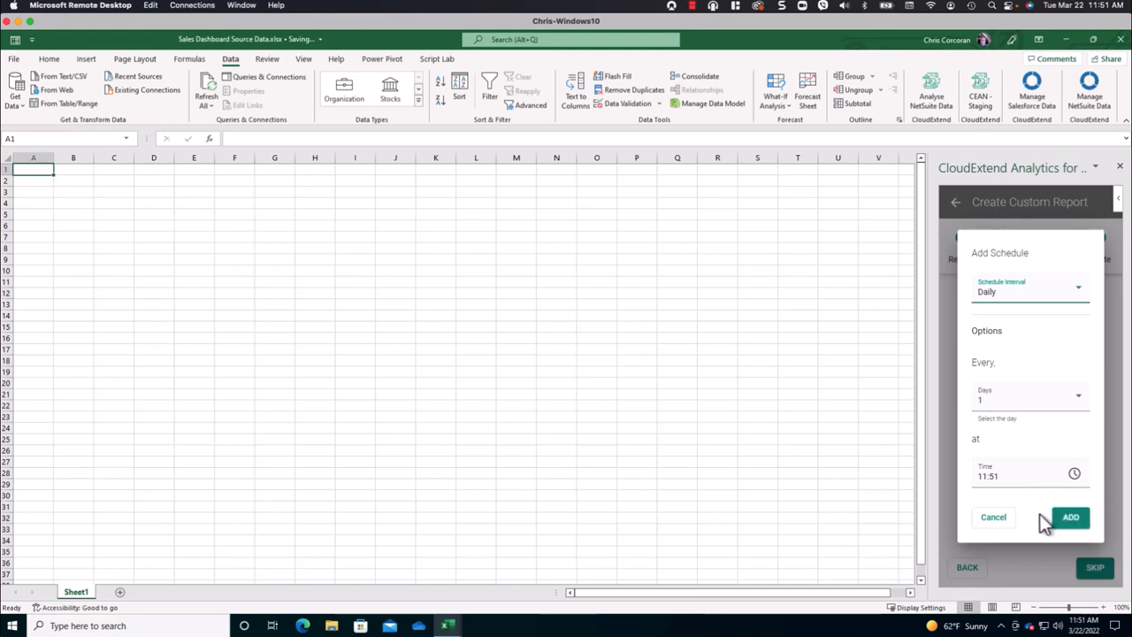
{"action": "left_click", "coordinate": [995, 519]}
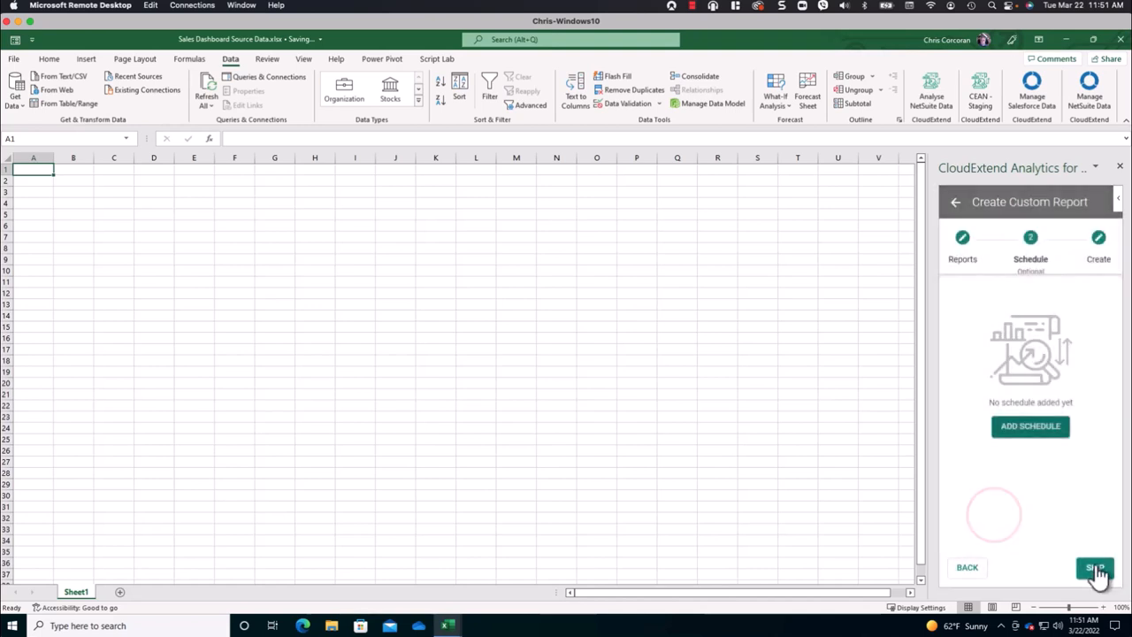
Preview the CEAN | Sales Orders | Regional data without adding a schedule, and create the report in the workbook.
{"action": "left_click", "coordinate": [1096, 569]}
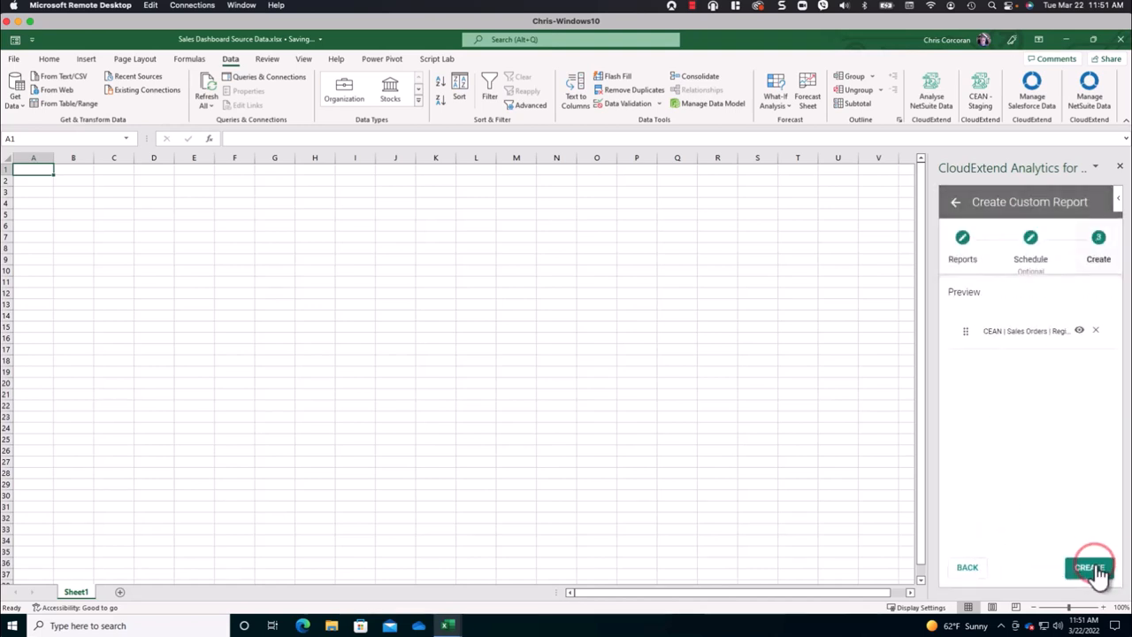
{"action": "left_click", "coordinate": [1079, 330]}
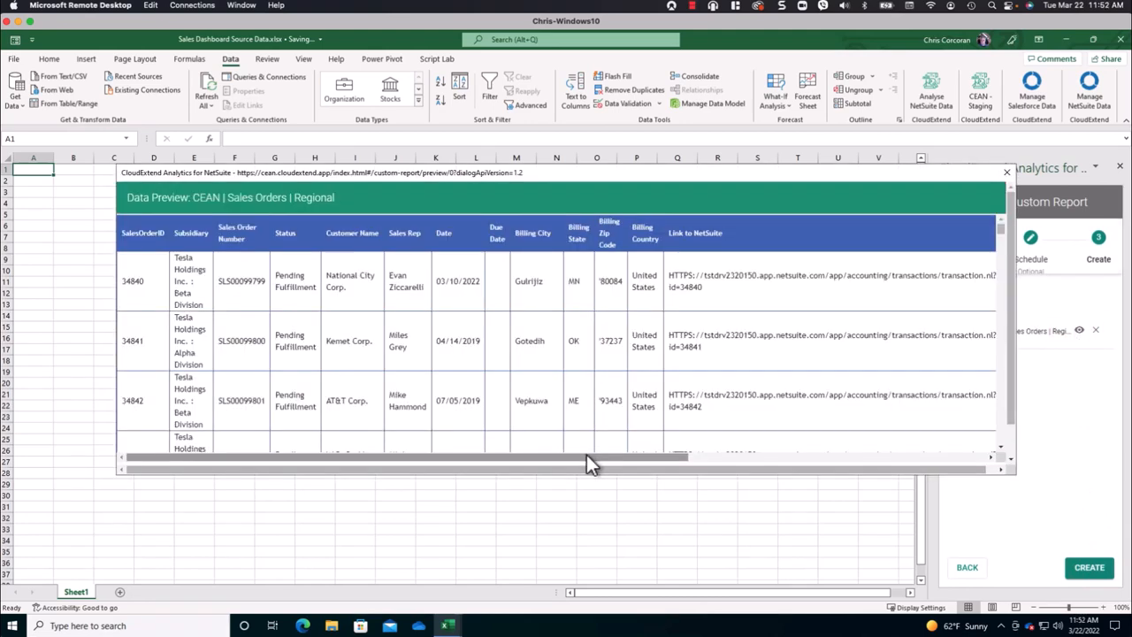
{"action": "left_click_drag", "start_coordinate": [587, 455], "coordinate": [788, 450]}
{"action": "left_click_drag", "start_coordinate": [541, 434], "coordinate": [486, 435]}
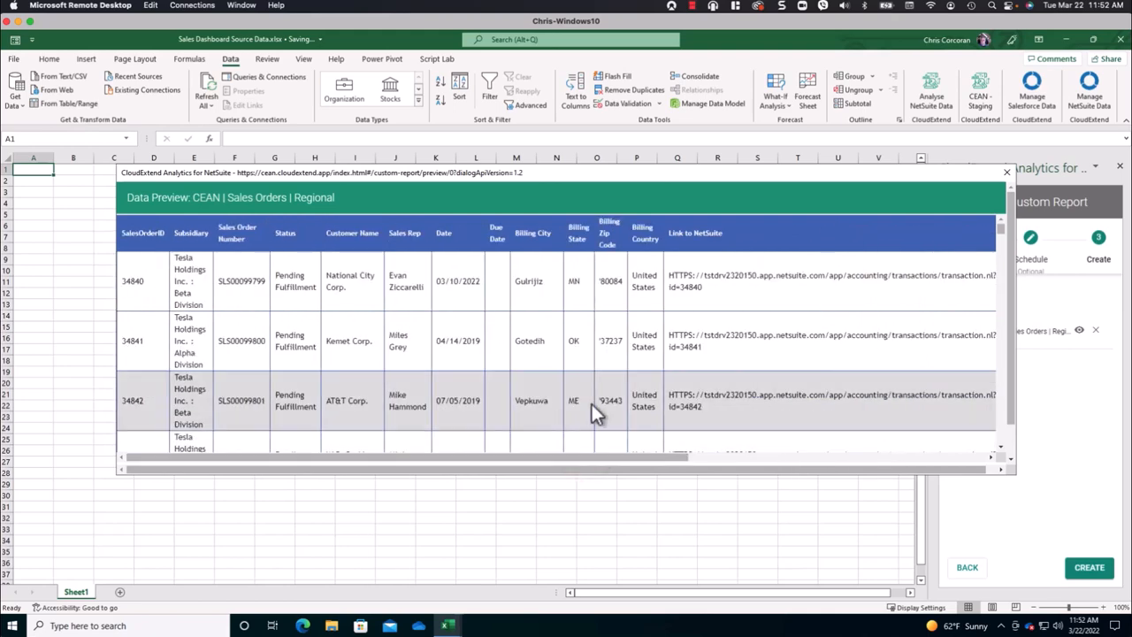
{"action": "scroll", "coordinate": [632, 393], "scroll_direction": "down", "scroll_amount": 2}
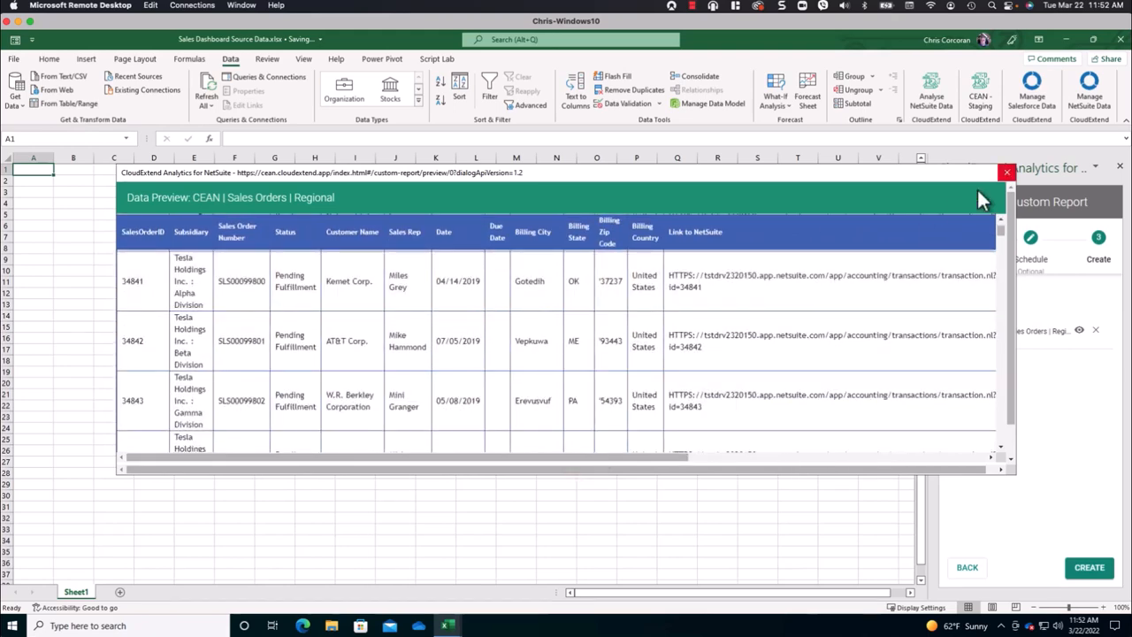
{"action": "left_click", "coordinate": [1007, 172]}
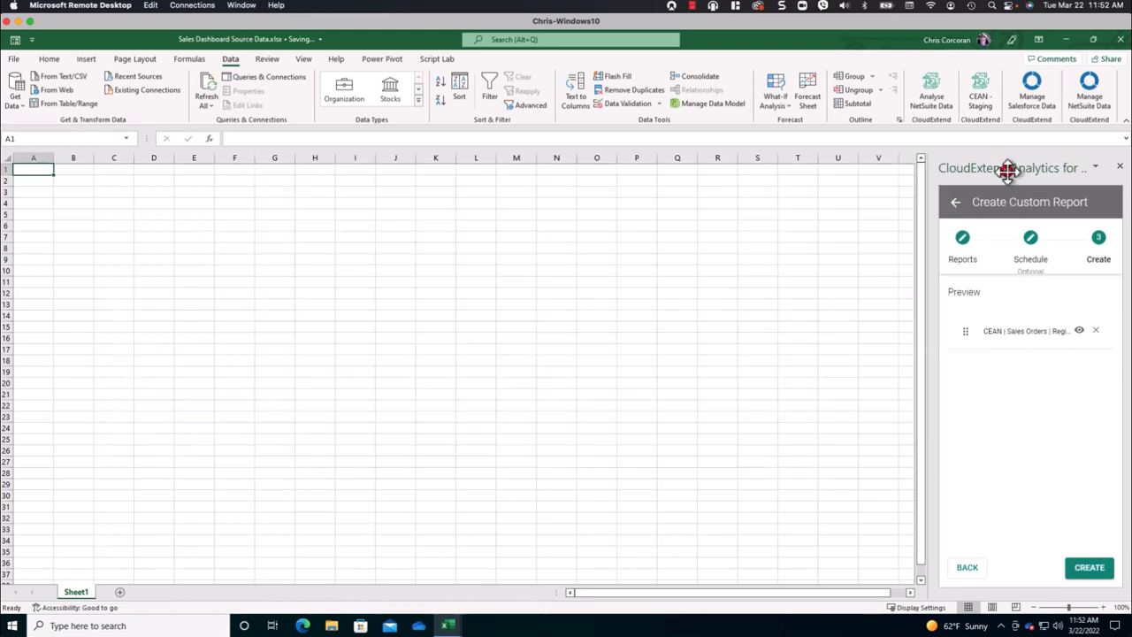
{"action": "left_click", "coordinate": [1087, 569]}
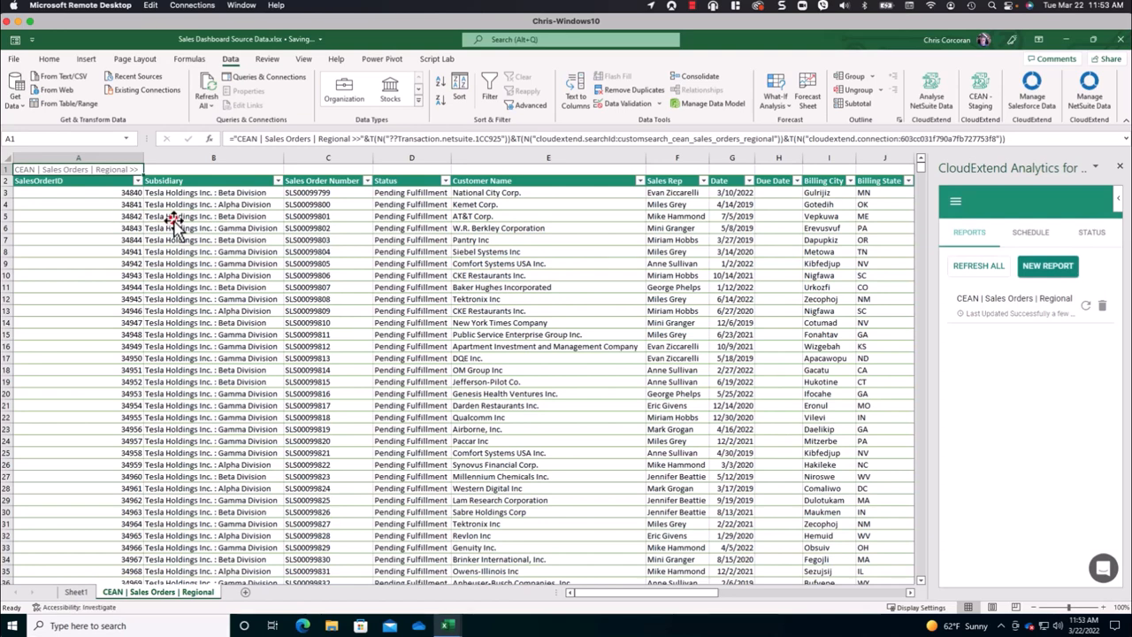
Check how far the imported sales order rows extend down the Subsidiary column and return to the first data row.
{"action": "left_click", "coordinate": [171, 216]}
{"action": "key", "text": "ctrl+shift+Down"}
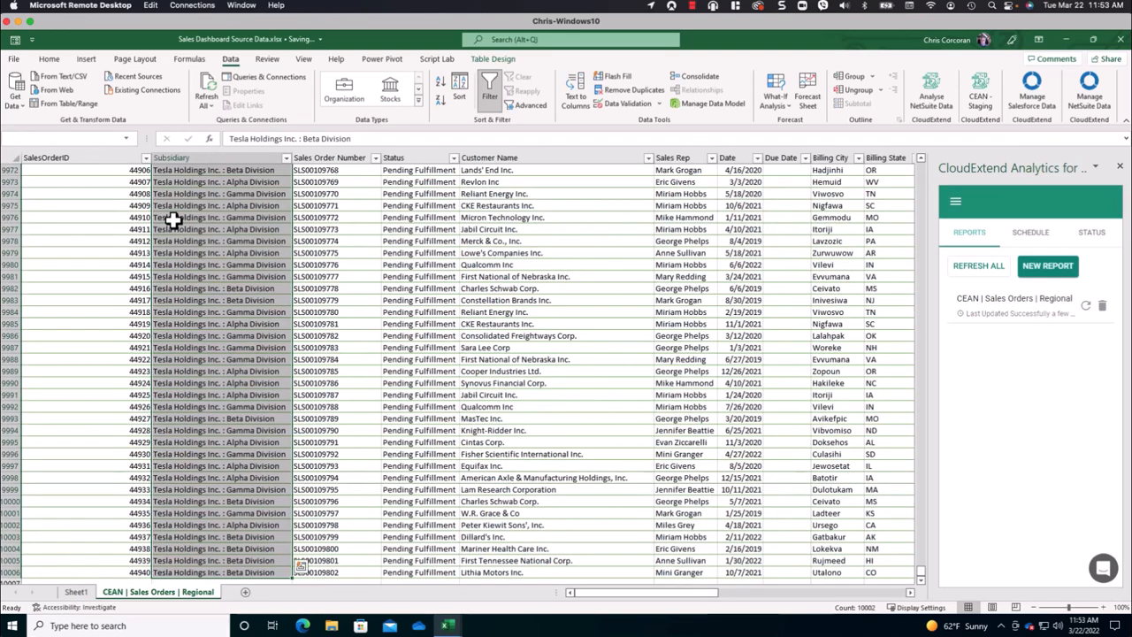
{"action": "key", "text": "ctrl+shift+Up"}
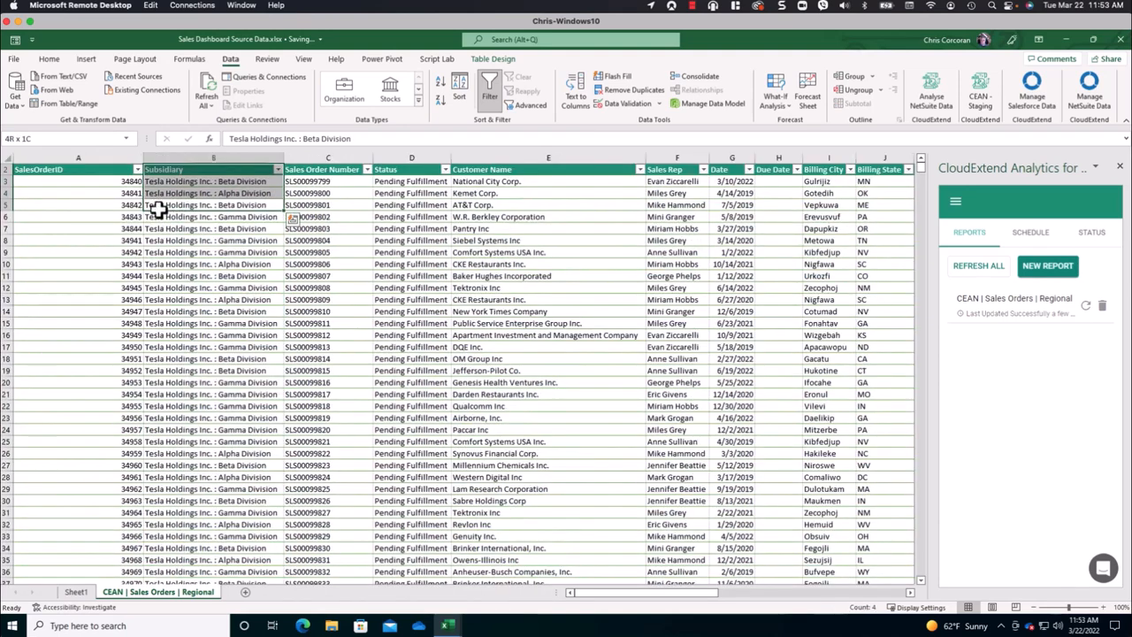
{"action": "left_click", "coordinate": [126, 183]}
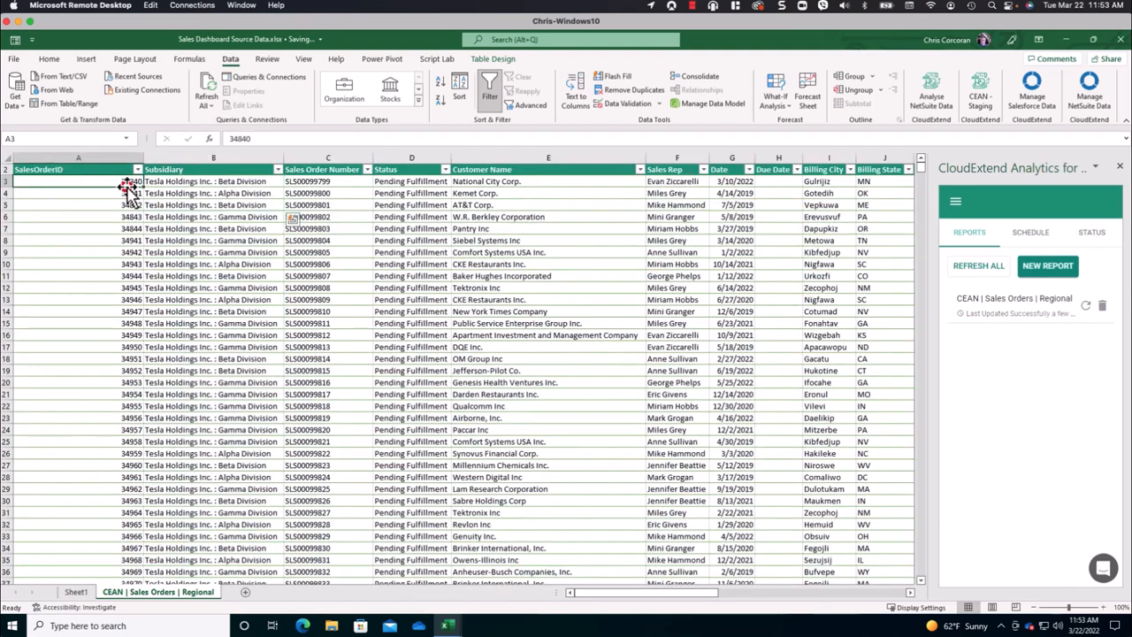
Copy the SharePoint file path of Sales Dashboard Source Data.xlsx and close that workbook.
{"action": "left_click", "coordinate": [15, 59]}
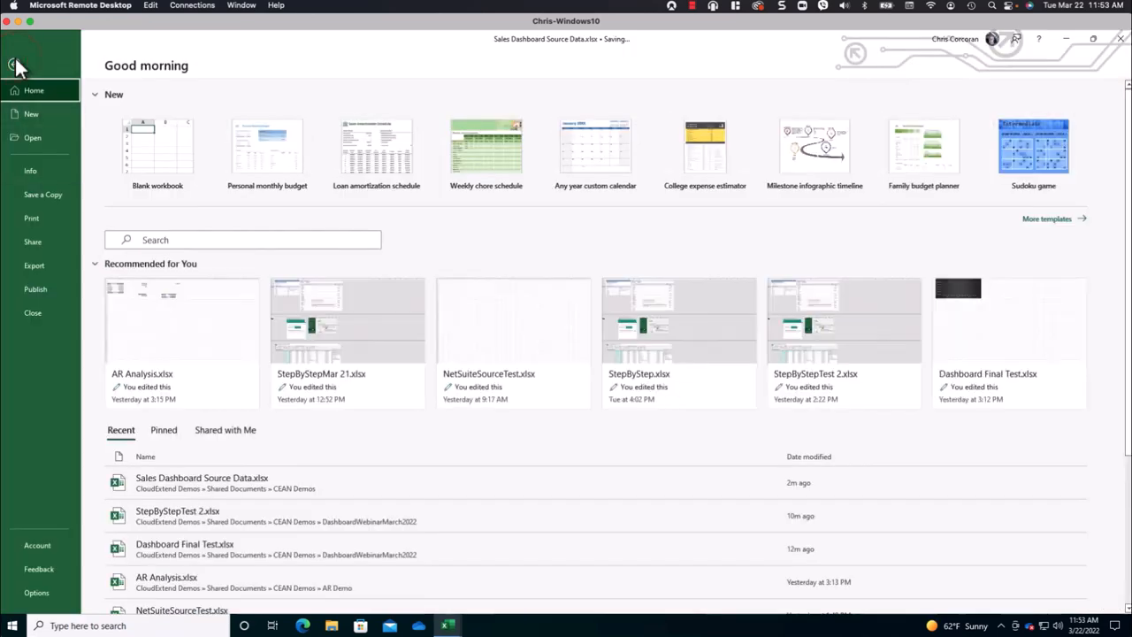
{"action": "left_click", "coordinate": [43, 170]}
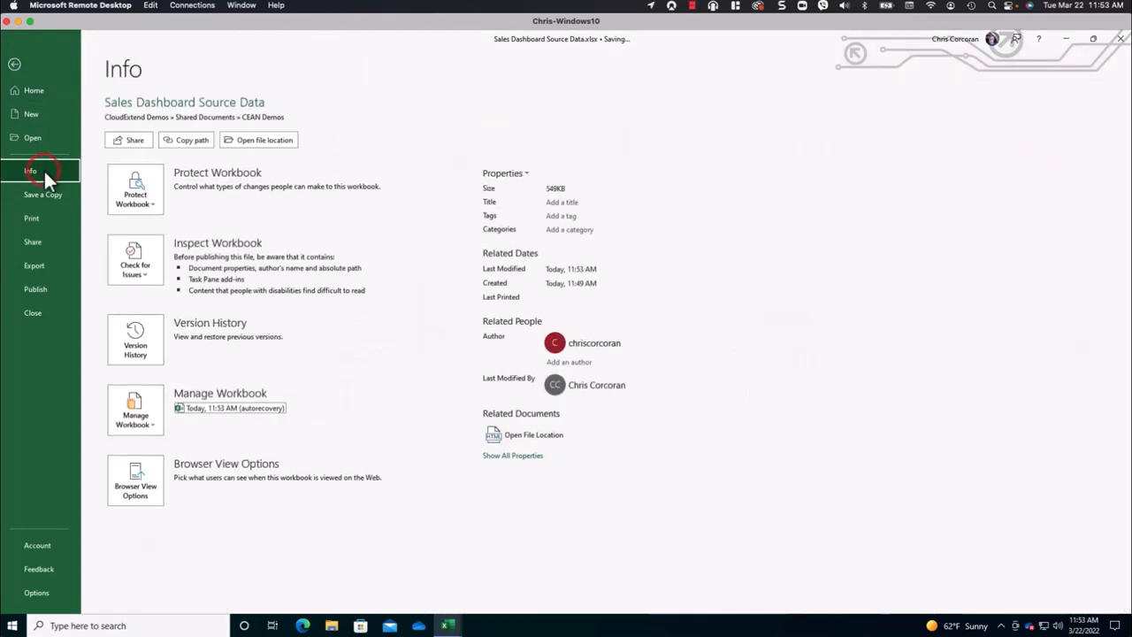
{"action": "left_click", "coordinate": [186, 140]}
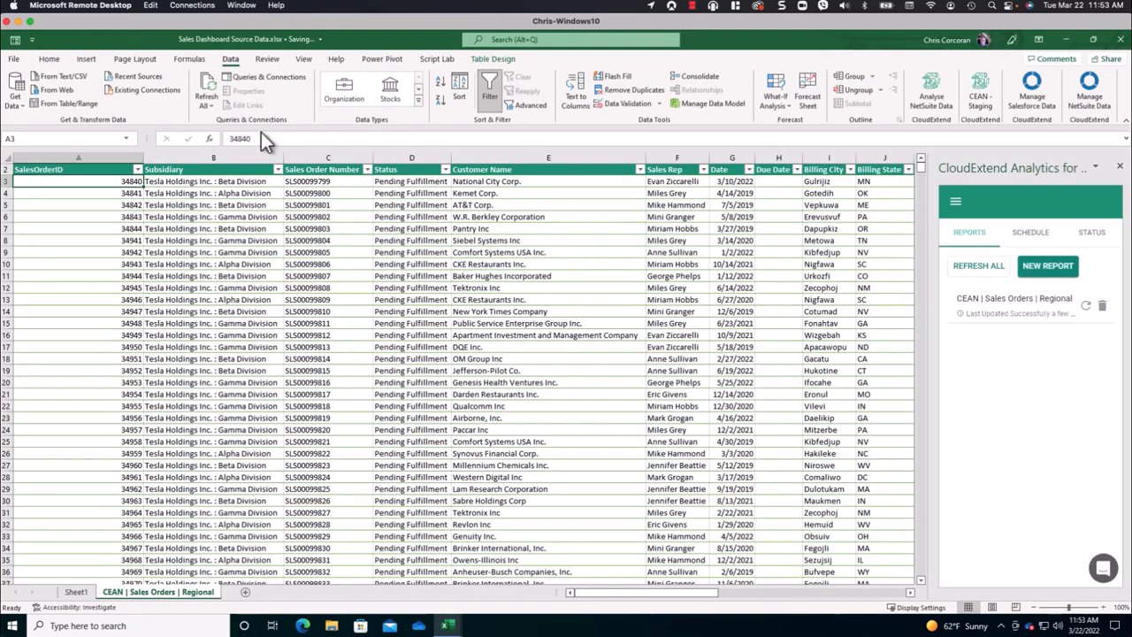
{"action": "left_click", "coordinate": [1120, 39]}
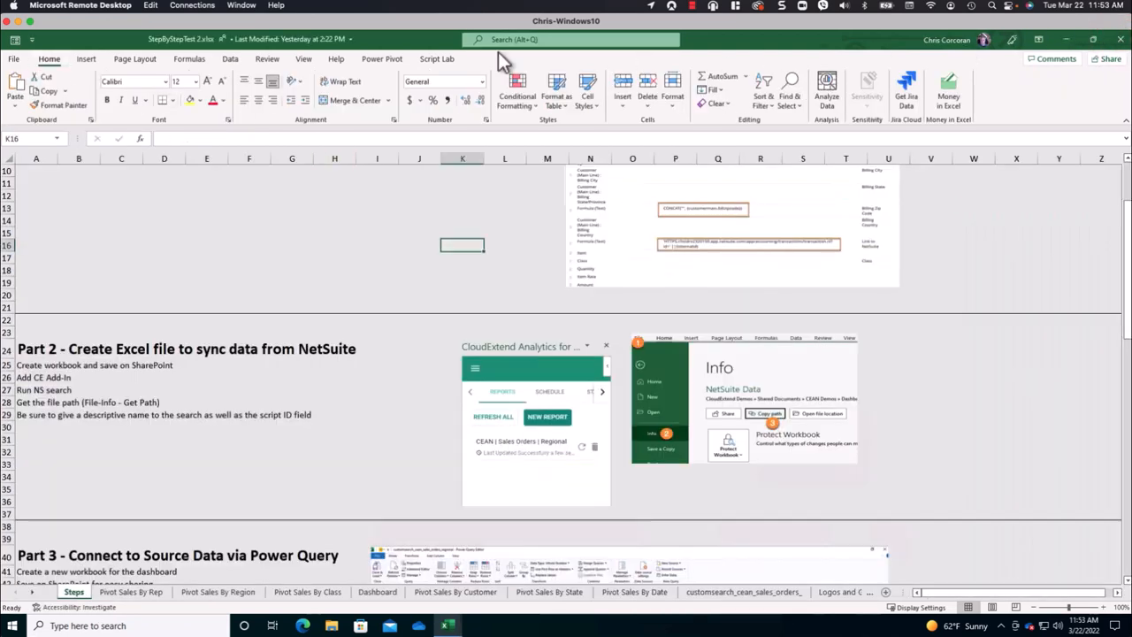
Create a blank workbook and save it as Sales Dashboard in the CEAN Demos > Sales Dashboard folder on SharePoint.
{"action": "left_click", "coordinate": [15, 59]}
{"action": "left_click", "coordinate": [42, 114]}
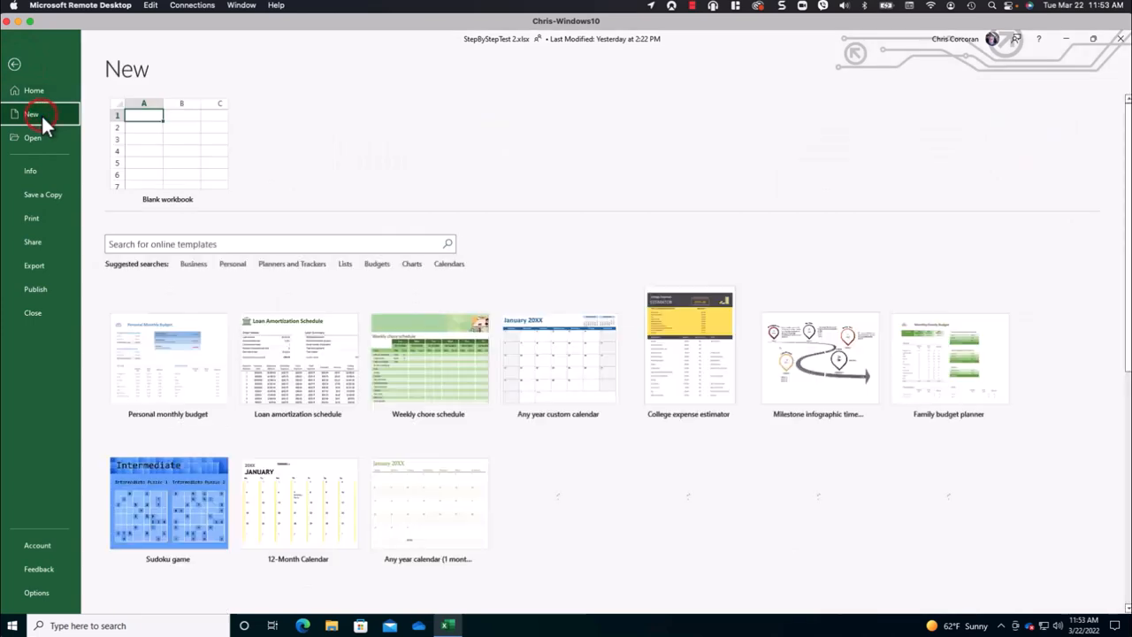
{"action": "left_click", "coordinate": [173, 142]}
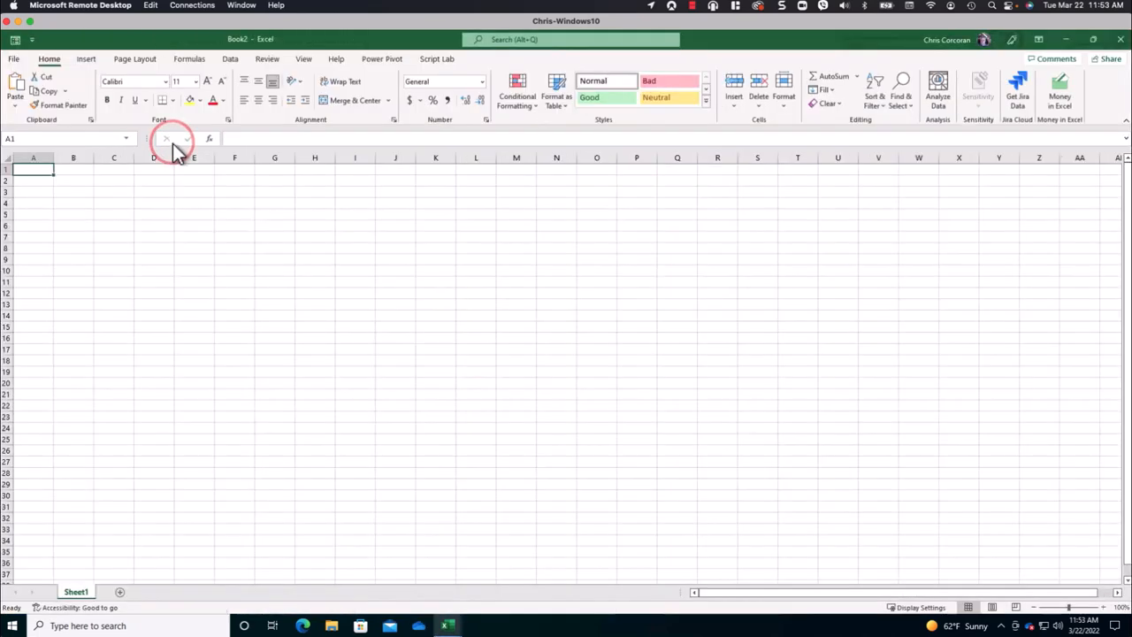
{"action": "left_click", "coordinate": [15, 59]}
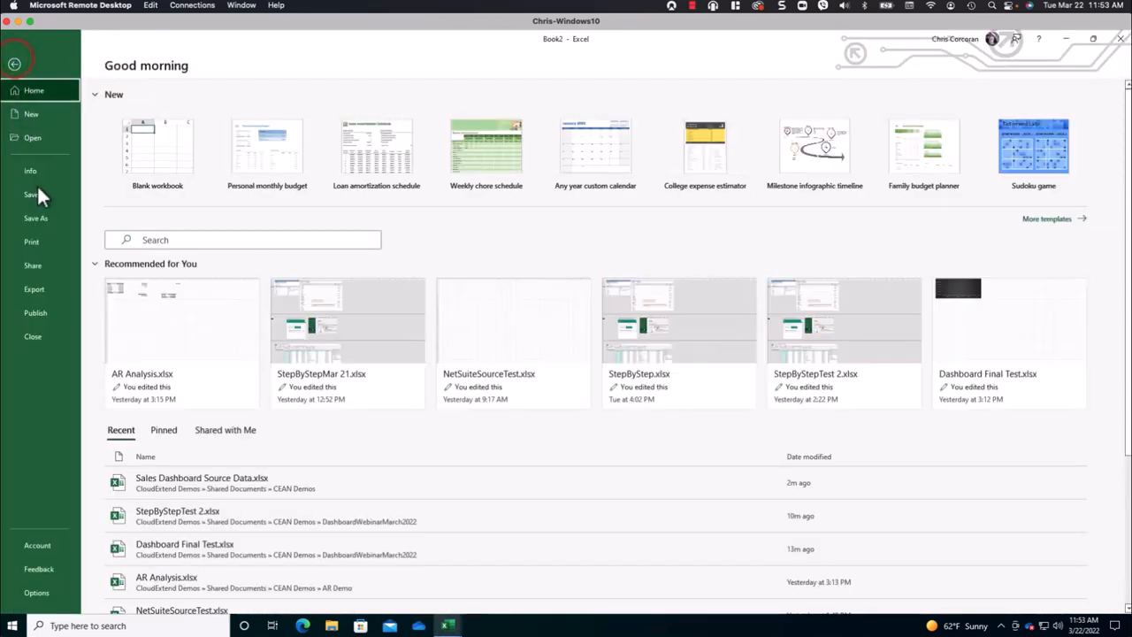
{"action": "left_click", "coordinate": [41, 218]}
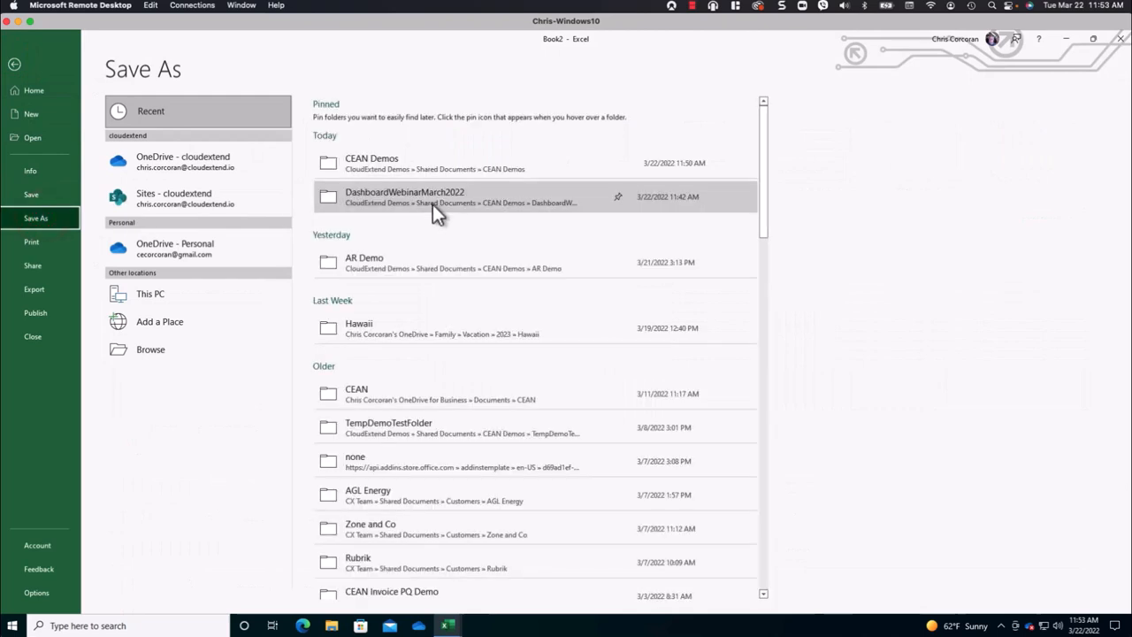
{"action": "left_click", "coordinate": [423, 190]}
{"action": "left_click", "coordinate": [406, 118]}
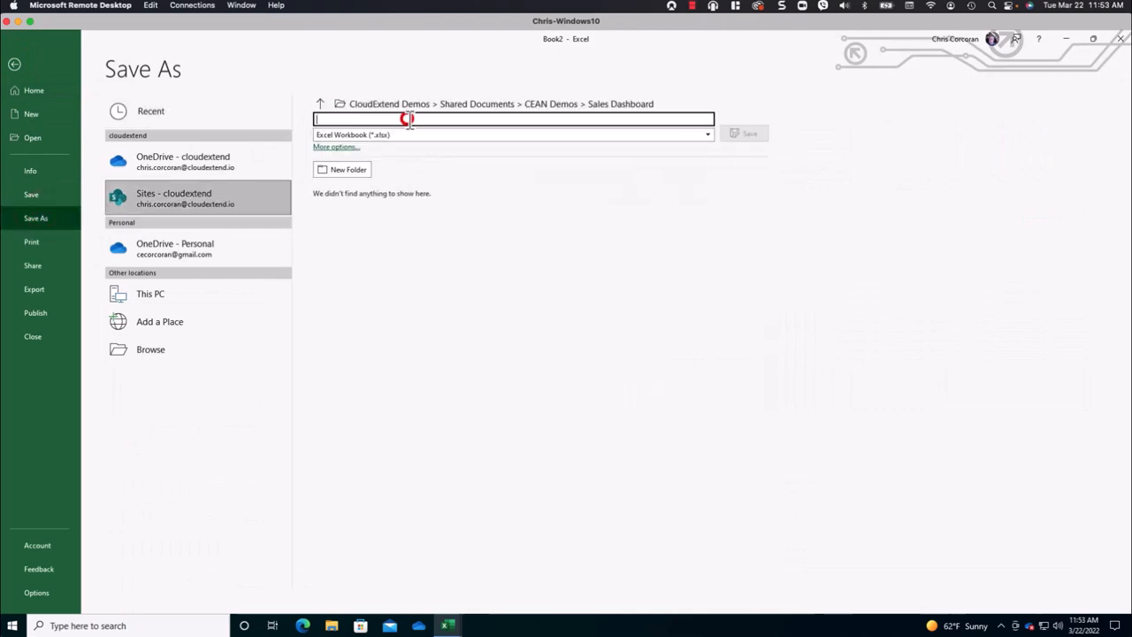
{"action": "type", "text": "Sales Dashboard"}
{"action": "left_click", "coordinate": [748, 135]}
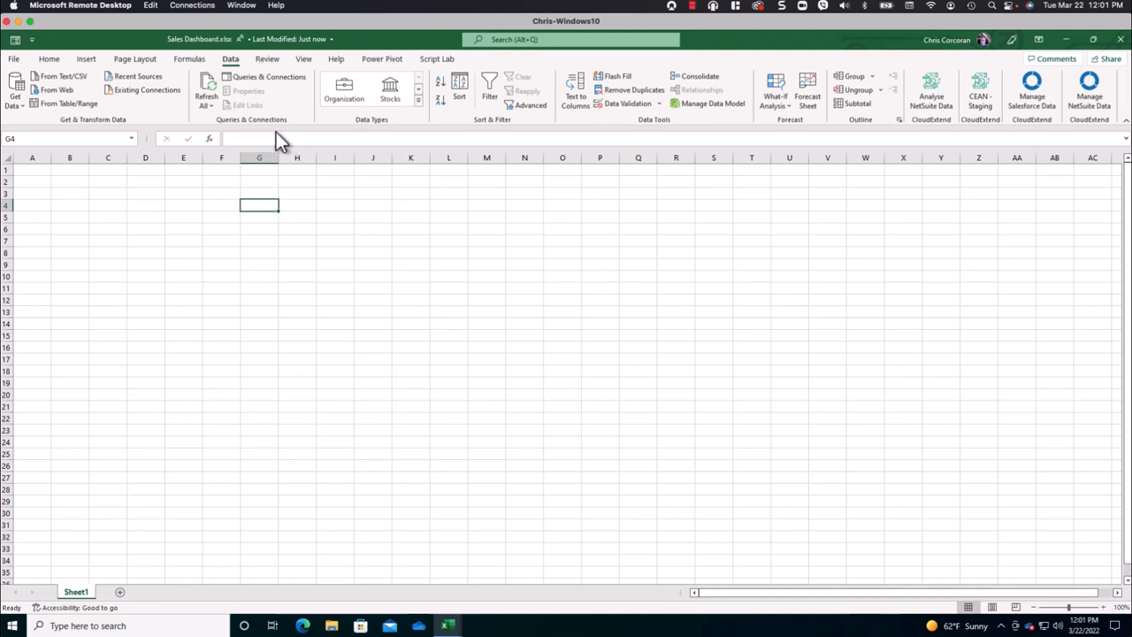
Connect to a web data source using the copied Sales Dashboard Source Data.xlsx path with the ?web=1 suffix removed.
{"action": "left_click", "coordinate": [58, 91]}
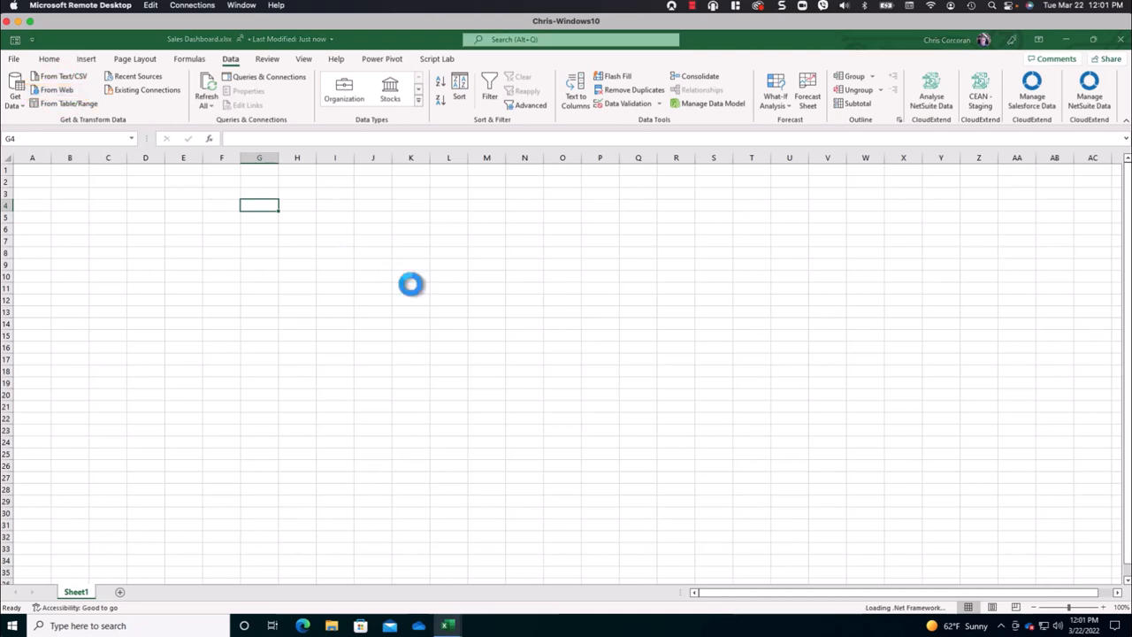
{"action": "left_click", "coordinate": [430, 325]}
{"action": "key", "text": "ctrl+v"}
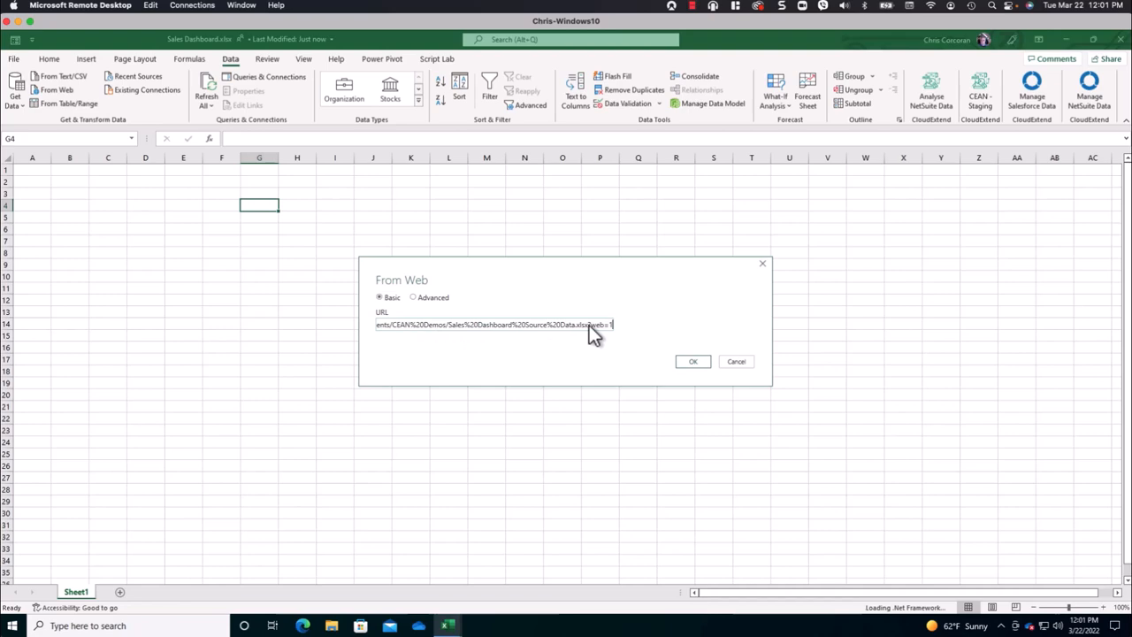
{"action": "left_click_drag", "start_coordinate": [589, 324], "coordinate": [612, 325]}
{"action": "key", "text": "BackSpace"}
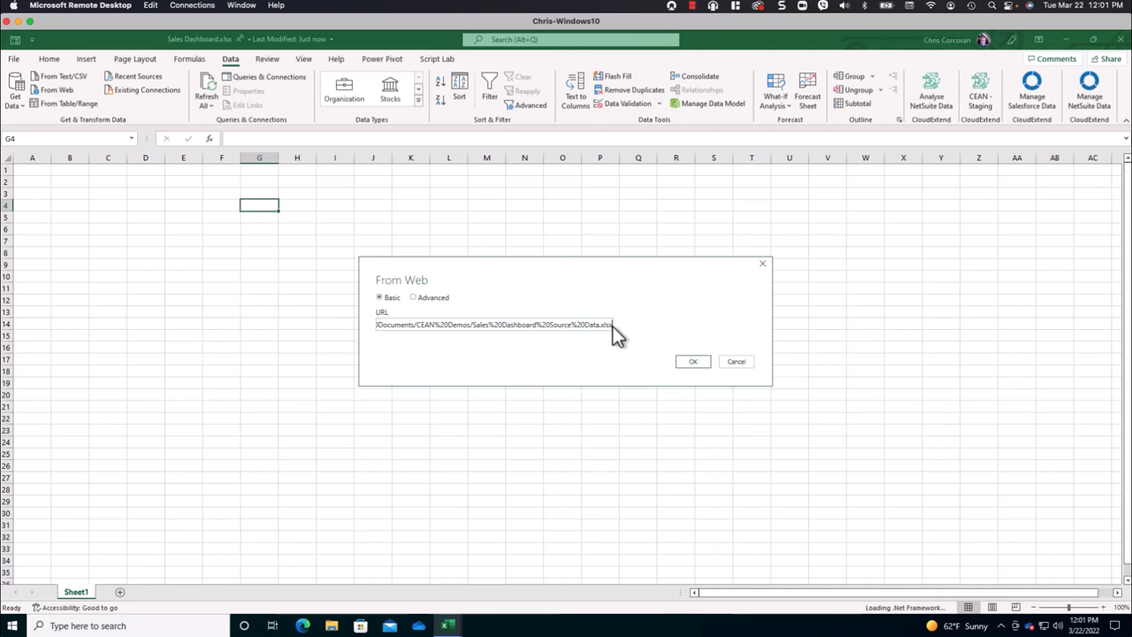
{"action": "left_click", "coordinate": [612, 323]}
{"action": "left_click", "coordinate": [694, 362]}
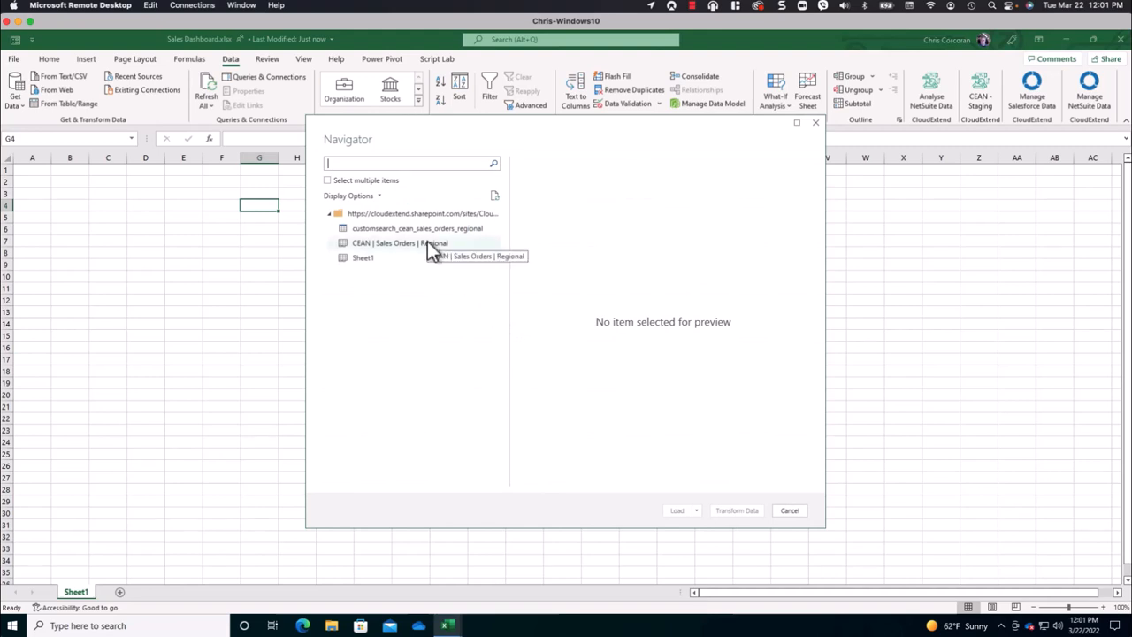
Compare the CEAN | Sales Orders | Regional sheet with the customsearch_cean_sales_orders_regional table and open the table for transformation in Power Query.
{"action": "left_click", "coordinate": [381, 245]}
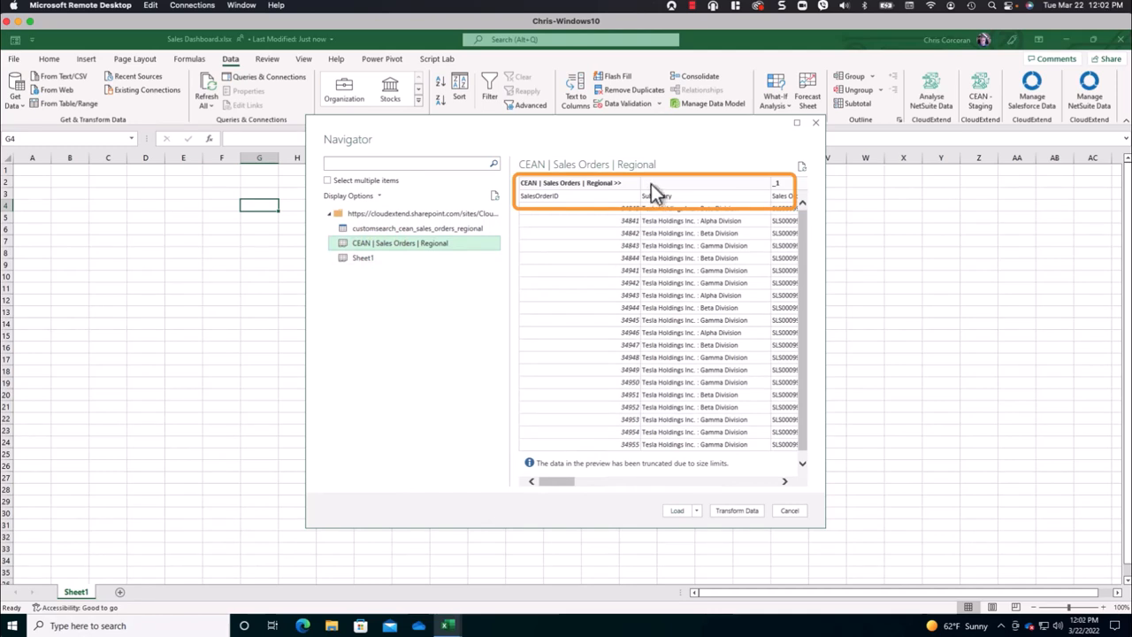
{"action": "left_click", "coordinate": [403, 229]}
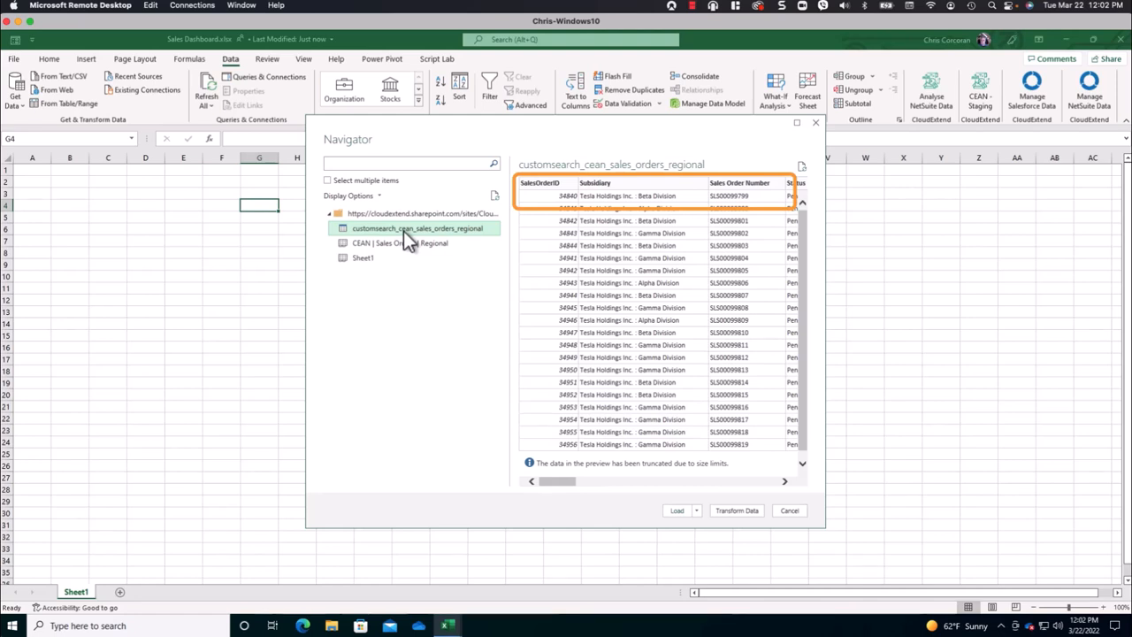
{"action": "left_click", "coordinate": [739, 511]}
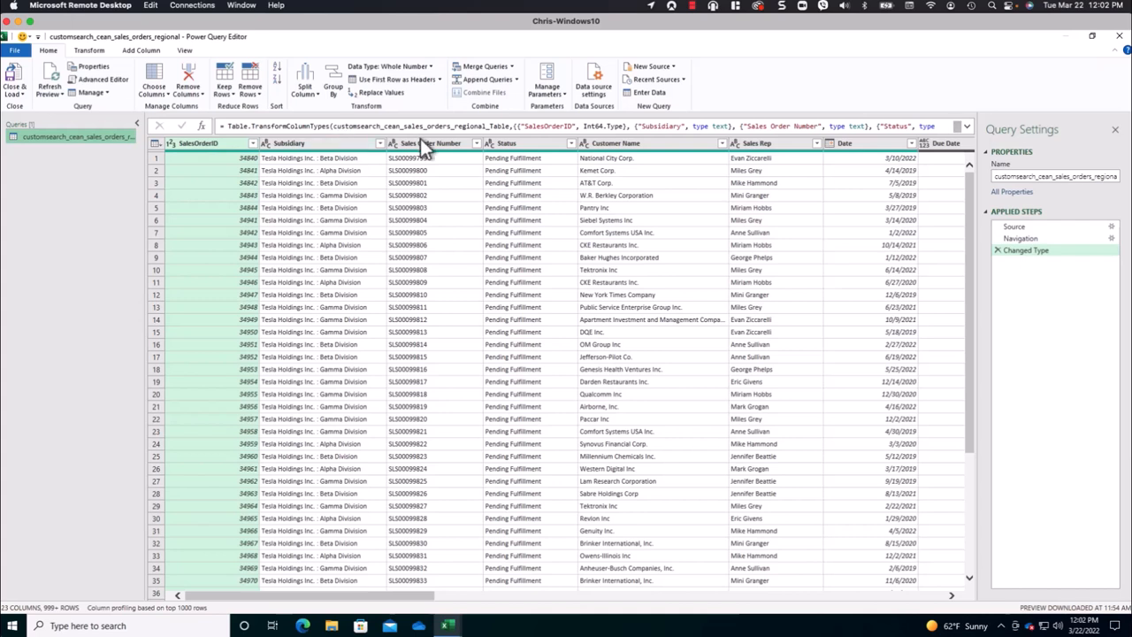
Set the Date column's data type to Date and look over the data types of the remaining columns.
{"action": "left_click", "coordinate": [832, 145]}
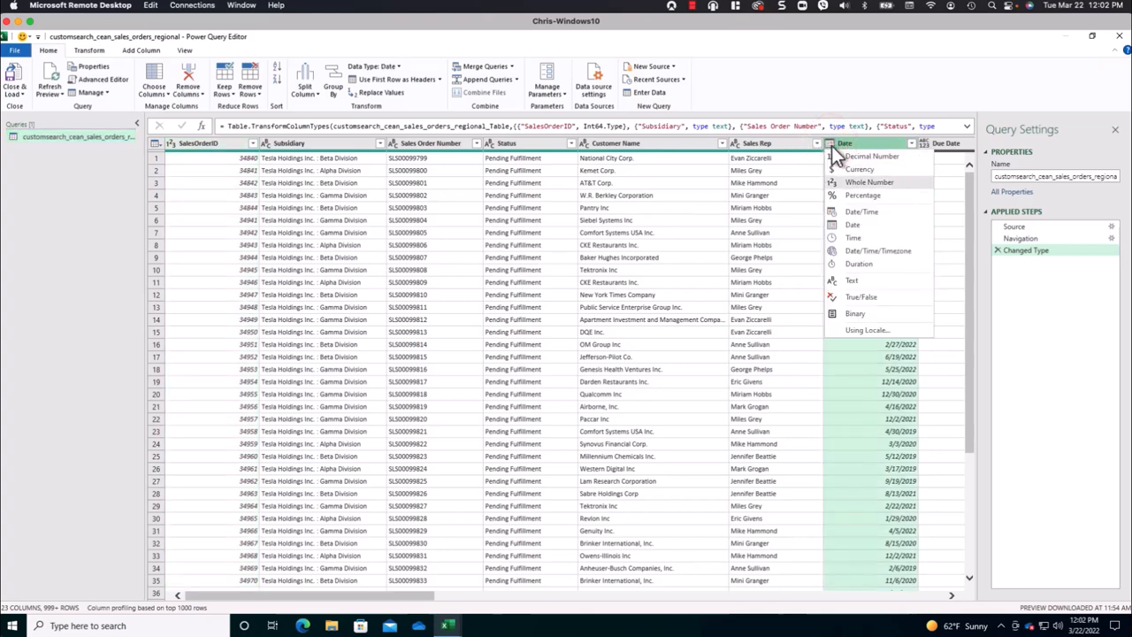
{"action": "left_click", "coordinate": [854, 225]}
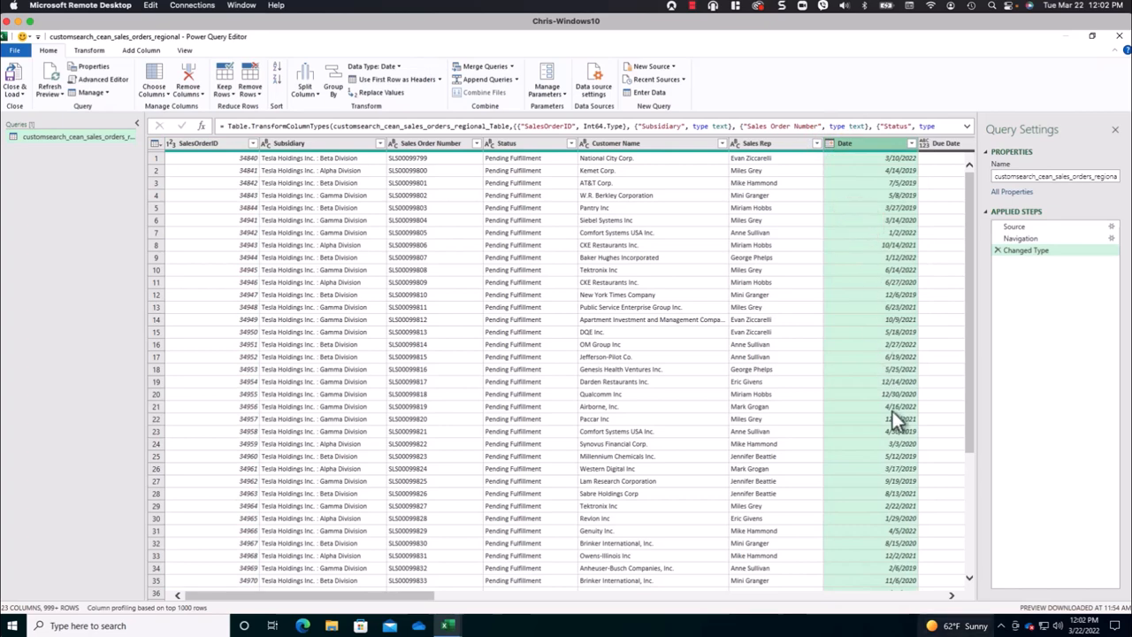
{"action": "left_click", "coordinate": [929, 595]}
{"action": "left_click", "coordinate": [929, 597]}
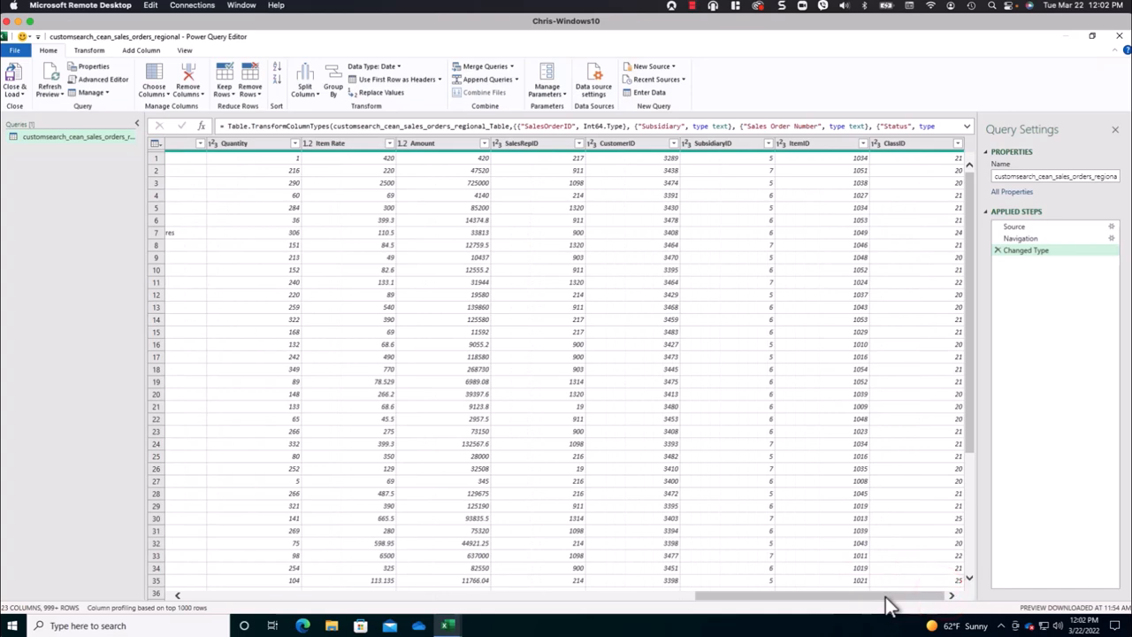
{"action": "left_click_drag", "start_coordinate": [851, 596], "coordinate": [252, 606]}
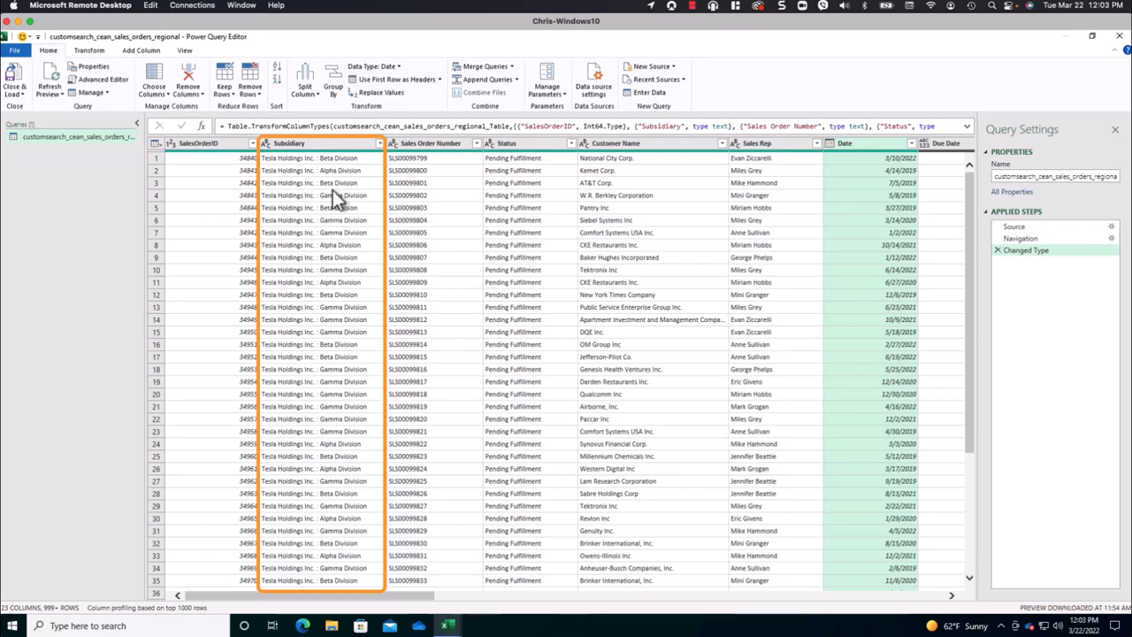
Reduce the Subsidiary column to the division name by extracting the text after the colon-and-space delimiter.
{"action": "left_click", "coordinate": [328, 146]}
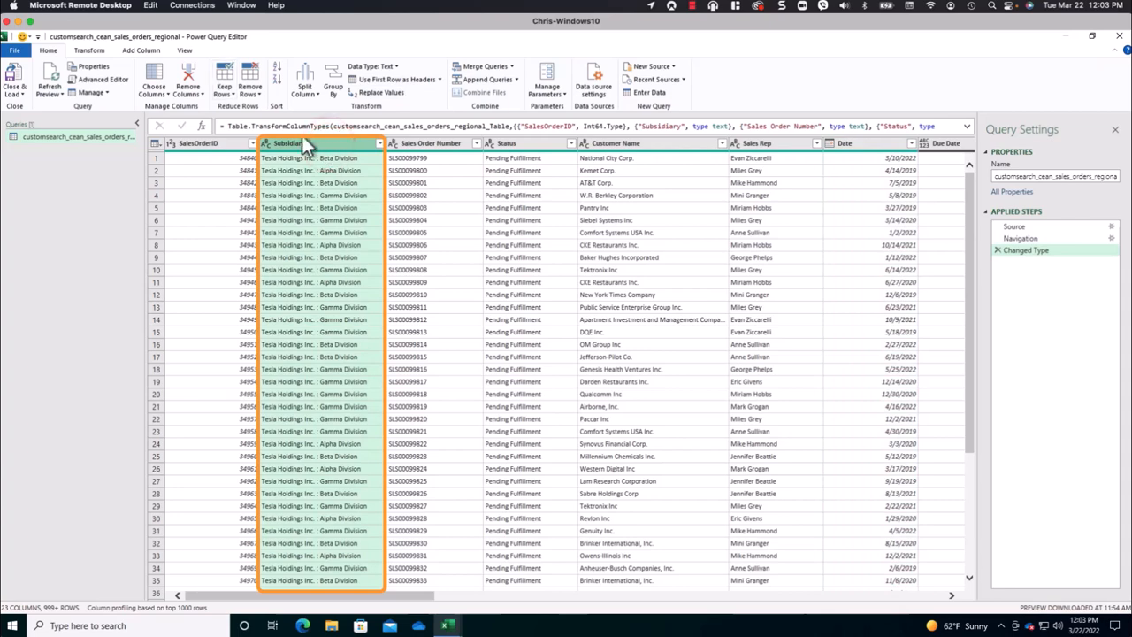
{"action": "left_click", "coordinate": [87, 50]}
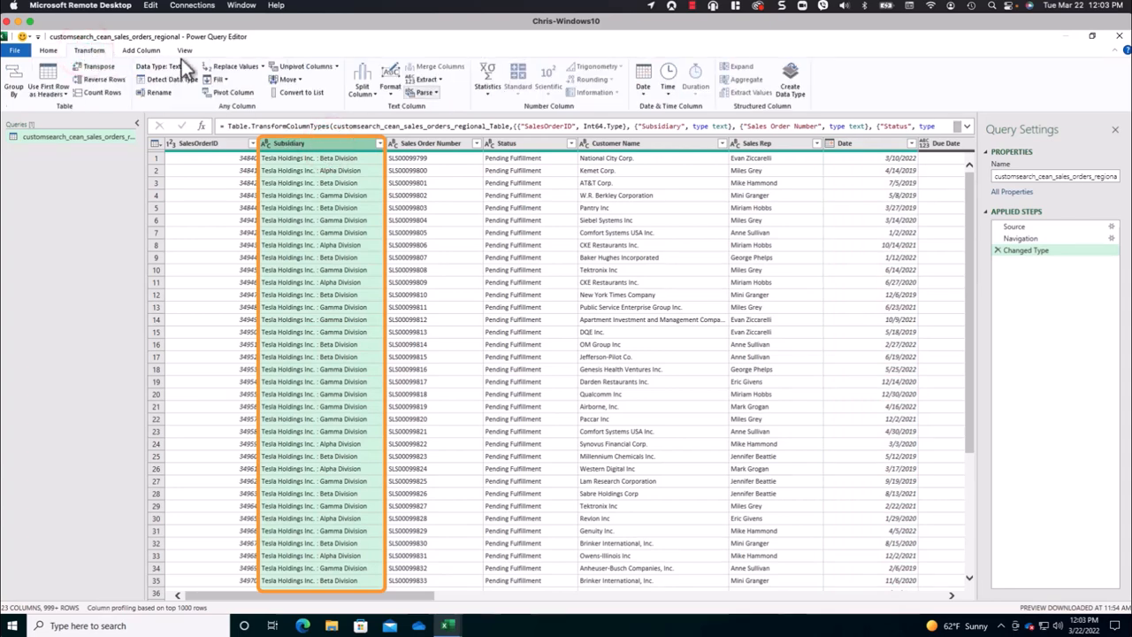
{"action": "left_click", "coordinate": [426, 78]}
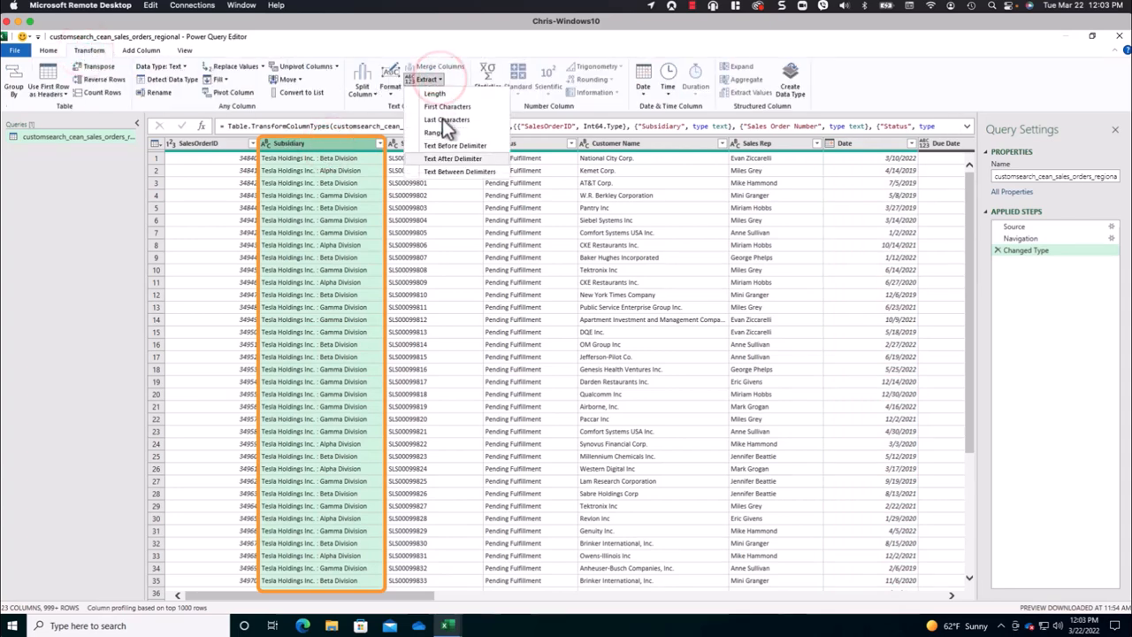
{"action": "left_click", "coordinate": [447, 158]}
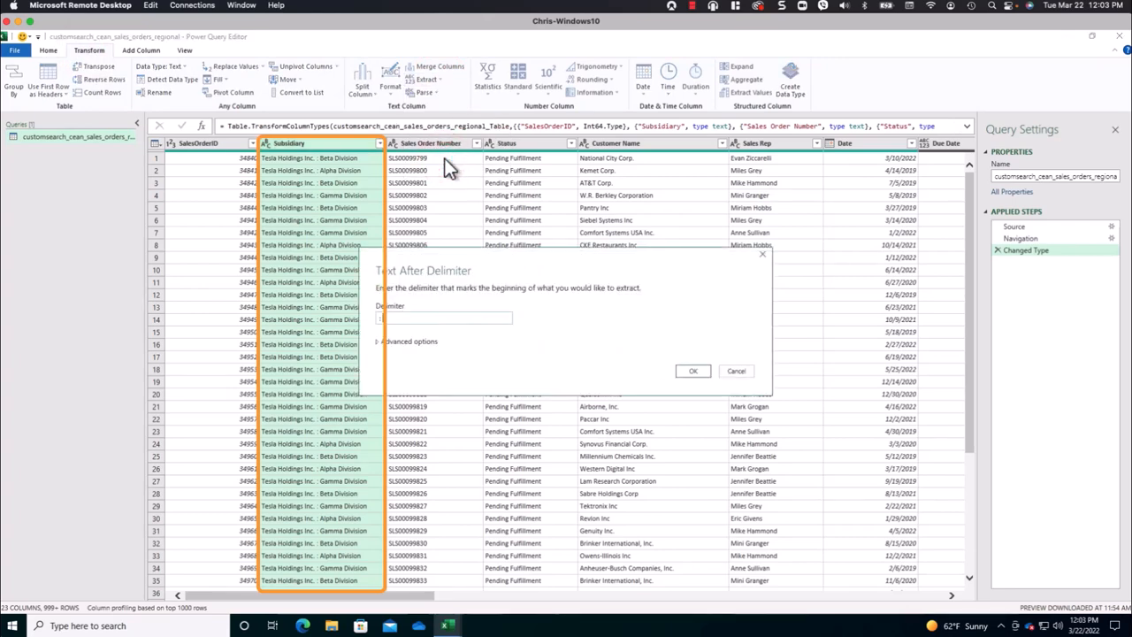
{"action": "left_click", "coordinate": [693, 371]}
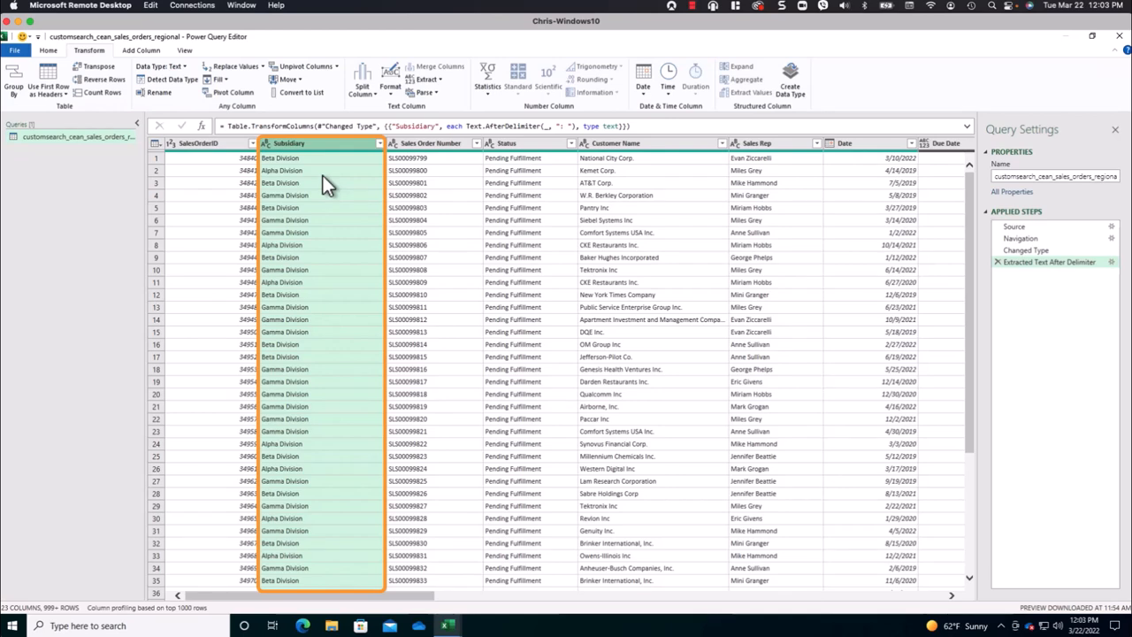
Strip the Tesla prefix from the Class column by extracting the text after the colon-and-space delimiter.
{"action": "left_click", "coordinate": [866, 596]}
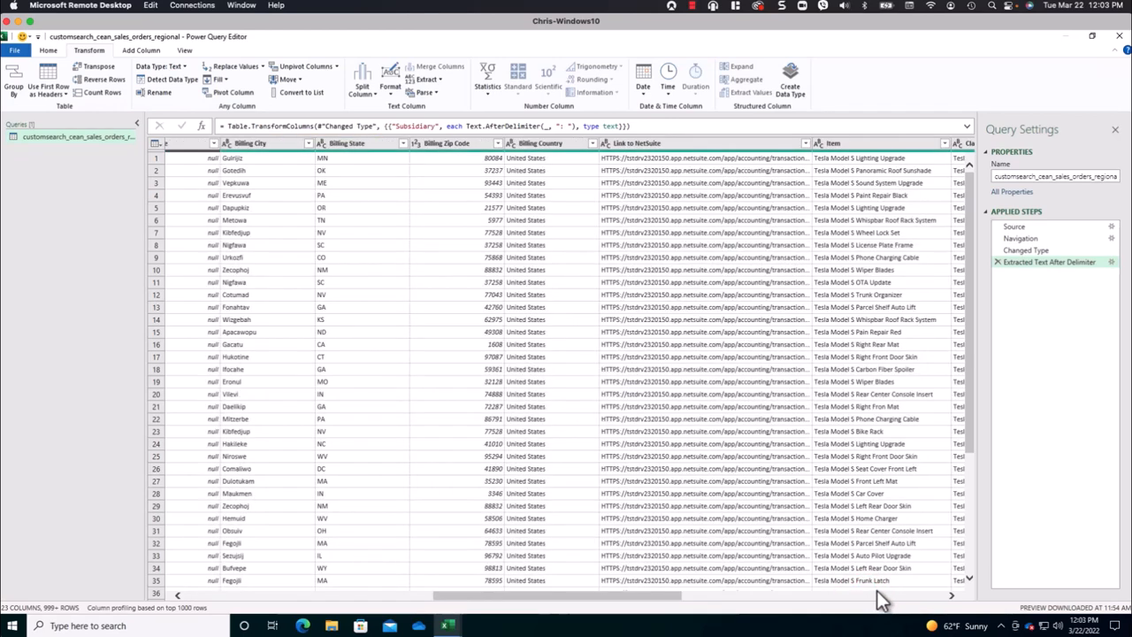
{"action": "left_click", "coordinate": [878, 591]}
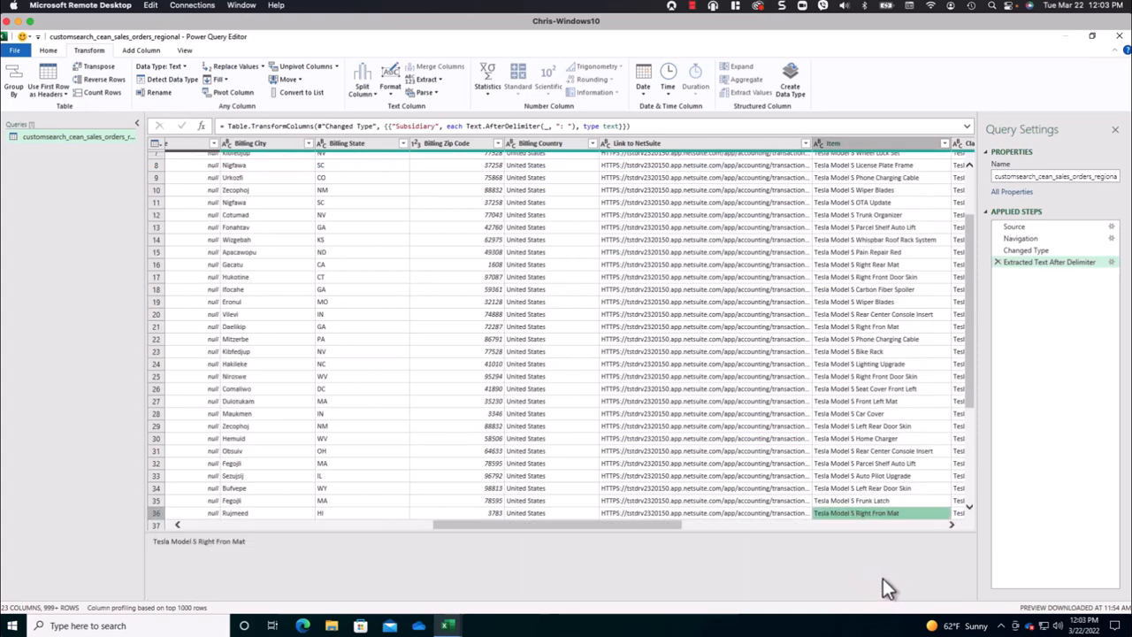
{"action": "left_click", "coordinate": [906, 524]}
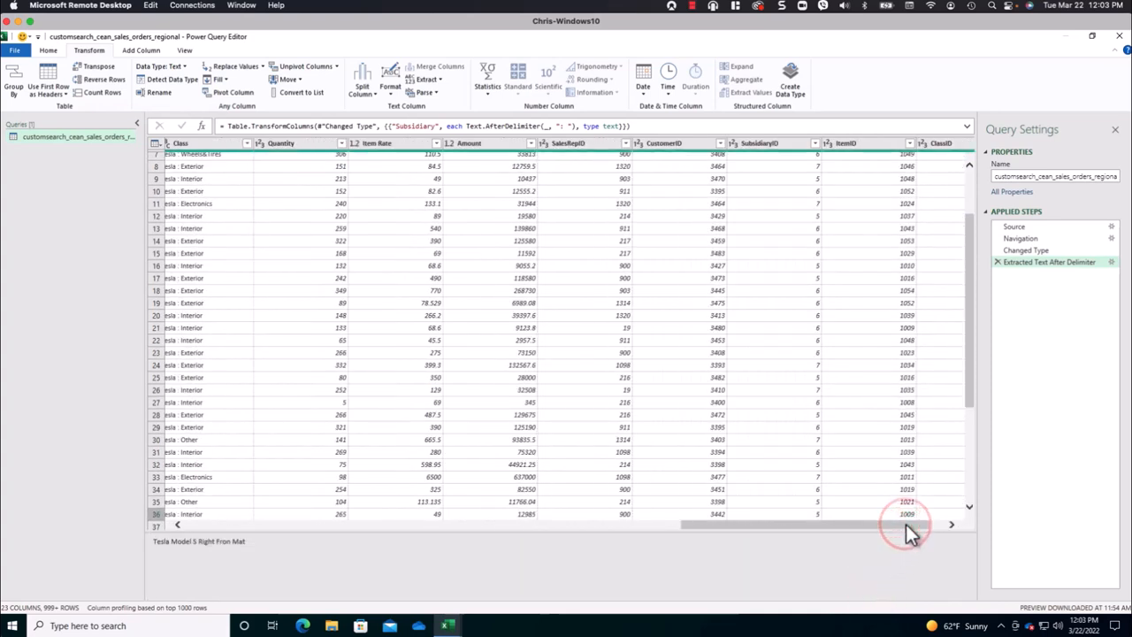
{"action": "left_click", "coordinate": [203, 143]}
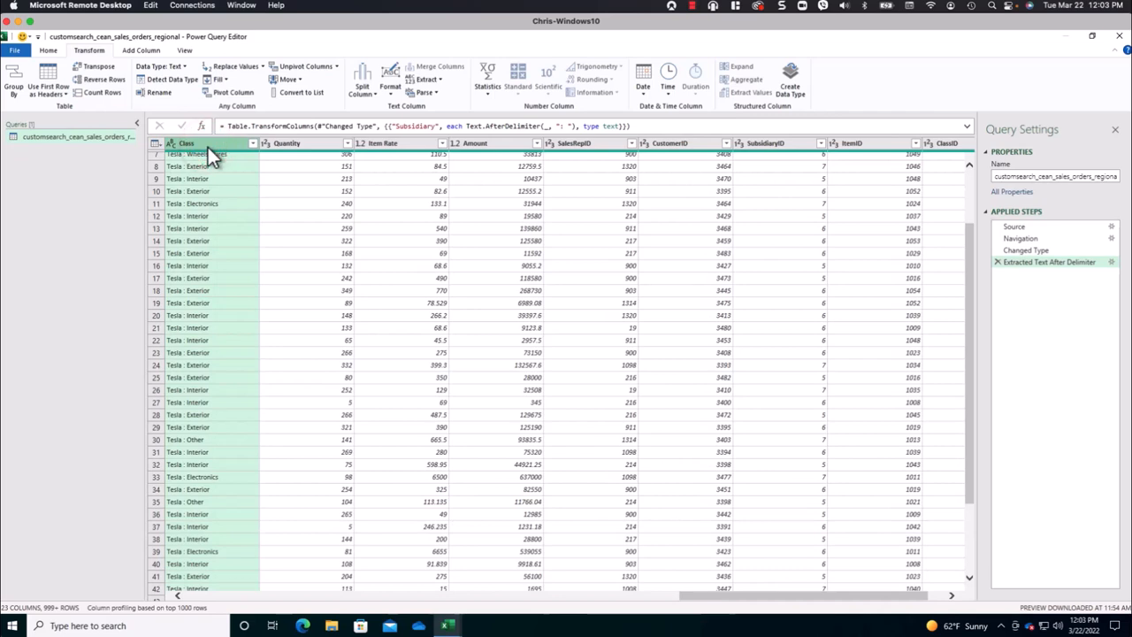
{"action": "left_click", "coordinate": [439, 79]}
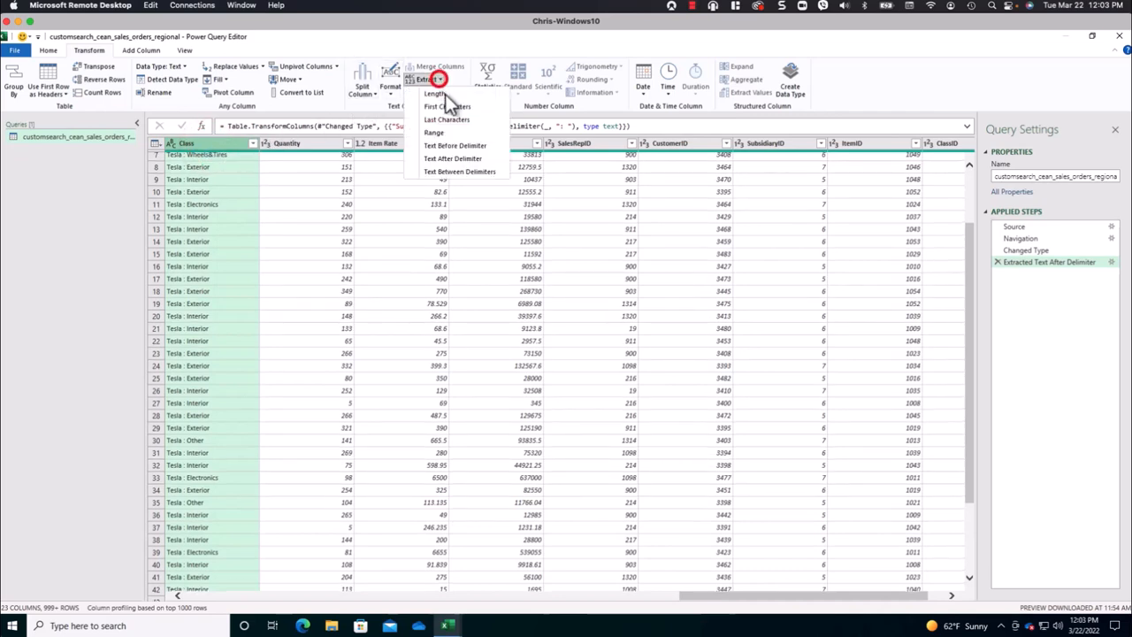
{"action": "left_click", "coordinate": [471, 159]}
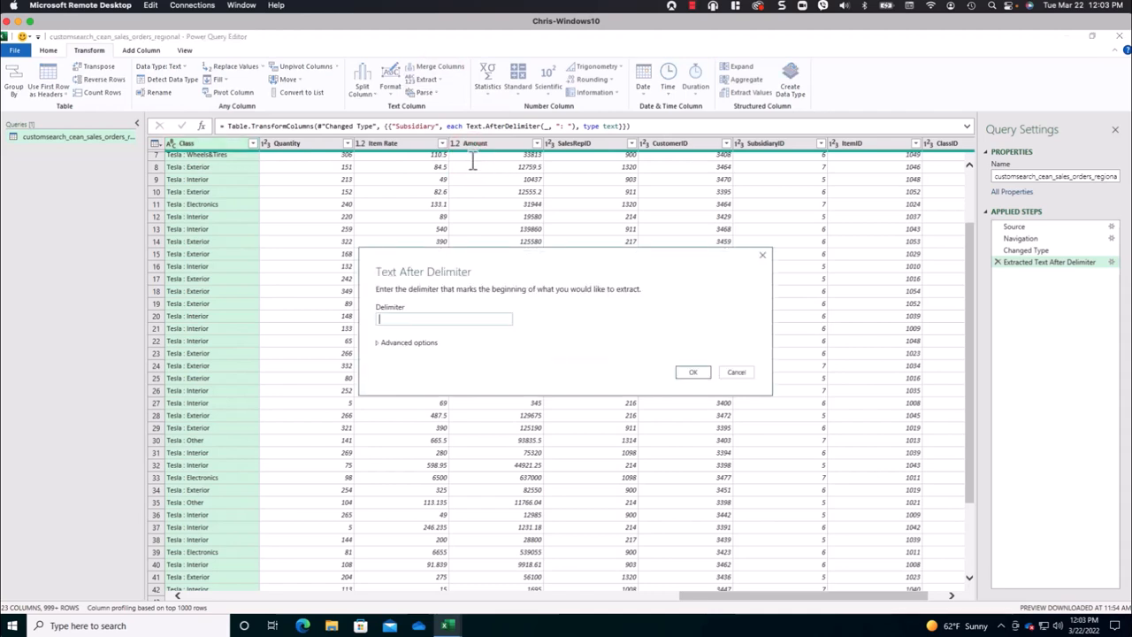
{"action": "left_click", "coordinate": [429, 319]}
{"action": "type", "text": ":"}
{"action": "left_click", "coordinate": [694, 374]}
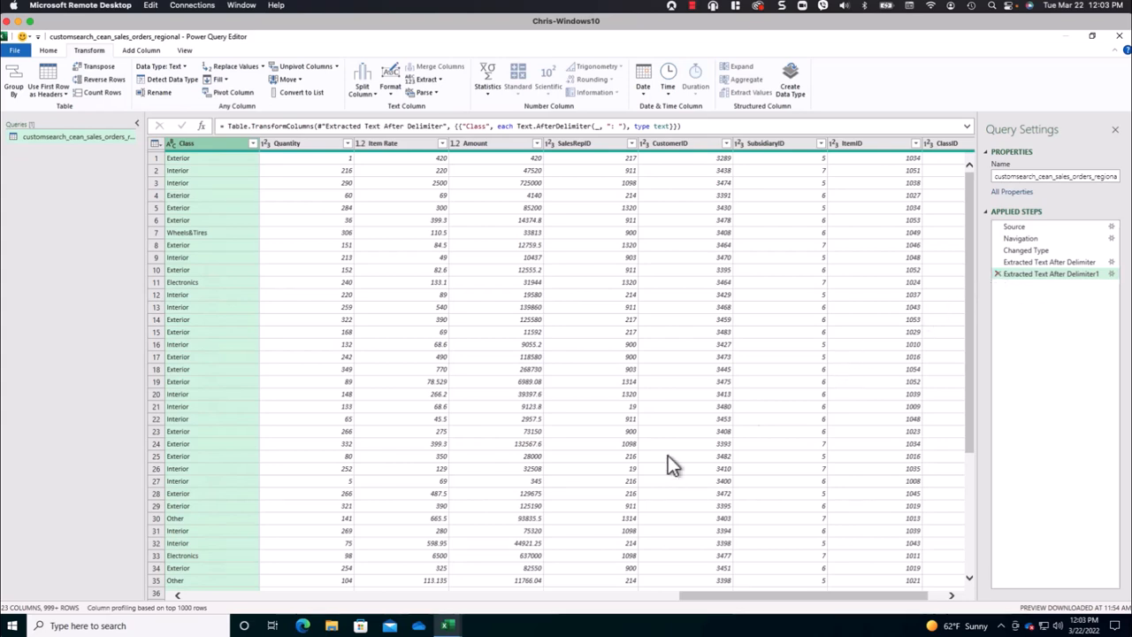
Remove the Due Date, SalesRepID, CustomerID, SubsidiaryID, ItemID and ClassID columns from the query.
{"action": "left_click", "coordinate": [414, 596]}
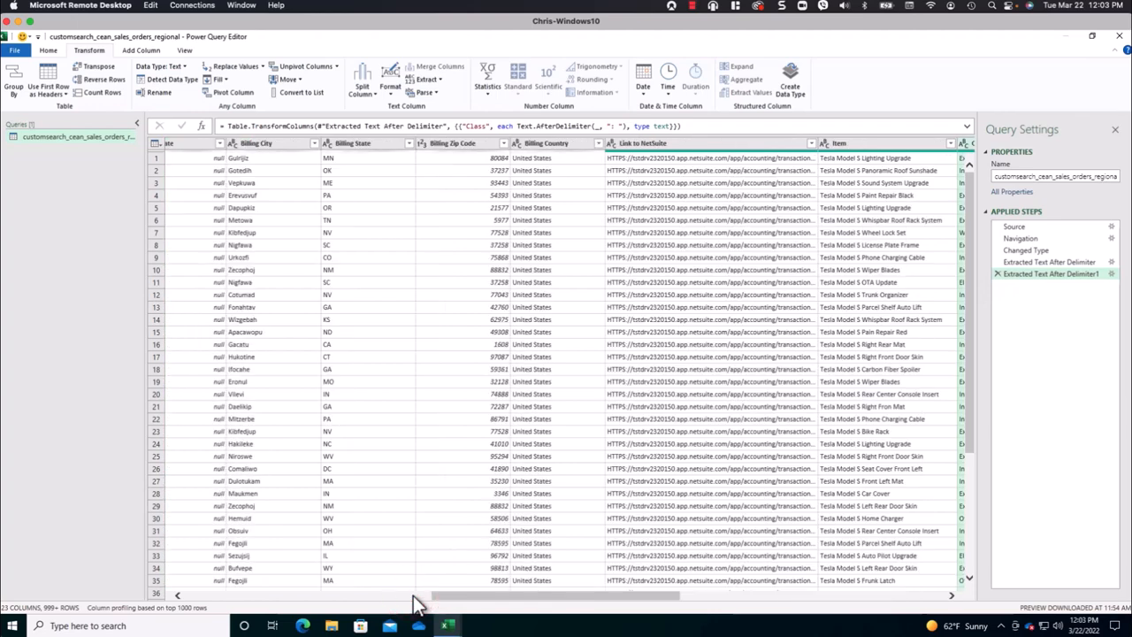
{"action": "left_click", "coordinate": [347, 598]}
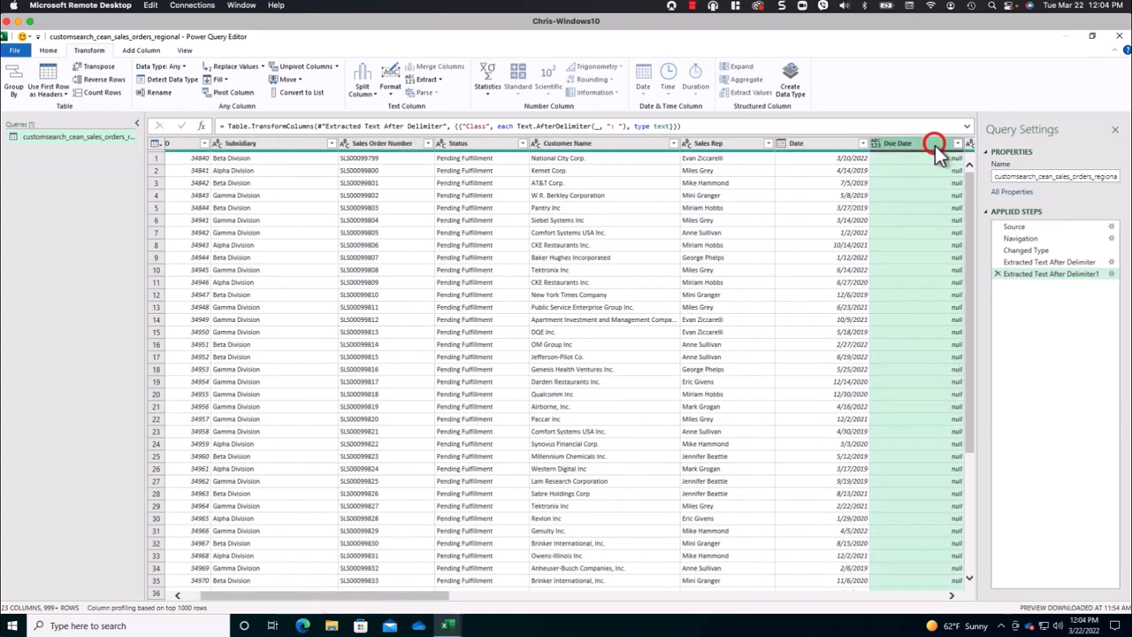
{"action": "left_click", "coordinate": [936, 144]}
{"action": "left_click", "coordinate": [935, 595]}
{"action": "left_click", "coordinate": [935, 595]}
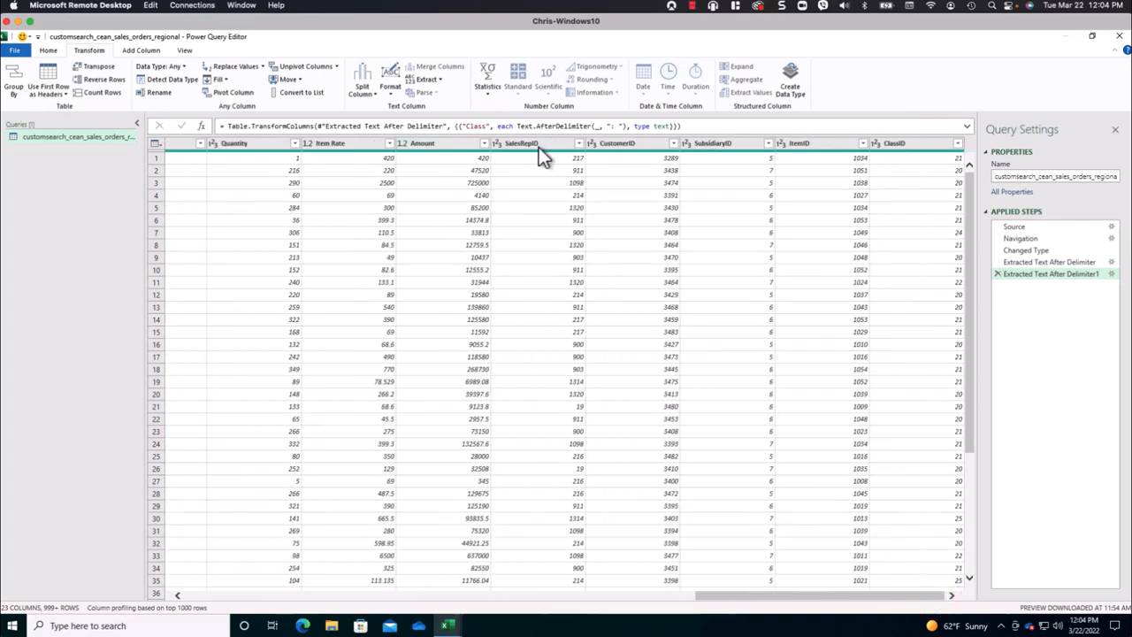
{"action": "left_click", "coordinate": [538, 147]}
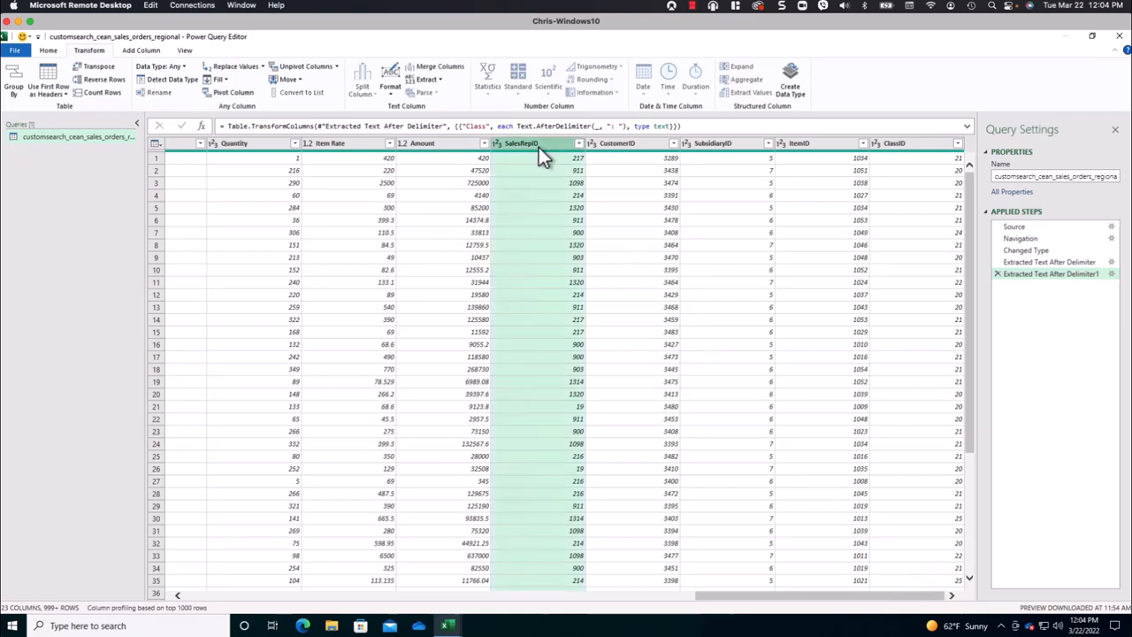
{"action": "left_click", "coordinate": [630, 144], "text": "shift"}
{"action": "left_click", "coordinate": [720, 143], "text": "shift"}
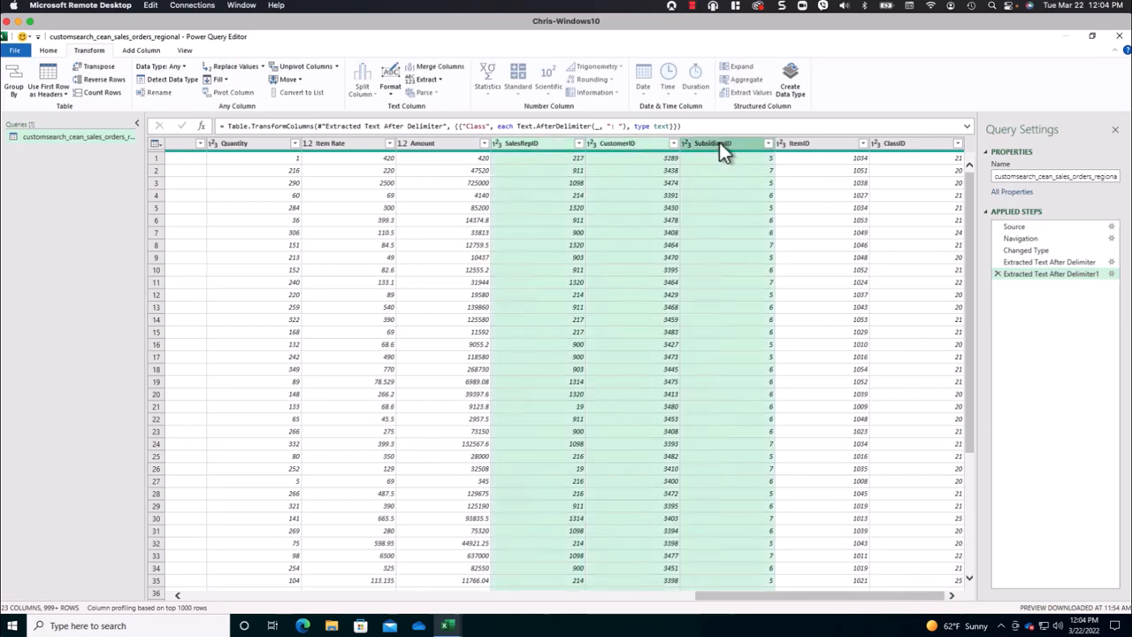
{"action": "left_click", "coordinate": [798, 144], "text": "shift"}
{"action": "left_click", "coordinate": [902, 143], "text": "shift"}
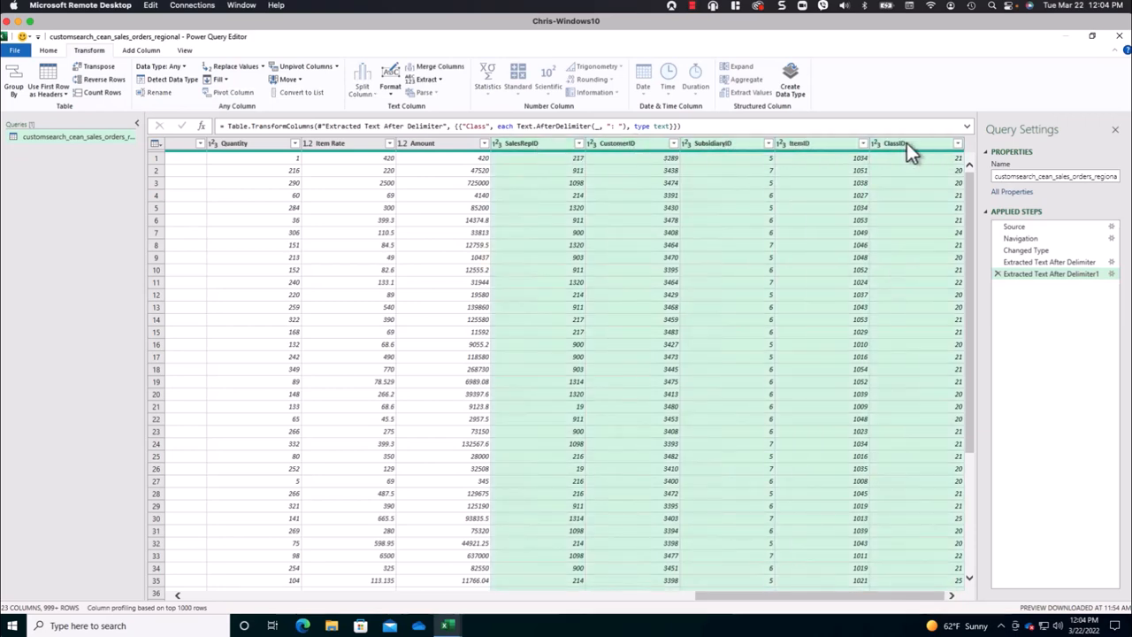
{"action": "right_click", "coordinate": [907, 142]}
{"action": "left_click", "coordinate": [944, 168]}
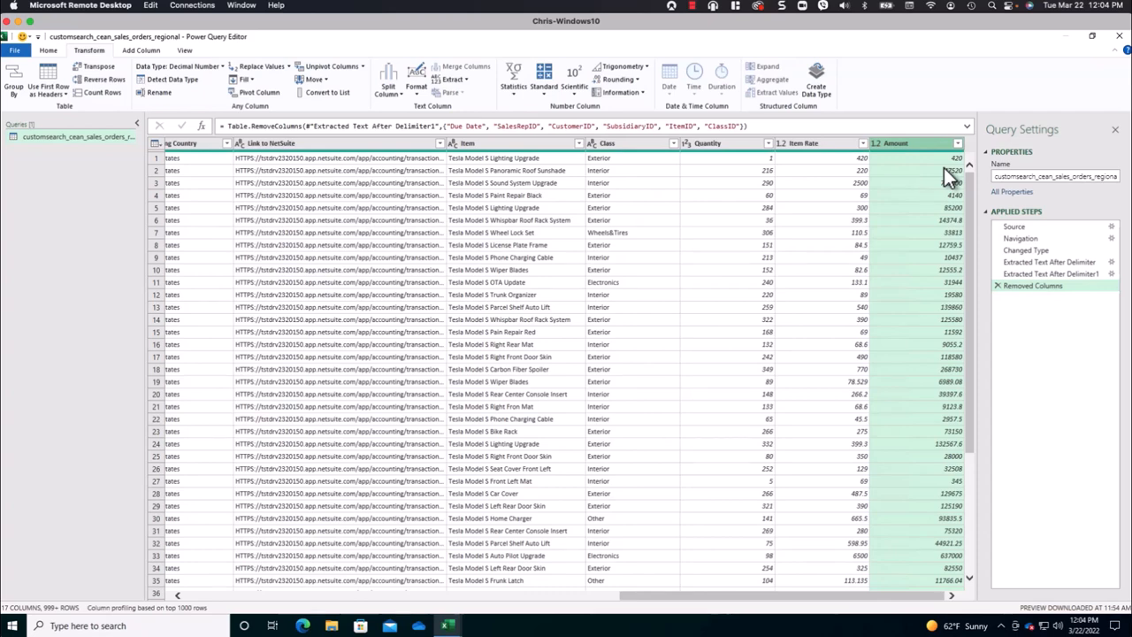
Set the Billing Zip Code column's data type to Text.
{"action": "scroll", "coordinate": [944, 167], "scroll_direction": "left", "scroll_amount": 5}
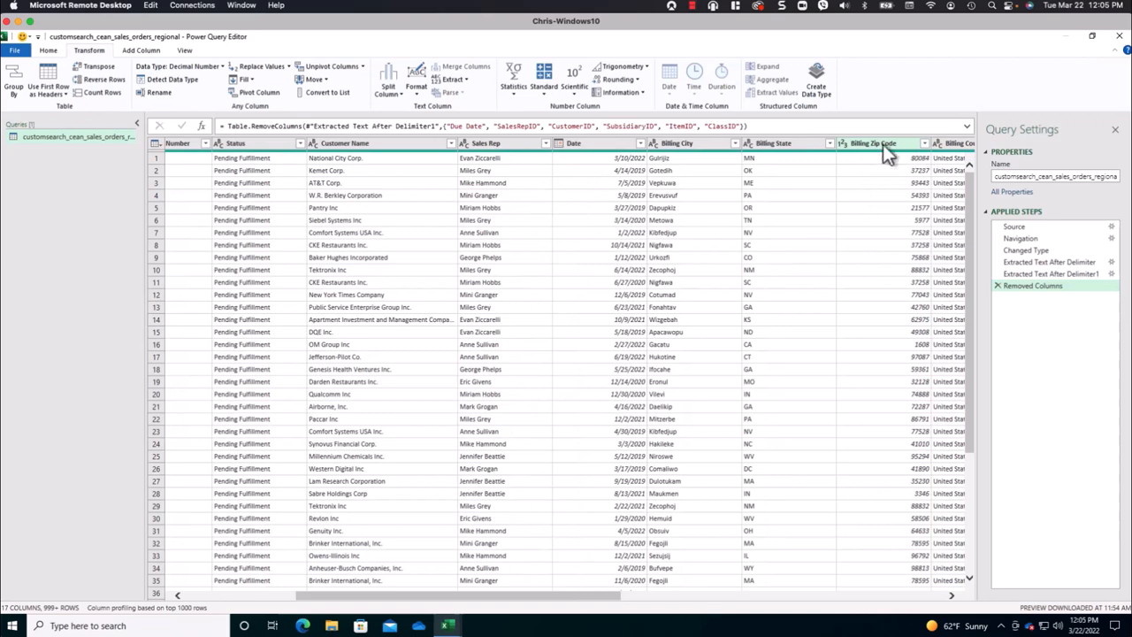
{"action": "left_click", "coordinate": [843, 145]}
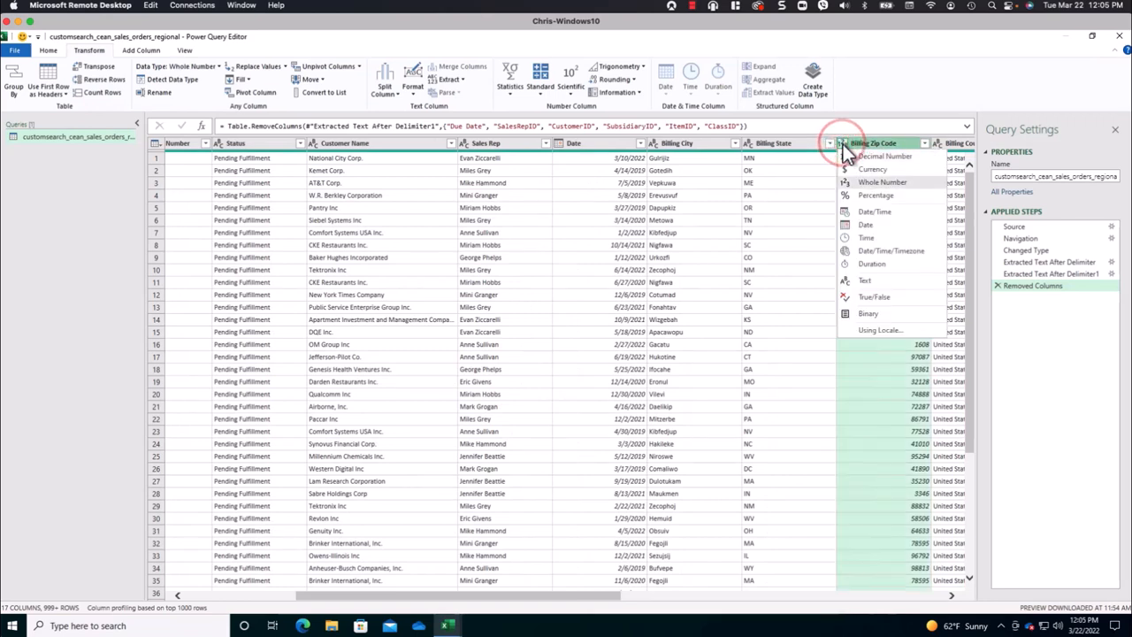
{"action": "left_click", "coordinate": [875, 282]}
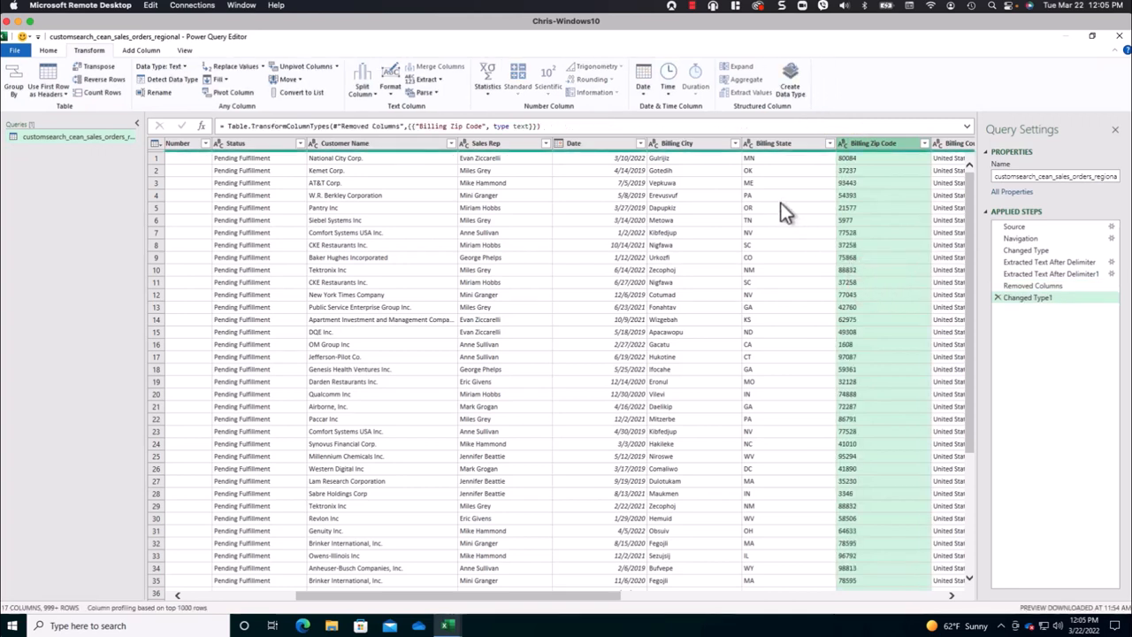
Close the query editor and load the query as a table on a new worksheet, adding it to the Data Model.
{"action": "left_click", "coordinate": [46, 53]}
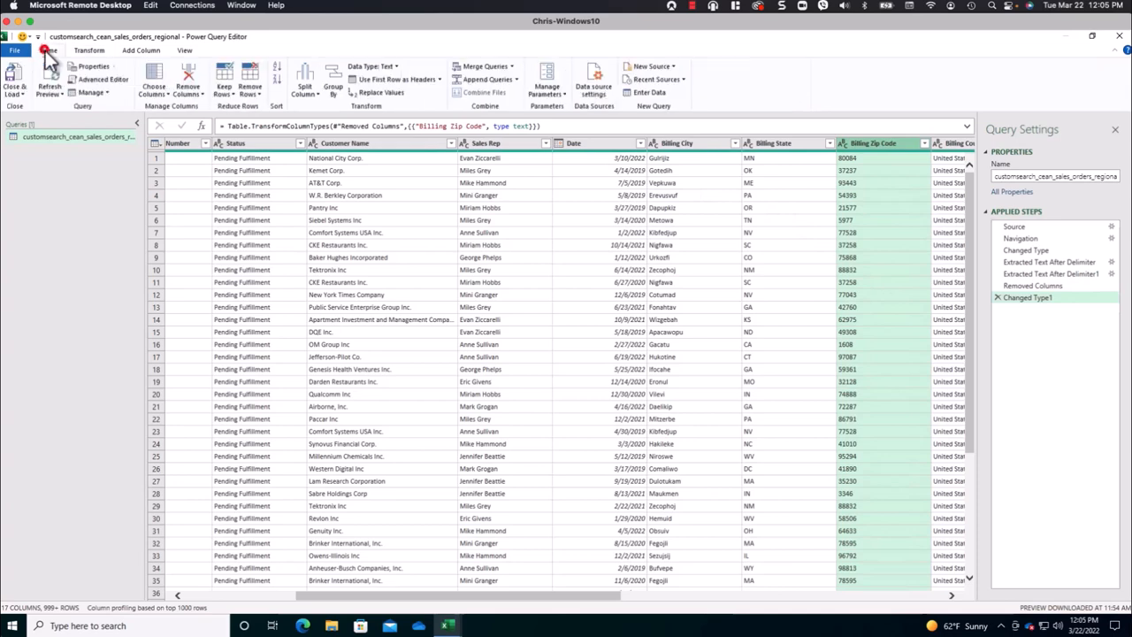
{"action": "left_click", "coordinate": [20, 95]}
{"action": "left_click", "coordinate": [64, 118]}
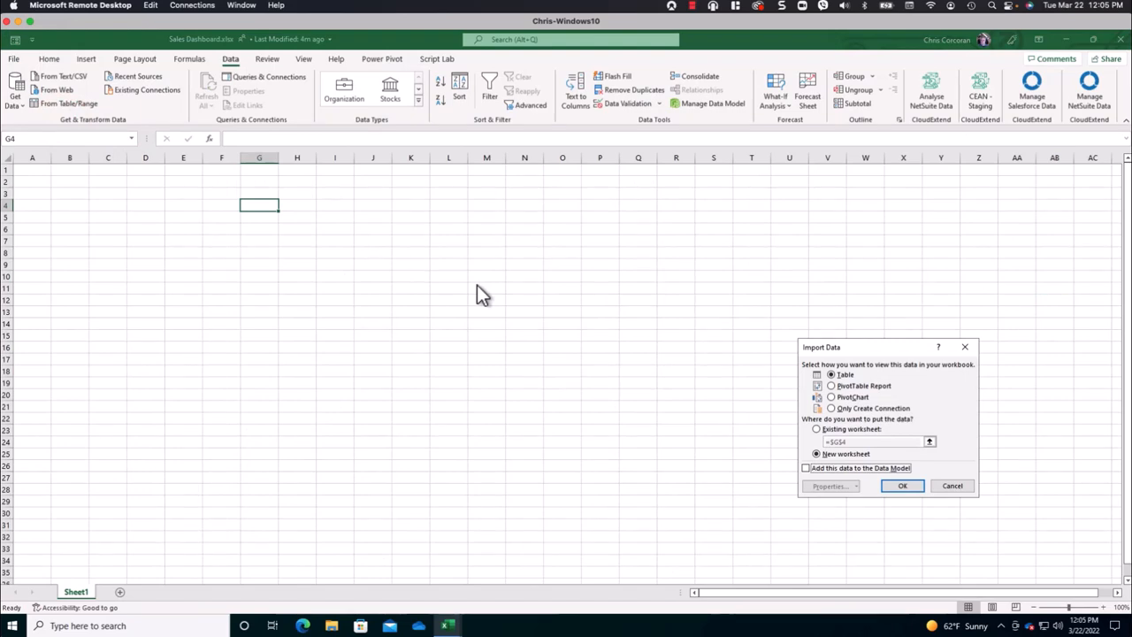
{"action": "left_click_drag", "start_coordinate": [855, 348], "coordinate": [320, 192]}
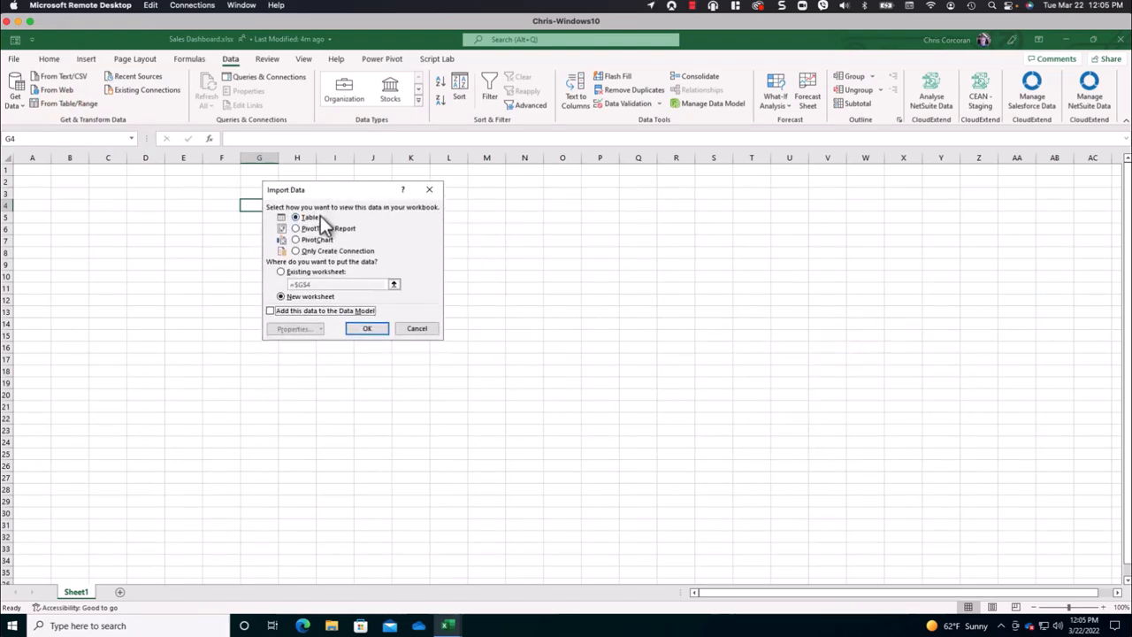
{"action": "left_click", "coordinate": [270, 312]}
{"action": "left_click", "coordinate": [366, 330]}
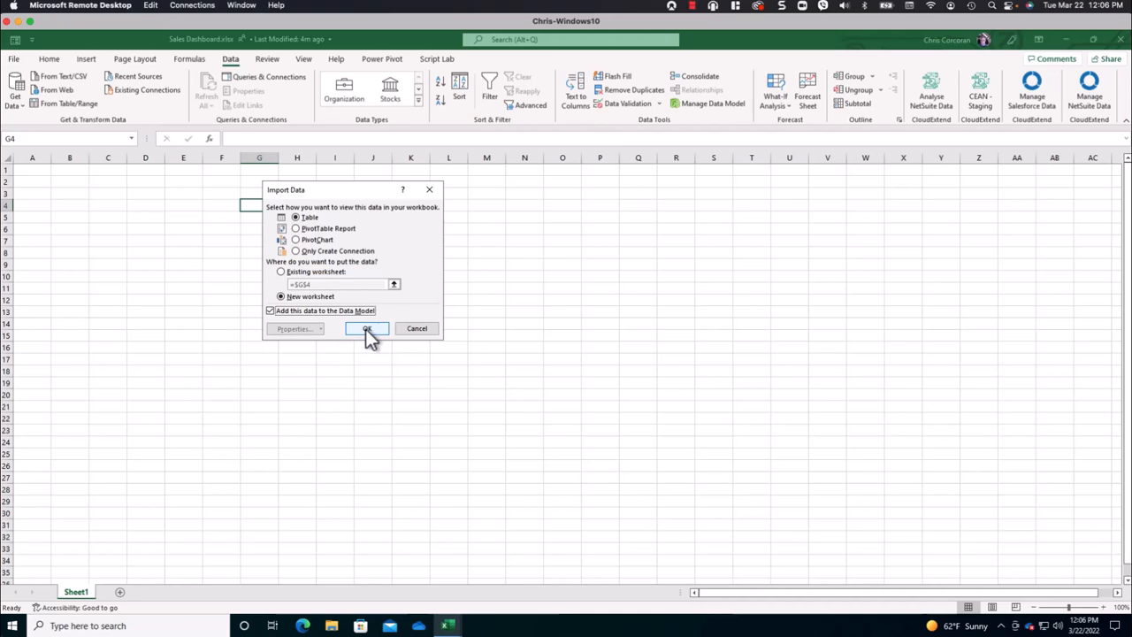
{"action": "left_click", "coordinate": [366, 330]}
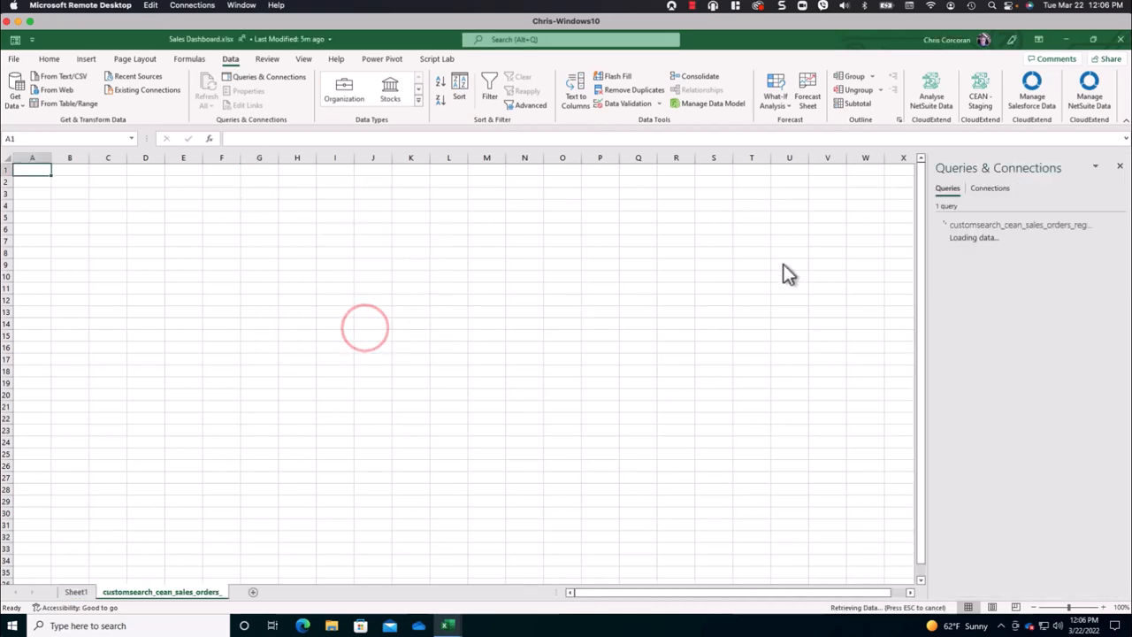
Look over the loaded sales orders table and its query entry, from the SalesOrderID column across to Amount.
{"action": "left_click", "coordinate": [991, 231]}
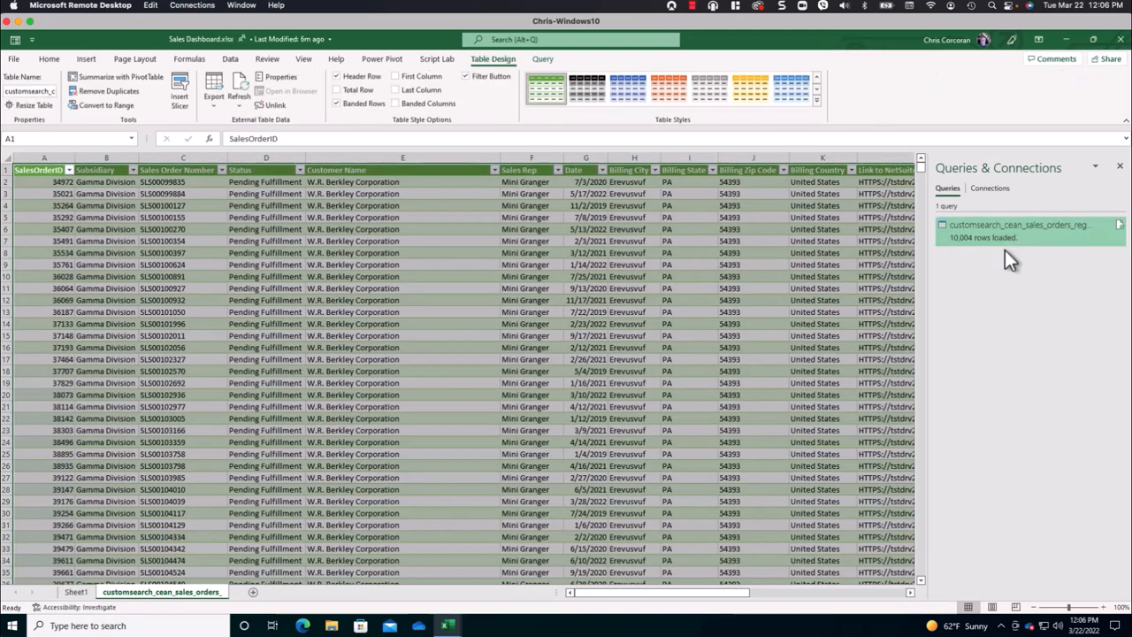
{"action": "left_click", "coordinate": [1004, 251]}
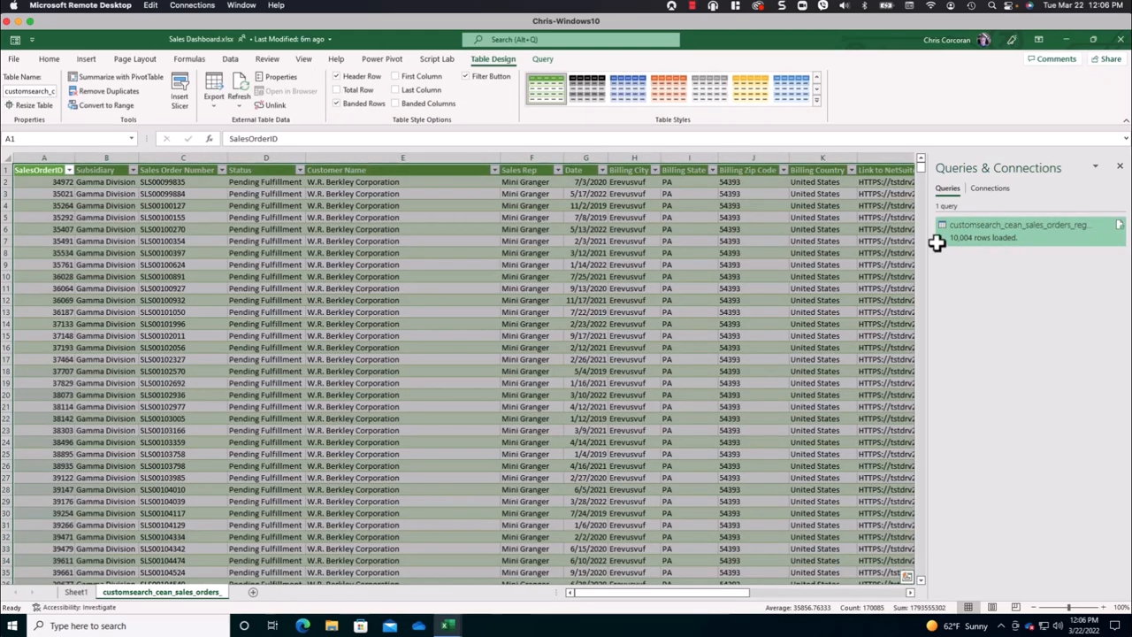
{"action": "left_click", "coordinate": [529, 200]}
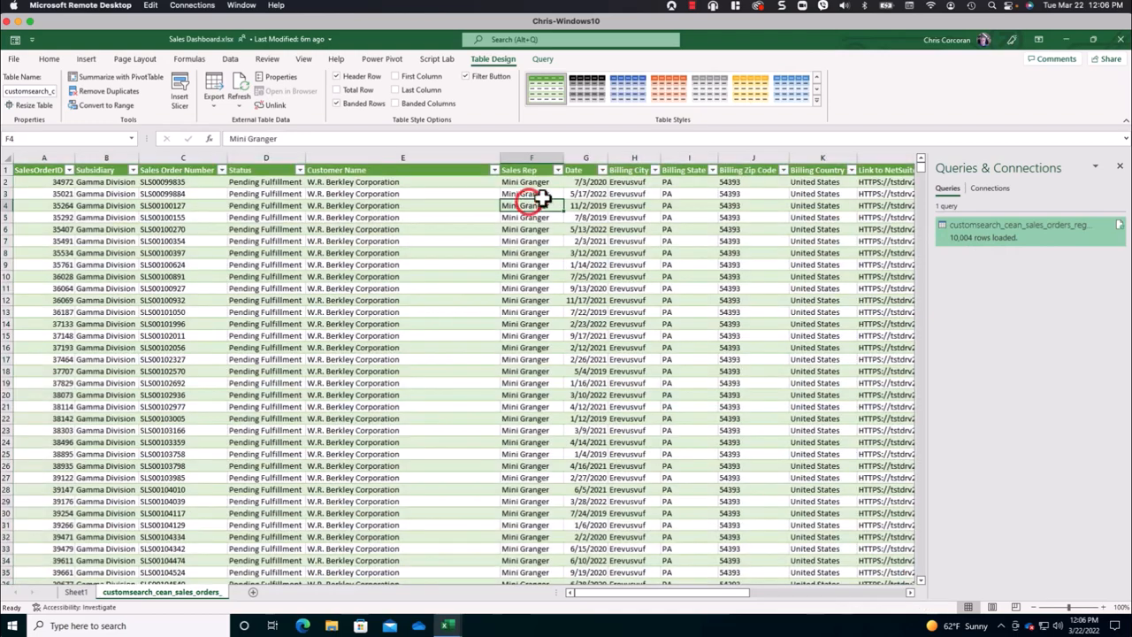
{"action": "left_click", "coordinate": [626, 170]}
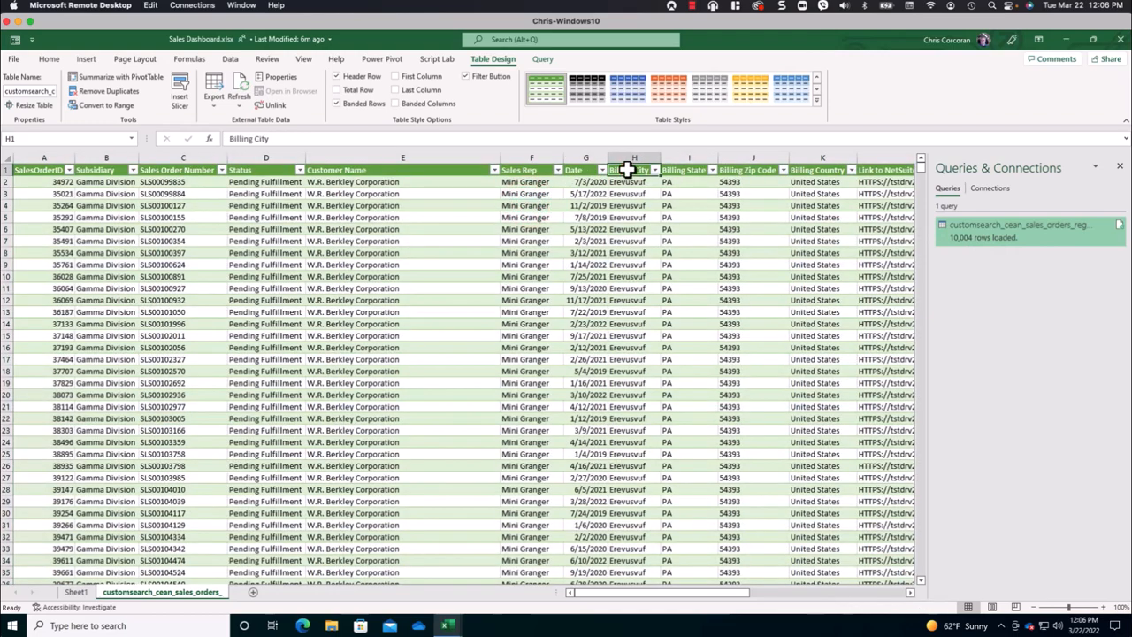
{"action": "left_click", "coordinate": [799, 591]}
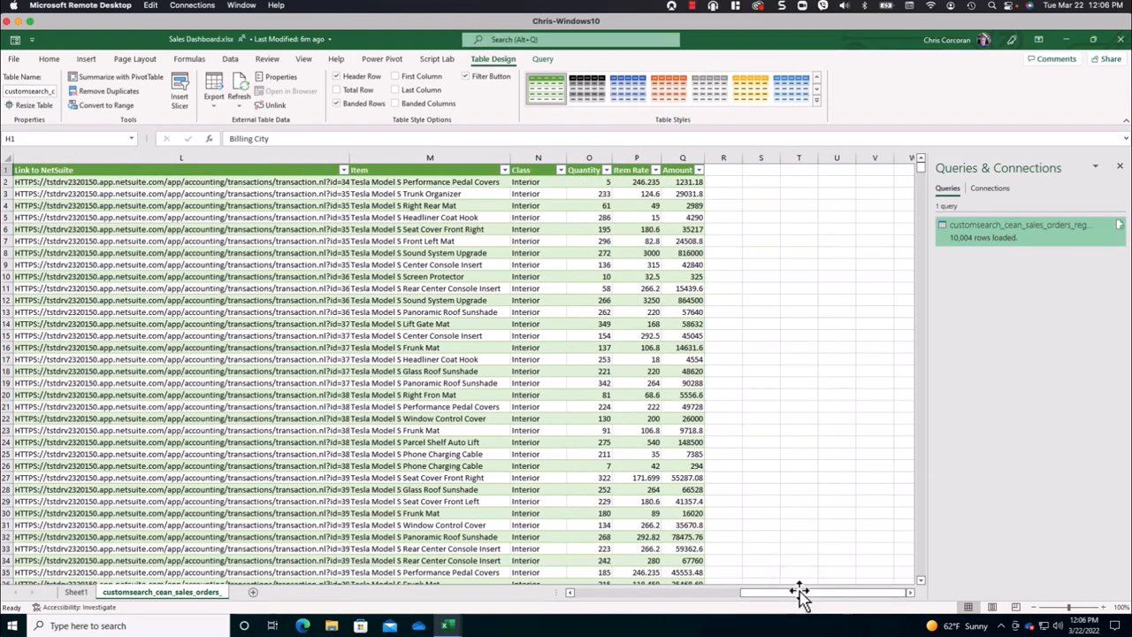
{"action": "left_click", "coordinate": [585, 593]}
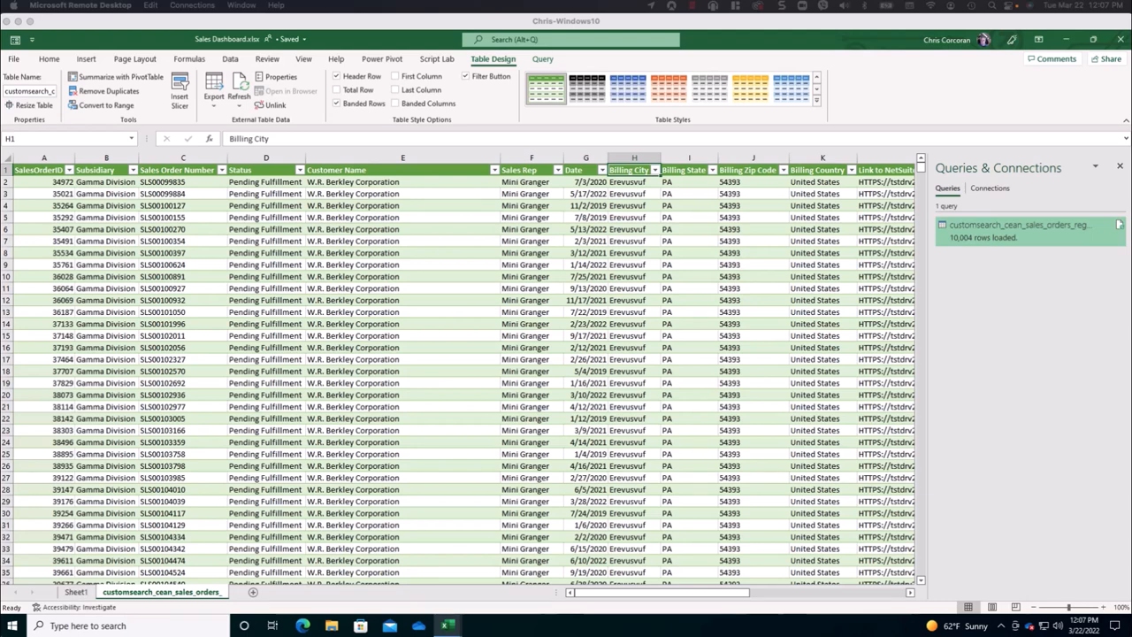
Insert a PivotTable from the customsearch_cean_sales_orders_regional table on a new worksheet, adding the data to the Data Model.
{"action": "left_click", "coordinate": [186, 230]}
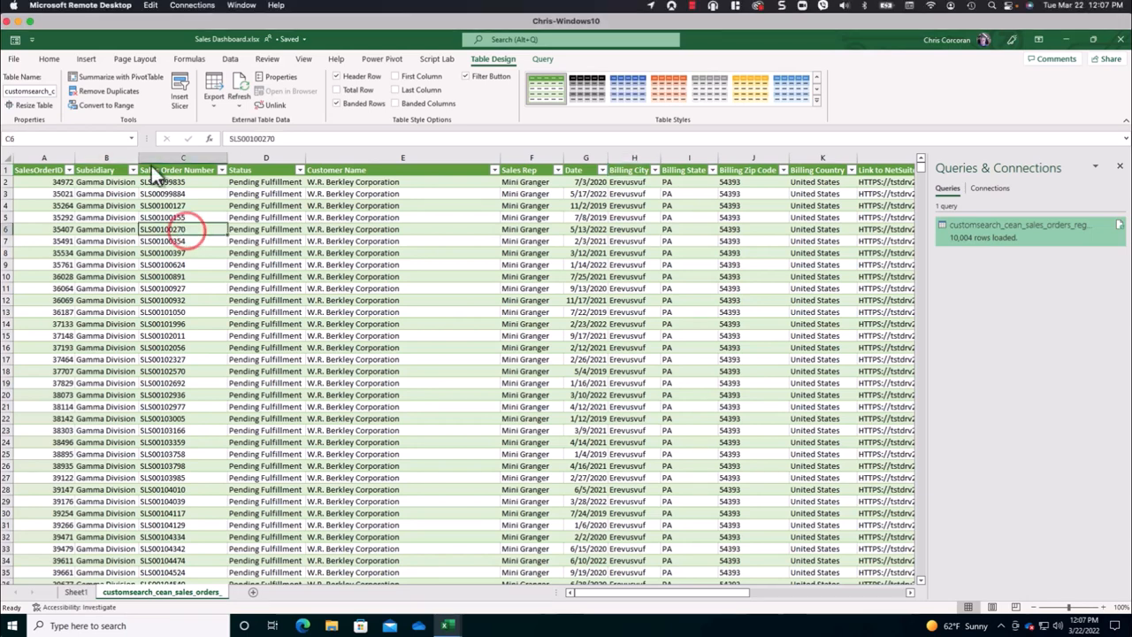
{"action": "left_click", "coordinate": [88, 59]}
{"action": "left_click", "coordinate": [20, 95]}
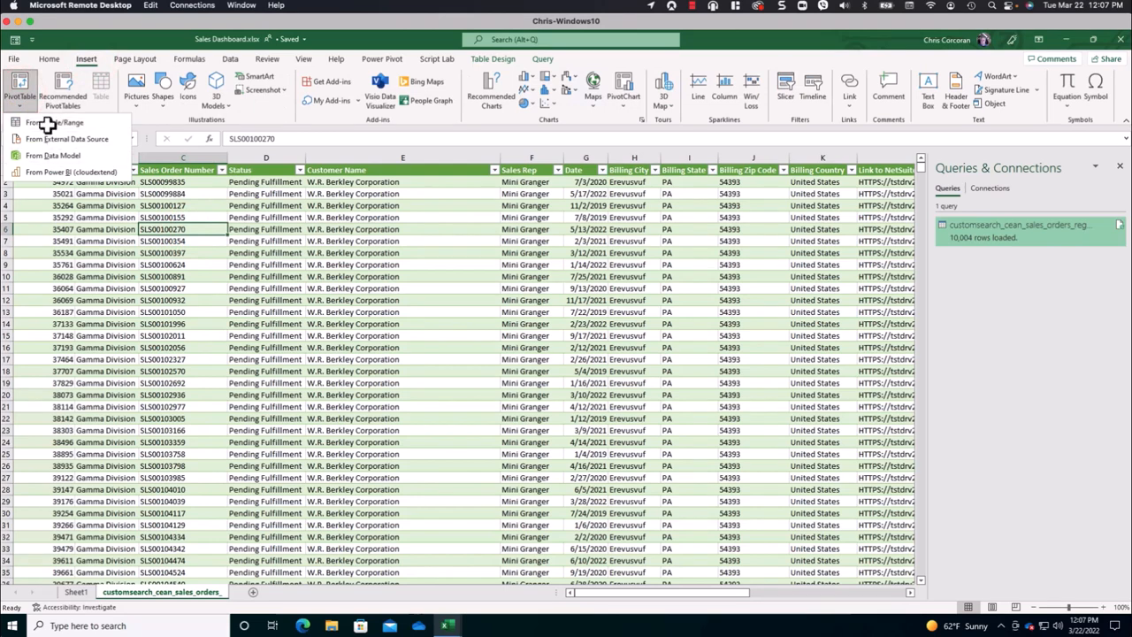
{"action": "left_click", "coordinate": [48, 124]}
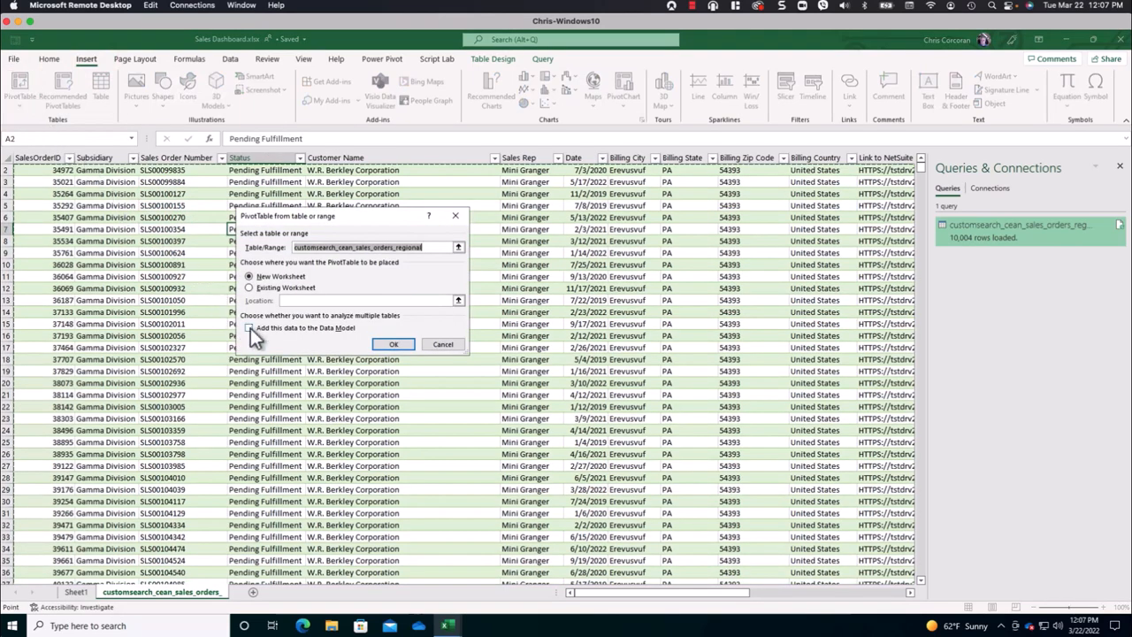
{"action": "left_click", "coordinate": [249, 327]}
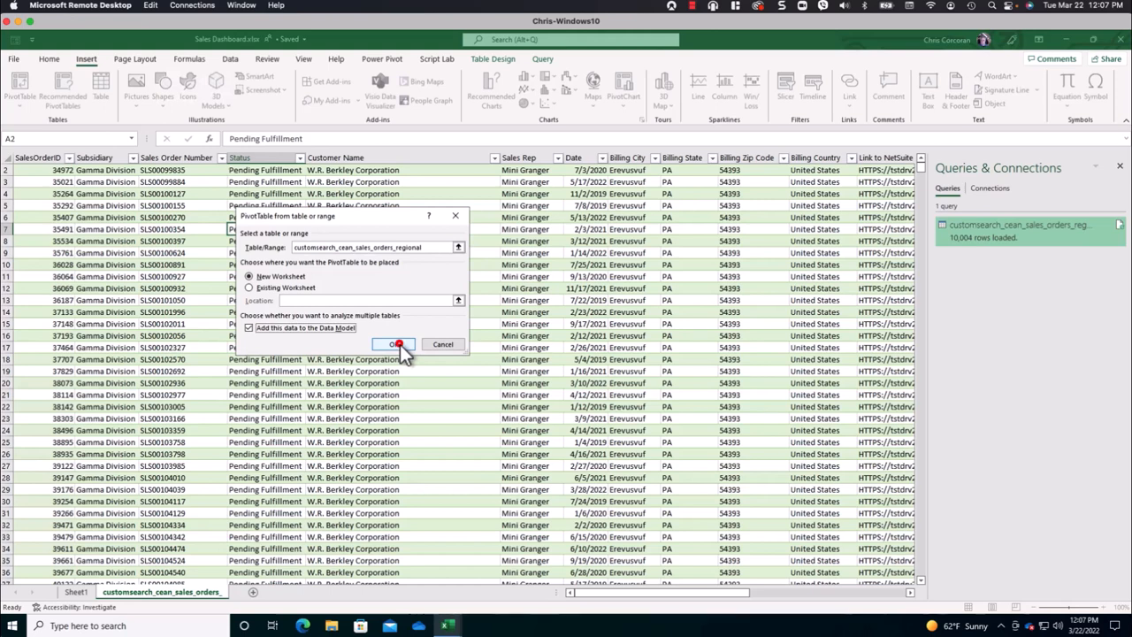
{"action": "left_click", "coordinate": [395, 344]}
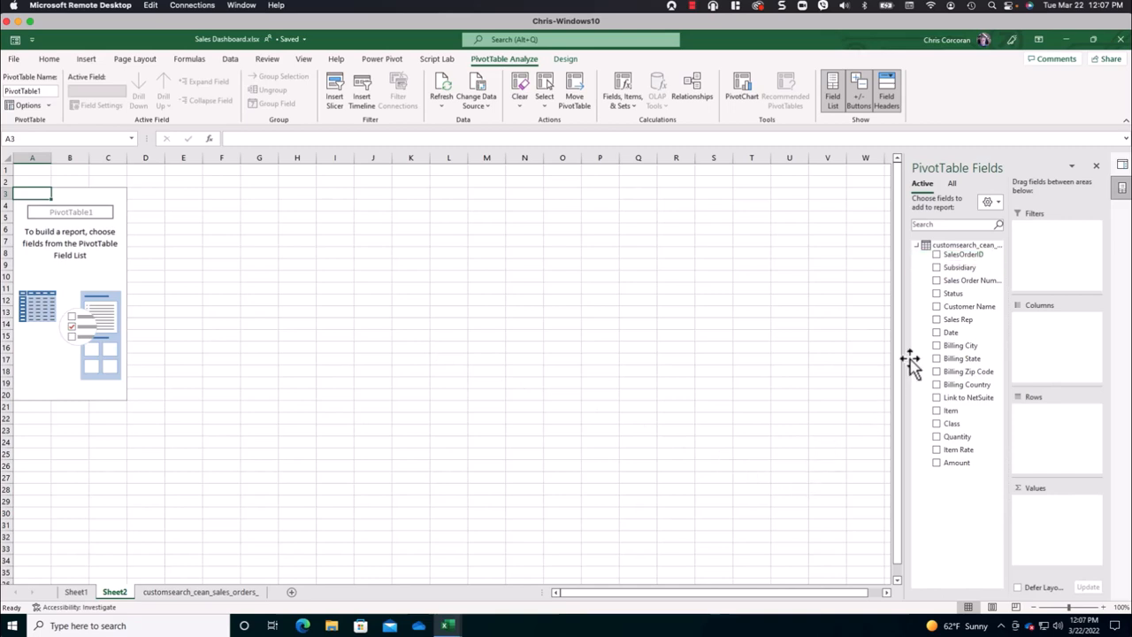
{"action": "left_click", "coordinate": [938, 333]}
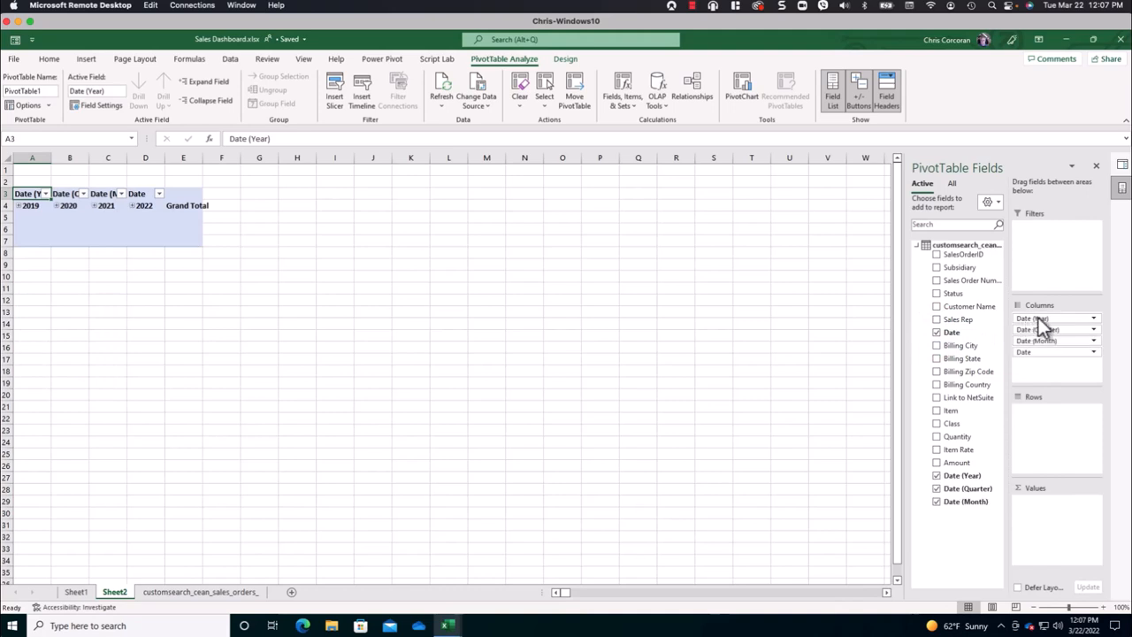
{"action": "key", "text": "ctrl+z"}
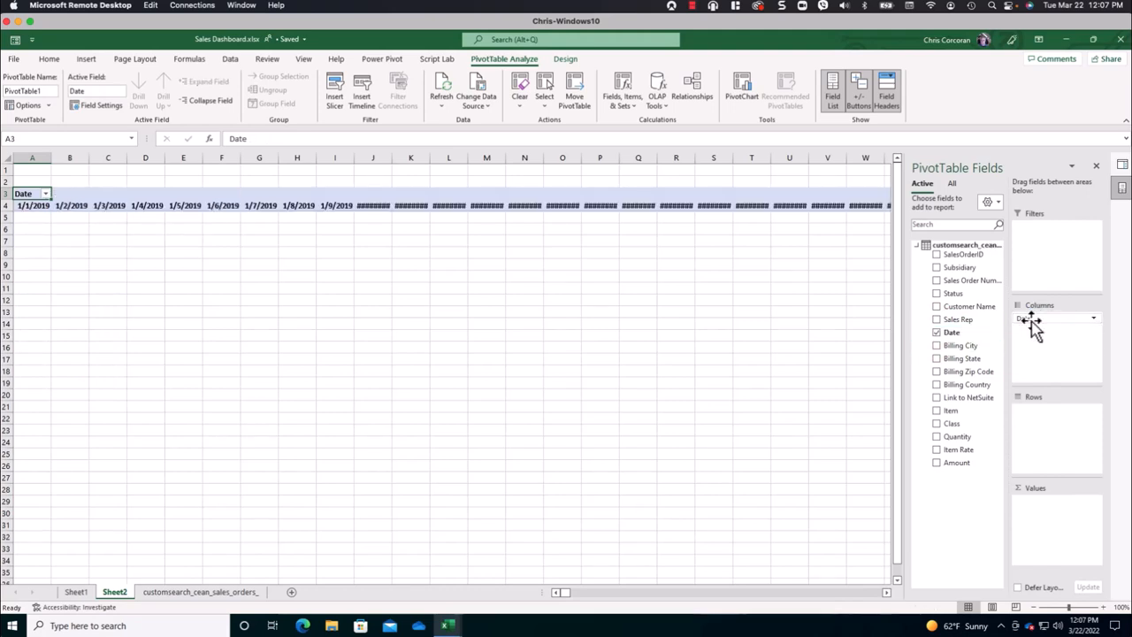
{"action": "key", "text": "ctrl+z"}
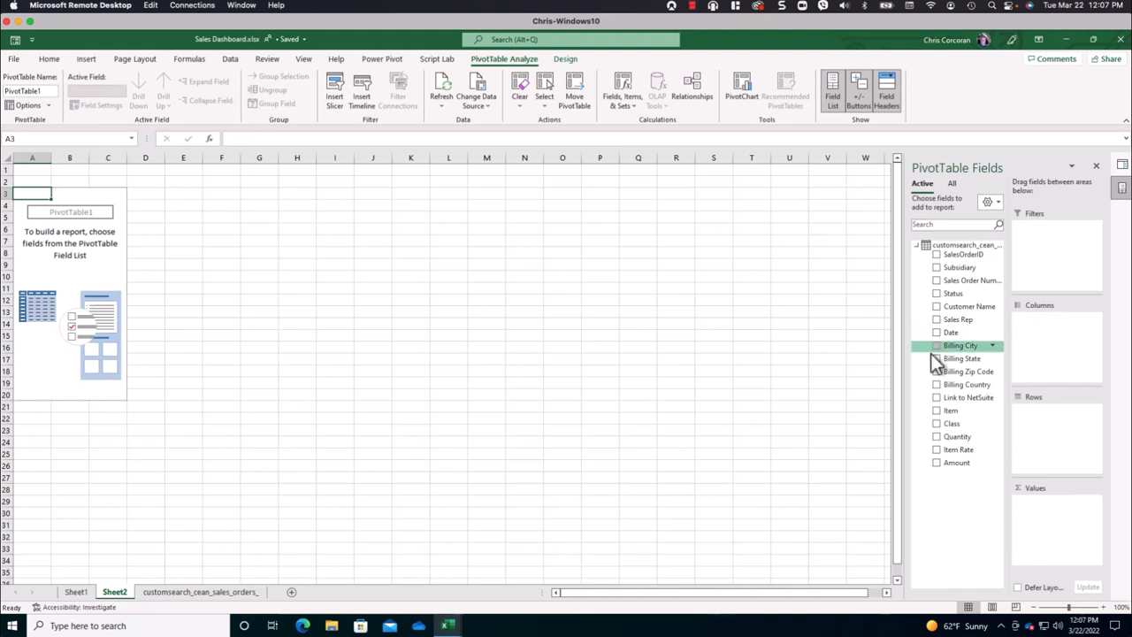
Add Date to the PivotTable rows, keeping only the Date (Year) and Date (Quarter) levels.
{"action": "left_click_drag", "start_coordinate": [941, 336], "coordinate": [1037, 406]}
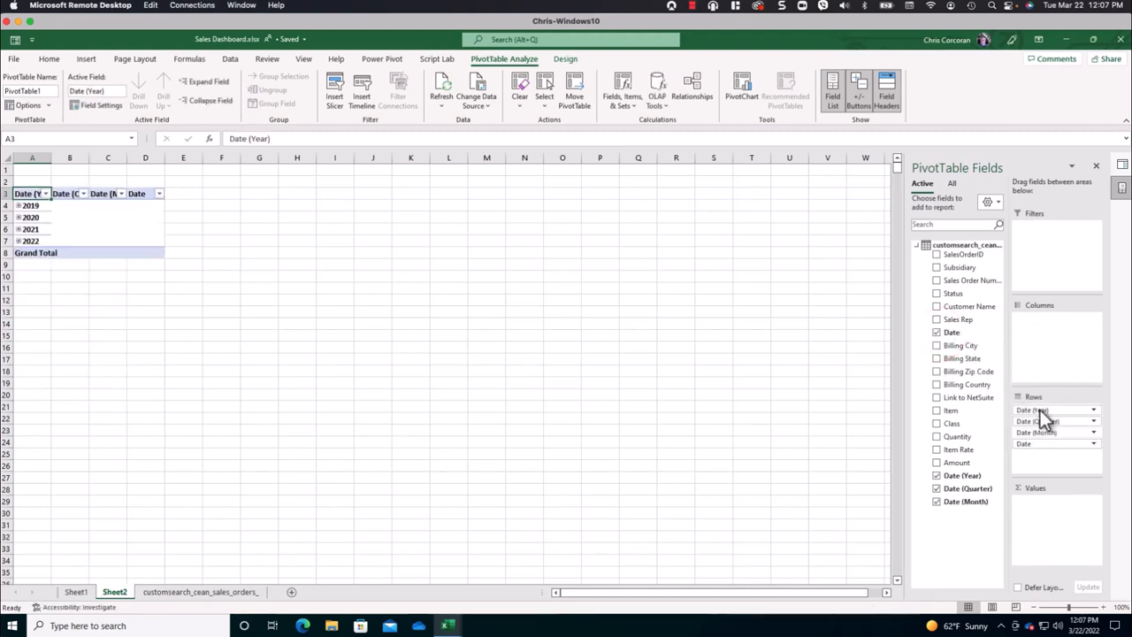
{"action": "left_click_drag", "start_coordinate": [1081, 432], "coordinate": [851, 416]}
{"action": "left_click_drag", "start_coordinate": [1068, 433], "coordinate": [859, 413]}
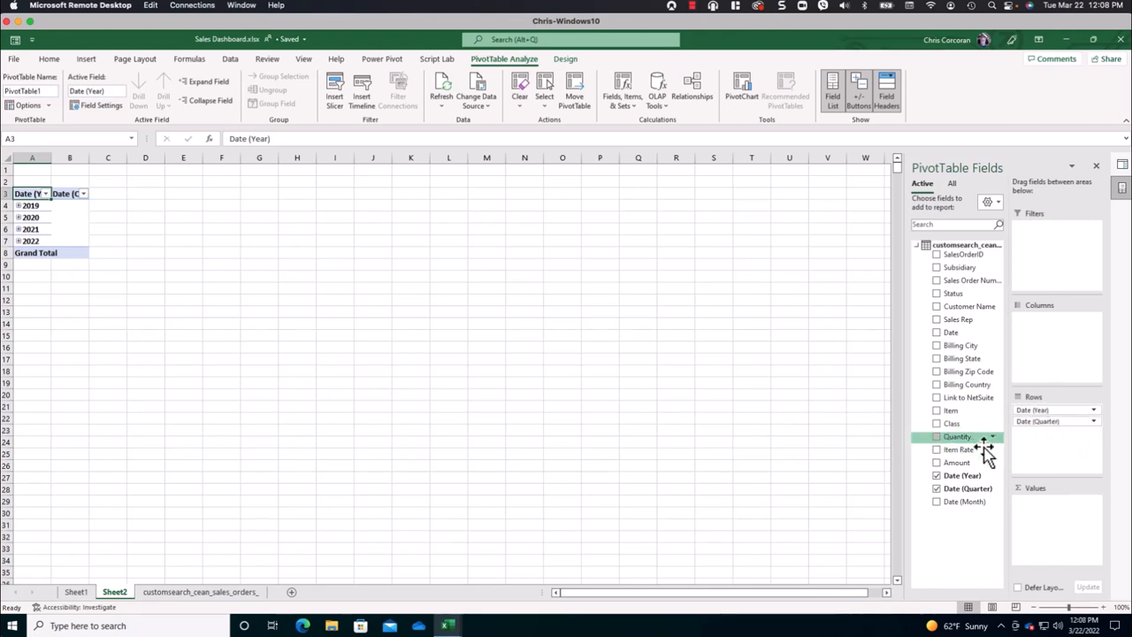
Add Amount to the PivotTable values as a sum and autofit the sheet's column widths.
{"action": "left_click_drag", "start_coordinate": [954, 462], "coordinate": [1047, 507]}
{"action": "left_click", "coordinate": [8, 158]}
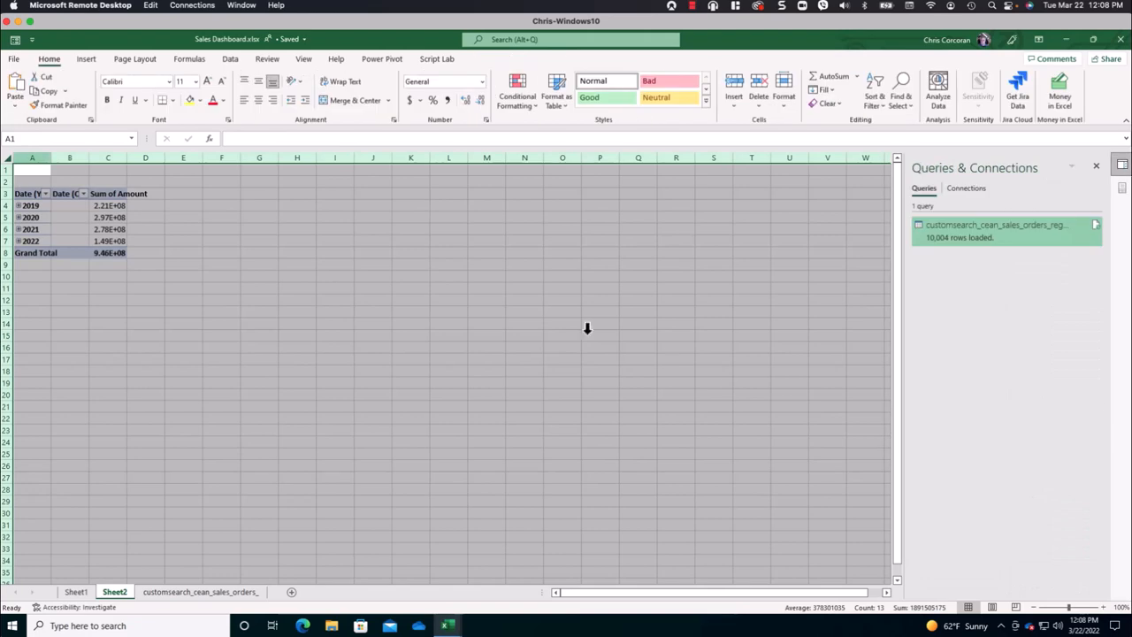
{"action": "double_click", "coordinate": [130, 160]}
Format the Sum of Amount values as Currency with the $ symbol and 0 decimal places.
{"action": "right_click", "coordinate": [170, 205]}
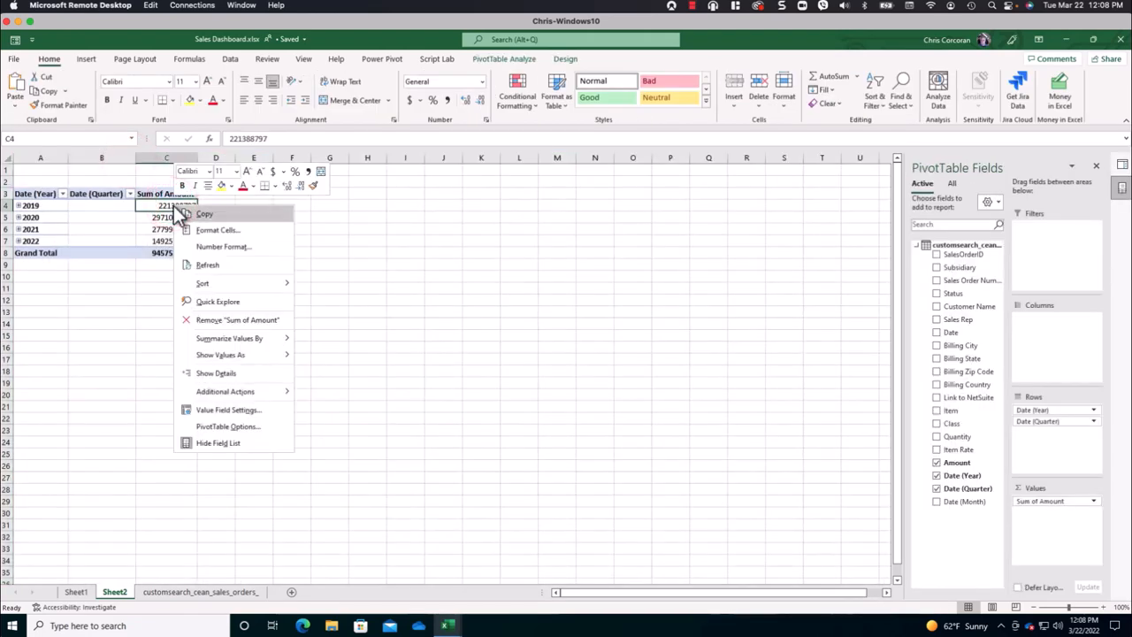
{"action": "key", "text": "Down"}
{"action": "key", "text": "Down"}
{"action": "left_click", "coordinate": [221, 250]}
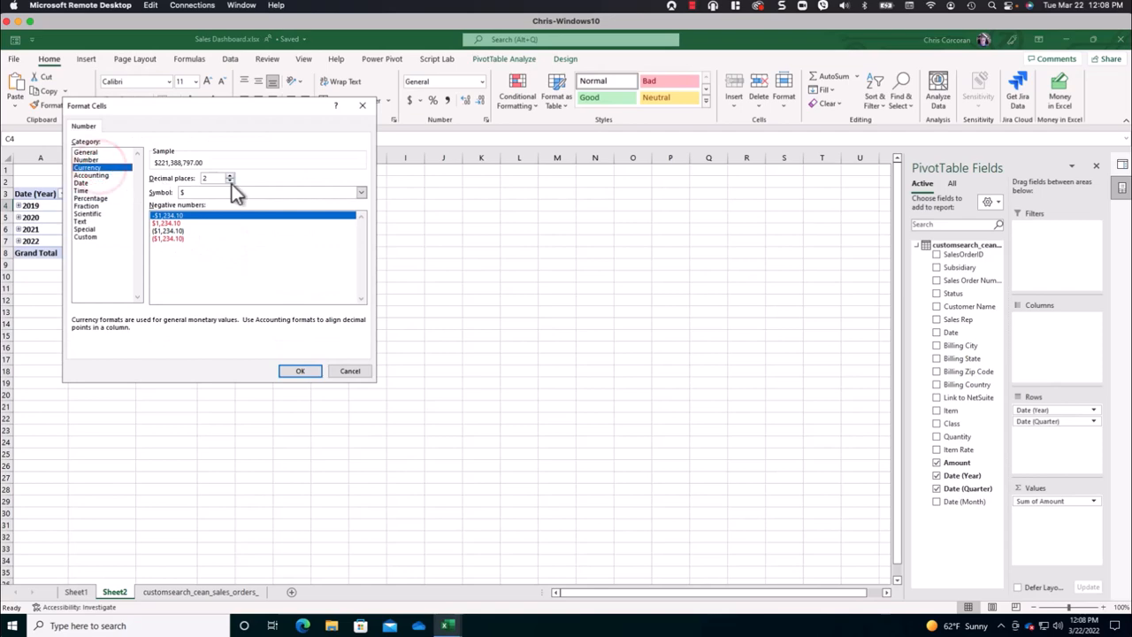
{"action": "left_click", "coordinate": [230, 182]}
{"action": "left_click", "coordinate": [230, 181]}
{"action": "left_click", "coordinate": [300, 372]}
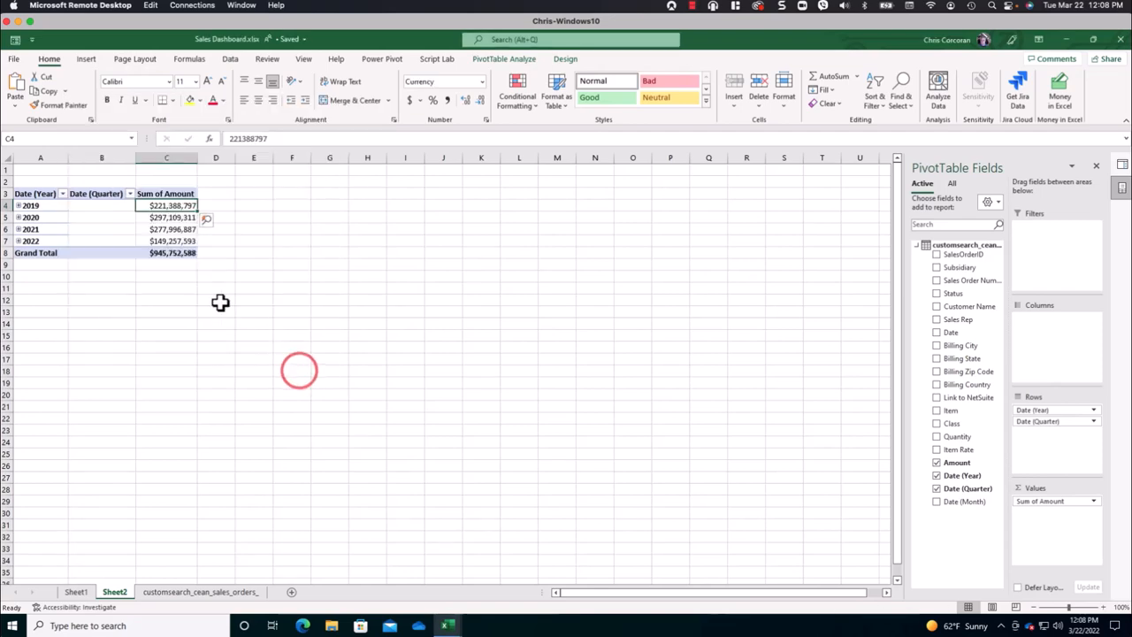
Expand the entire Date (Year) field in the PivotTable down to the quarters of every year.
{"action": "left_click", "coordinate": [110, 207]}
{"action": "left_click", "coordinate": [492, 59]}
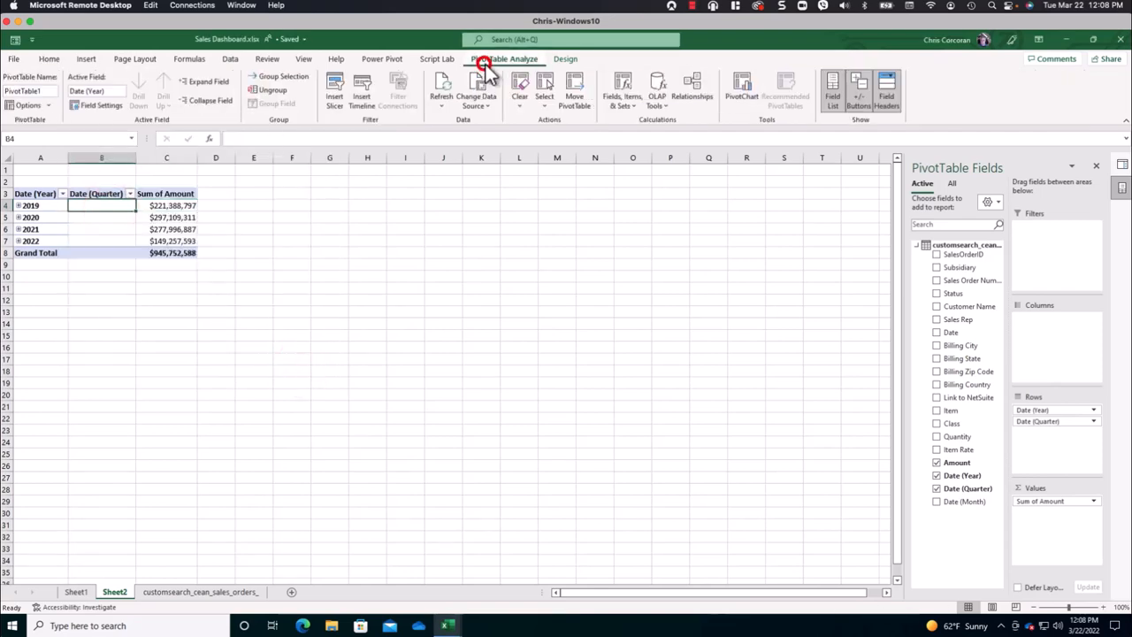
{"action": "left_click", "coordinate": [197, 82]}
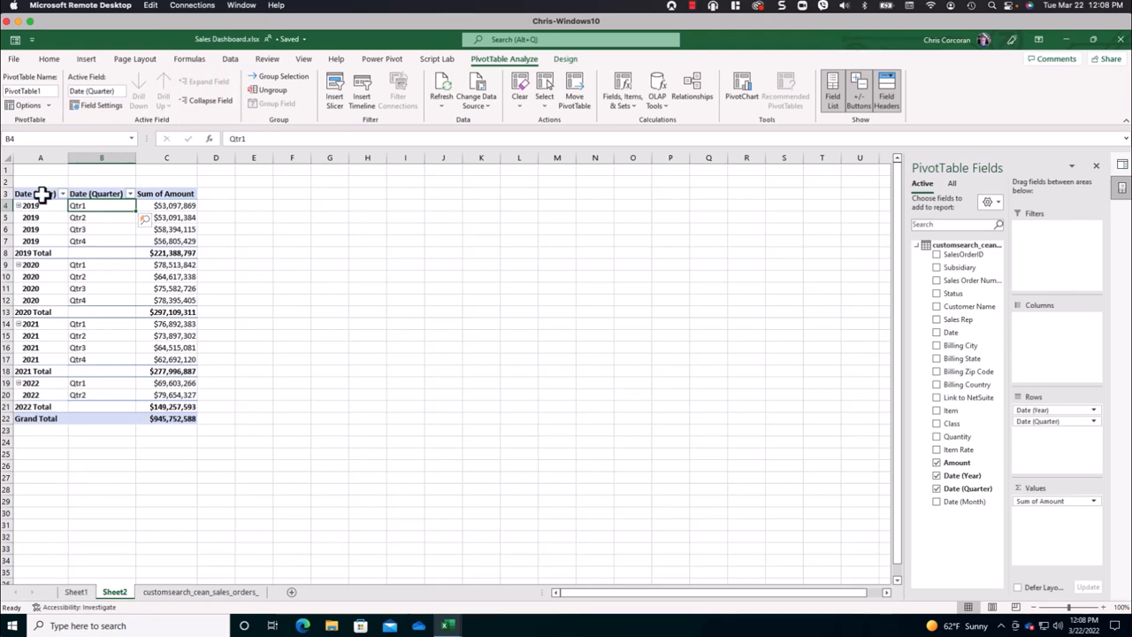
Duplicate the whole PivotTable to cell G3 and autofit the sheet's column widths.
{"action": "left_click_drag", "start_coordinate": [41, 195], "coordinate": [168, 409]}
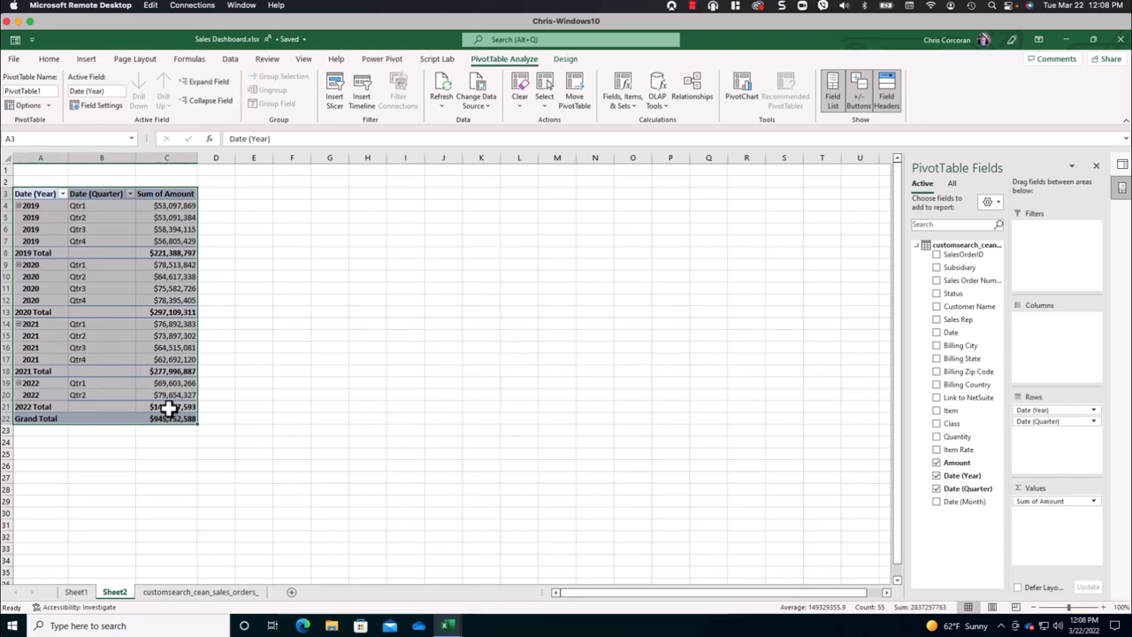
{"action": "key", "text": "ctrl+c"}
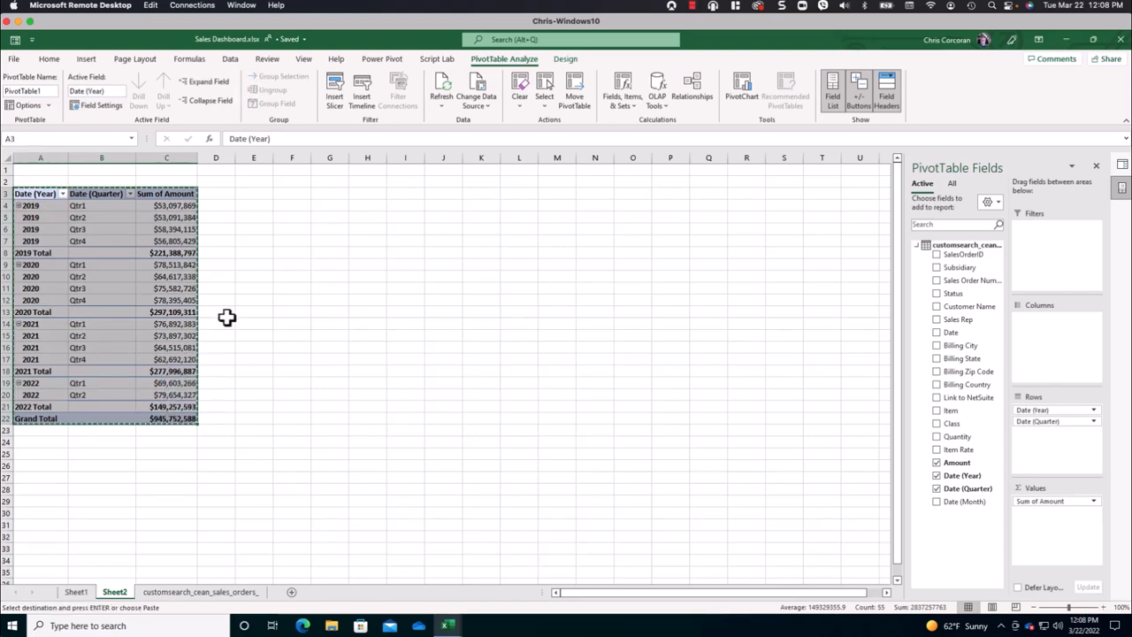
{"action": "left_click", "coordinate": [334, 193]}
{"action": "key", "text": "ctrl+v"}
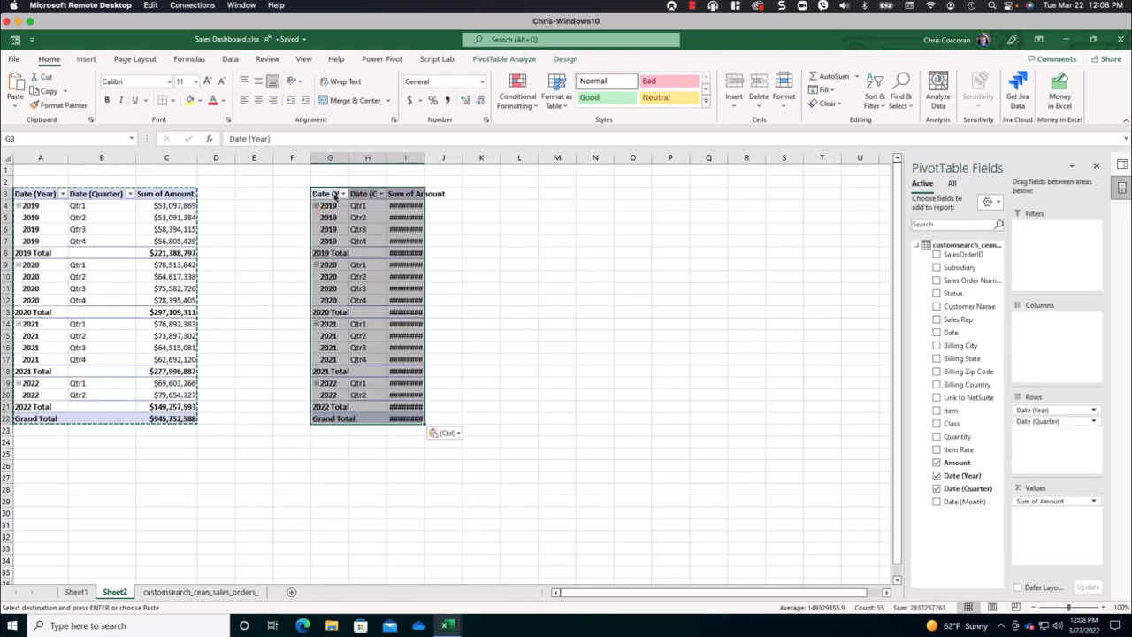
{"action": "left_click", "coordinate": [7, 160]}
{"action": "double_click", "coordinate": [348, 158]}
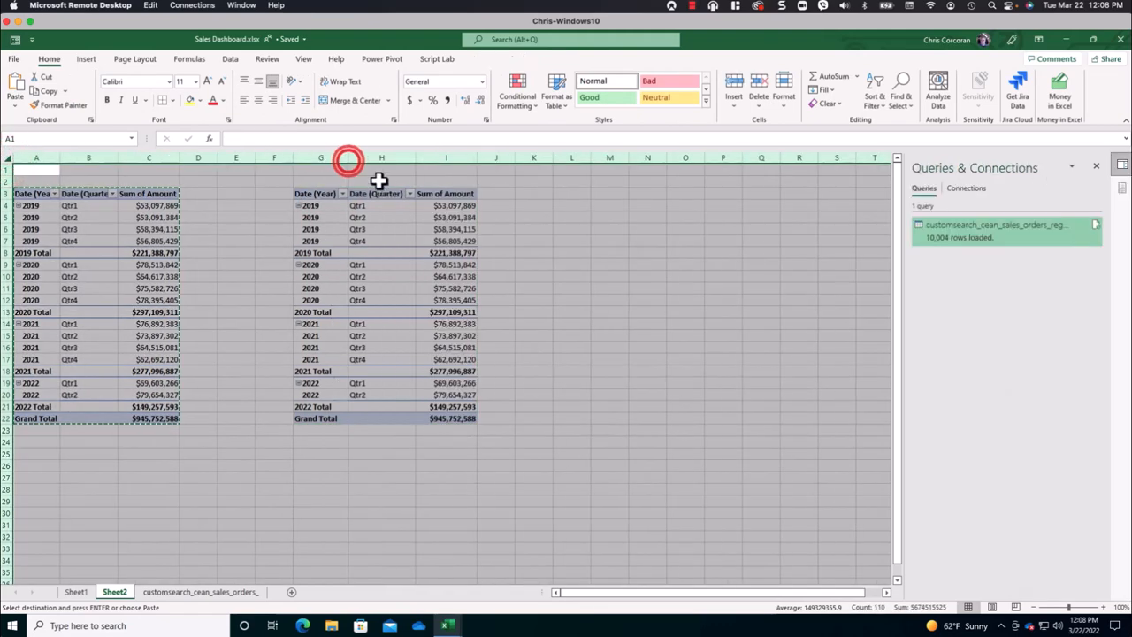
Replace Sum of Amount with Sales Order Number in the values of the copied PivotTable.
{"action": "left_click", "coordinate": [402, 196]}
{"action": "left_click", "coordinate": [445, 205]}
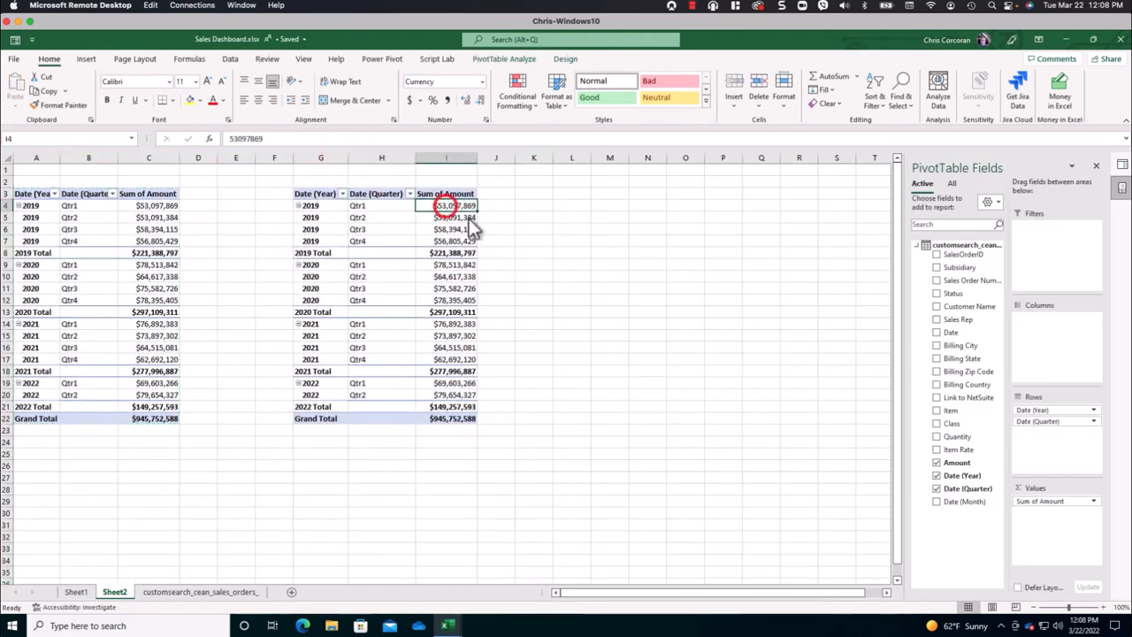
{"action": "left_click_drag", "start_coordinate": [1040, 501], "coordinate": [974, 435]}
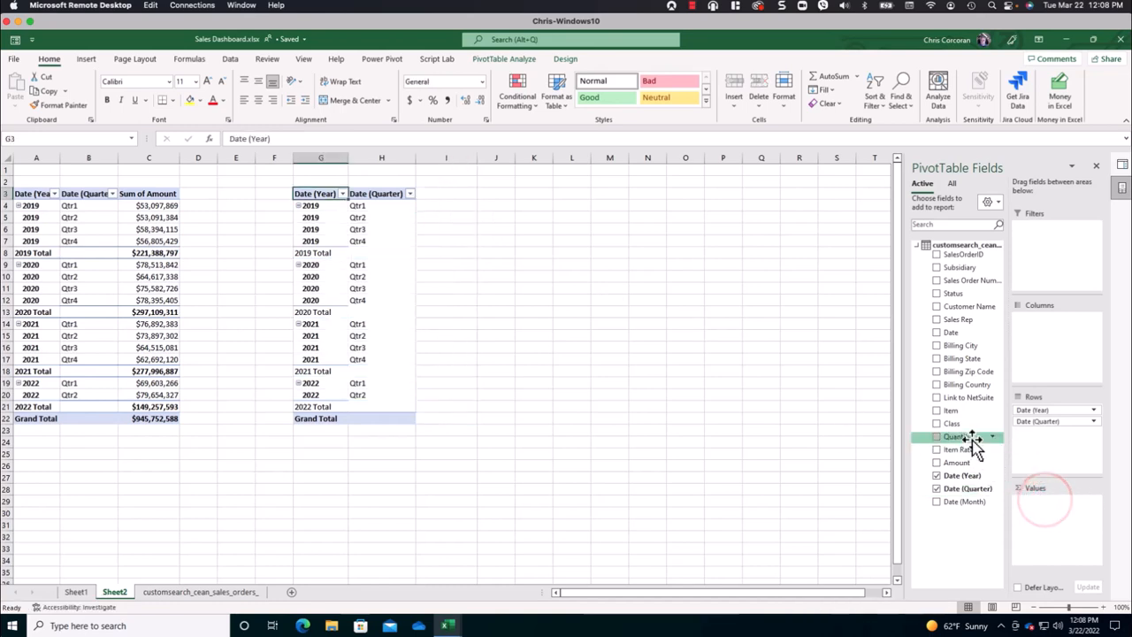
{"action": "left_click_drag", "start_coordinate": [970, 280], "coordinate": [1076, 519]}
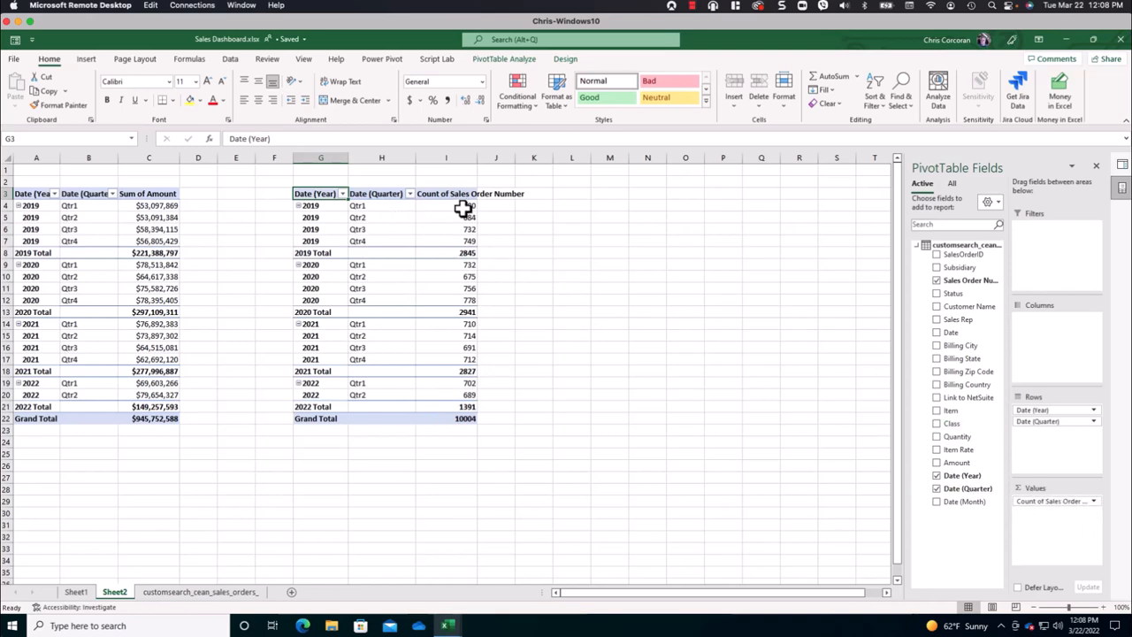
Summarize the Sales Order Number values in the copied PivotTable by Distinct Count.
{"action": "mouse_move", "coordinate": [463, 209]}
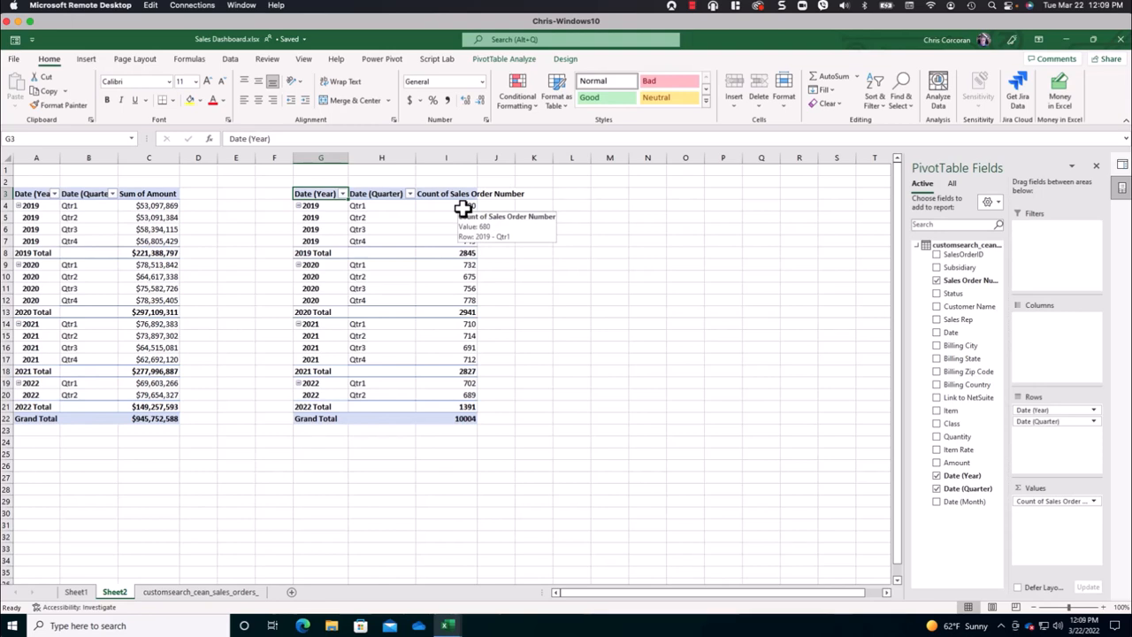
{"action": "right_click", "coordinate": [459, 206]}
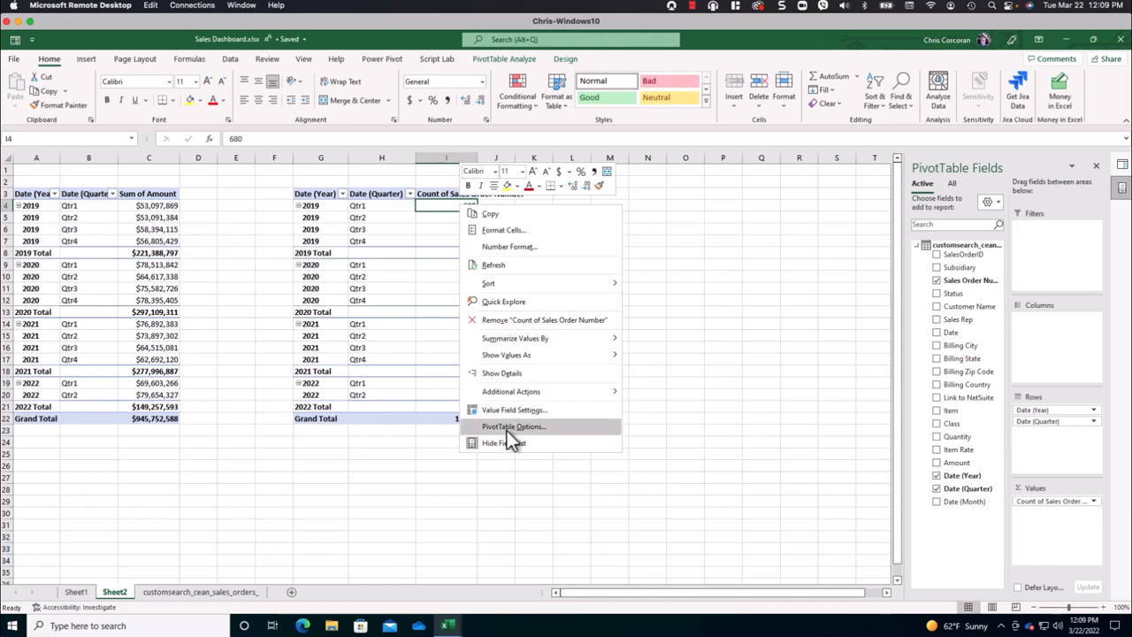
{"action": "left_click", "coordinate": [510, 410]}
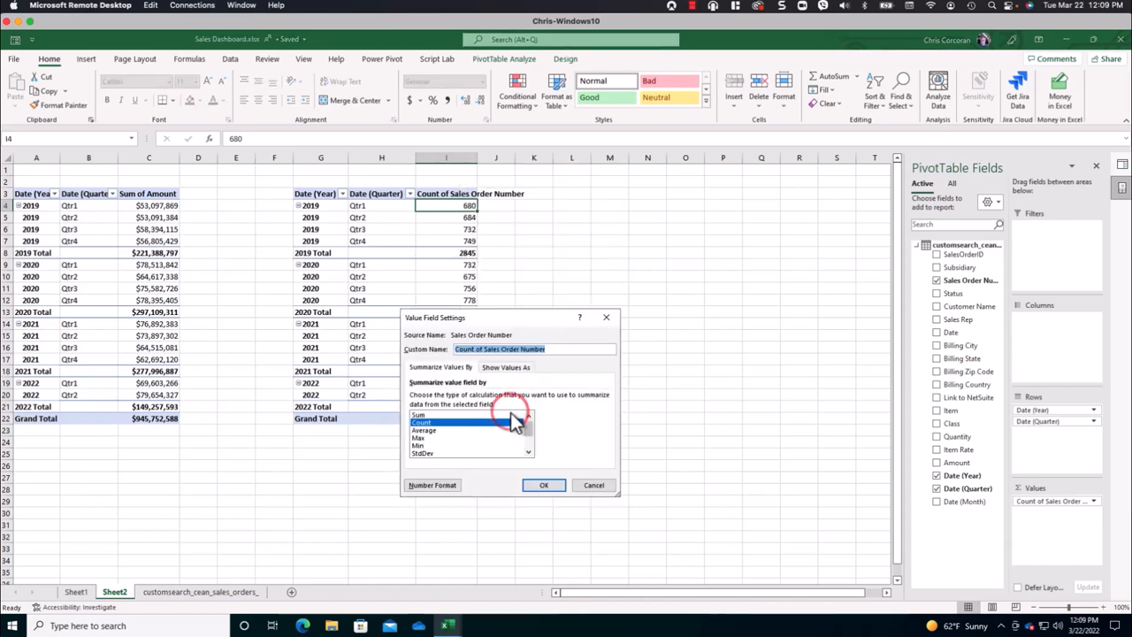
{"action": "left_click", "coordinate": [529, 439]}
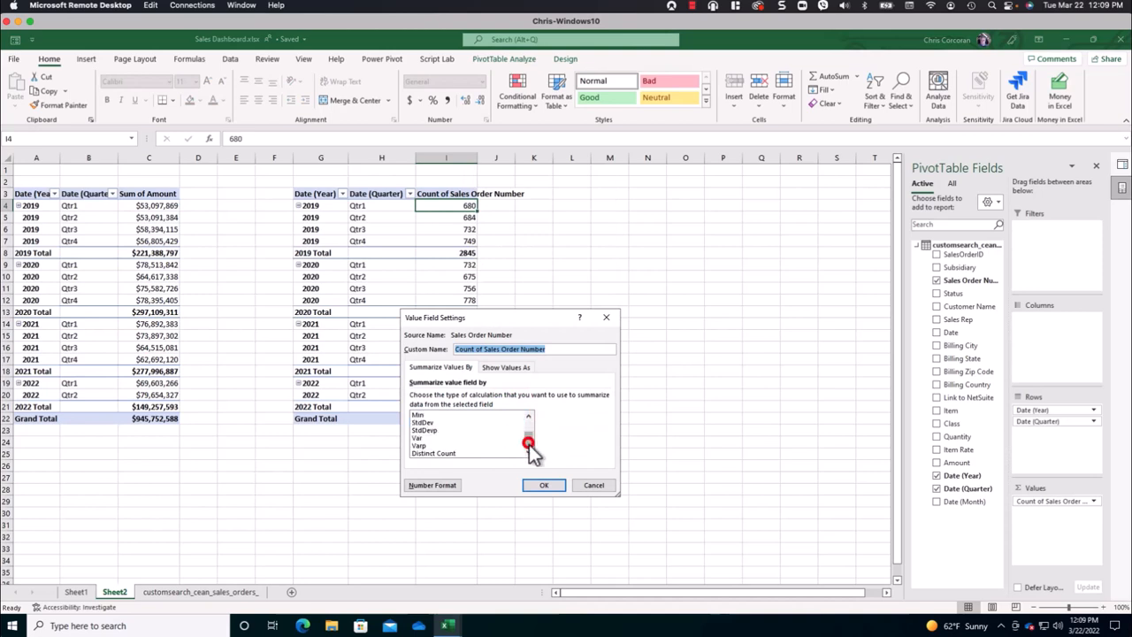
{"action": "left_click", "coordinate": [448, 454]}
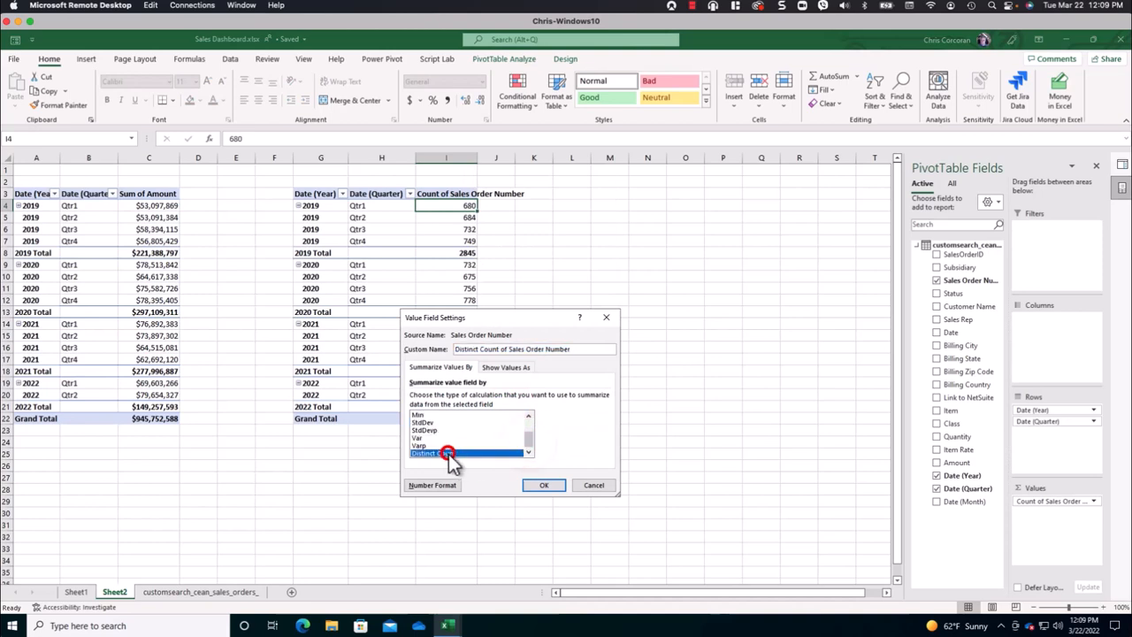
{"action": "left_click", "coordinate": [541, 484]}
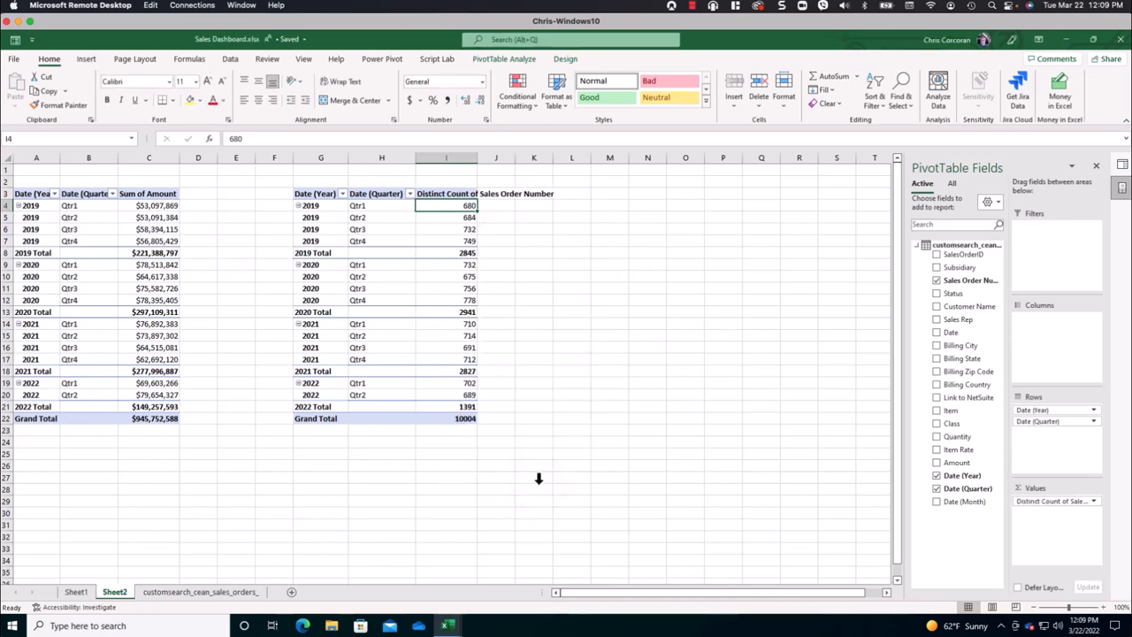
Rename the first PivotTable's column headers to Year, Date and Amount.
{"action": "left_click", "coordinate": [39, 194]}
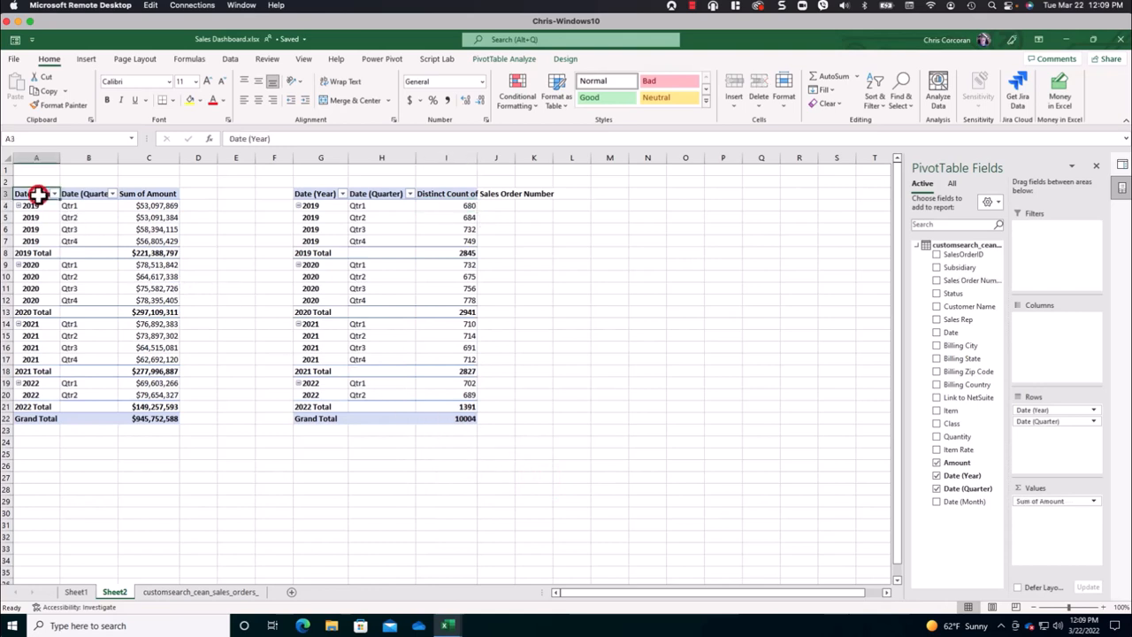
{"action": "type", "text": "Year"}
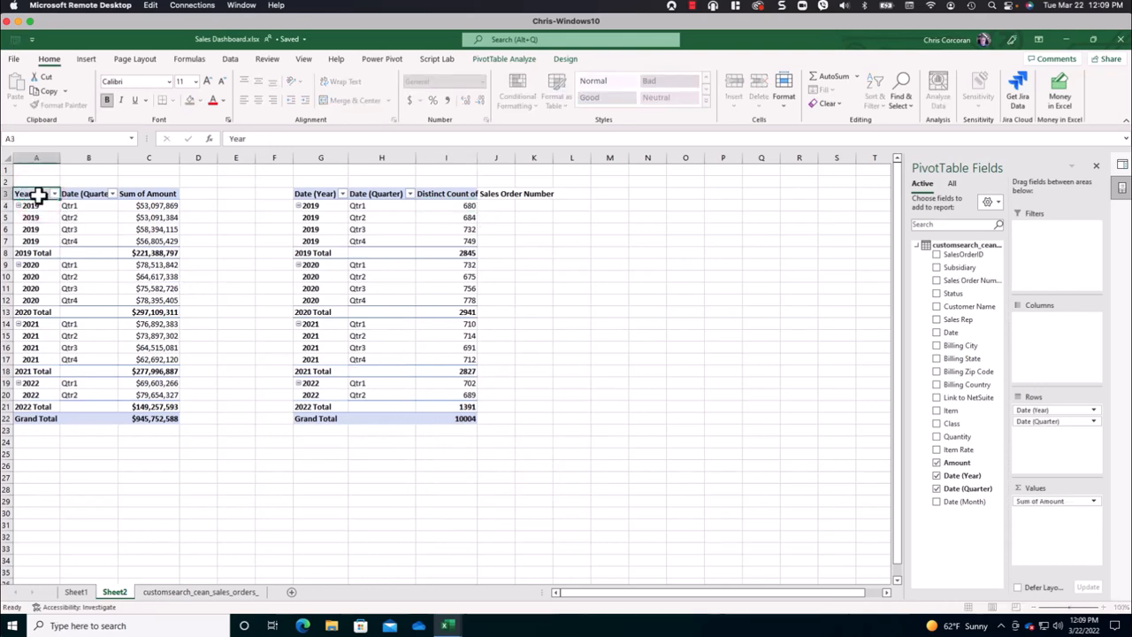
{"action": "key", "text": "Tab"}
{"action": "type", "text": "Date"}
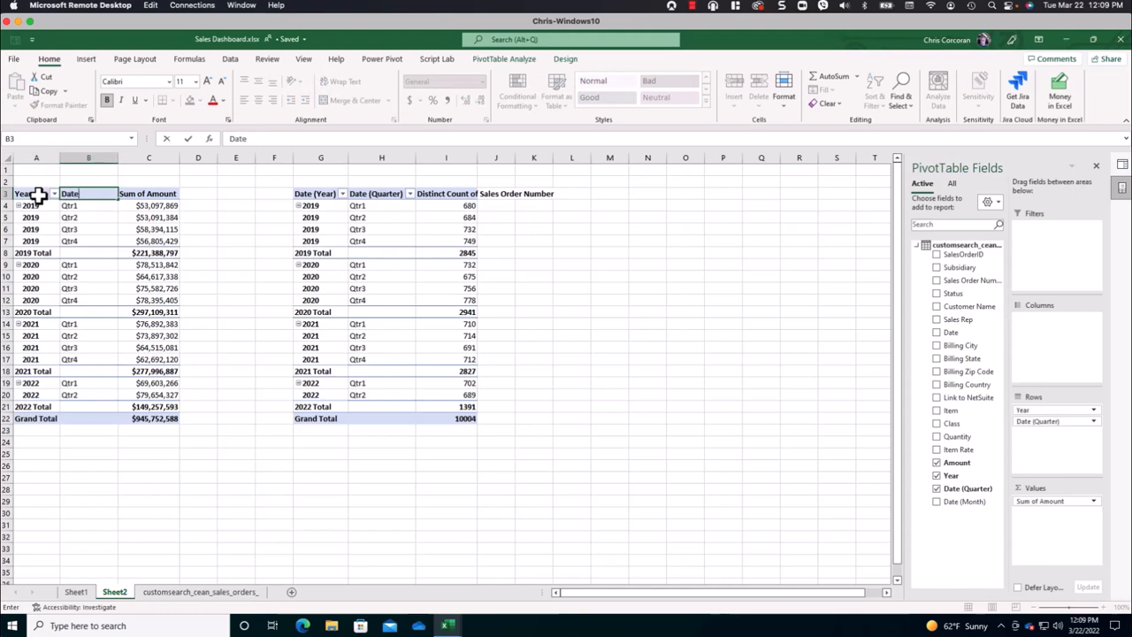
{"action": "key", "text": "Tab"}
{"action": "type", "text": "Amou"}
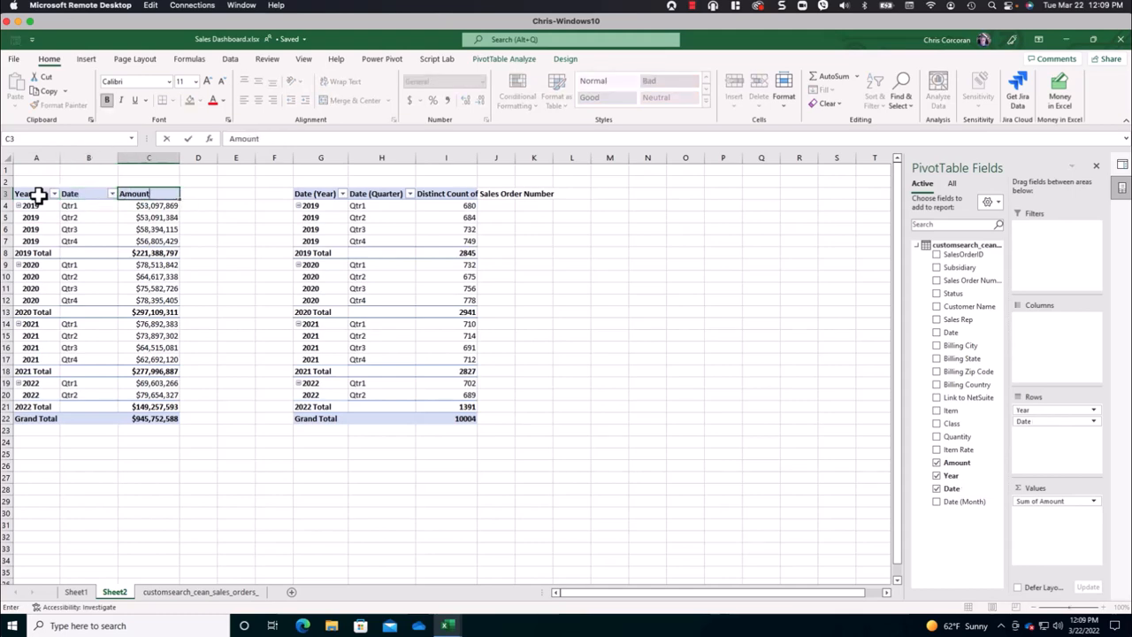
Rename the copied PivotTable's column headers to Year, Date and Total.
{"action": "left_click", "coordinate": [315, 194]}
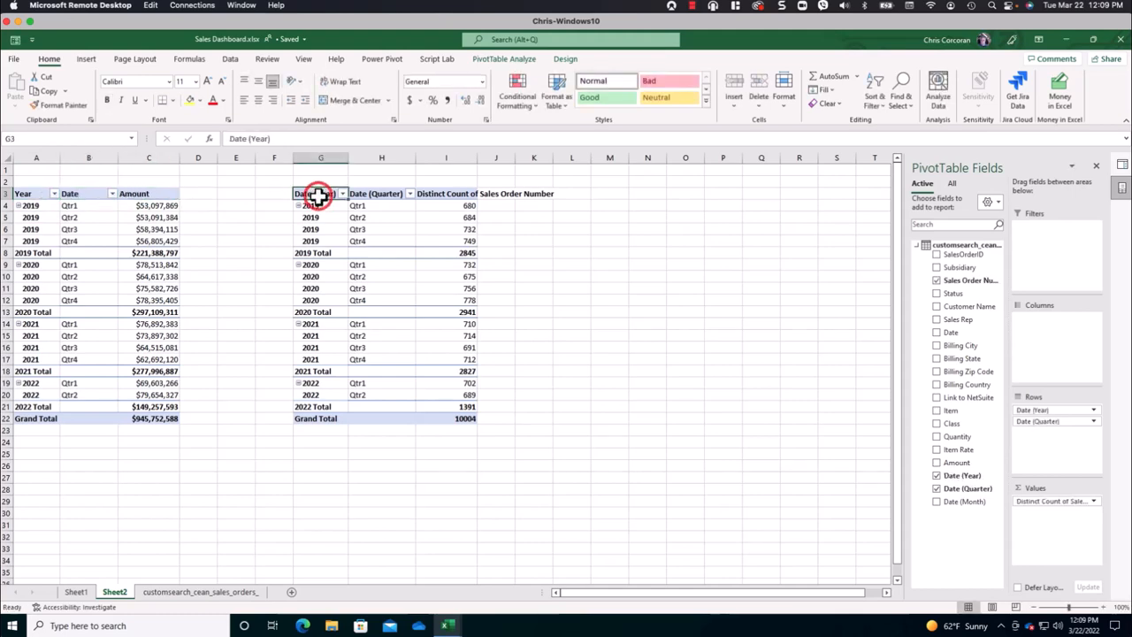
{"action": "type", "text": "Yea"}
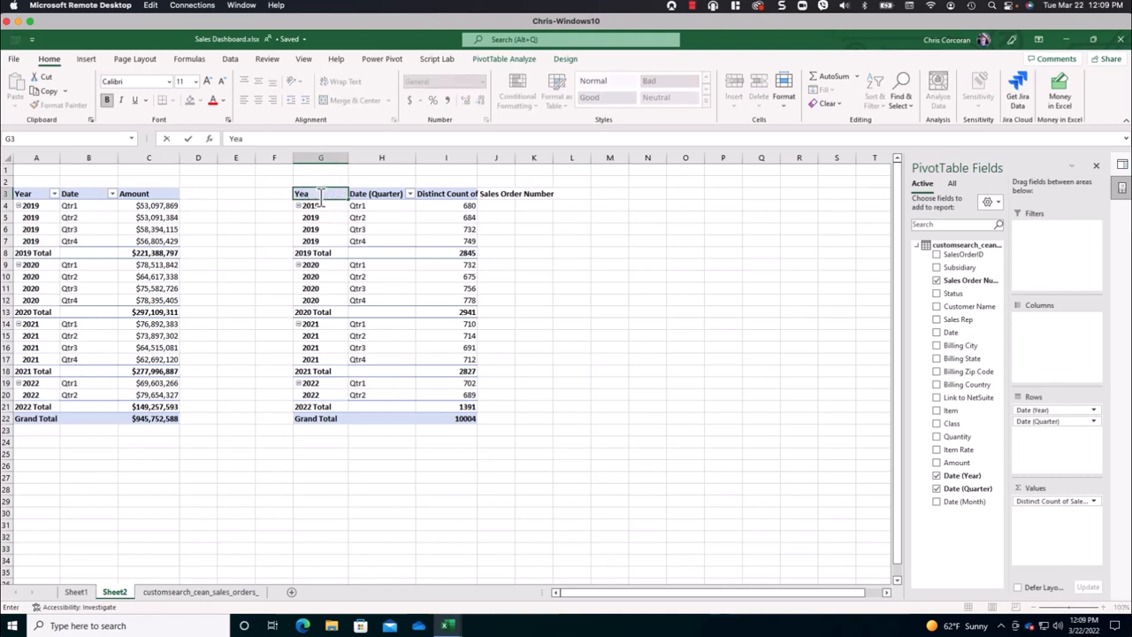
{"action": "type", "text": "r"}
{"action": "key", "text": "Tab"}
{"action": "type", "text": "Da"}
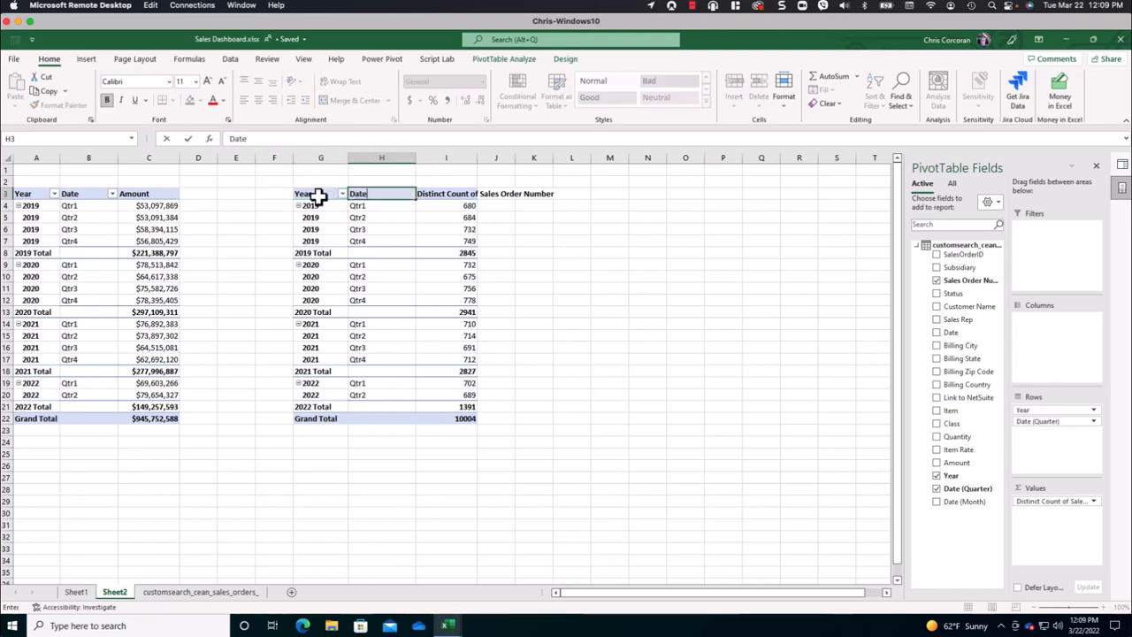
{"action": "type", "text": "te"}
{"action": "key", "text": "Tab"}
{"action": "type", "text": "TR"}
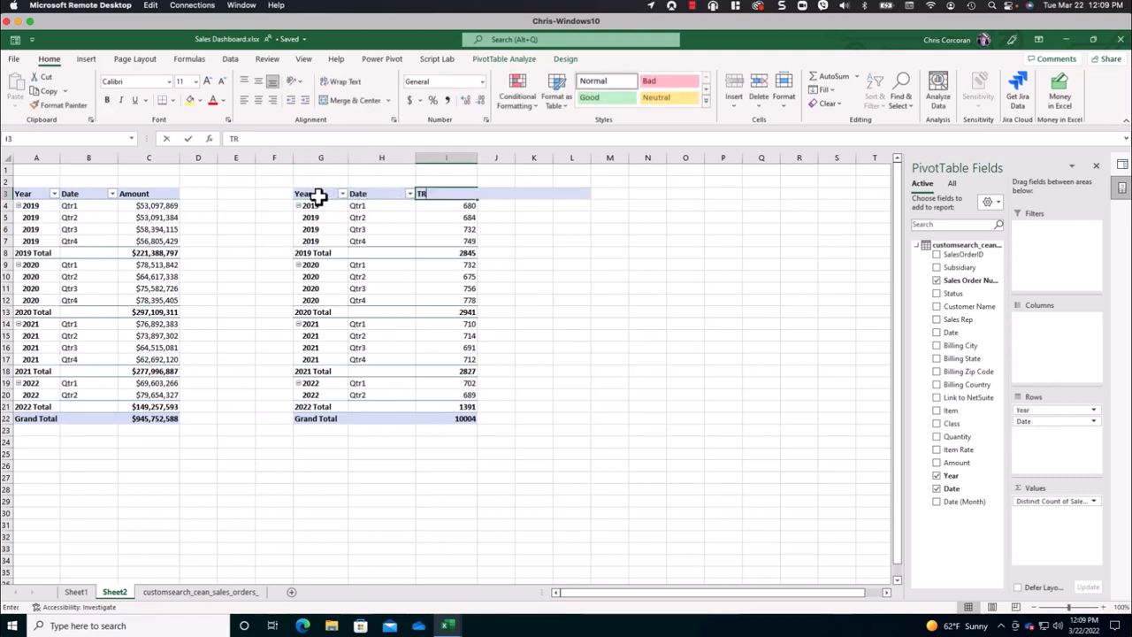
{"action": "type", "text": "tal"}
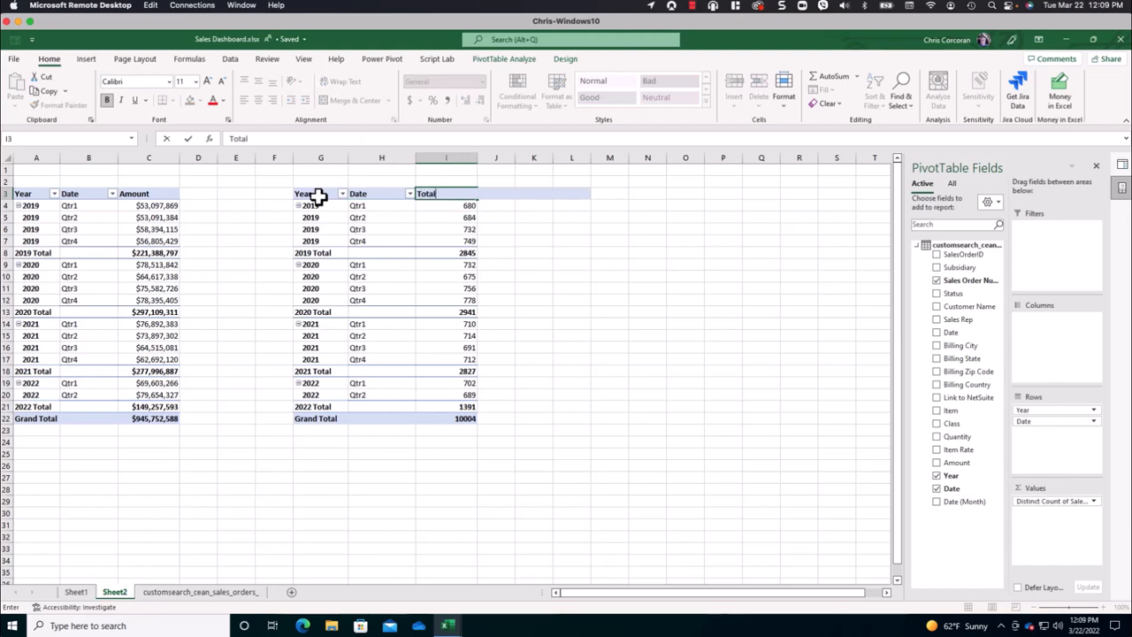
{"action": "left_click", "coordinate": [315, 204]}
{"action": "left_click", "coordinate": [235, 206]}
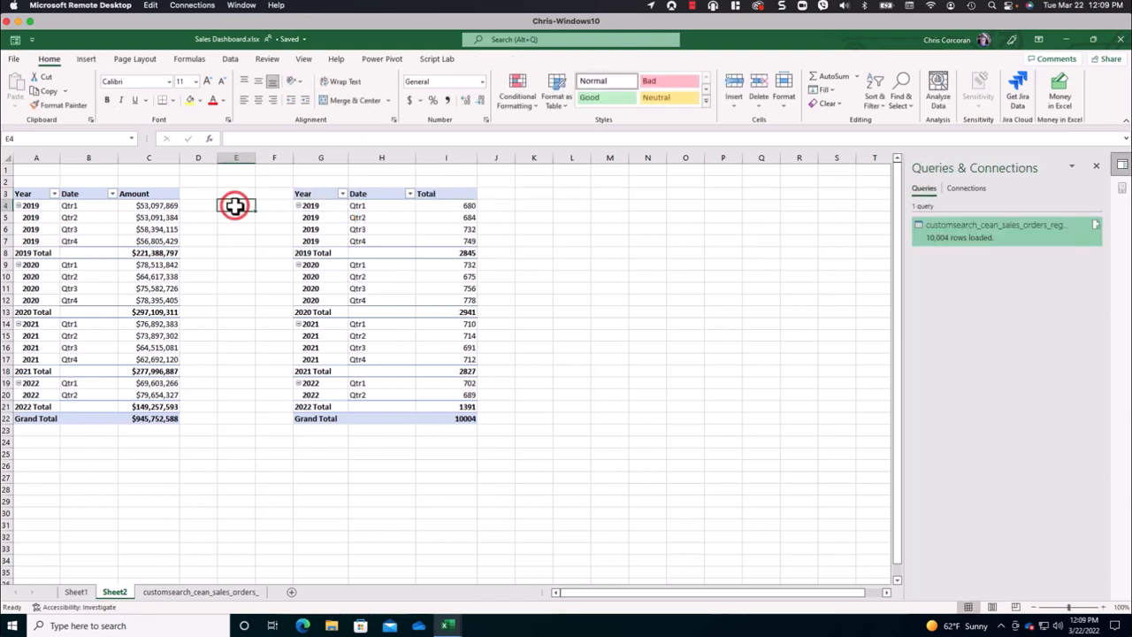
Insert a PivotChart for the Amount PivotTable using the saved Dashboard-LineChart template.
{"action": "left_click", "coordinate": [100, 233]}
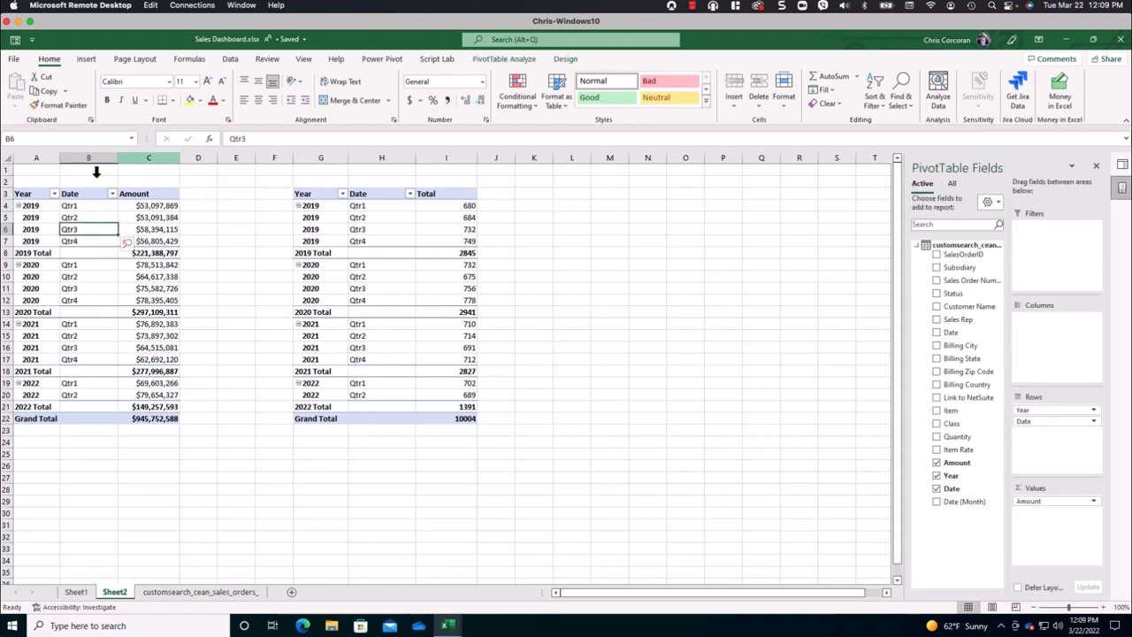
{"action": "left_click", "coordinate": [88, 59]}
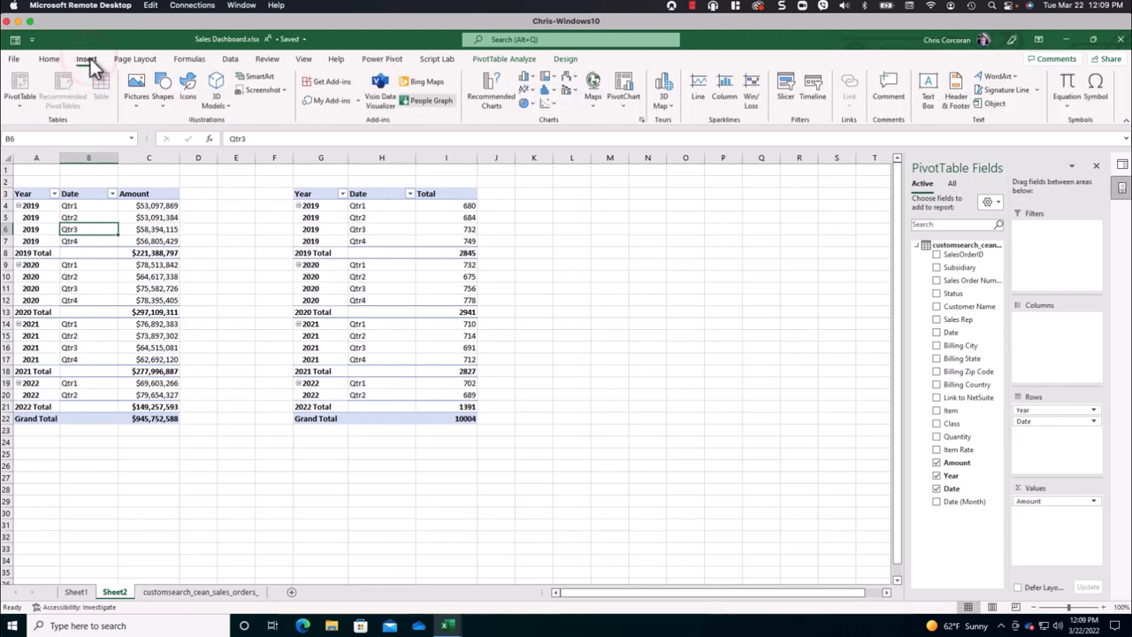
{"action": "left_click", "coordinate": [532, 77]}
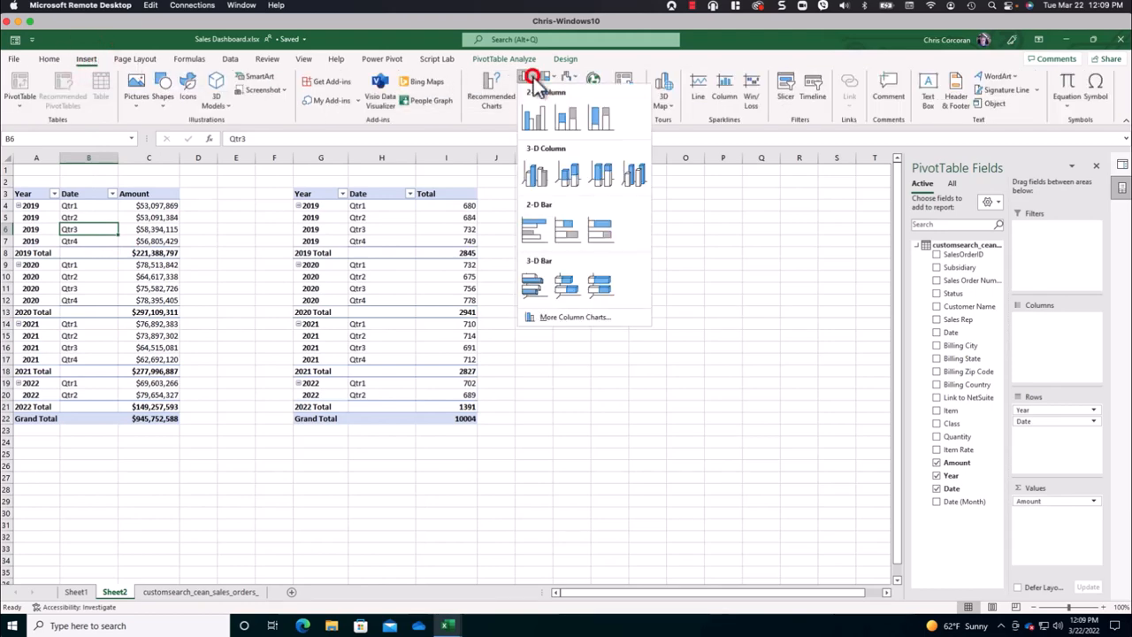
{"action": "left_click", "coordinate": [558, 317]}
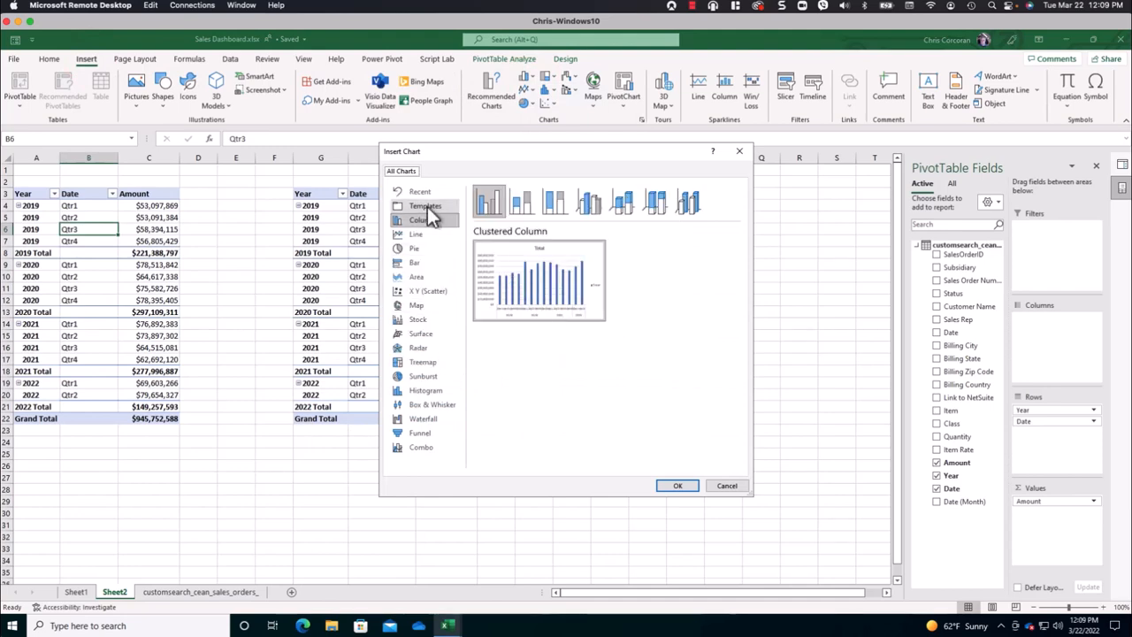
{"action": "left_click", "coordinate": [426, 206]}
{"action": "mouse_move", "coordinate": [640, 220]}
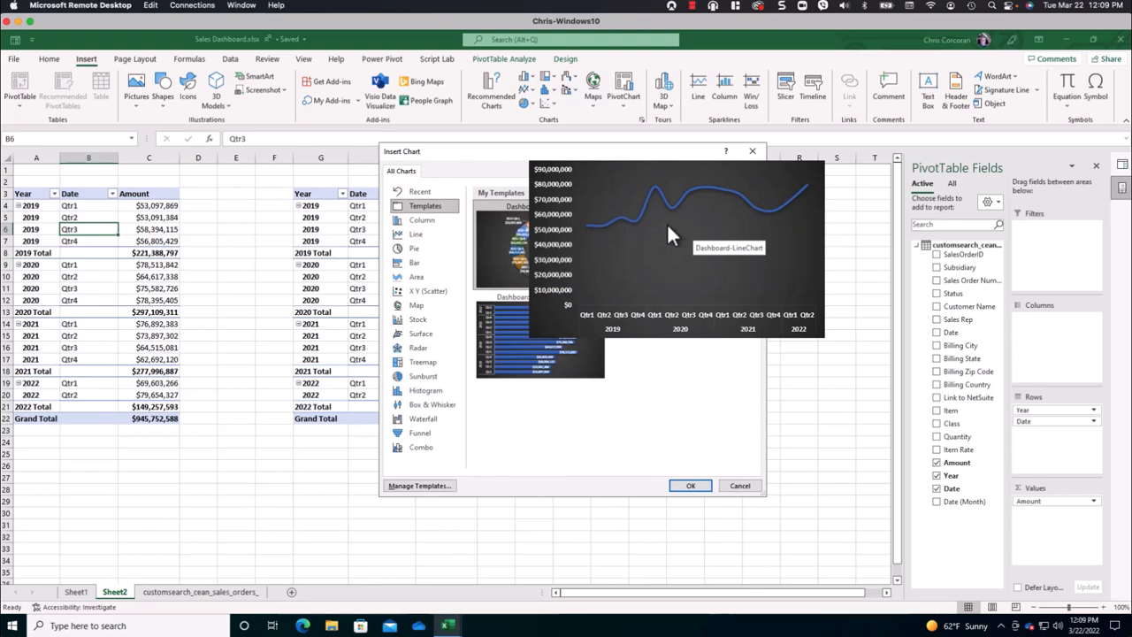
{"action": "left_click", "coordinate": [665, 235]}
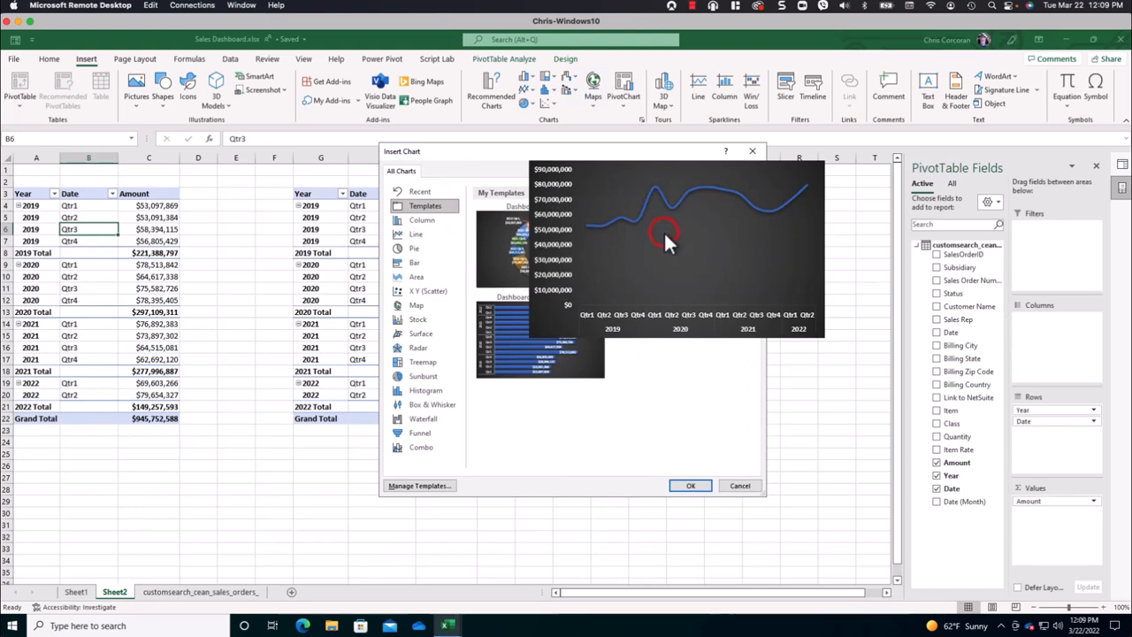
{"action": "left_click", "coordinate": [662, 265]}
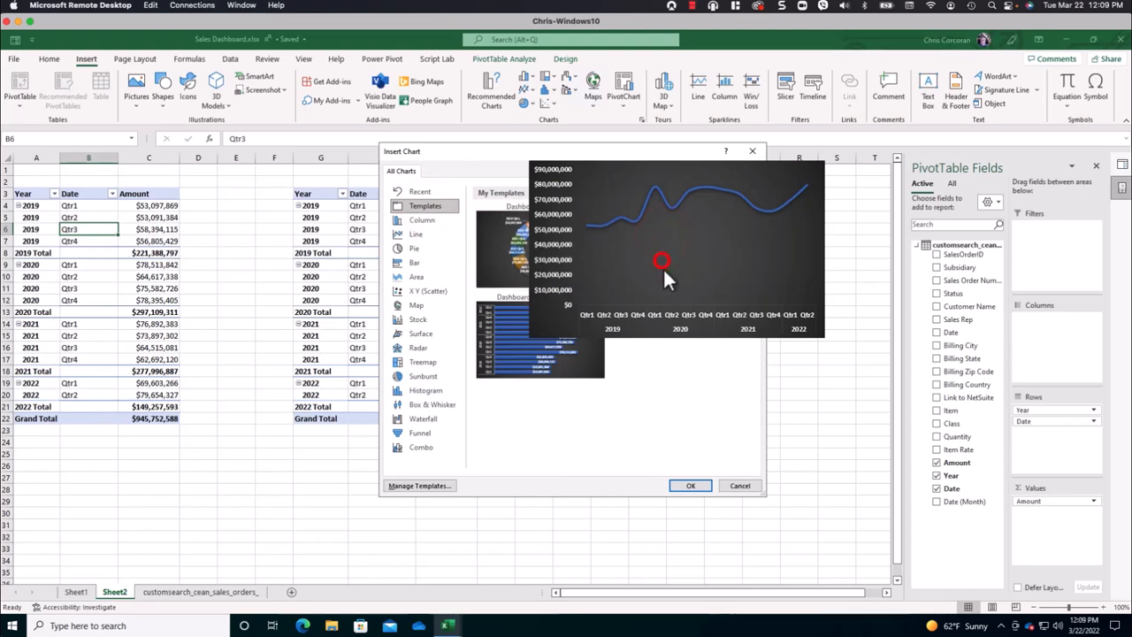
{"action": "left_click", "coordinate": [691, 486]}
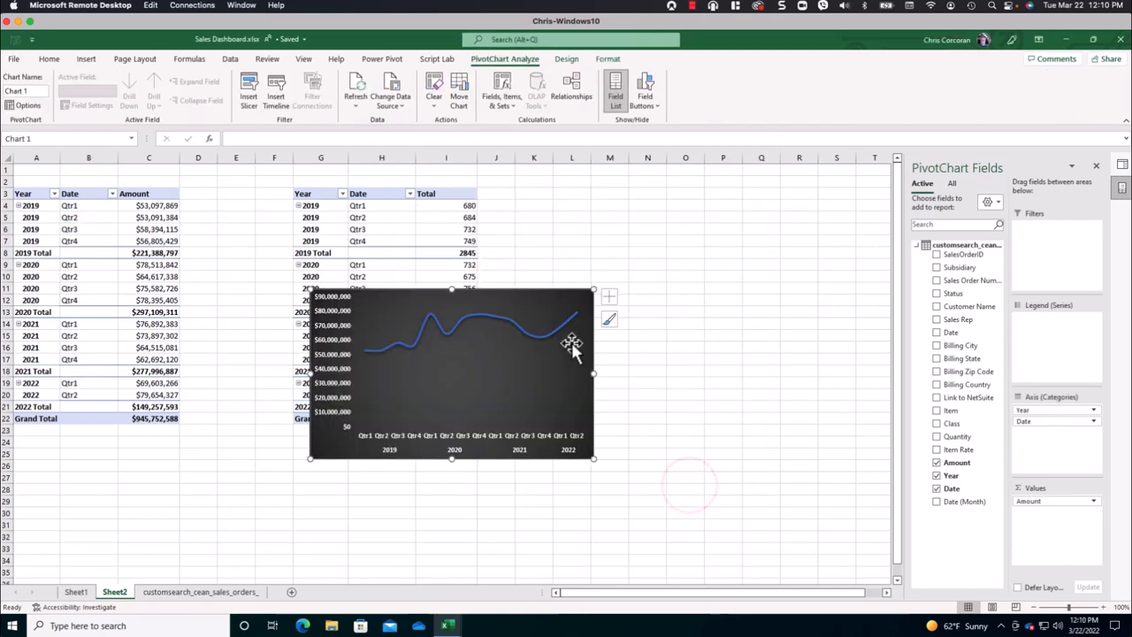
Move the line chart beside the copied PivotTable, starting near column J at row 3, and widen it to about column S.
{"action": "left_click_drag", "start_coordinate": [528, 295], "coordinate": [712, 196]}
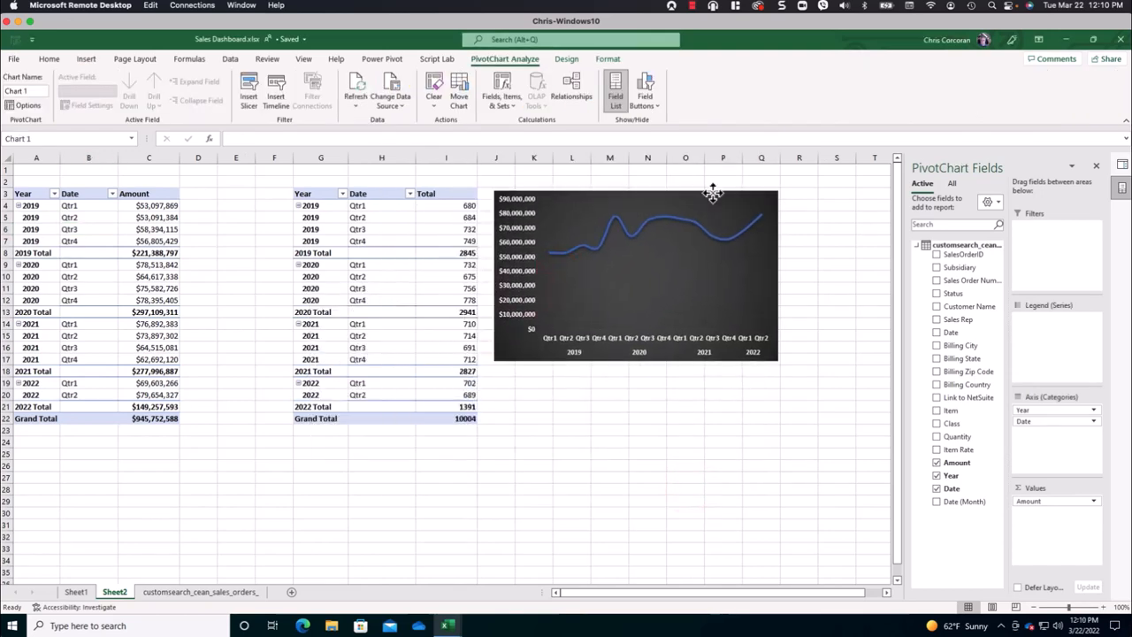
{"action": "left_click_drag", "start_coordinate": [779, 275], "coordinate": [843, 273]}
{"action": "left_click", "coordinate": [543, 398]}
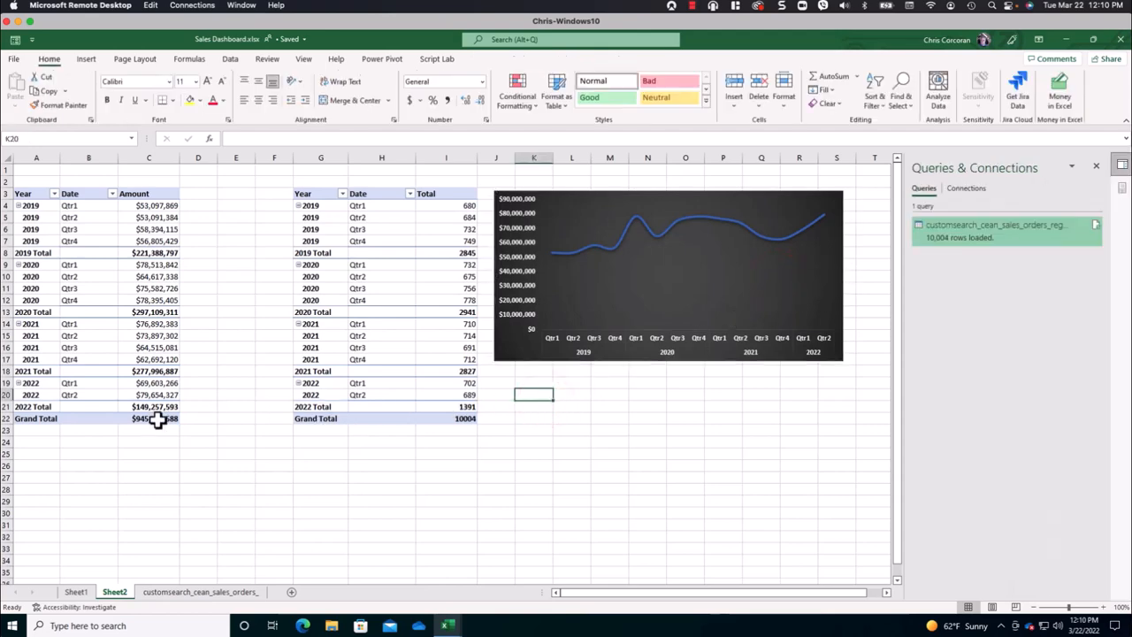
Enter a formula in E4 that references the grand total of the Amount PivotTable.
{"action": "left_click", "coordinate": [149, 421]}
{"action": "left_click", "coordinate": [236, 204]}
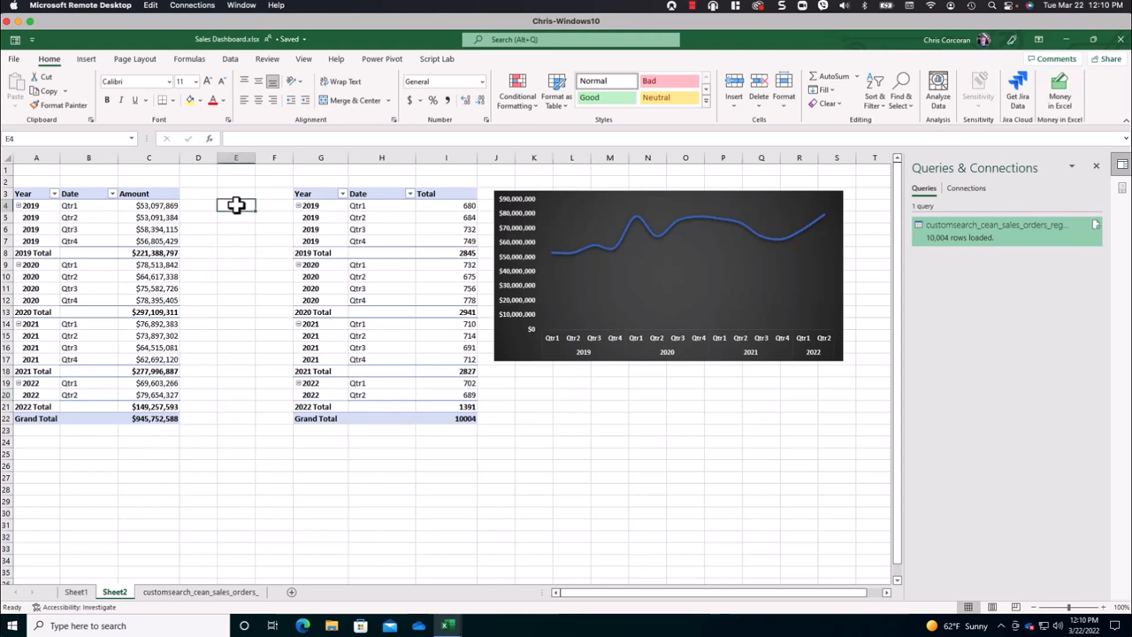
{"action": "type", "text": "="}
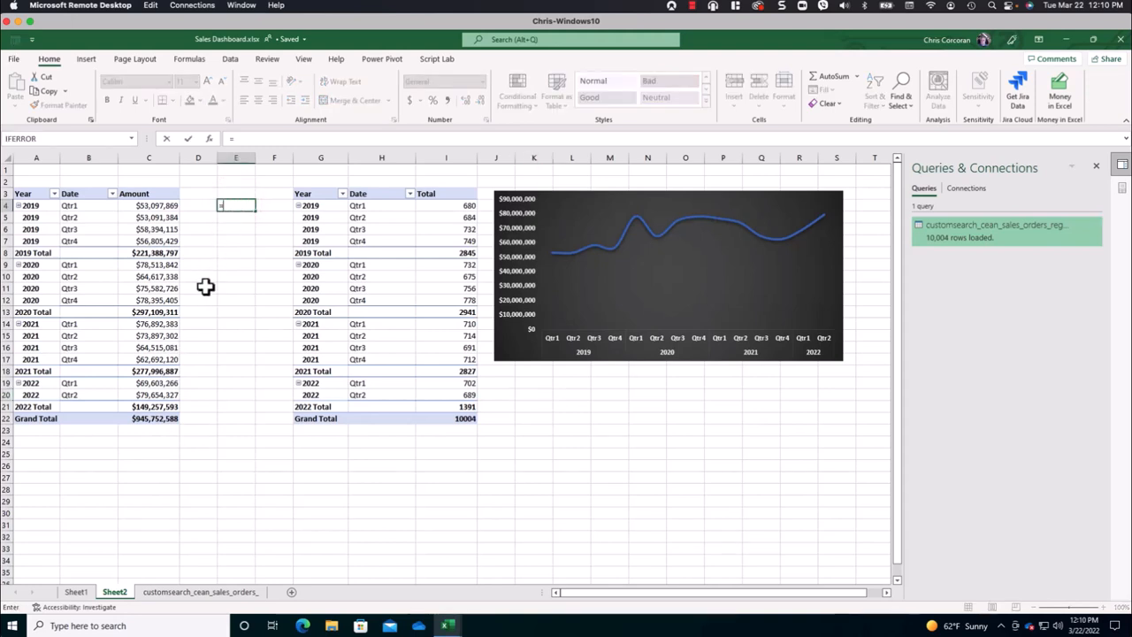
{"action": "left_click", "coordinate": [155, 418]}
{"action": "key", "text": "Return"}
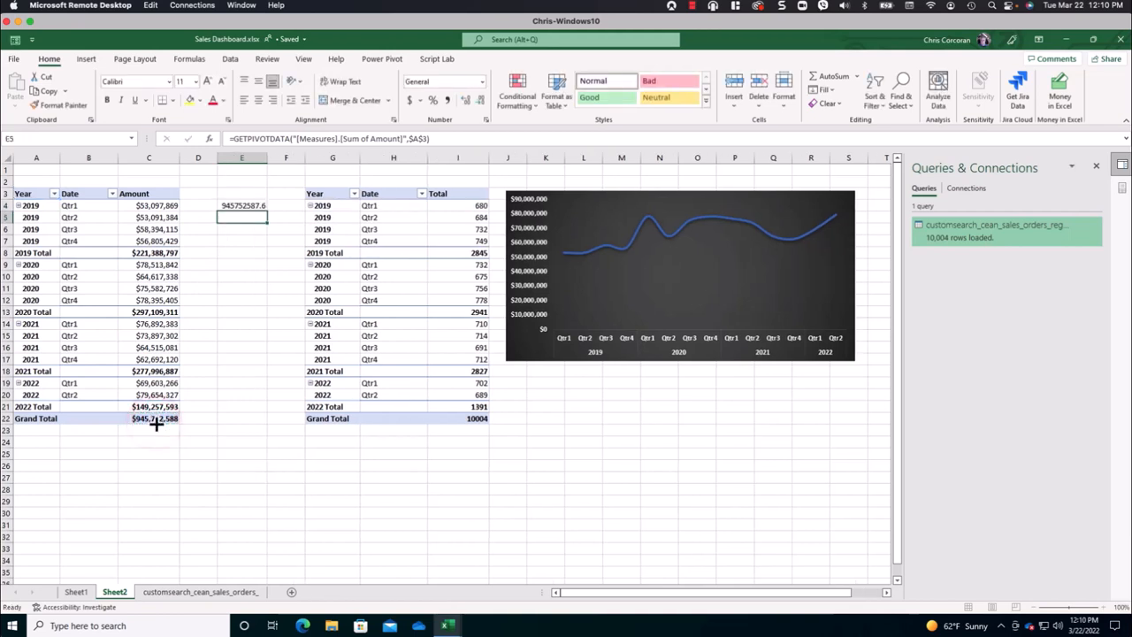
Format E4 as Currency with no decimals and name the cell TotalSalesAmount.
{"action": "left_click", "coordinate": [251, 205]}
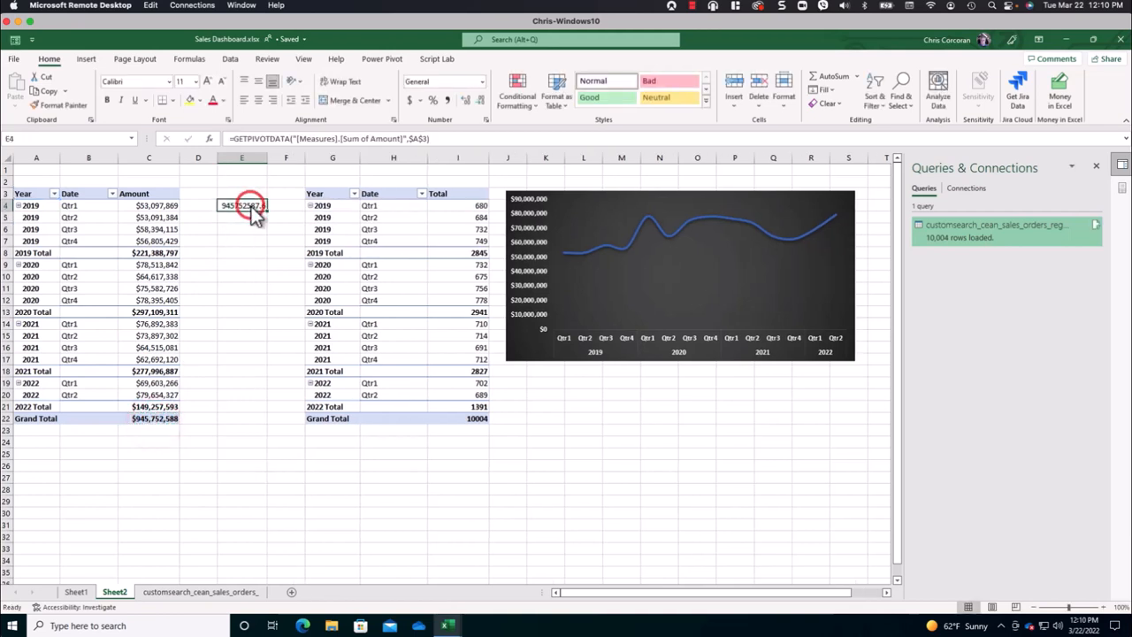
{"action": "left_click", "coordinate": [482, 81]}
{"action": "left_click", "coordinate": [451, 164]}
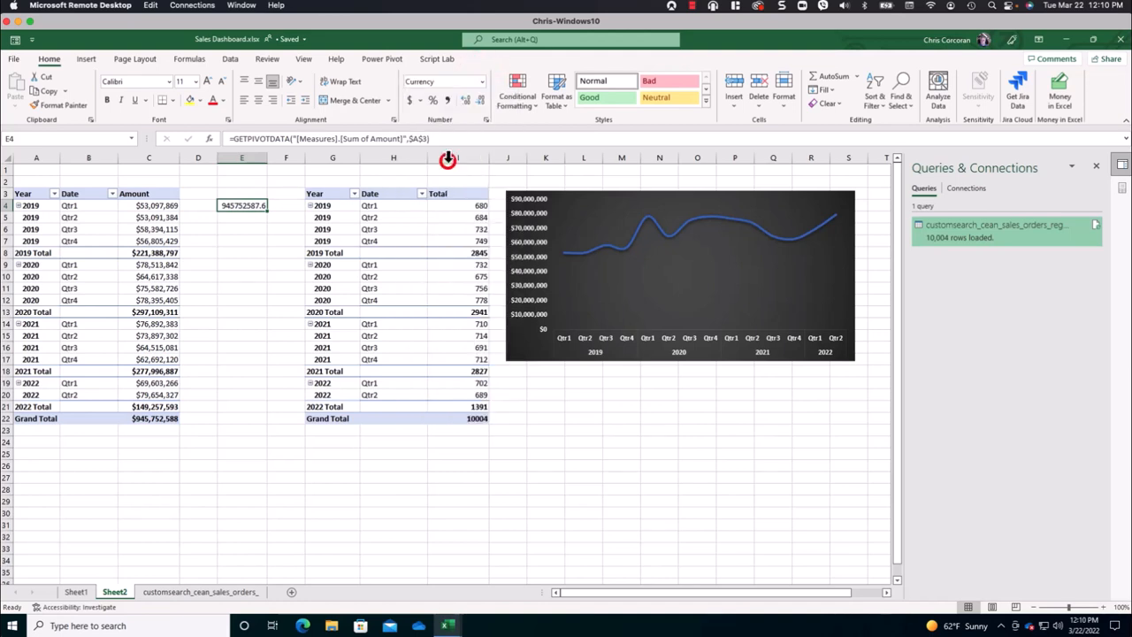
{"action": "left_click", "coordinate": [477, 100]}
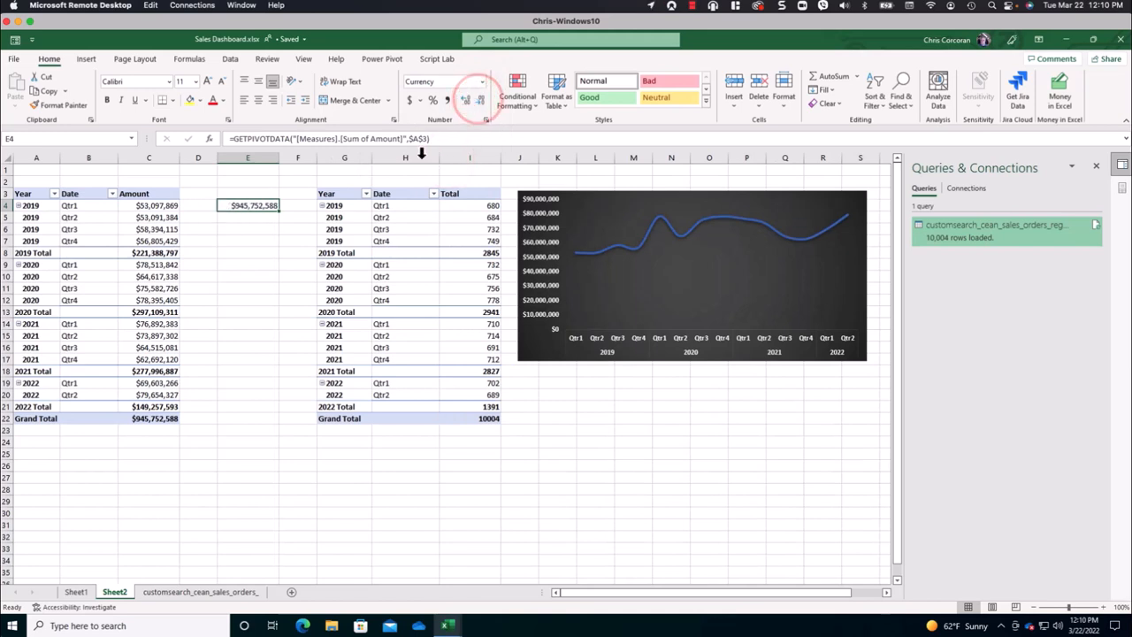
{"action": "left_click", "coordinate": [248, 207]}
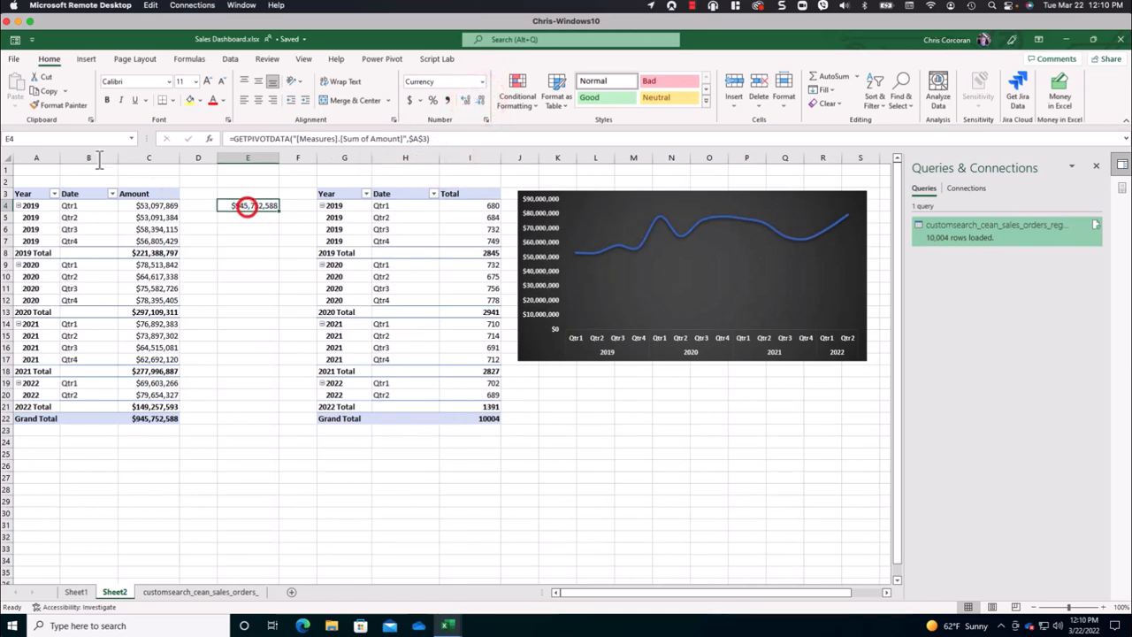
{"action": "left_click", "coordinate": [43, 139]}
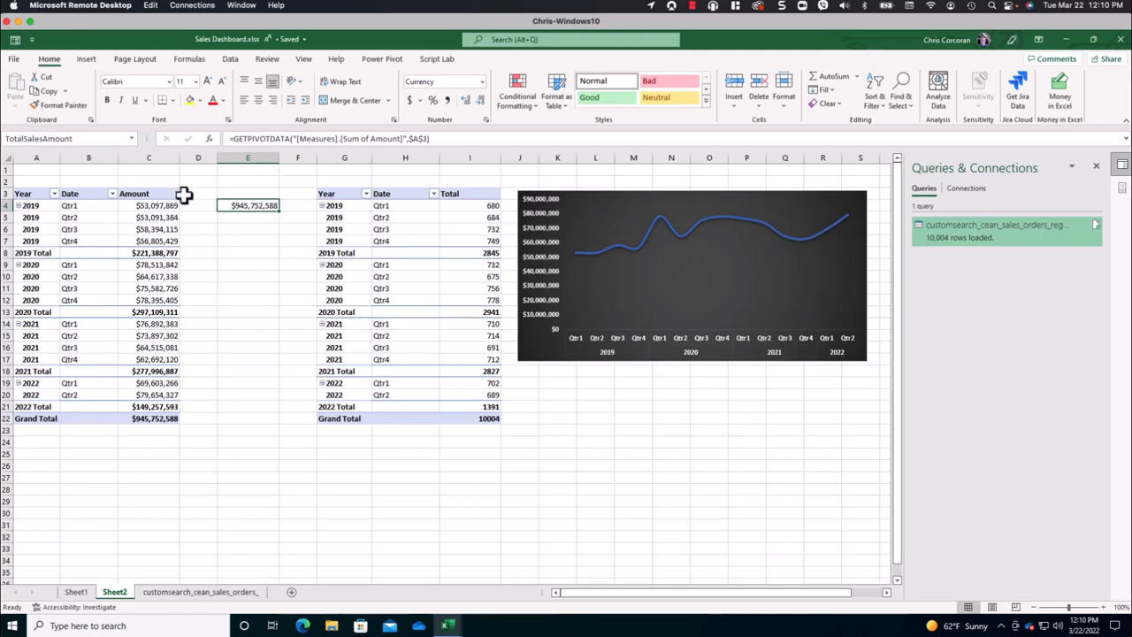
Enter a formula in E5 that references the grand total of the Total PivotTable.
{"action": "left_click", "coordinate": [235, 216]}
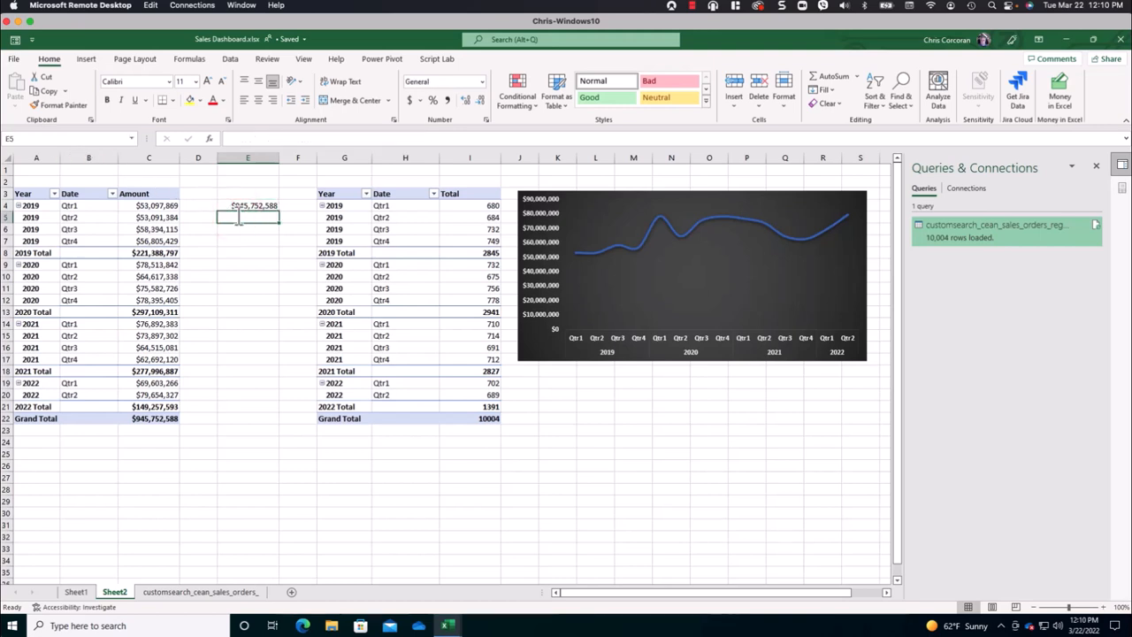
{"action": "type", "text": "="}
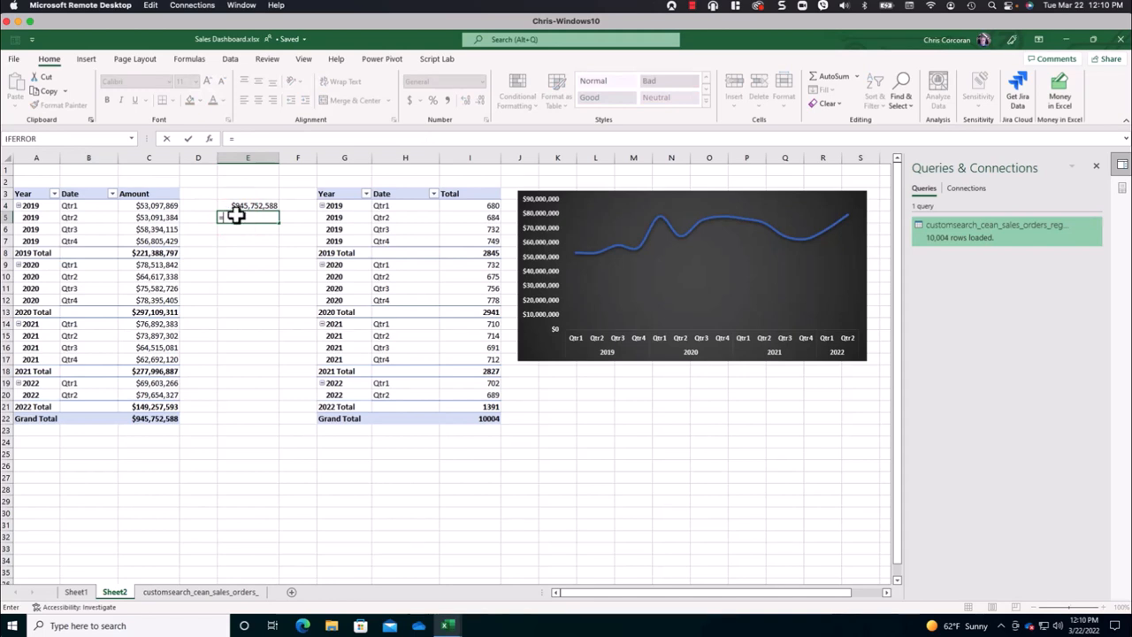
{"action": "left_click", "coordinate": [476, 419]}
{"action": "key", "text": "Return"}
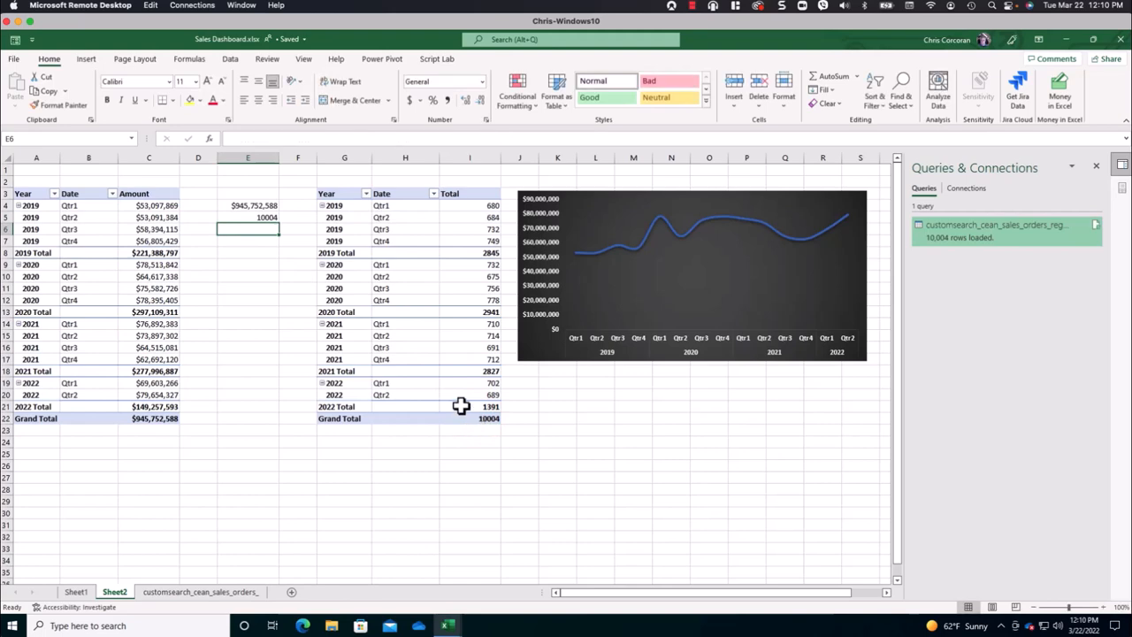
Format E5 in comma style with no decimals and name the cell TotalNumSales.
{"action": "left_click", "coordinate": [253, 216]}
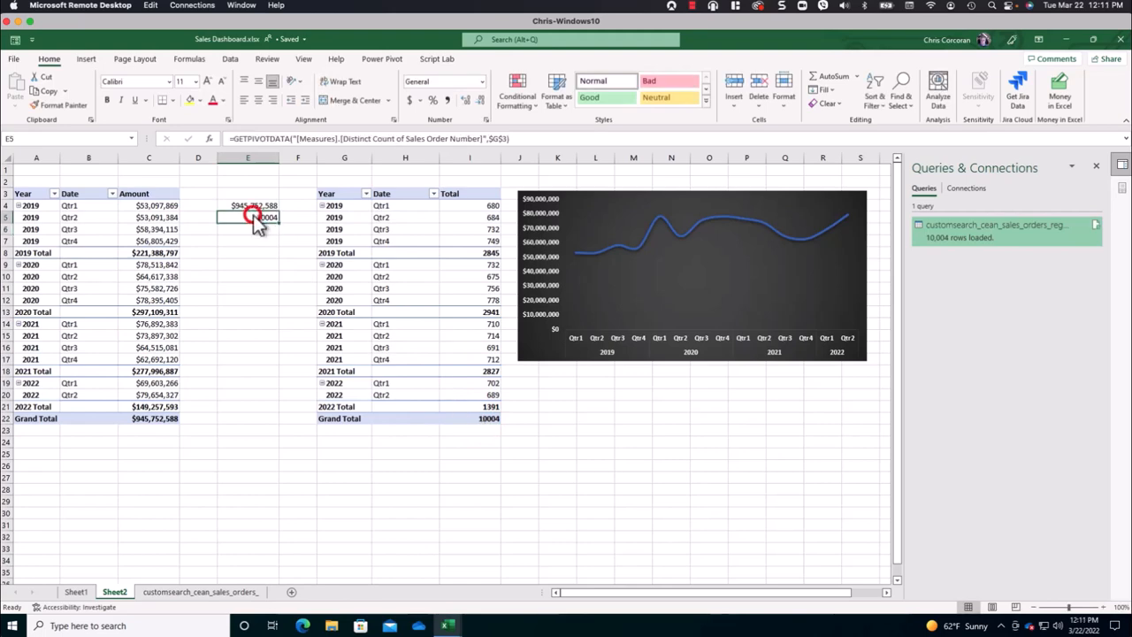
{"action": "left_click", "coordinate": [445, 100]}
{"action": "left_click", "coordinate": [479, 100]}
{"action": "left_click", "coordinate": [479, 100]}
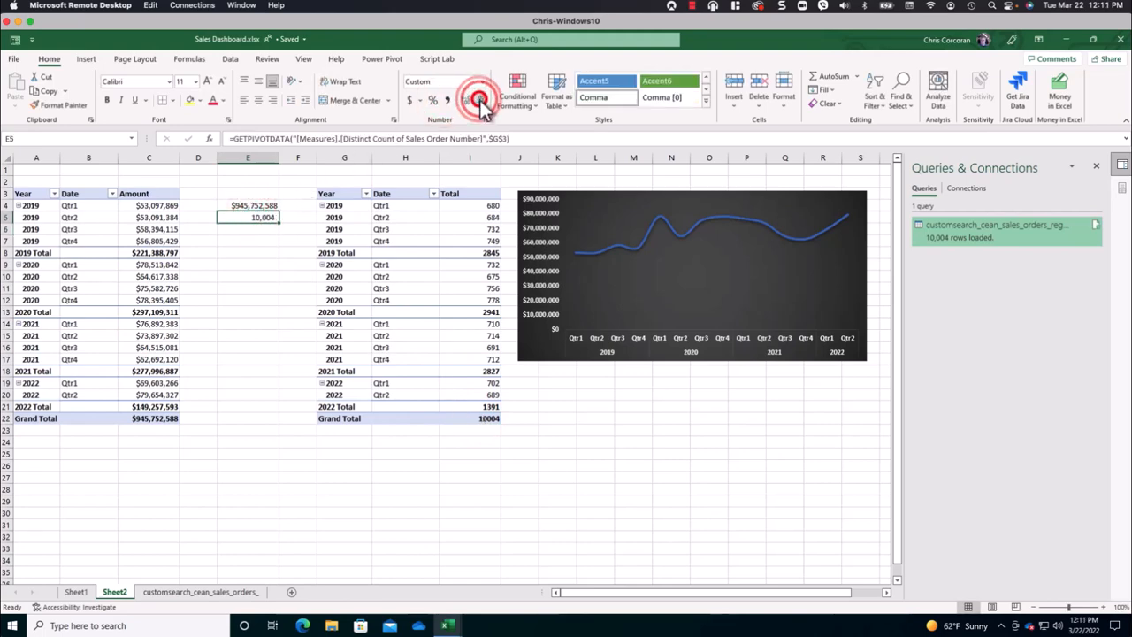
{"action": "left_click", "coordinate": [247, 216]}
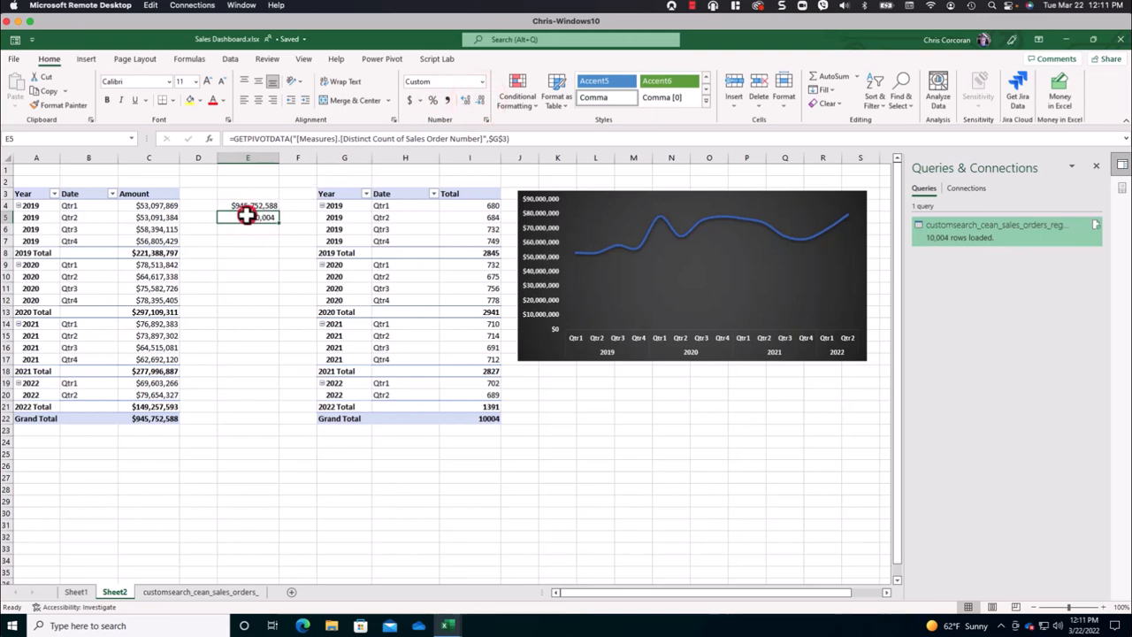
{"action": "left_click", "coordinate": [72, 137]}
Calculate the average sale in E6 with the formula =TotalSalesAmount/TotalNumSales.
{"action": "left_click", "coordinate": [240, 229]}
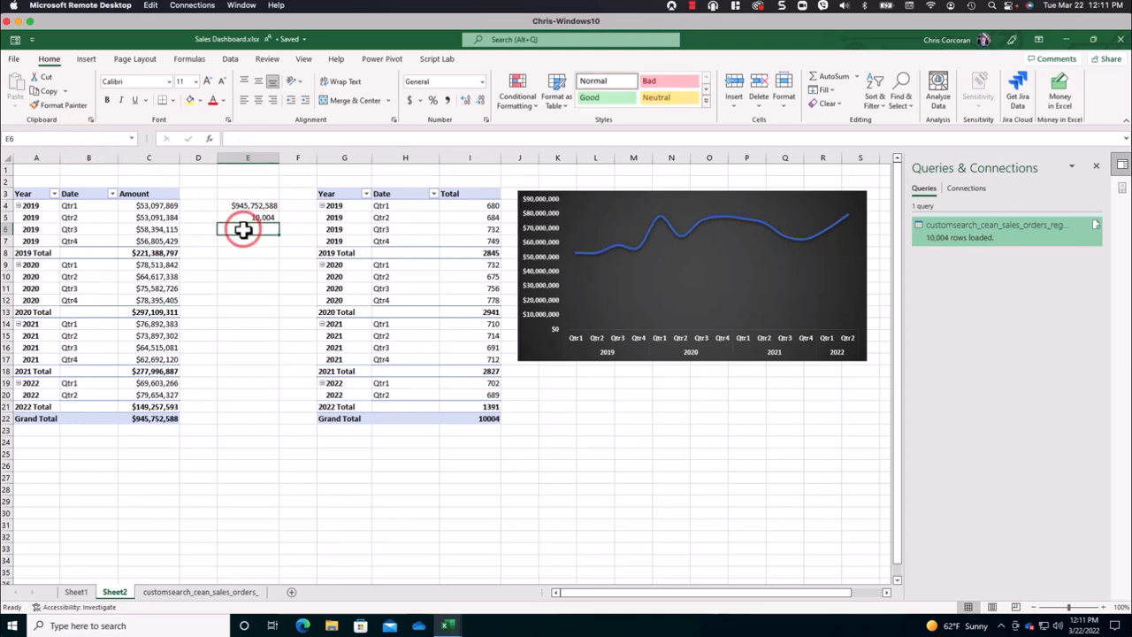
{"action": "type", "text": "=TotalSalesAmount"}
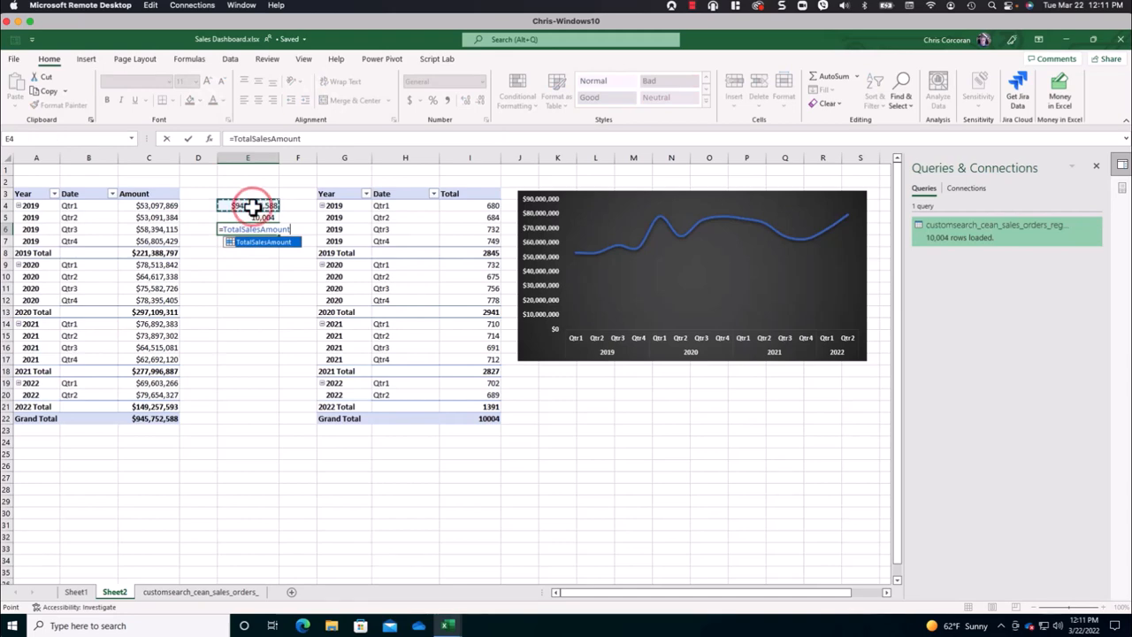
{"action": "left_click", "coordinate": [252, 205]}
{"action": "type", "text": "/"}
{"action": "left_click", "coordinate": [257, 219]}
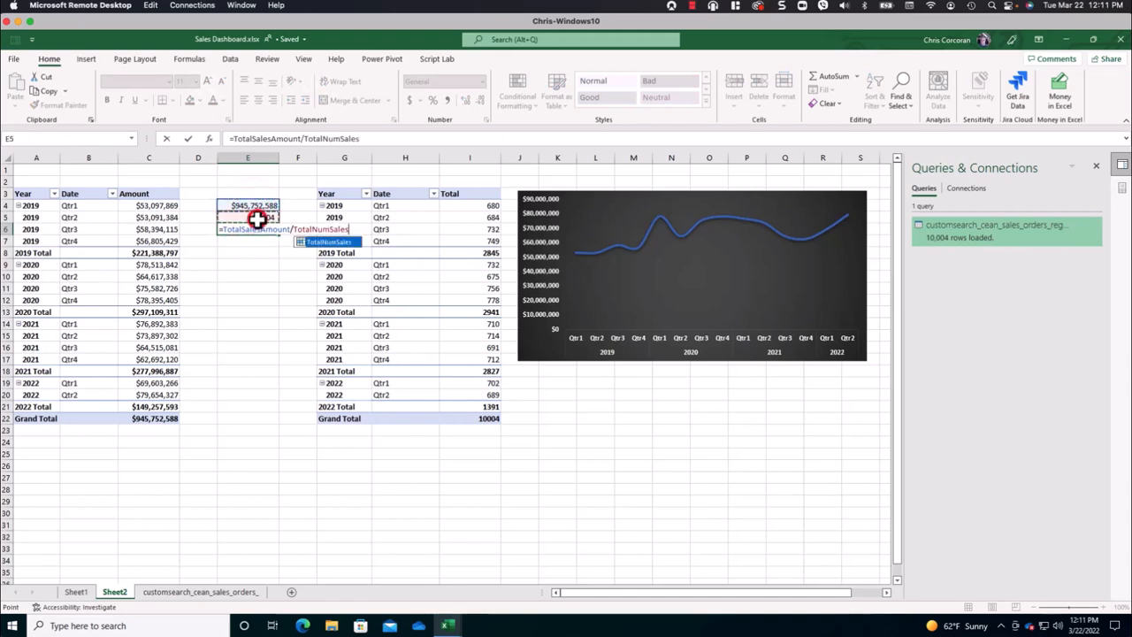
{"action": "key", "text": "Return"}
{"action": "left_click", "coordinate": [264, 228]}
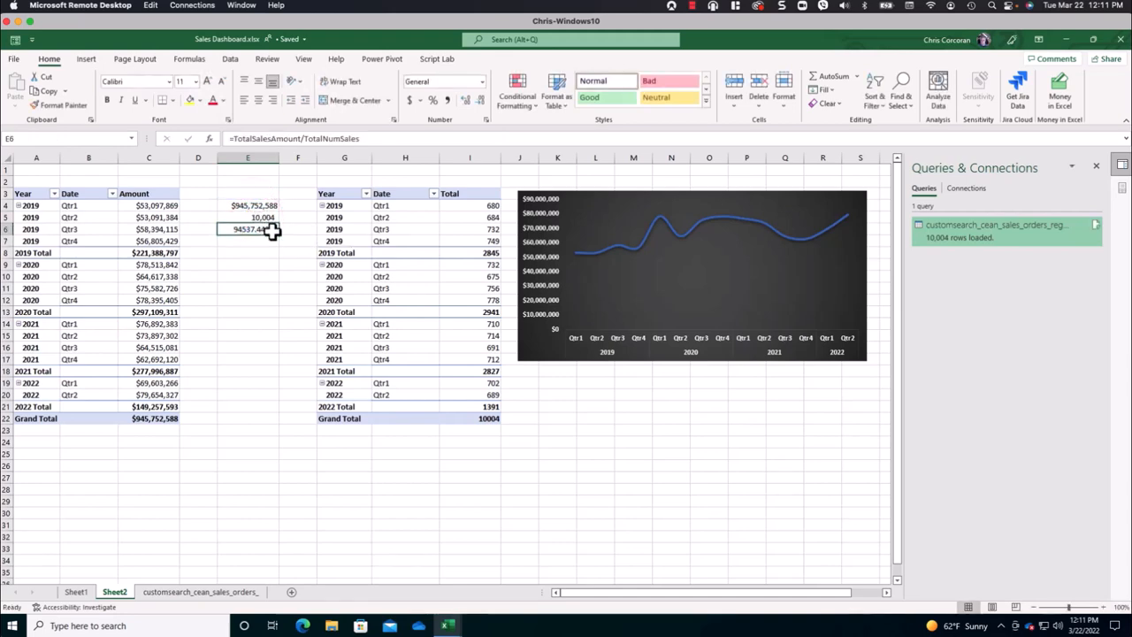
Copy the currency formatting of E4 onto E6 and name that cell AvgSalesAmount.
{"action": "left_click", "coordinate": [252, 206]}
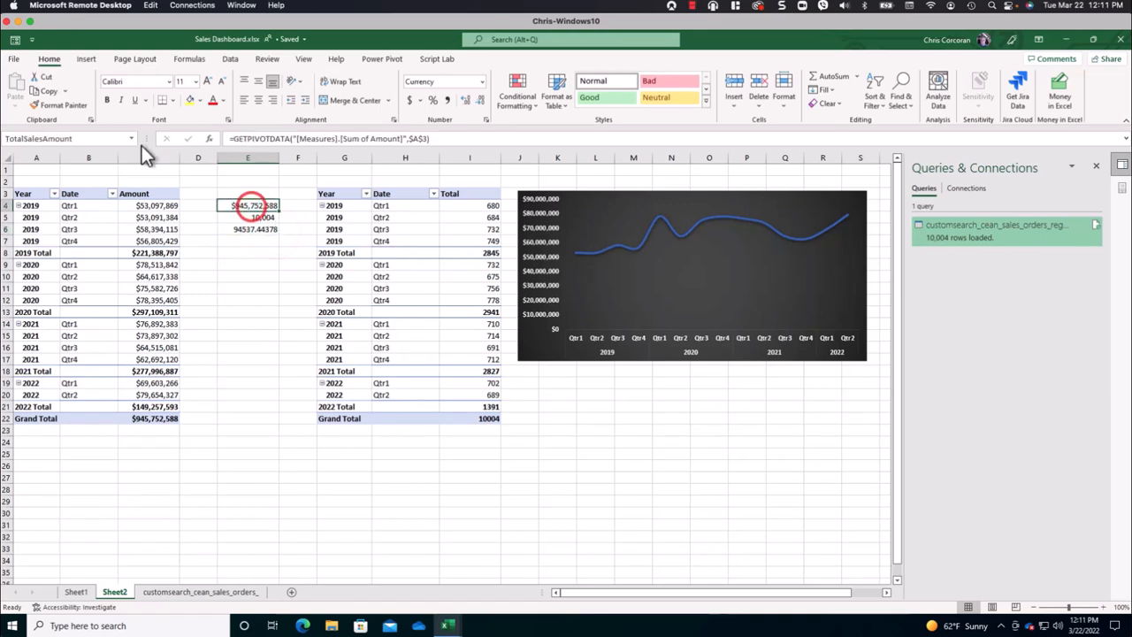
{"action": "left_click", "coordinate": [60, 104]}
{"action": "left_click", "coordinate": [254, 230]}
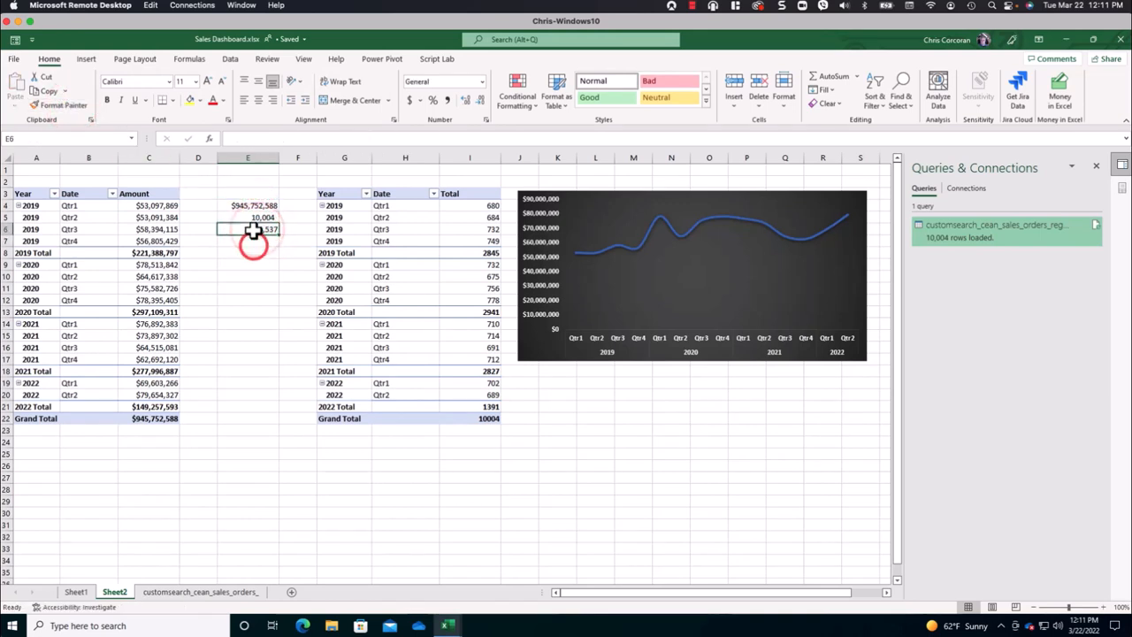
{"action": "left_click", "coordinate": [40, 135]}
{"action": "type", "text": "AvgSalesAmount"}
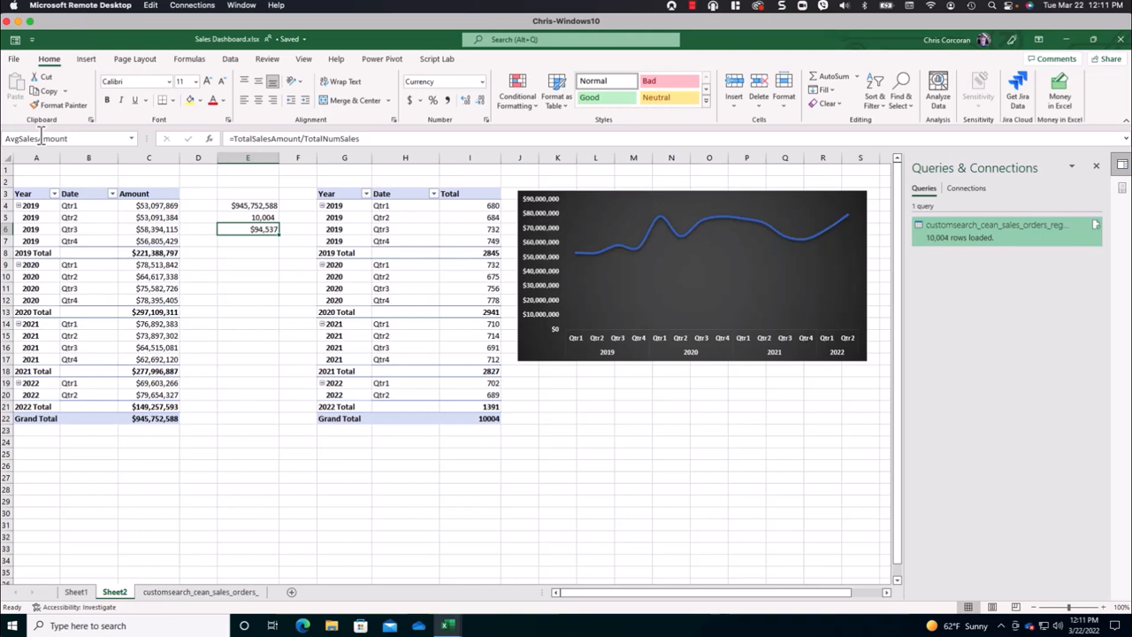
{"action": "left_click", "coordinate": [232, 241]}
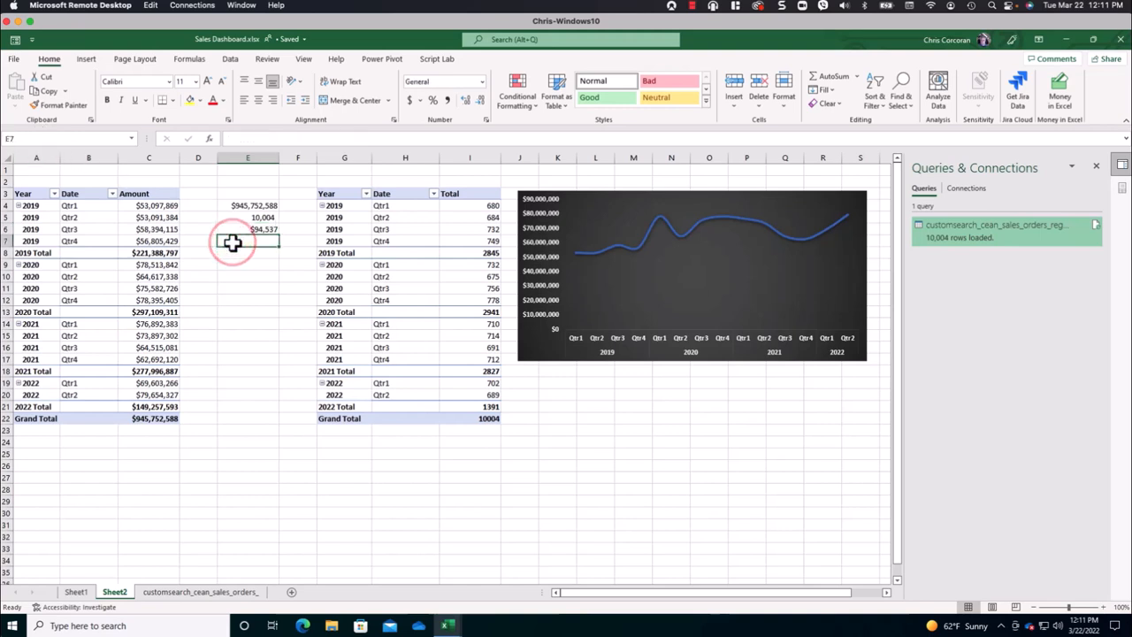
Change the name of the Amount PivotTable to PivotSalesByDate.
{"action": "left_click", "coordinate": [81, 206]}
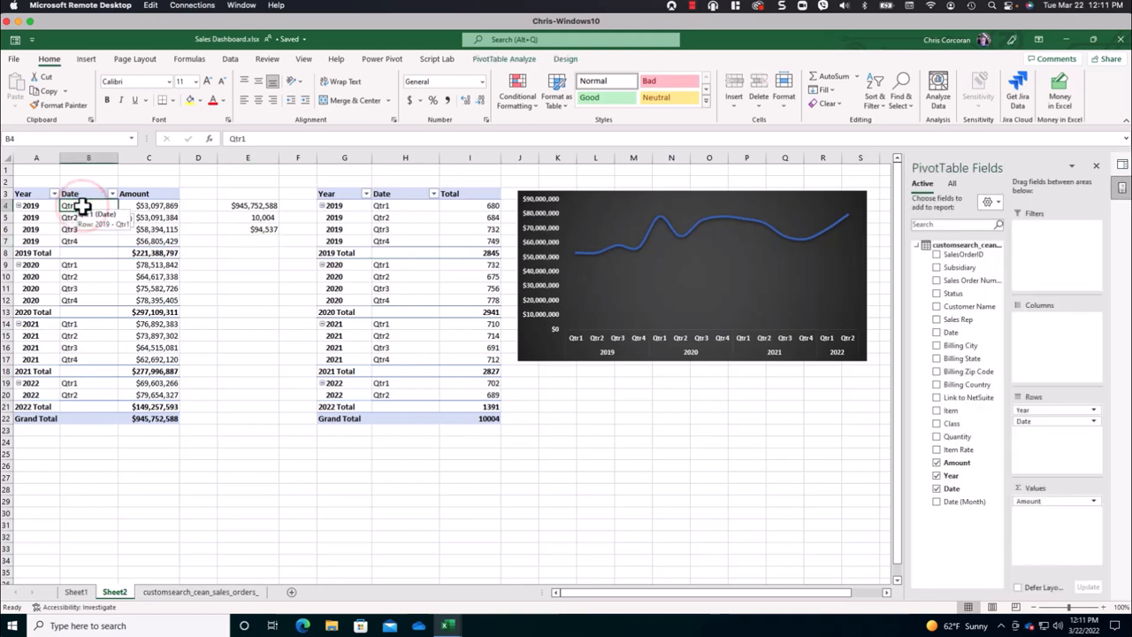
{"action": "left_click", "coordinate": [504, 59]}
{"action": "left_click", "coordinate": [44, 89]}
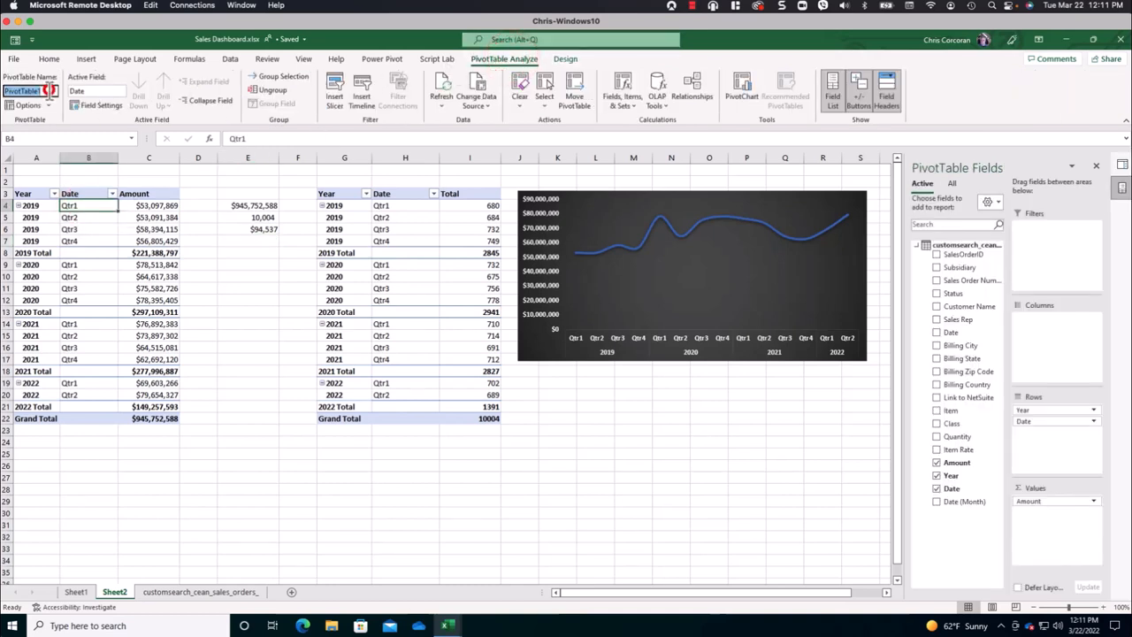
{"action": "left_click_drag", "start_coordinate": [22, 90], "coordinate": [61, 93]}
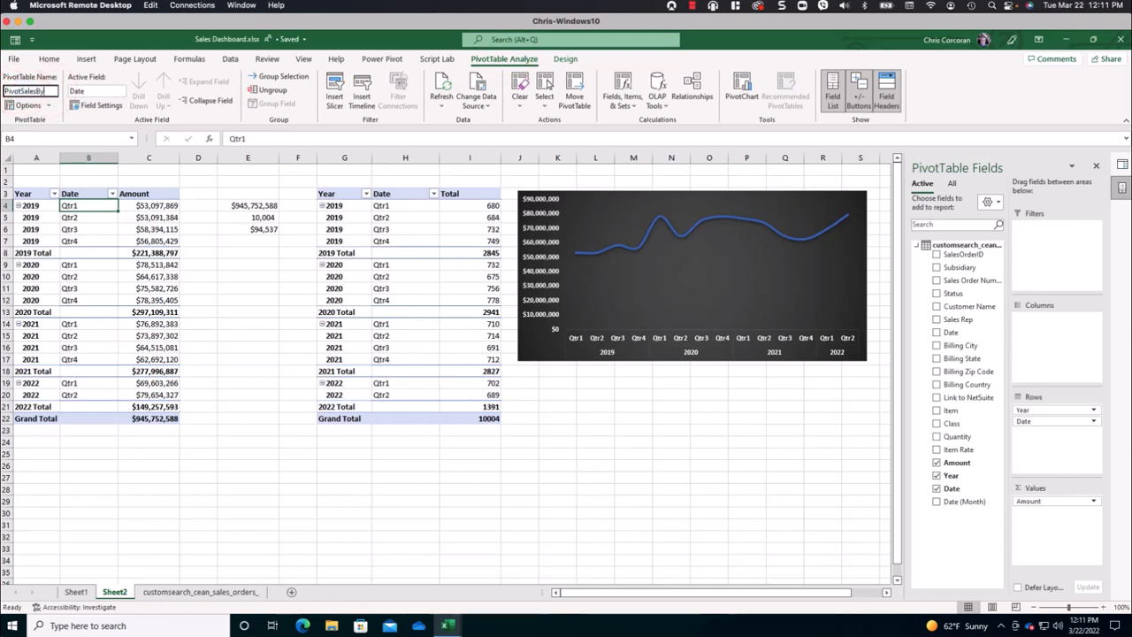
{"action": "type", "text": "SalesByDate"}
Change the name of the Total PivotTable in columns G to I to PivotSalesQuanity.
{"action": "left_click", "coordinate": [398, 229]}
{"action": "double_click", "coordinate": [20, 91]}
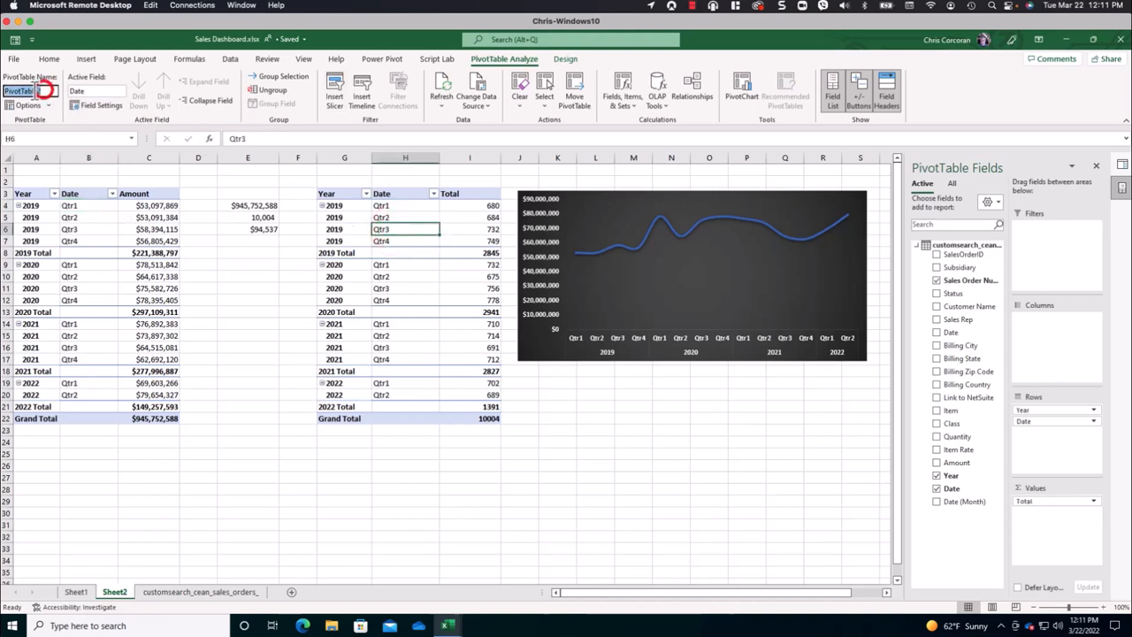
{"action": "type", "text": "PivotSales"}
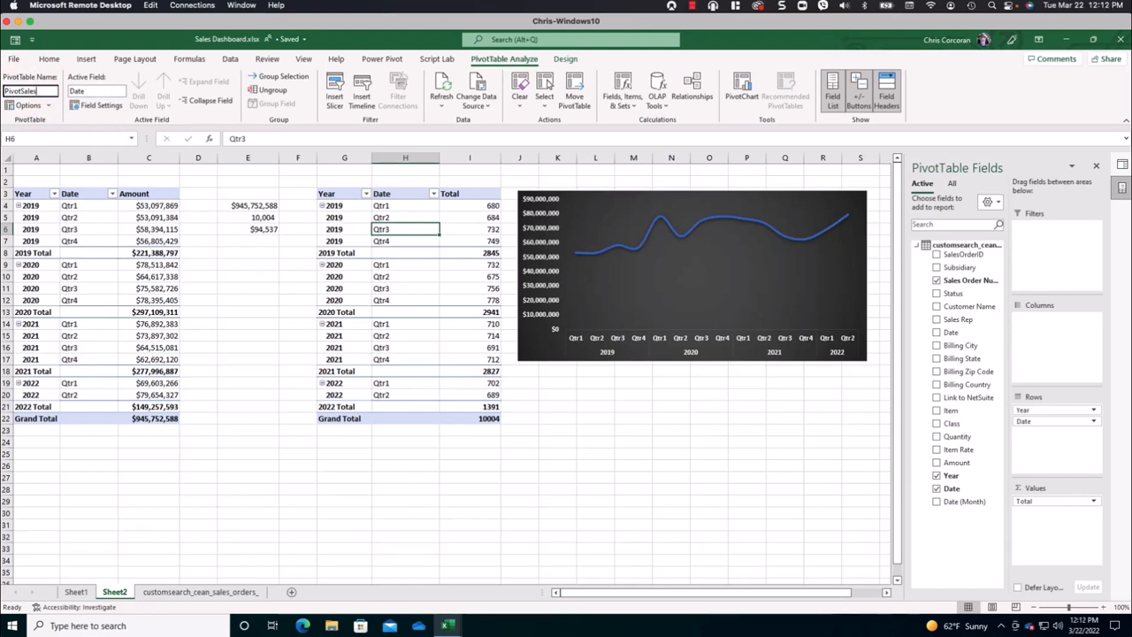
{"action": "type", "text": "Quanity"}
{"action": "key", "text": "Return"}
{"action": "left_click", "coordinate": [472, 421]}
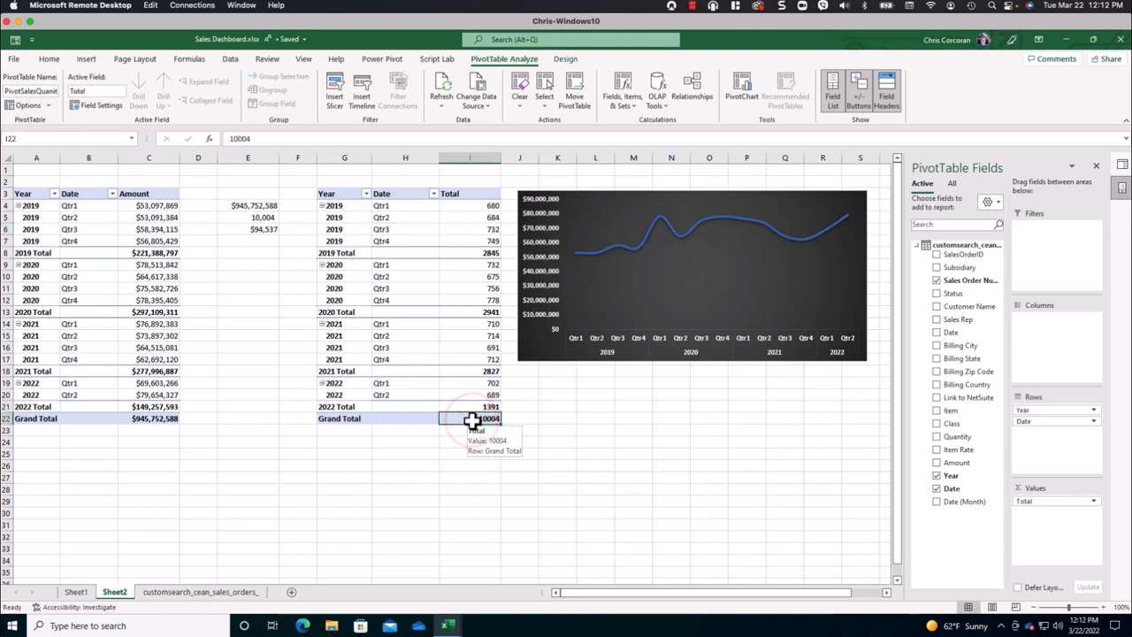
Rename the worksheet Sheet2 as Pivot Sales By Date.
{"action": "double_click", "coordinate": [115, 591]}
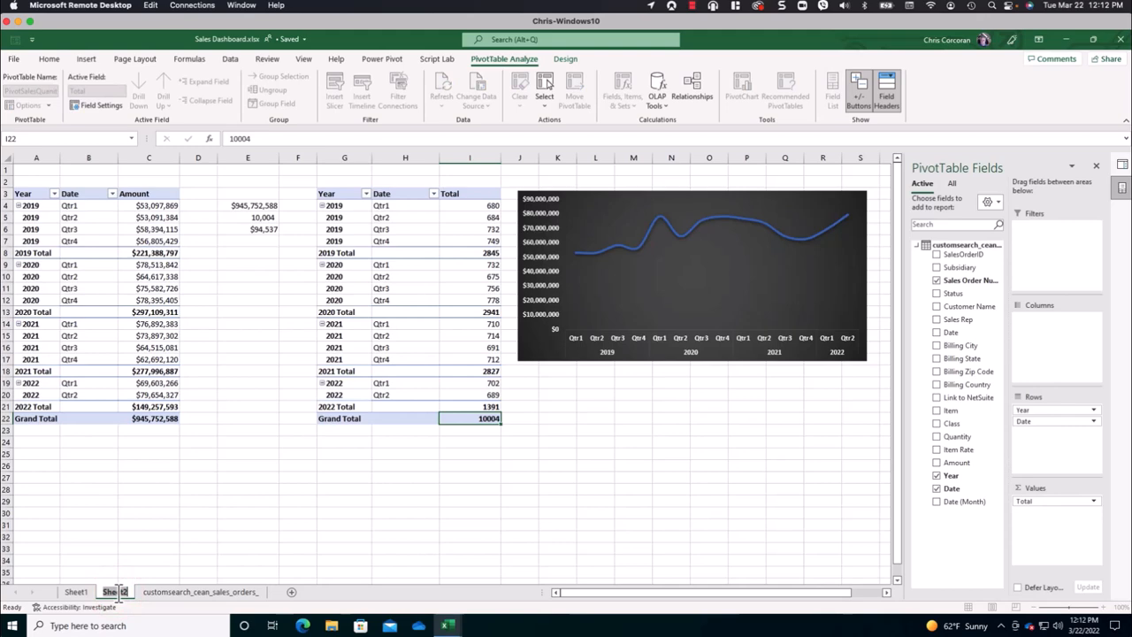
{"action": "type", "text": "Pivot"}
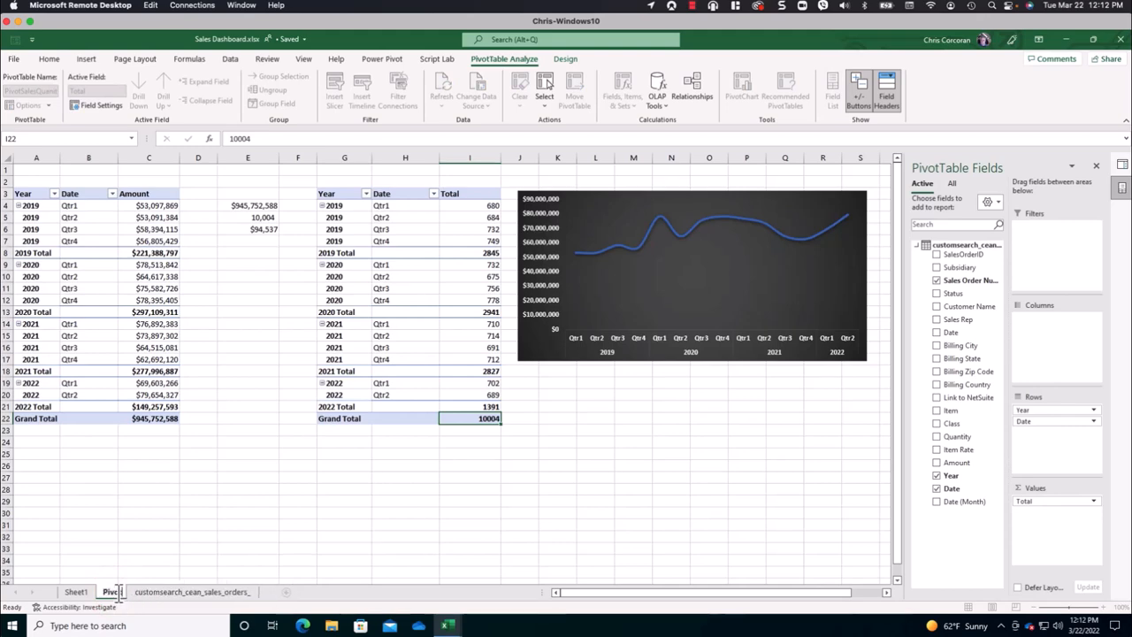
{"action": "type", "text": " Sales B"}
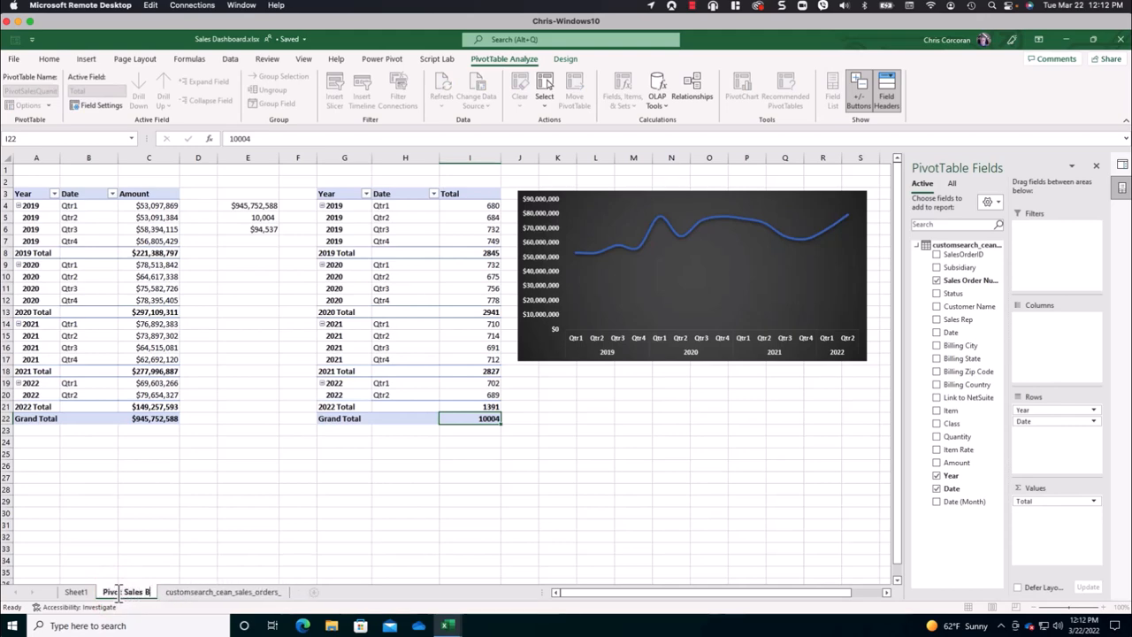
{"action": "type", "text": "y Date"}
{"action": "key", "text": "Return"}
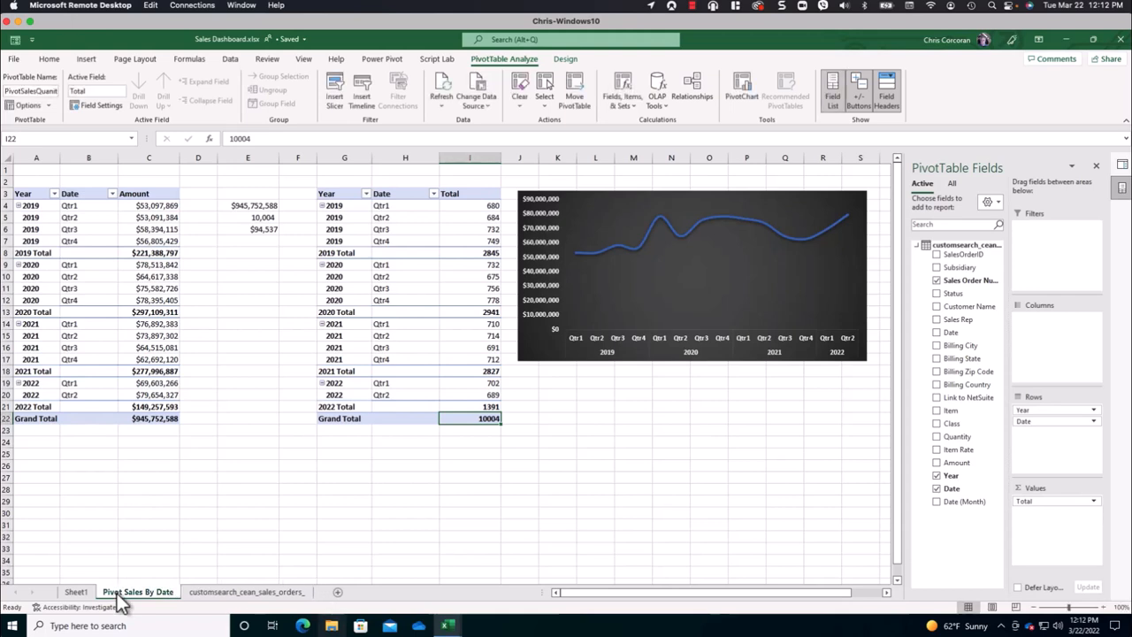
Copy the whole Total PivotTable and paste it at A1 of a new worksheet.
{"action": "left_click_drag", "start_coordinate": [346, 196], "coordinate": [468, 416]}
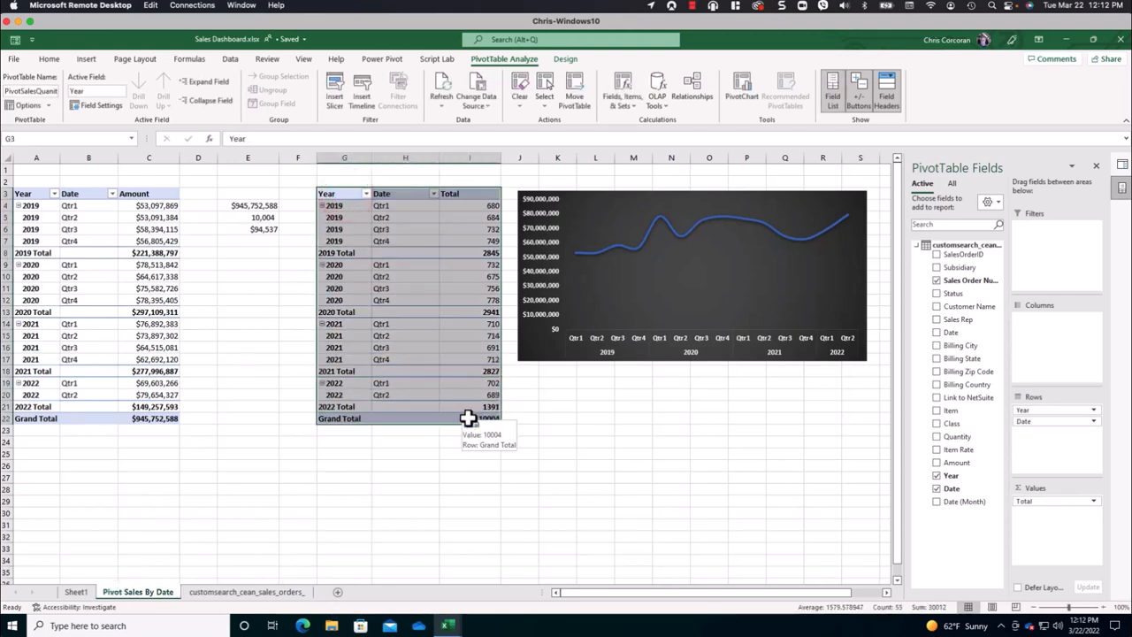
{"action": "key", "text": "ctrl+c"}
{"action": "left_click", "coordinate": [337, 592]}
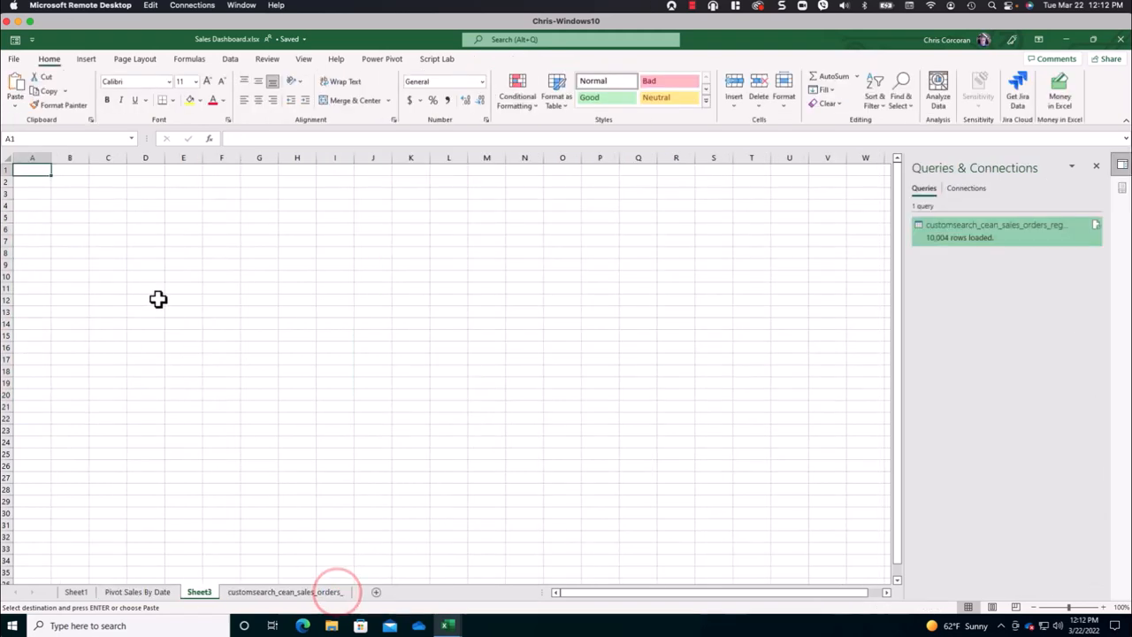
{"action": "key", "text": "ctrl+v"}
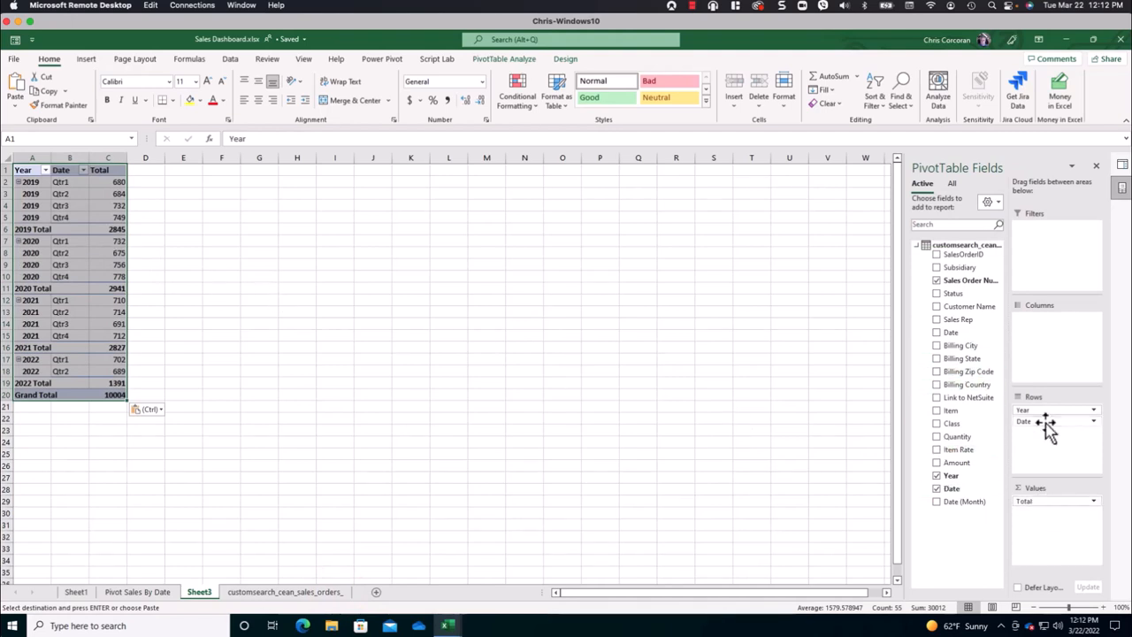
Rearrange the copied PivotTable to show Customer Name in rows and Sum of Amount as its only value.
{"action": "left_click_drag", "start_coordinate": [1046, 426], "coordinate": [746, 370]}
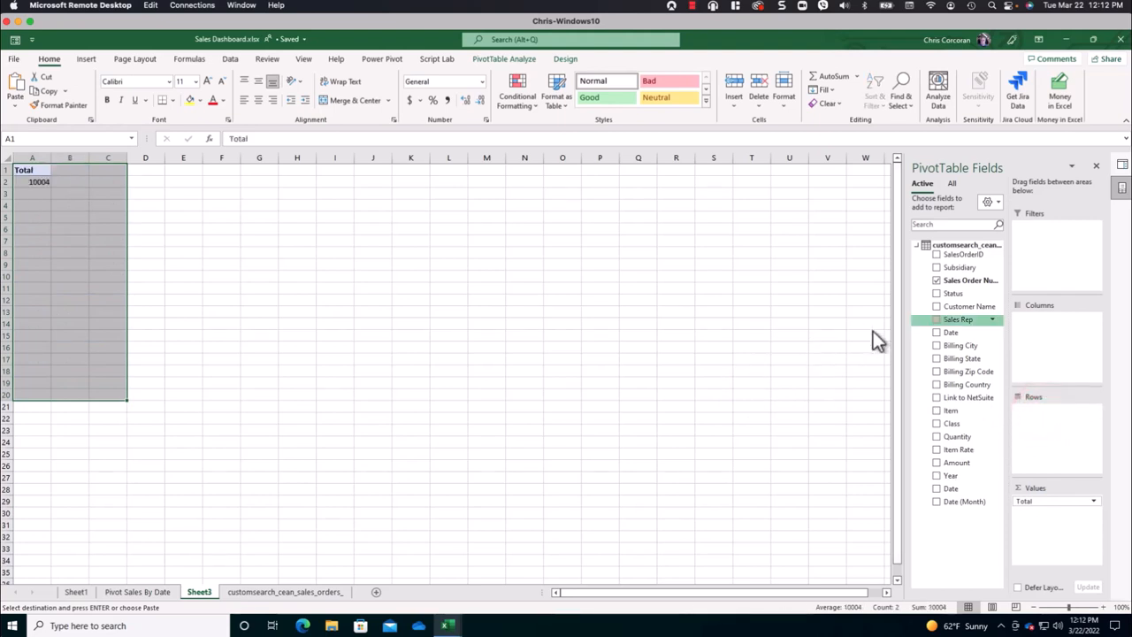
{"action": "left_click_drag", "start_coordinate": [951, 307], "coordinate": [1039, 408]}
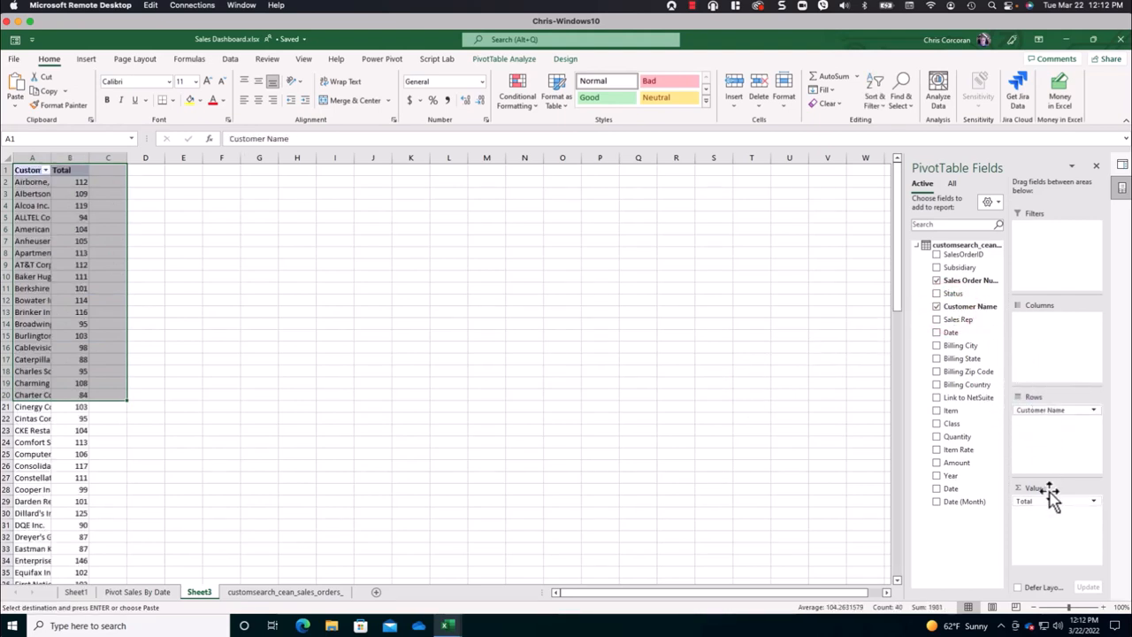
{"action": "left_click_drag", "start_coordinate": [1049, 502], "coordinate": [968, 452]}
{"action": "left_click_drag", "start_coordinate": [959, 449], "coordinate": [1048, 504]}
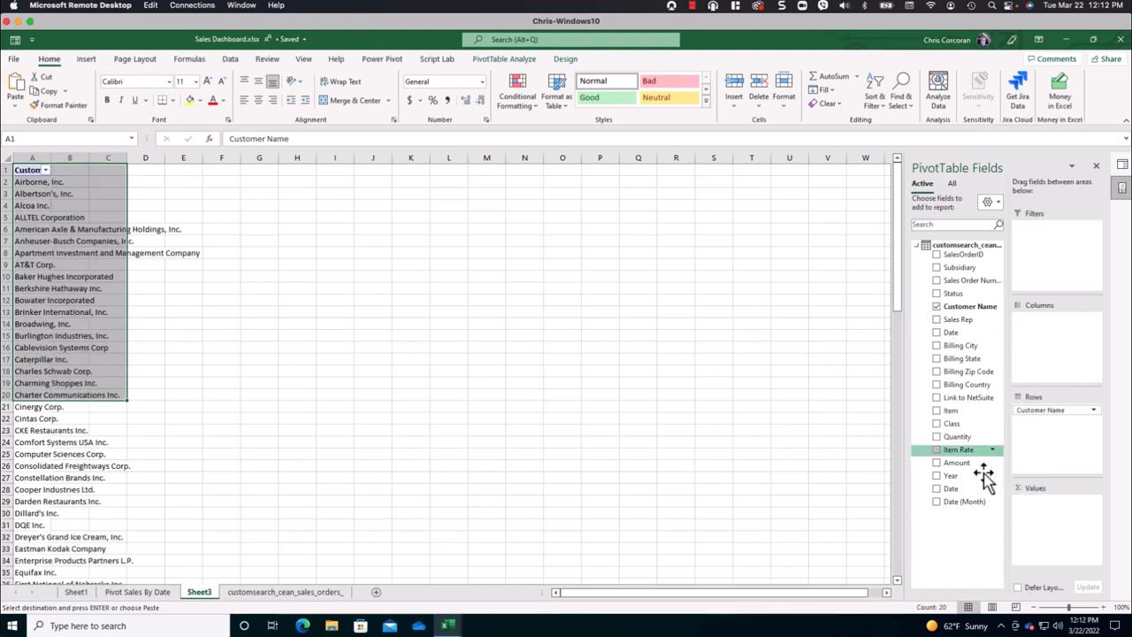
{"action": "left_click_drag", "start_coordinate": [958, 462], "coordinate": [1052, 506]}
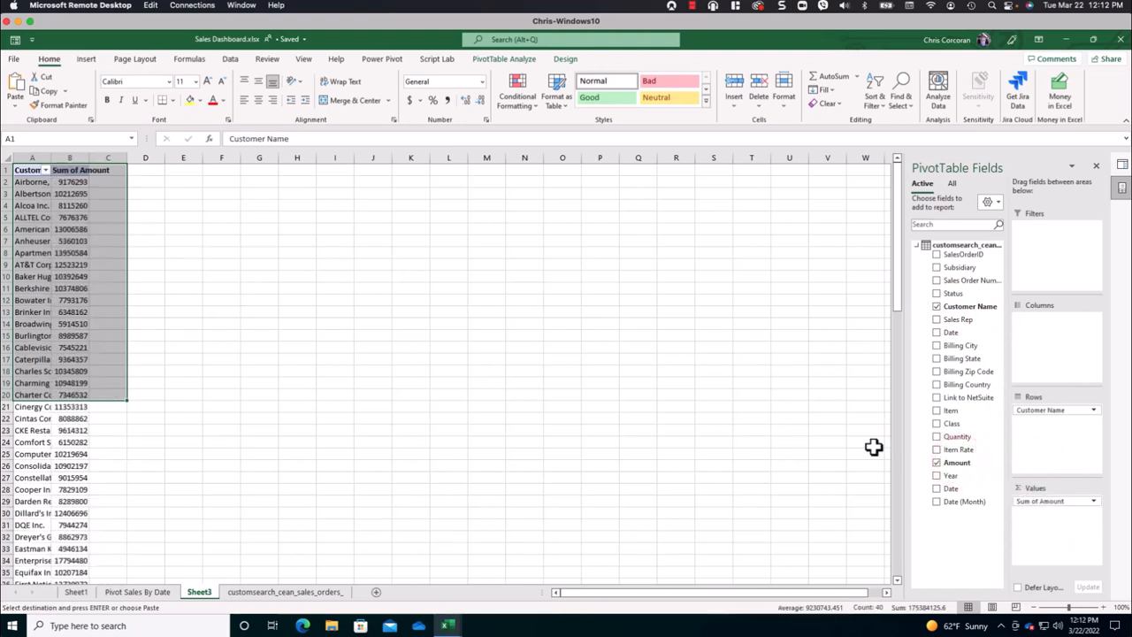
Format the Sum of Amount values as Currency with 0 decimal places and autofit the sheet's column widths.
{"action": "right_click", "coordinate": [66, 182]}
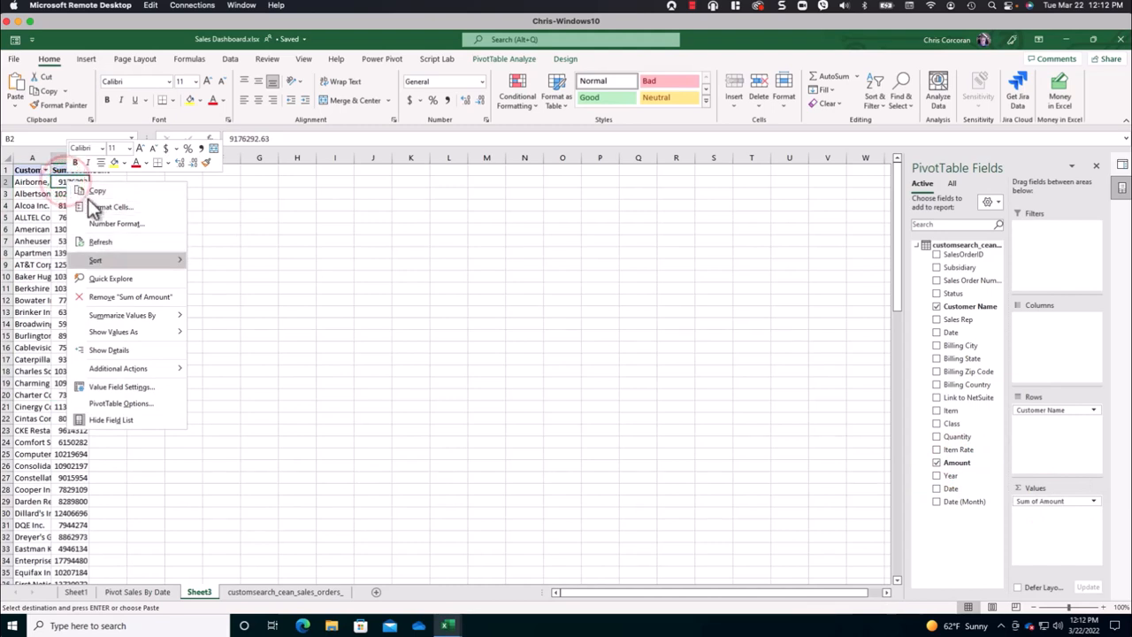
{"action": "left_click", "coordinate": [124, 224]}
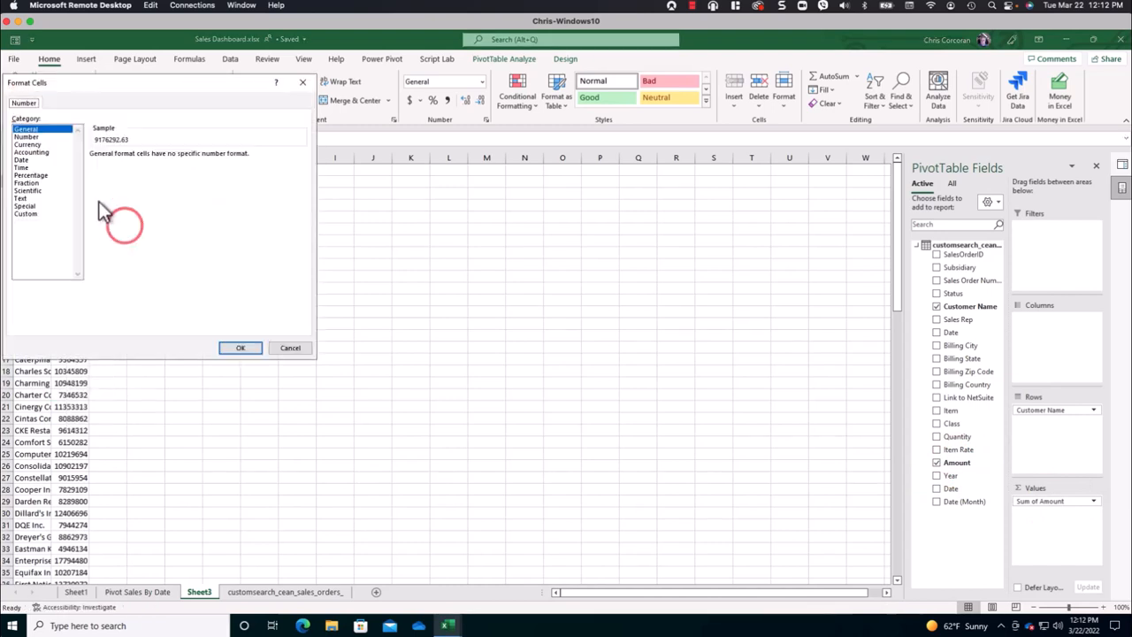
{"action": "left_click", "coordinate": [42, 145]}
{"action": "double_click", "coordinate": [169, 158]}
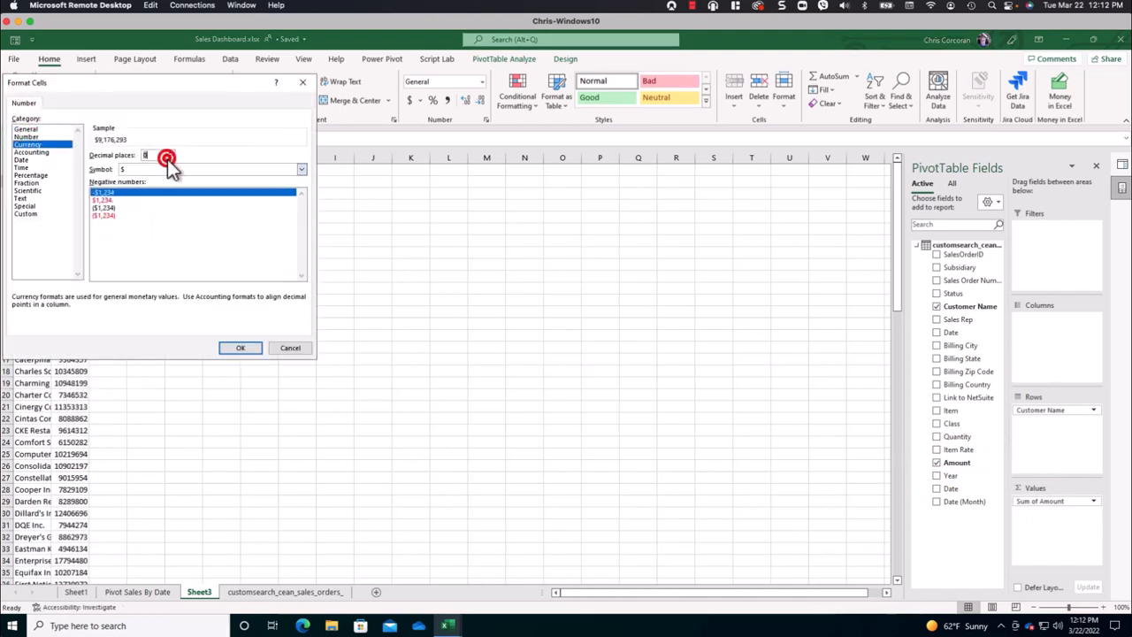
{"action": "left_click", "coordinate": [239, 348]}
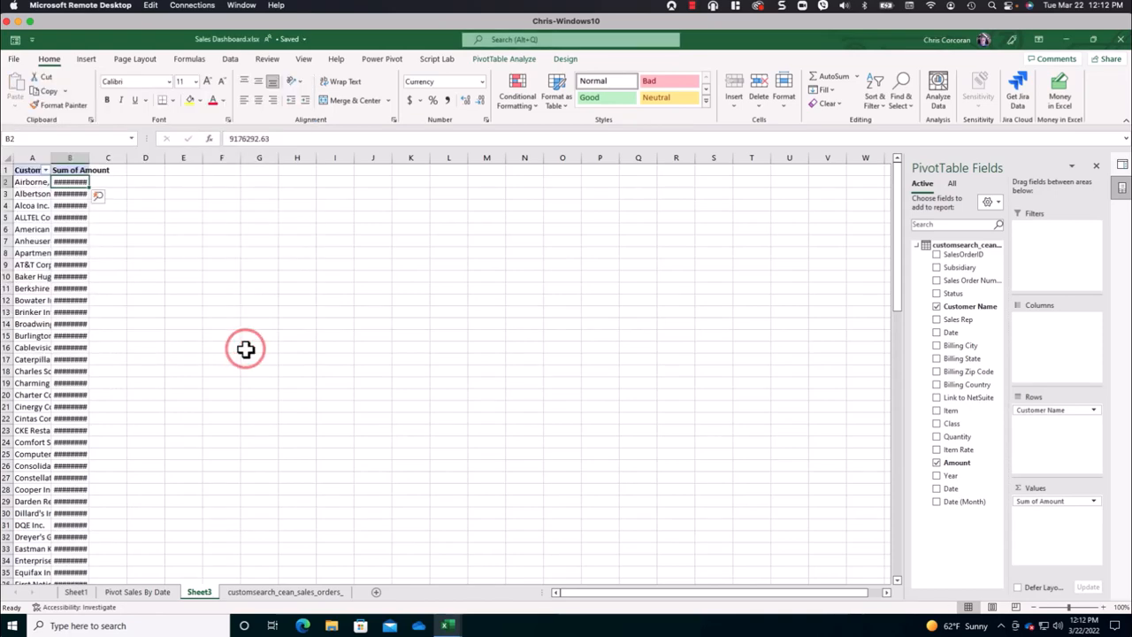
{"action": "left_click", "coordinate": [7, 159]}
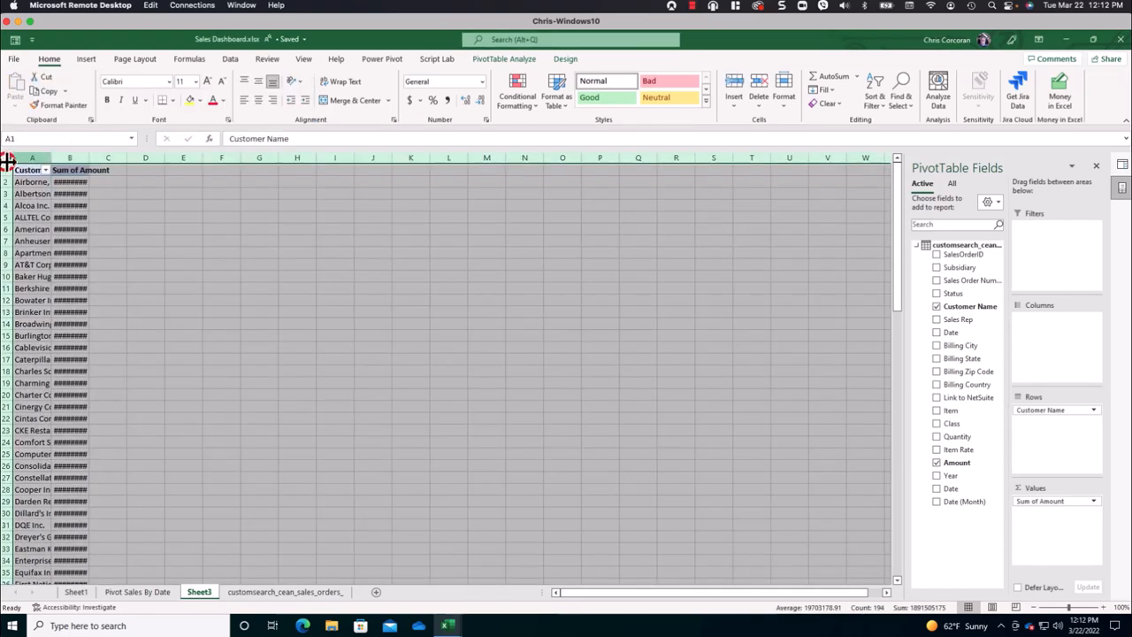
{"action": "double_click", "coordinate": [51, 158]}
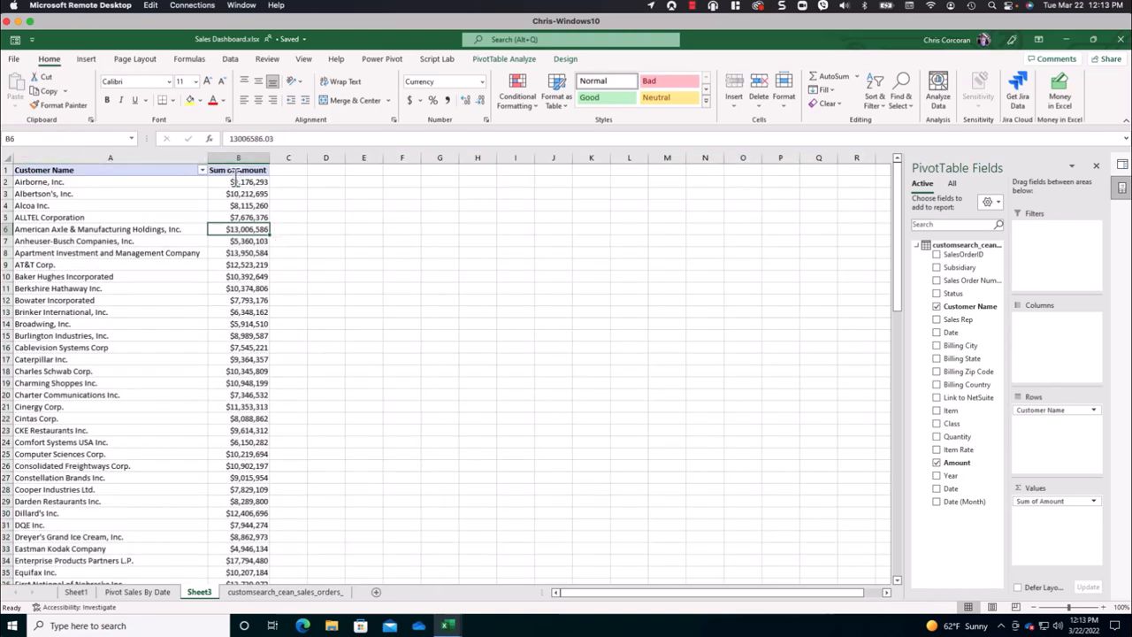
Insert a PivotChart of the customer amounts from the saved dashboard bar chart template and move it up to about row 4.
{"action": "left_click", "coordinate": [85, 59]}
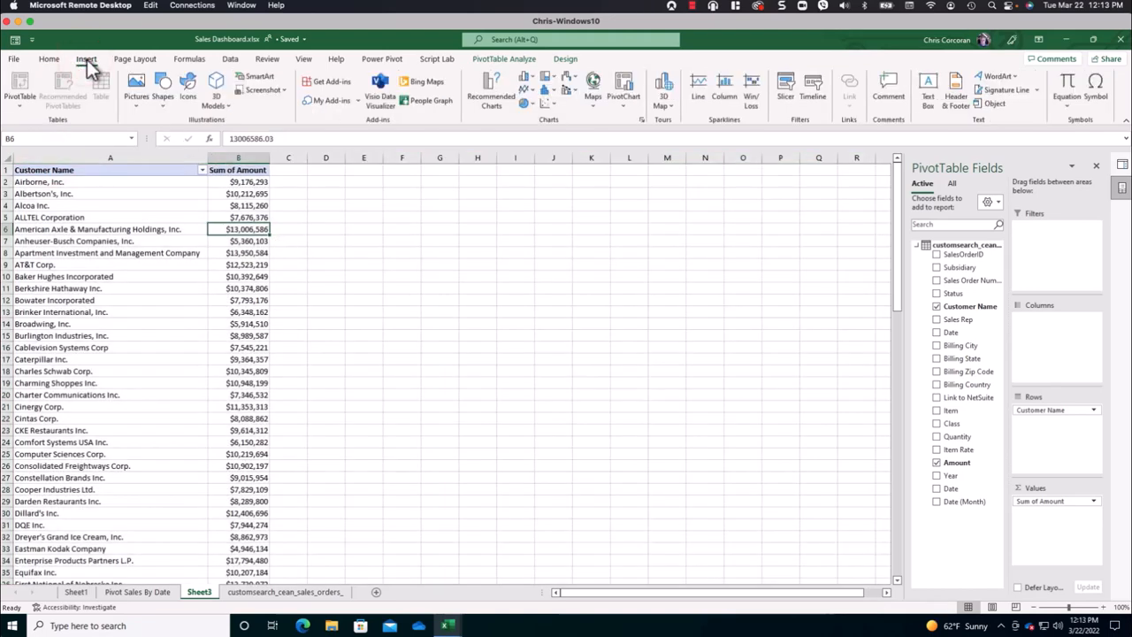
{"action": "left_click", "coordinate": [528, 77]}
{"action": "left_click", "coordinate": [563, 317]}
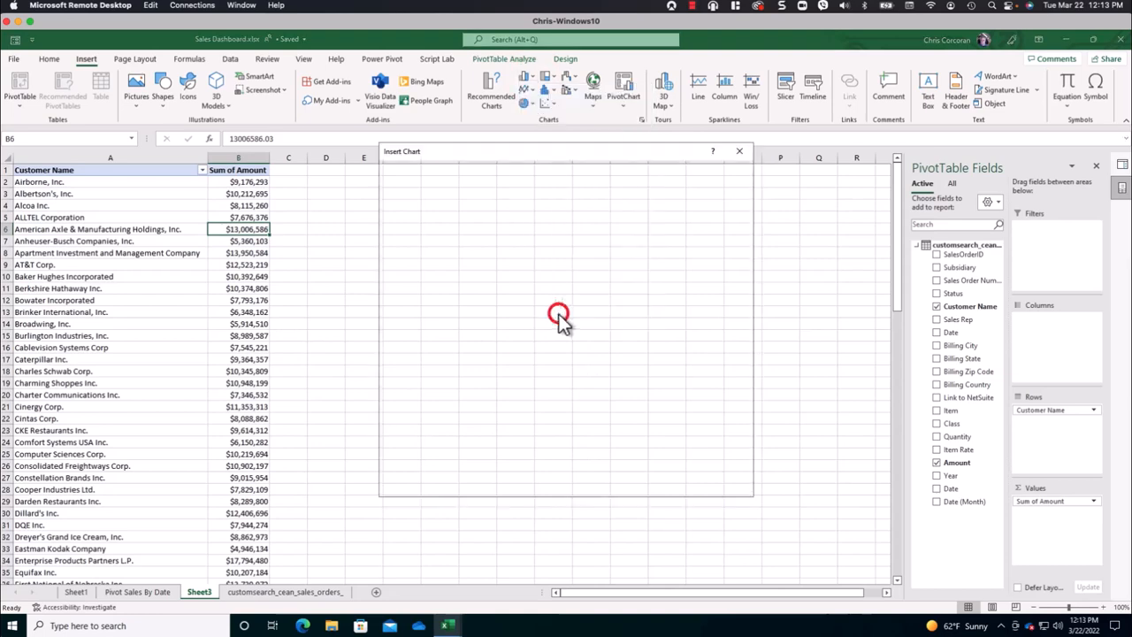
{"action": "left_click", "coordinate": [433, 206]}
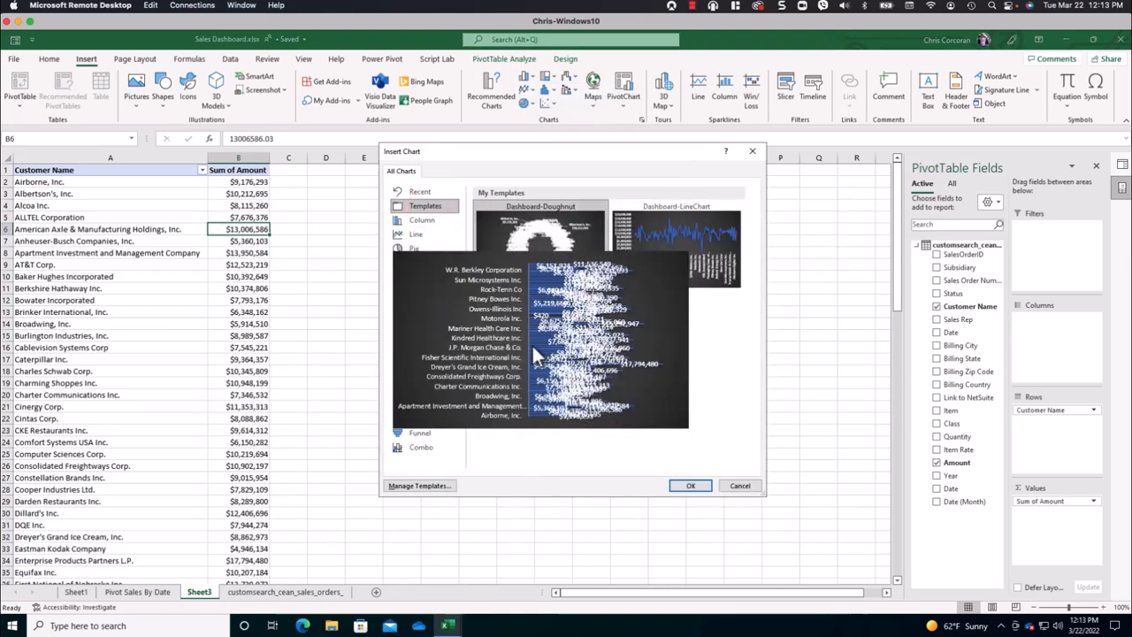
{"action": "left_click", "coordinate": [515, 333]}
{"action": "left_click", "coordinate": [691, 486]}
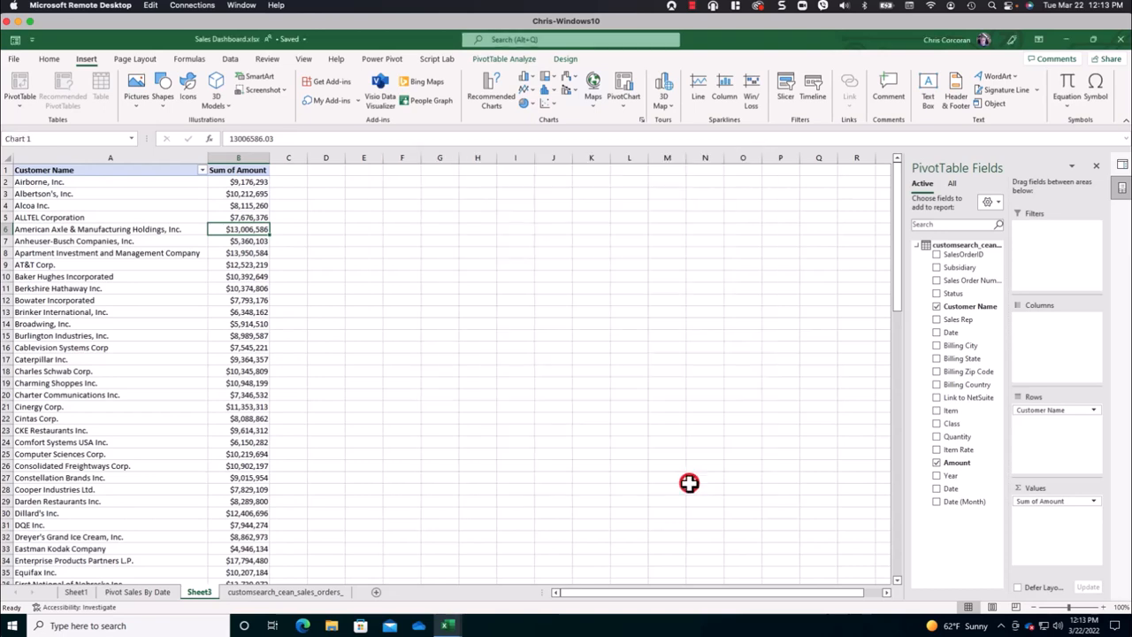
{"action": "left_click_drag", "start_coordinate": [428, 289], "coordinate": [462, 207]}
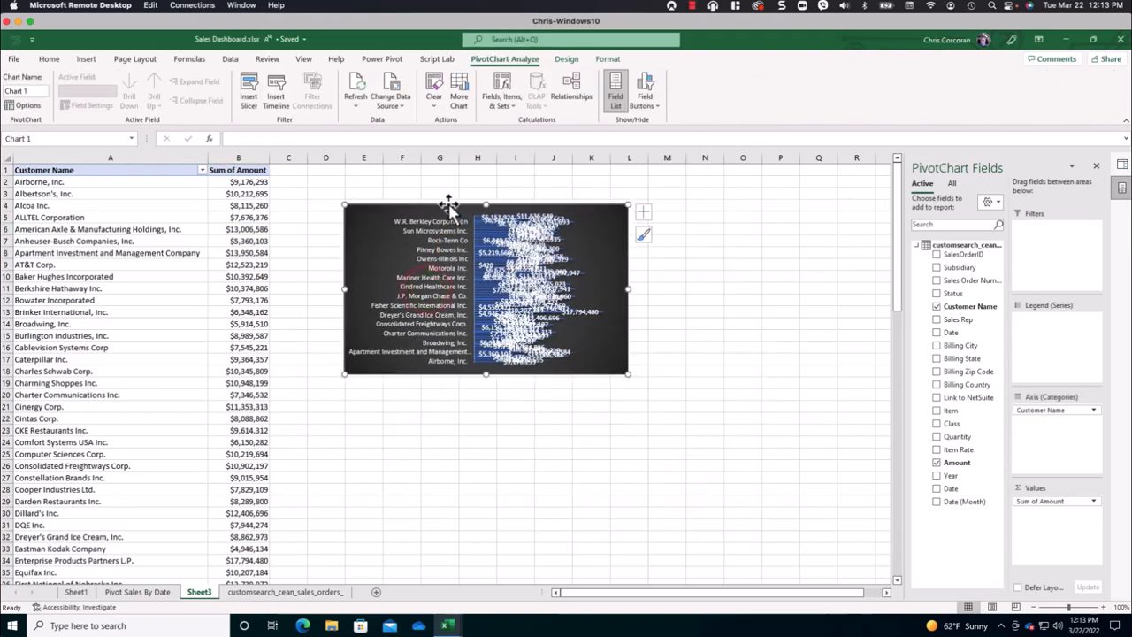
Filter Customer Name to the top 10 items by Sum of Amount and nudge the chart slightly upward.
{"action": "left_click", "coordinate": [202, 170]}
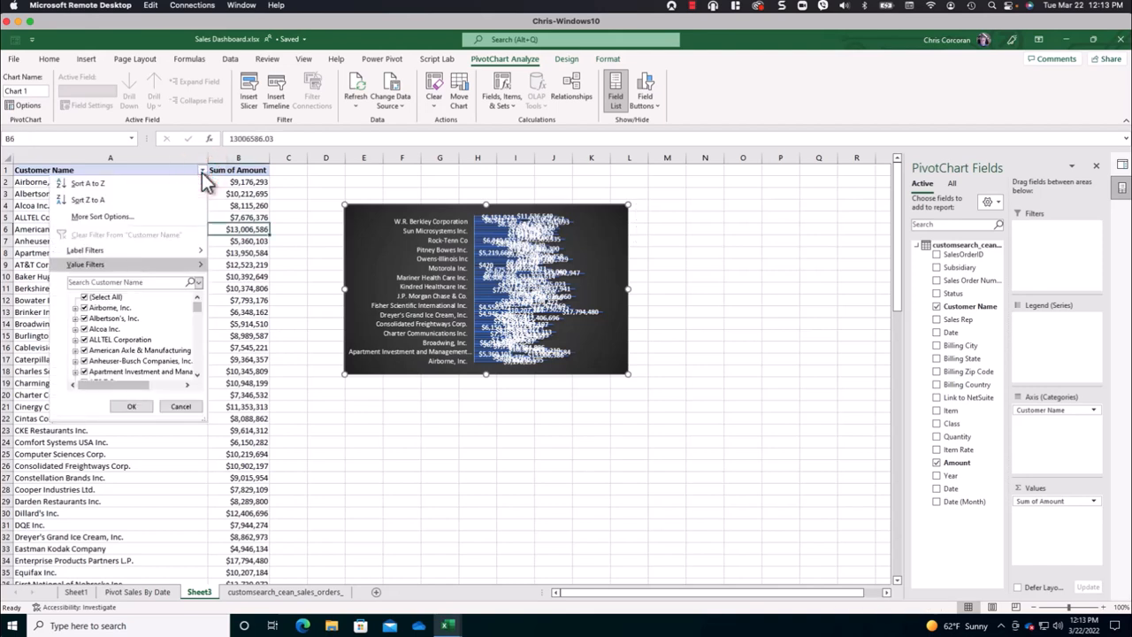
{"action": "left_click", "coordinate": [248, 424]}
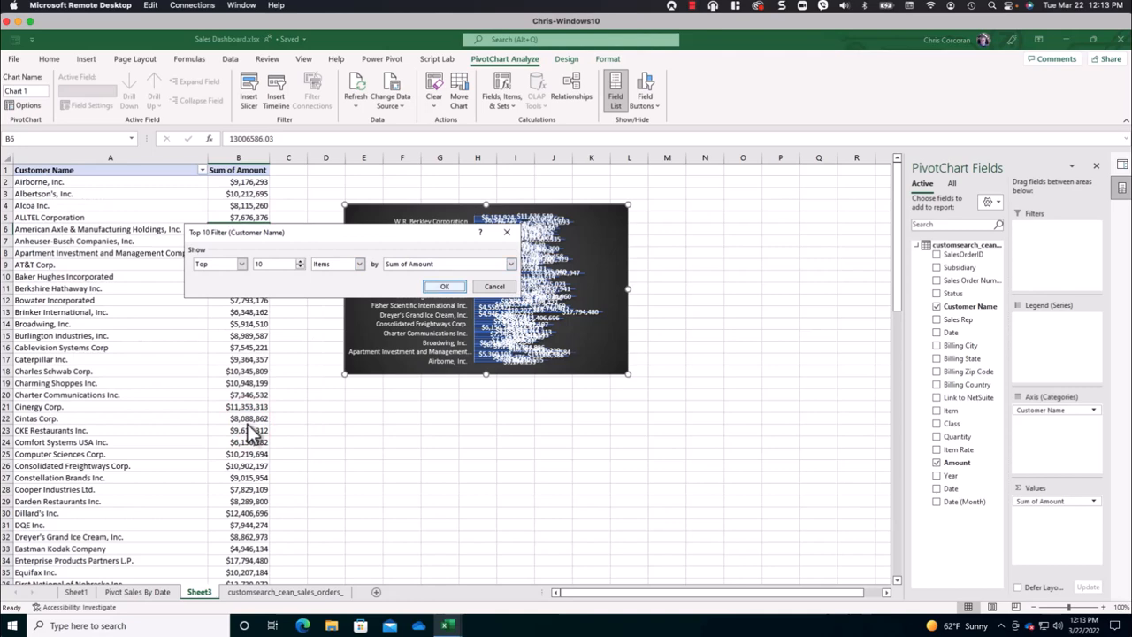
{"action": "left_click", "coordinate": [447, 287]}
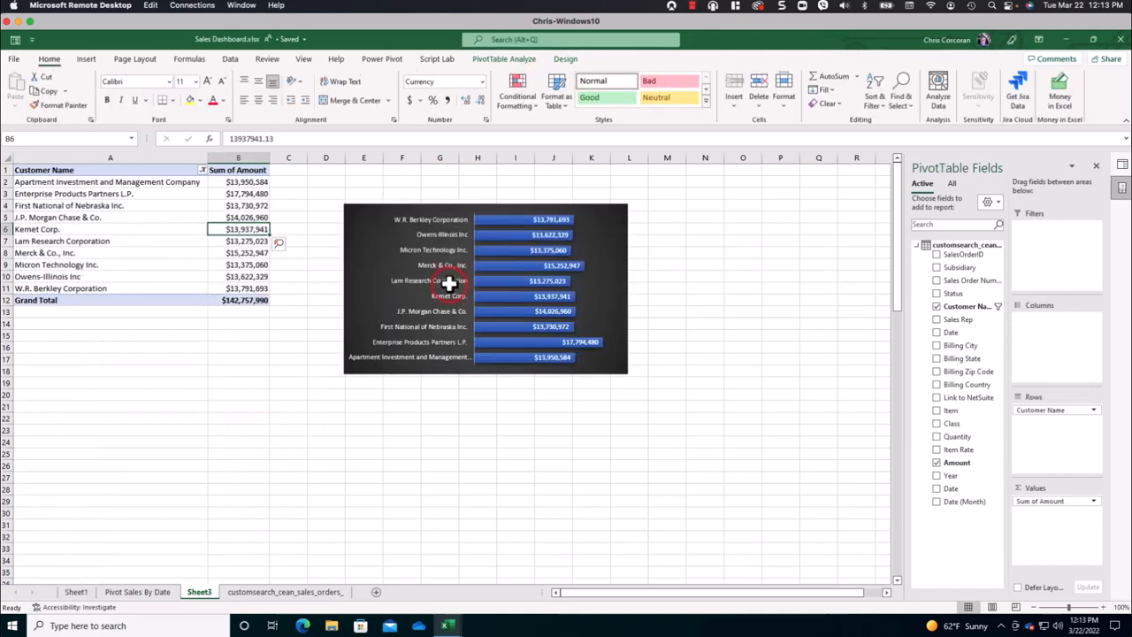
{"action": "left_click", "coordinate": [430, 203]}
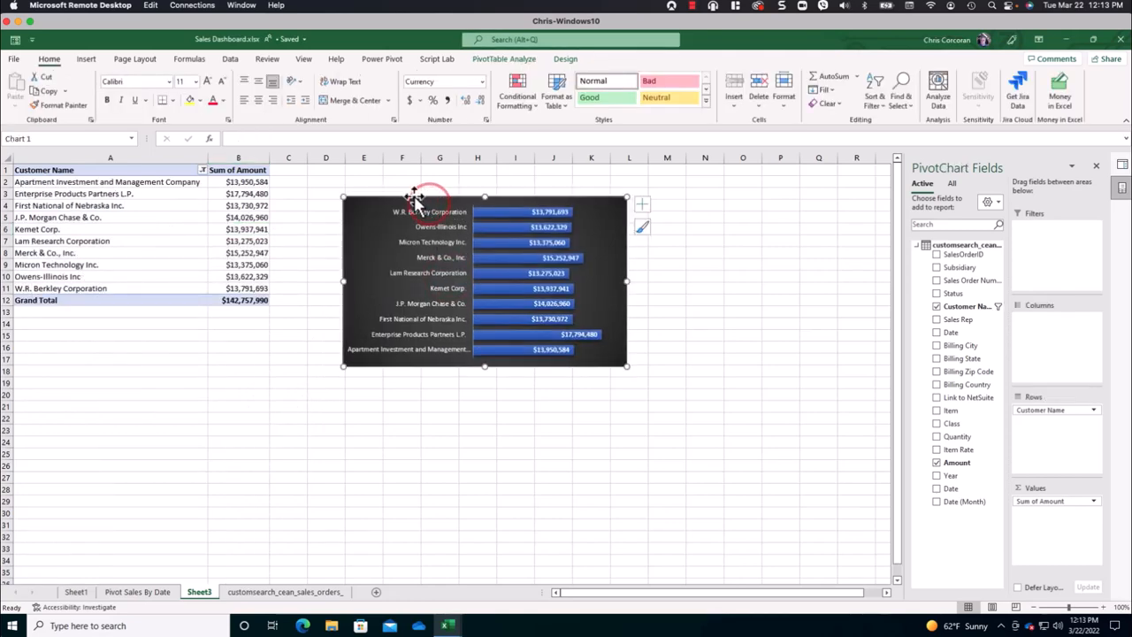
Sort the customers by Sum of Amount from smallest to largest and shift the chart slightly up beside the PivotTable.
{"action": "right_click", "coordinate": [246, 182]}
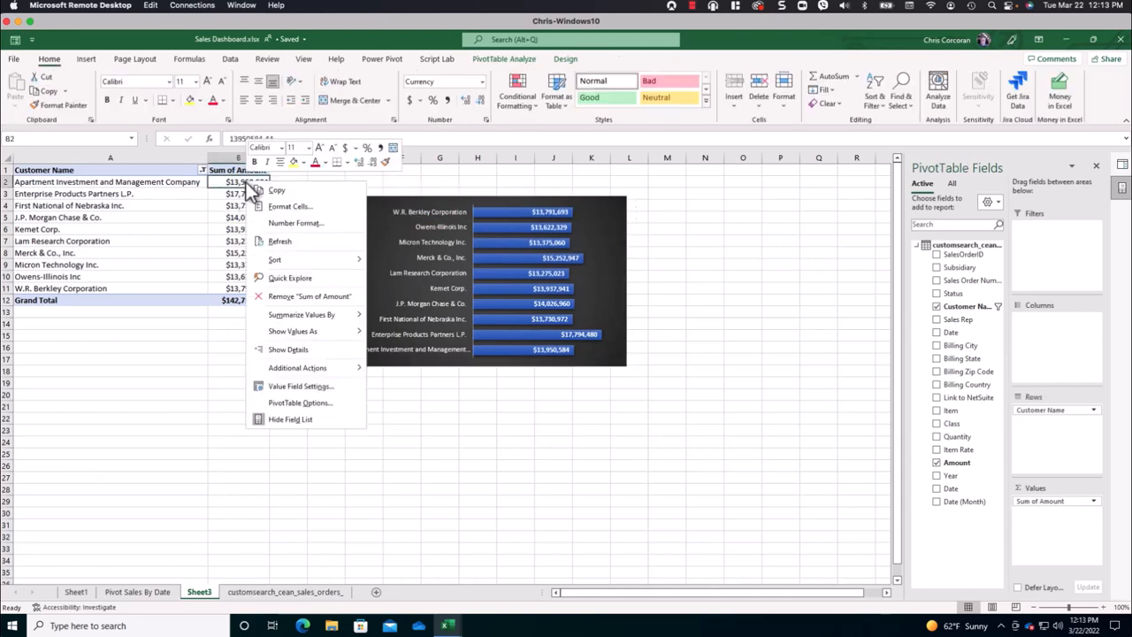
{"action": "left_click", "coordinate": [392, 201]}
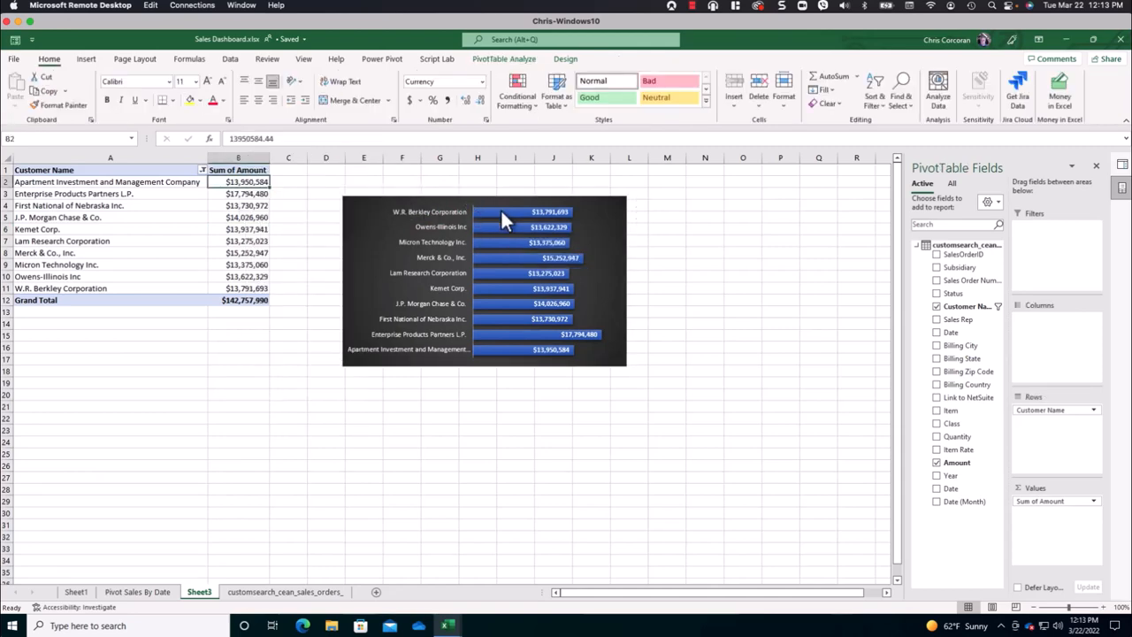
{"action": "right_click", "coordinate": [247, 181]}
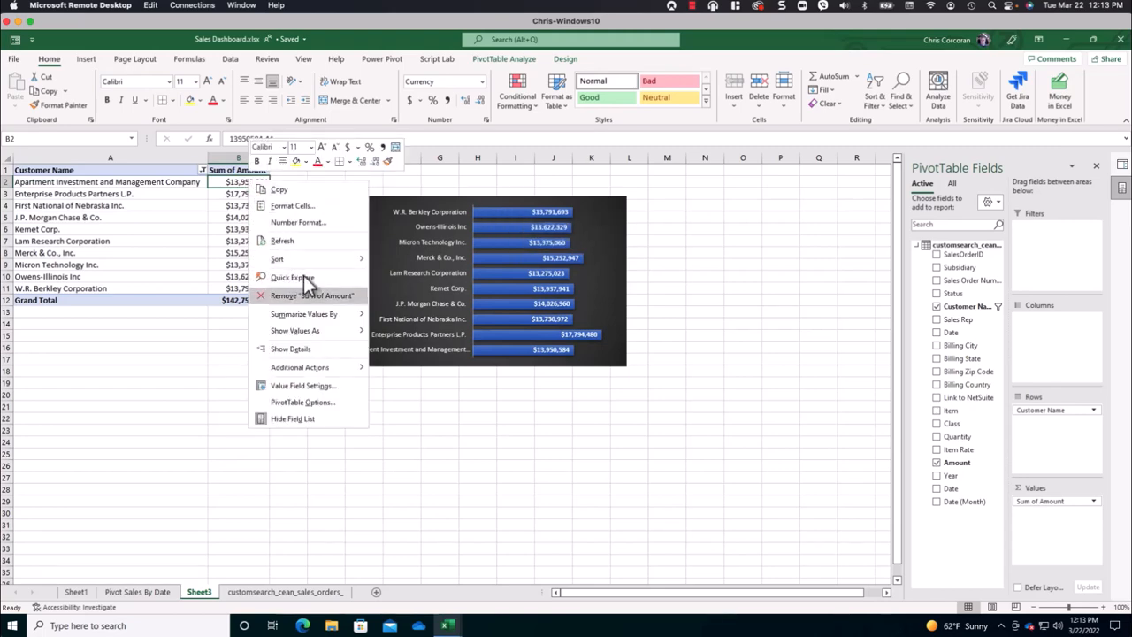
{"action": "mouse_move", "coordinate": [329, 261]}
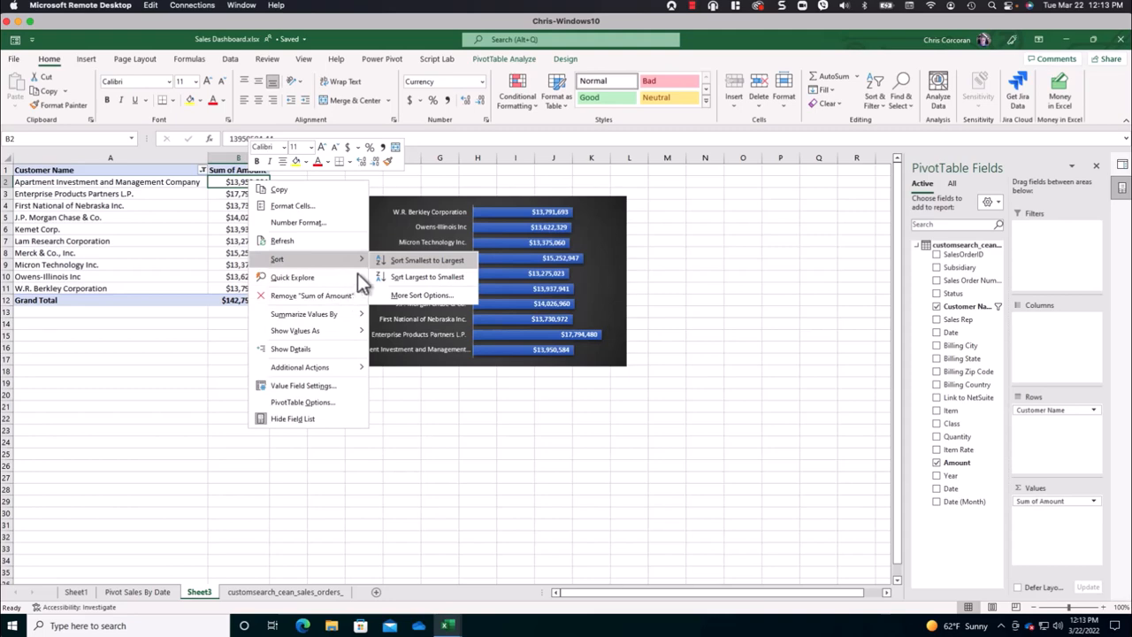
{"action": "left_click", "coordinate": [408, 262]}
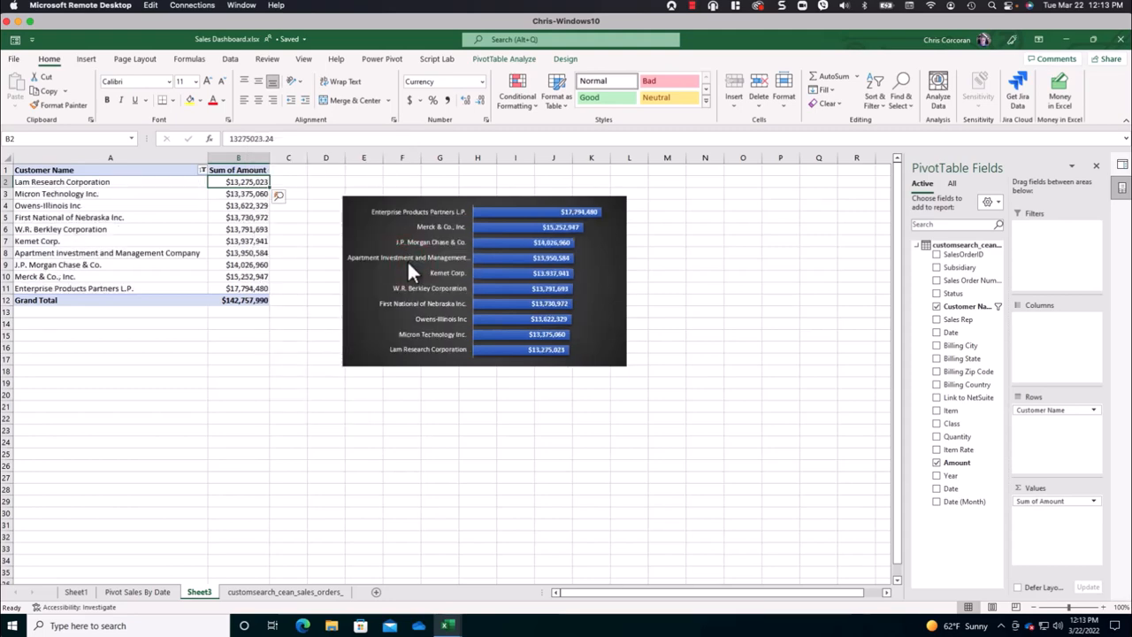
{"action": "left_click_drag", "start_coordinate": [451, 200], "coordinate": [458, 190]}
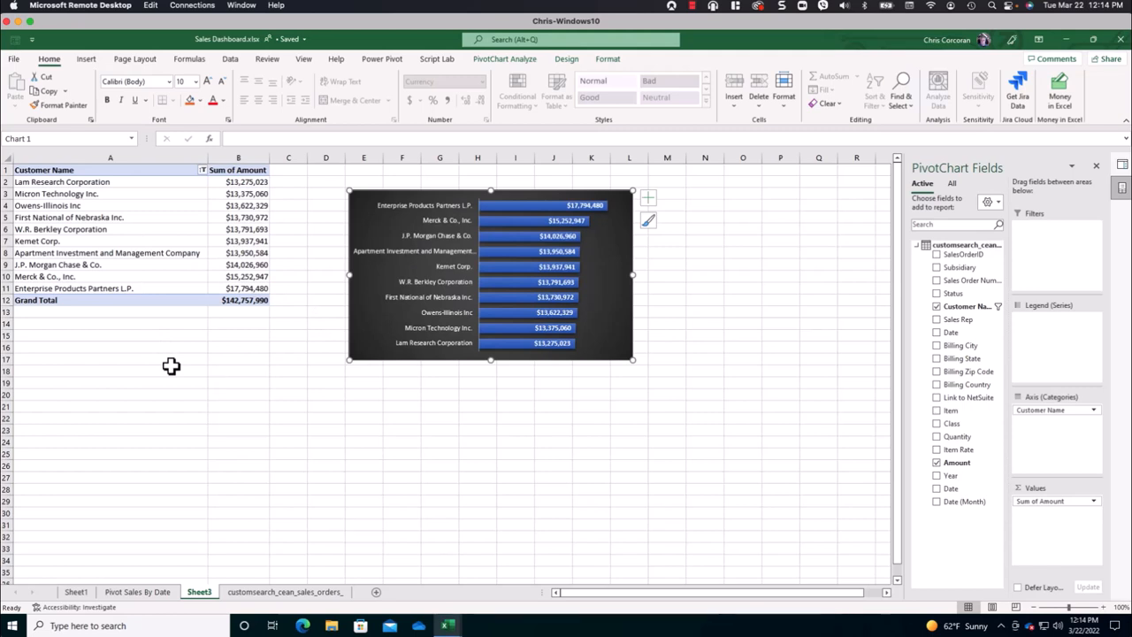
Change the name of the customer PivotTable to PivotSalesByCustomer.
{"action": "left_click", "coordinate": [138, 184]}
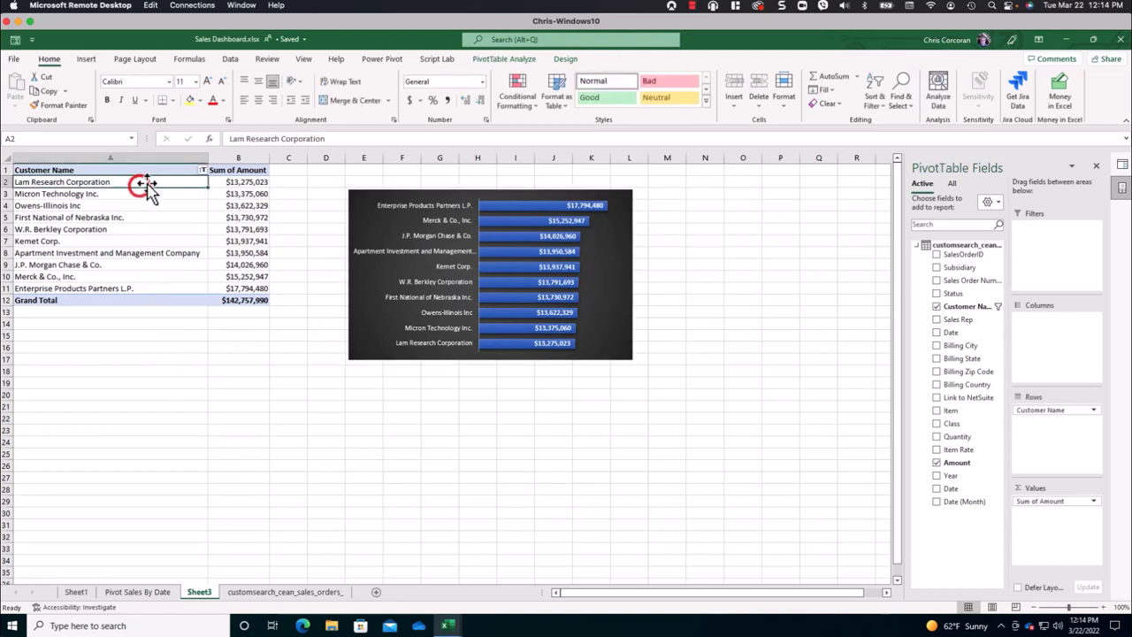
{"action": "left_click", "coordinate": [383, 59]}
{"action": "left_click", "coordinate": [503, 59]}
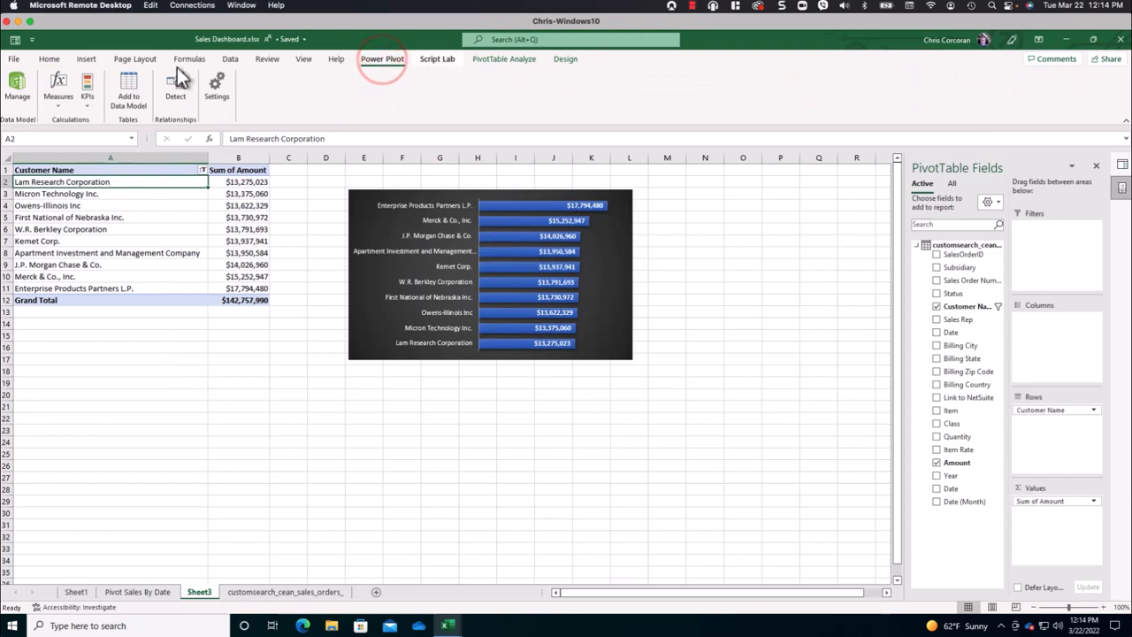
{"action": "left_click_drag", "start_coordinate": [21, 91], "coordinate": [58, 91]}
{"action": "type", "text": "SalesByCustomer"}
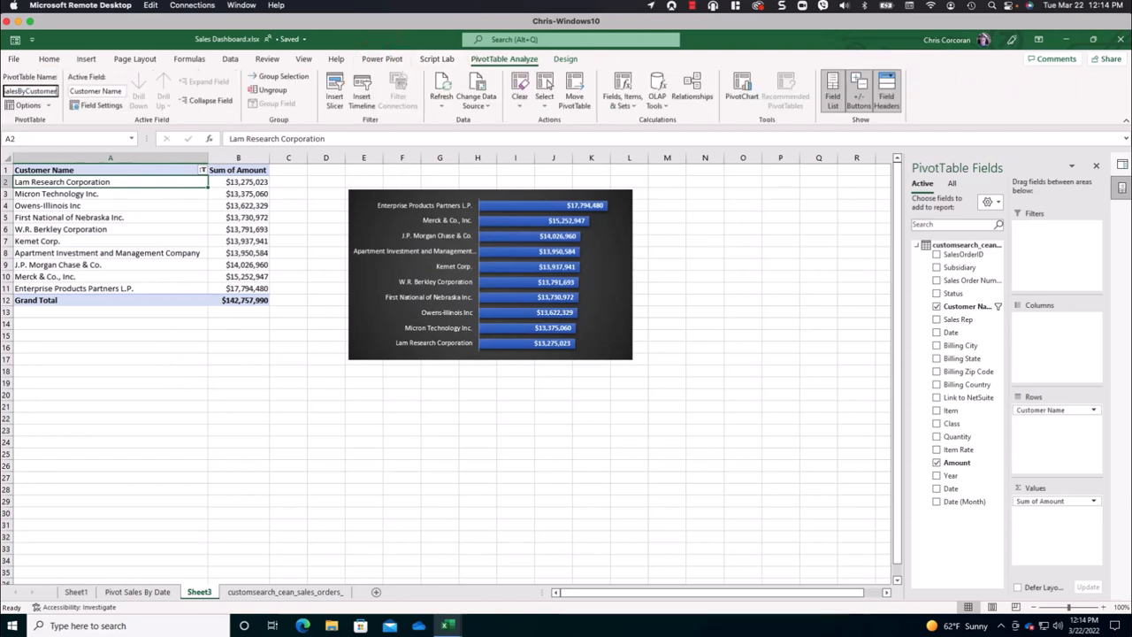
{"action": "key", "text": "Return"}
Rename the worksheet Sheet3 as Pivot Sales By Customer.
{"action": "double_click", "coordinate": [200, 592]}
{"action": "double_click", "coordinate": [200, 593]}
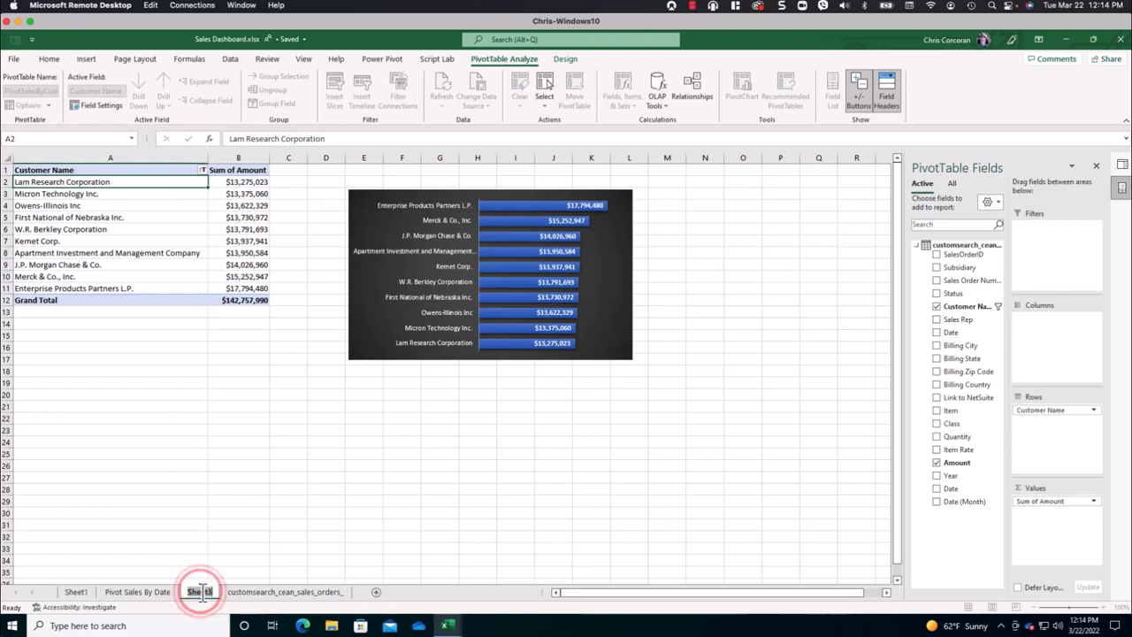
{"action": "type", "text": "Pivot"}
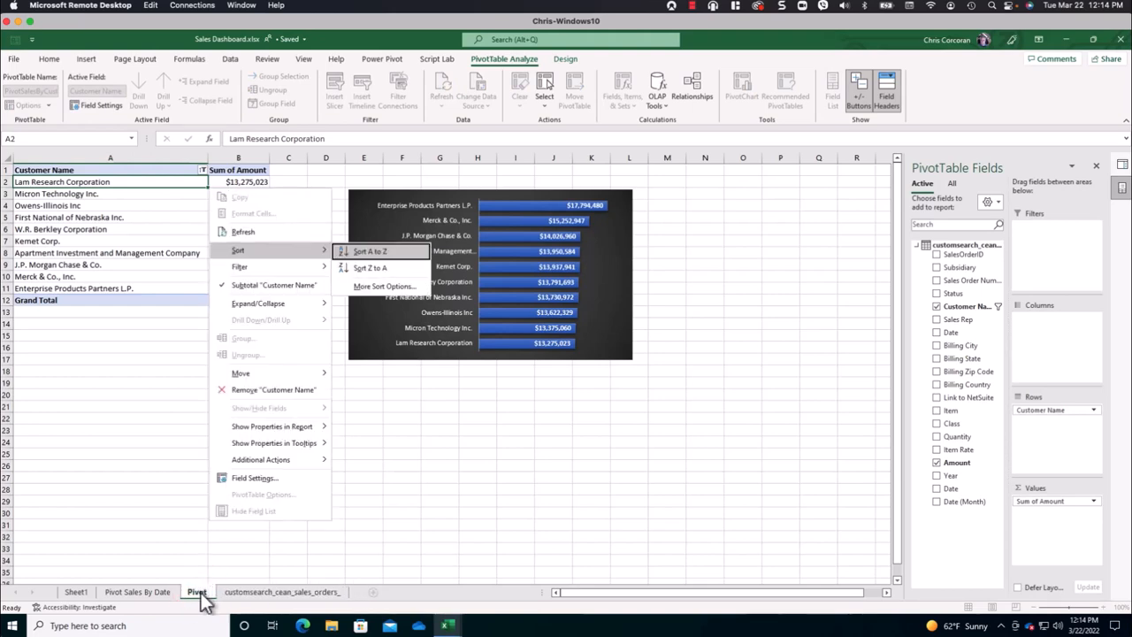
{"action": "type", "text": " Sales"}
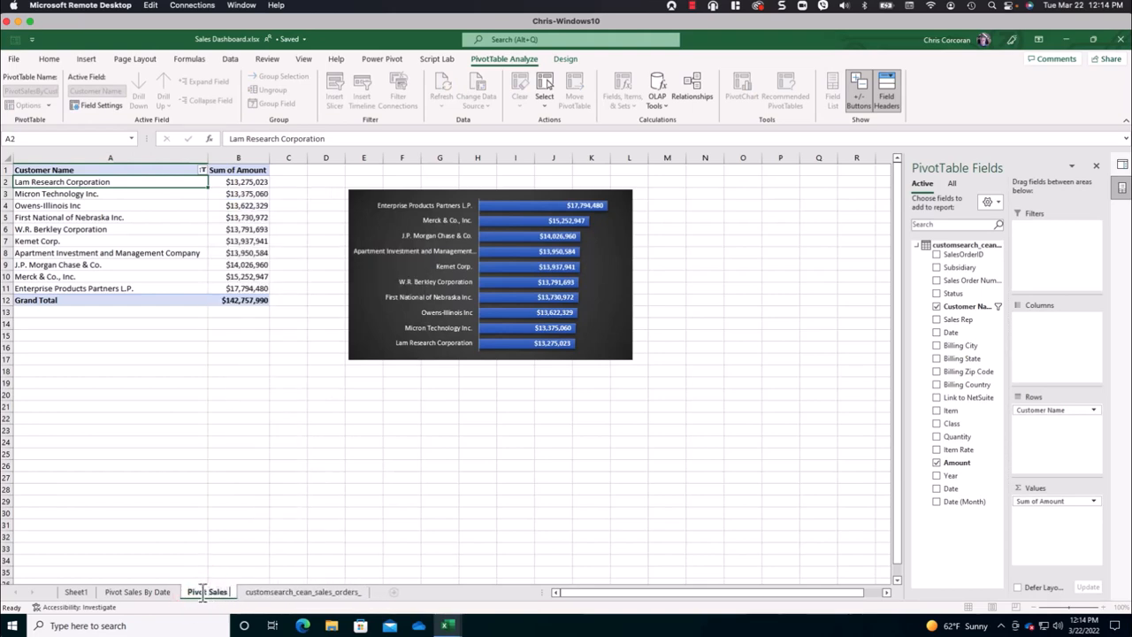
{"action": "type", "text": " By Customer"}
{"action": "key", "text": "Return"}
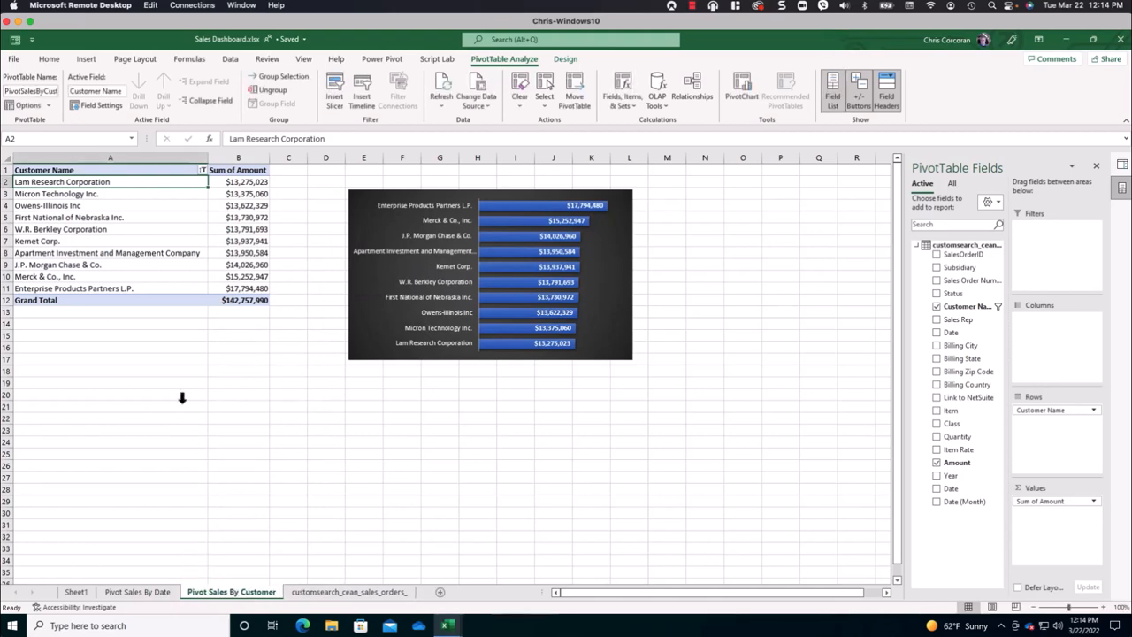
Copy the whole customer PivotTable and paste it at A1 of a new worksheet.
{"action": "left_click_drag", "start_coordinate": [160, 170], "coordinate": [242, 301]}
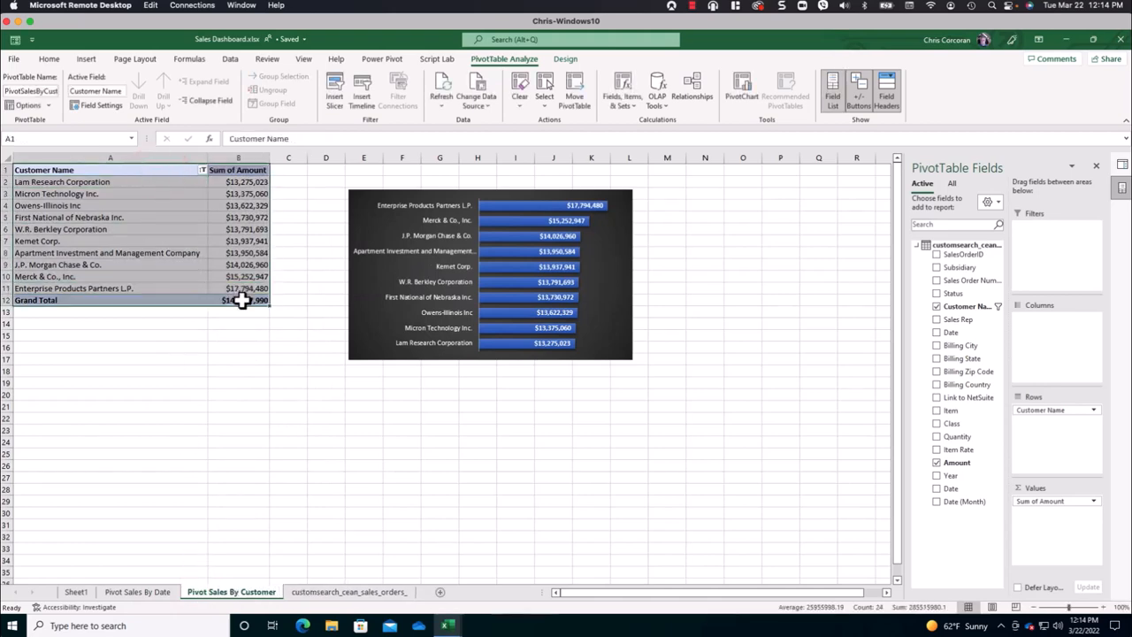
{"action": "key", "text": "ctrl+c"}
{"action": "left_click", "coordinate": [440, 592]}
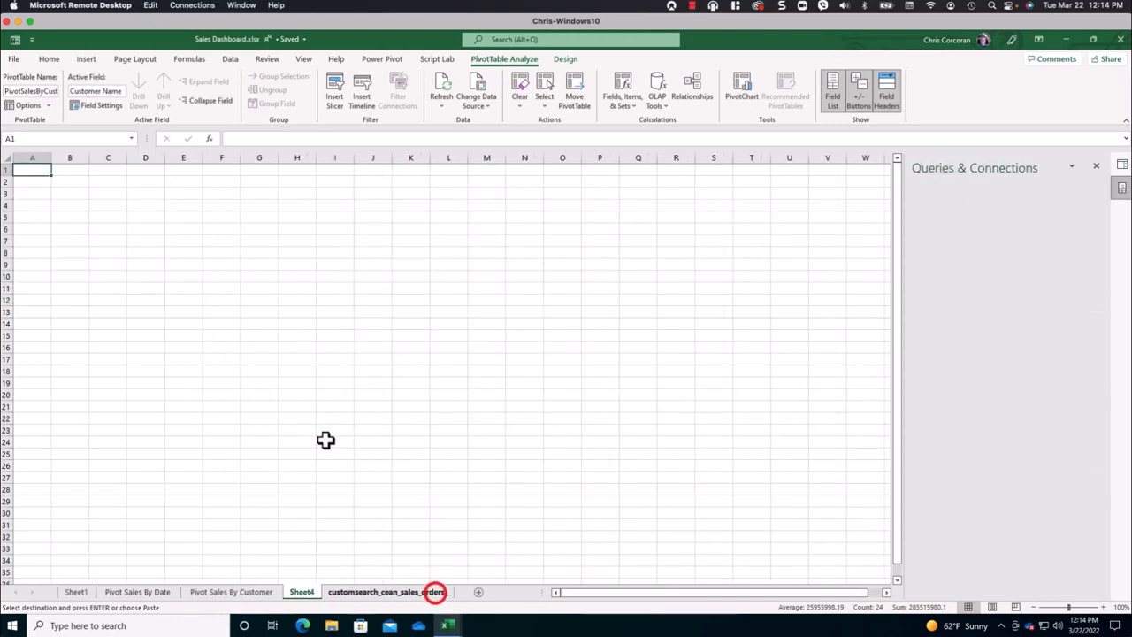
{"action": "key", "text": "ctrl+v"}
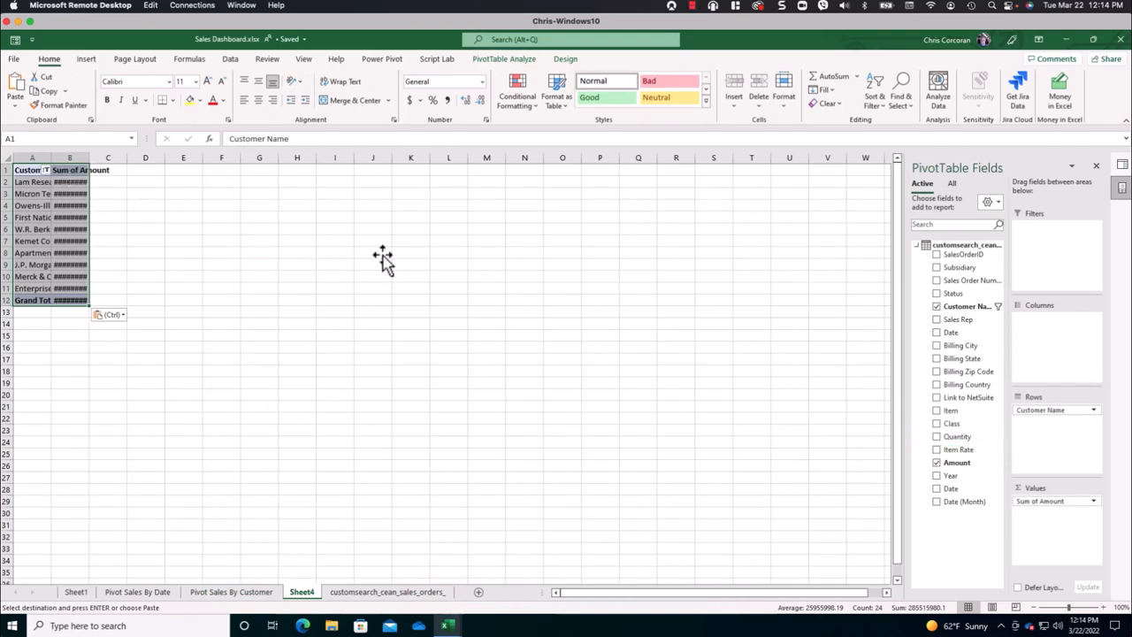
Replace Customer Name with Class in the rows of the pasted PivotTable and fit the column widths to their contents.
{"action": "left_click_drag", "start_coordinate": [1026, 409], "coordinate": [1027, 418]}
{"action": "left_click_drag", "start_coordinate": [973, 404], "coordinate": [966, 393]}
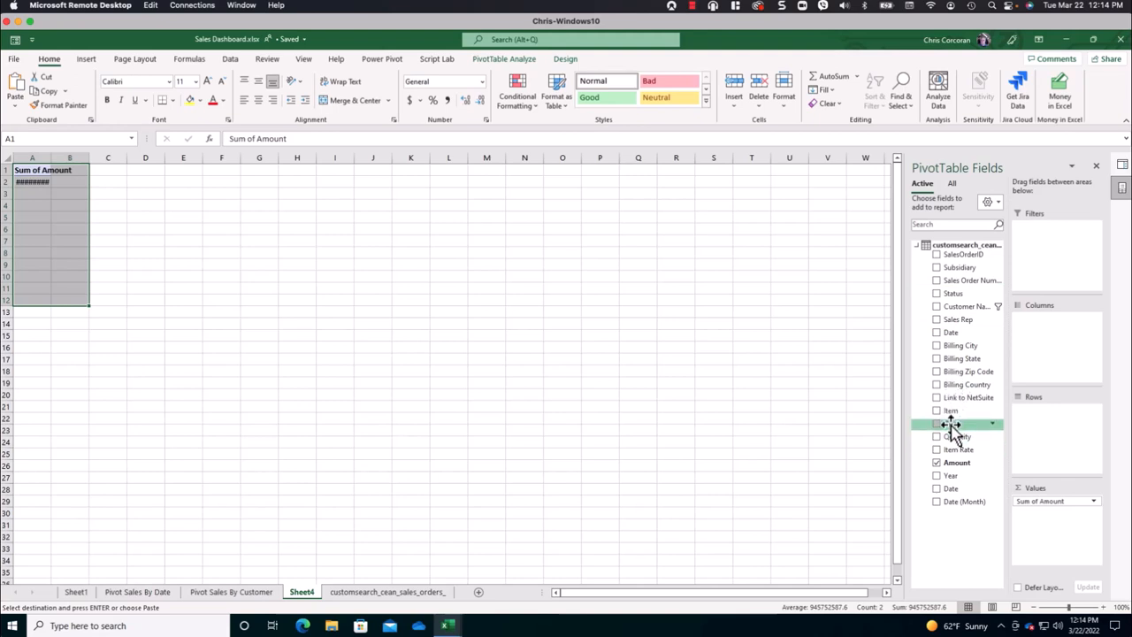
{"action": "left_click_drag", "start_coordinate": [951, 424], "coordinate": [1051, 426]}
{"action": "left_click_drag", "start_coordinate": [952, 424], "coordinate": [1051, 428]}
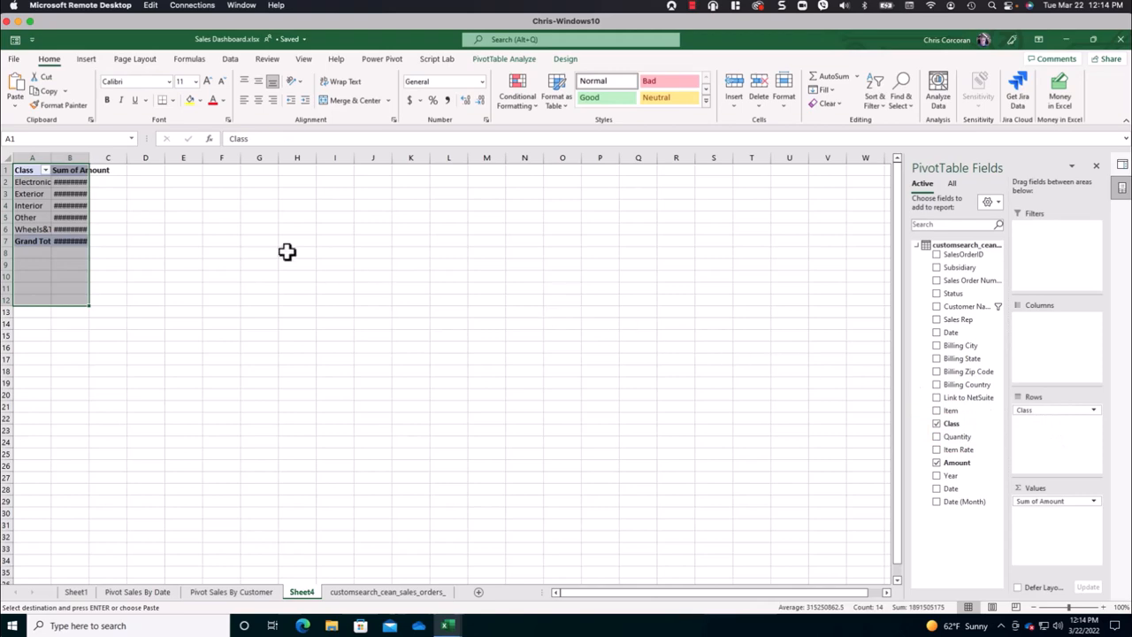
{"action": "left_click", "coordinate": [6, 160]}
{"action": "double_click", "coordinate": [89, 158]}
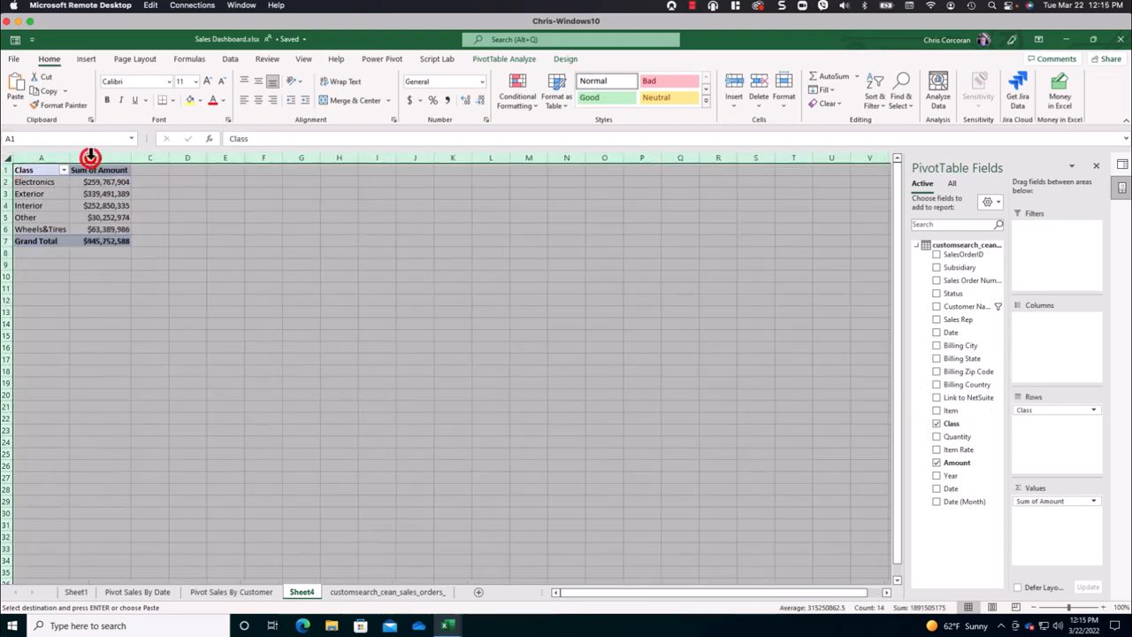
Insert a PivotChart for the class PivotTable using the saved dark bar chart template and shift it slightly up.
{"action": "left_click", "coordinate": [105, 191]}
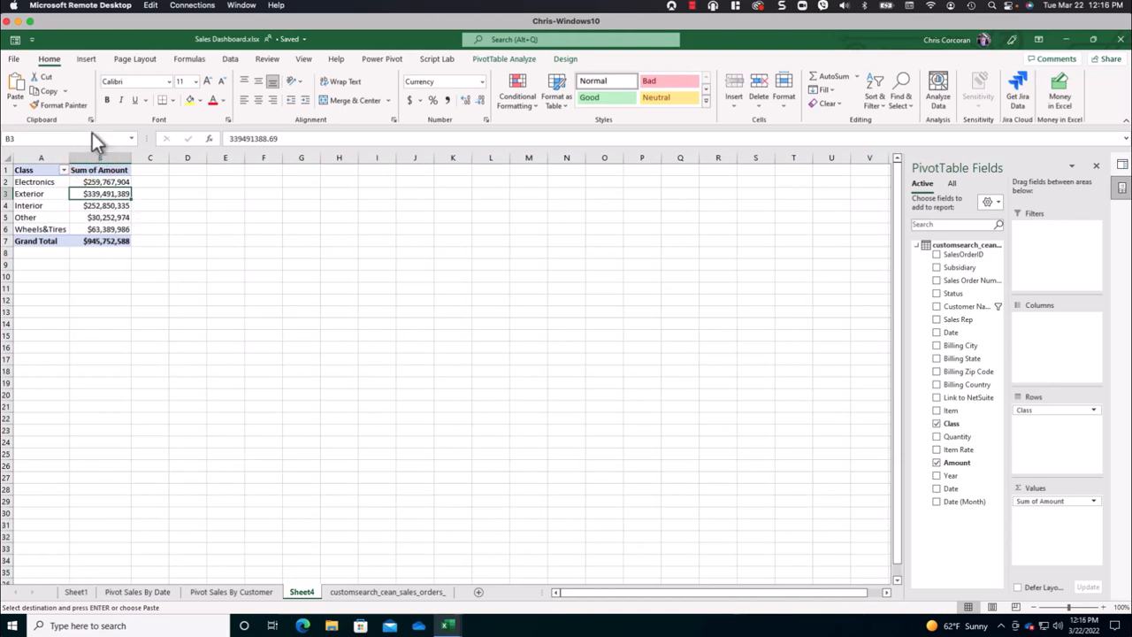
{"action": "left_click", "coordinate": [87, 61]}
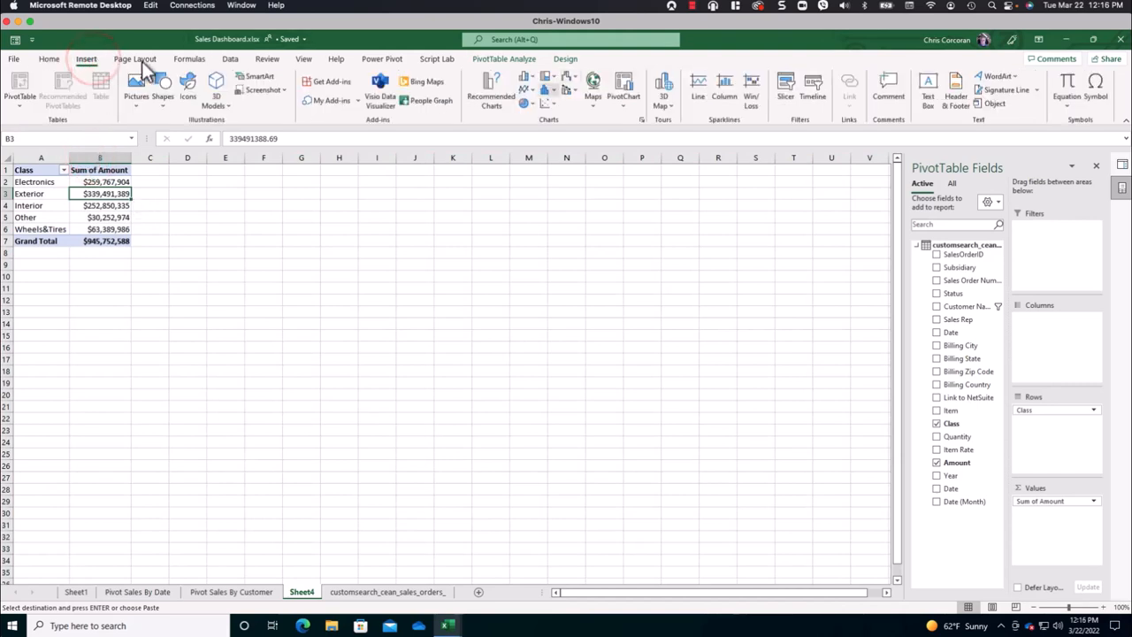
{"action": "left_click", "coordinate": [527, 78]}
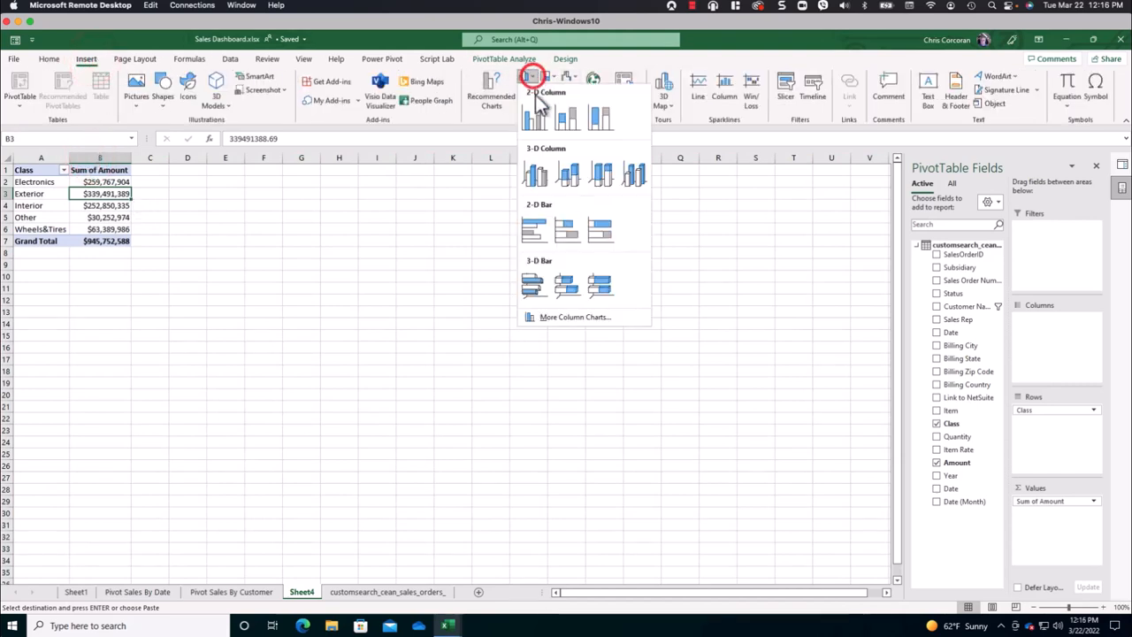
{"action": "left_click", "coordinate": [556, 316]}
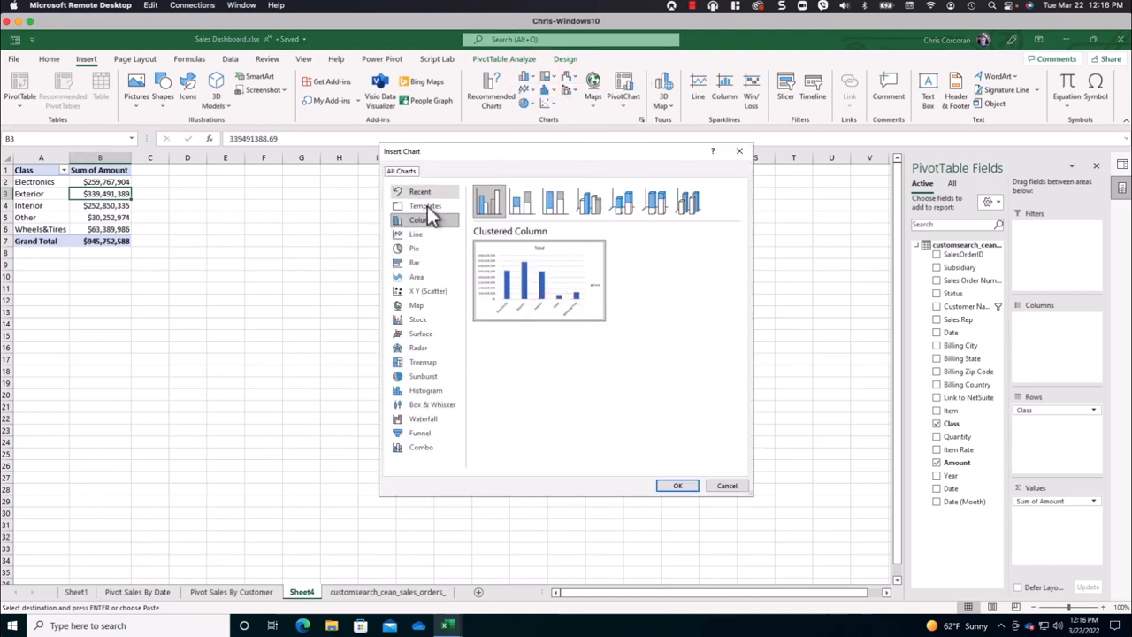
{"action": "left_click", "coordinate": [425, 203]}
{"action": "left_click", "coordinate": [522, 317]}
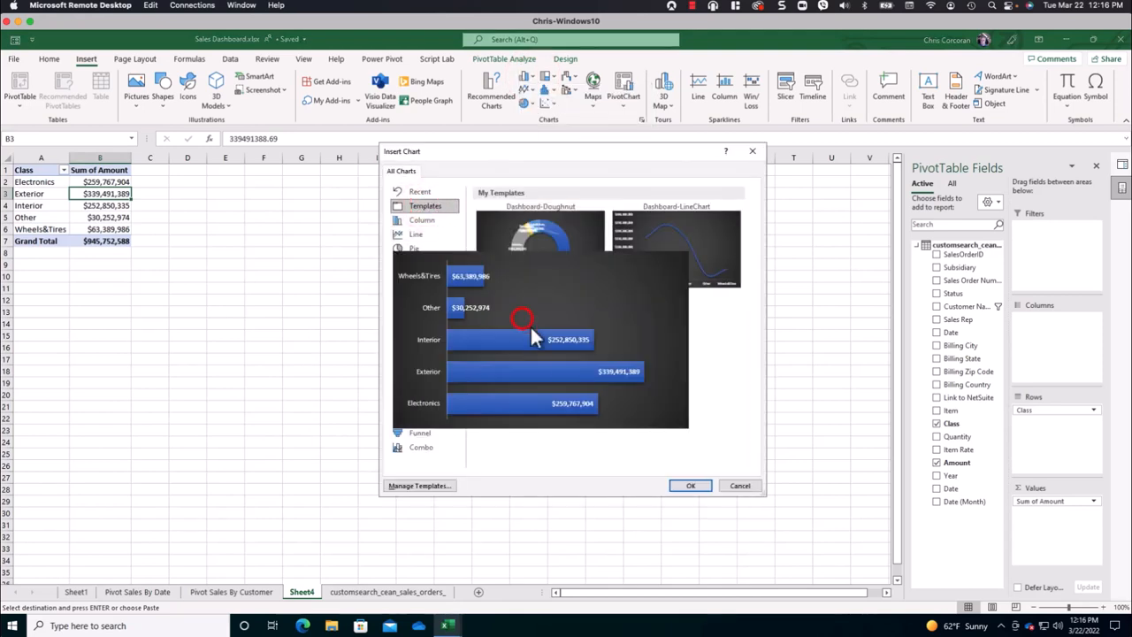
{"action": "left_click", "coordinate": [692, 486]}
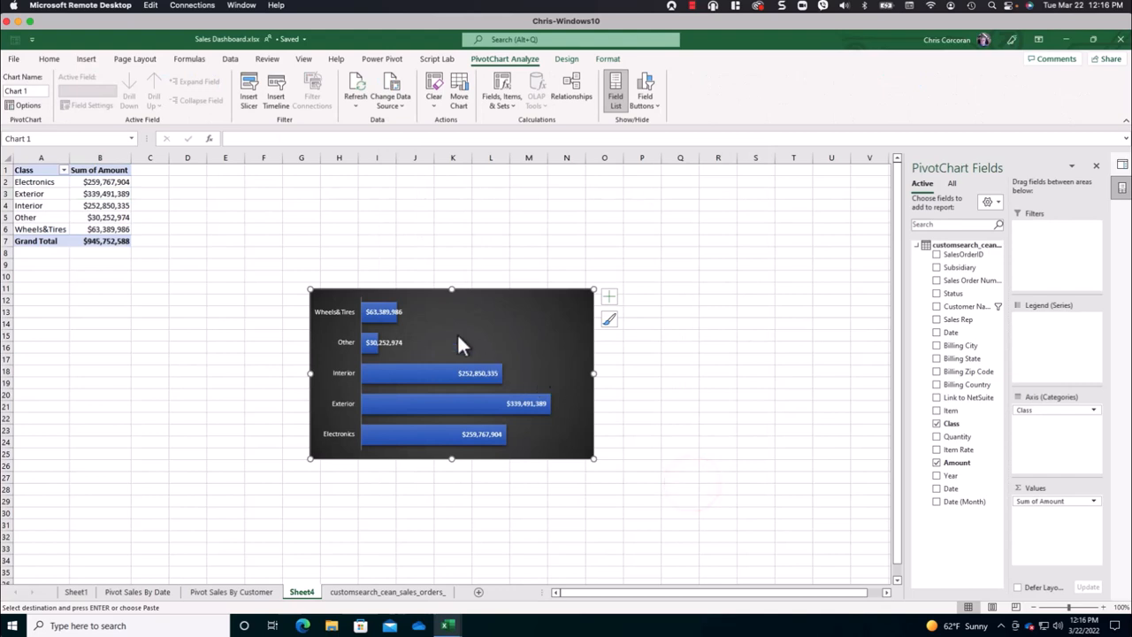
{"action": "left_click_drag", "start_coordinate": [390, 296], "coordinate": [387, 263]}
Sort the classes by Sum of Amount from smallest to largest.
{"action": "right_click", "coordinate": [112, 183]}
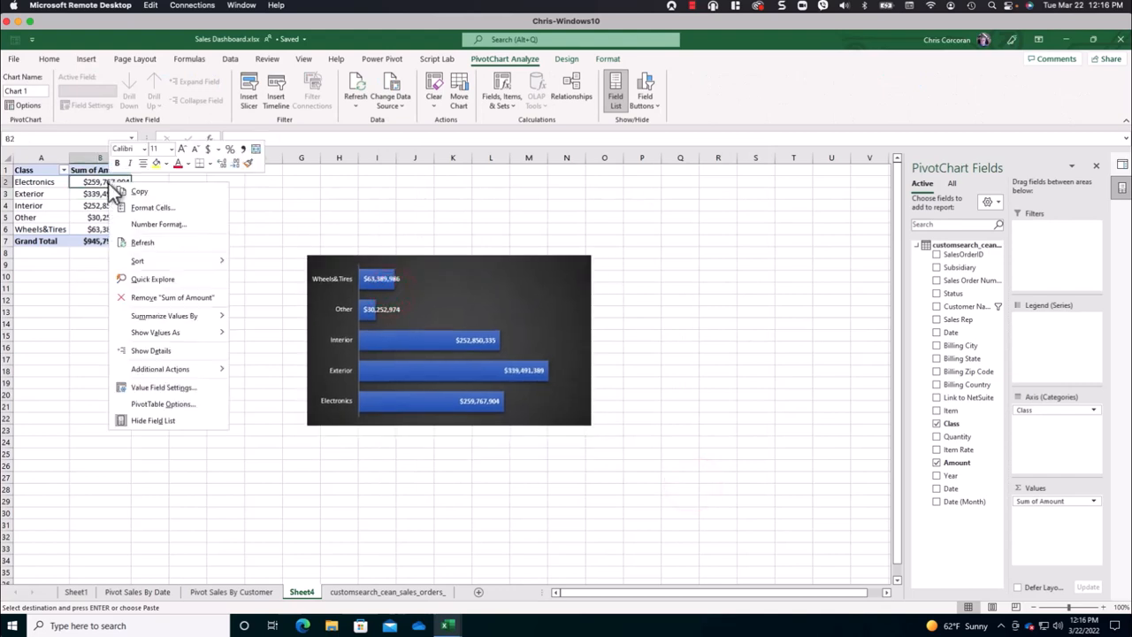
{"action": "mouse_move", "coordinate": [150, 260]}
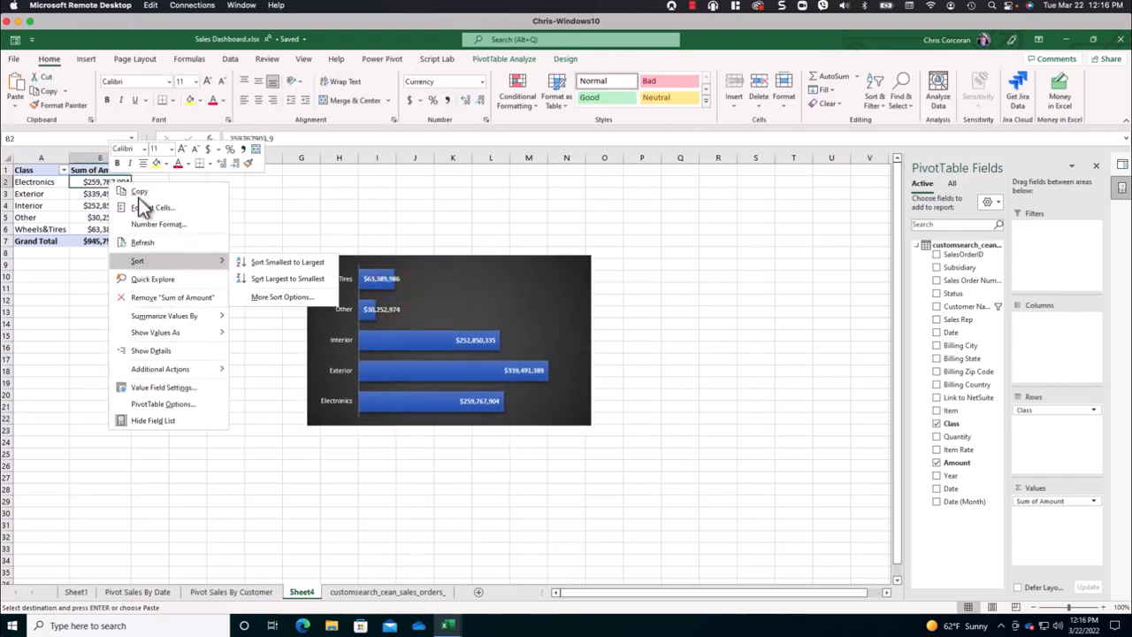
{"action": "left_click", "coordinate": [277, 265]}
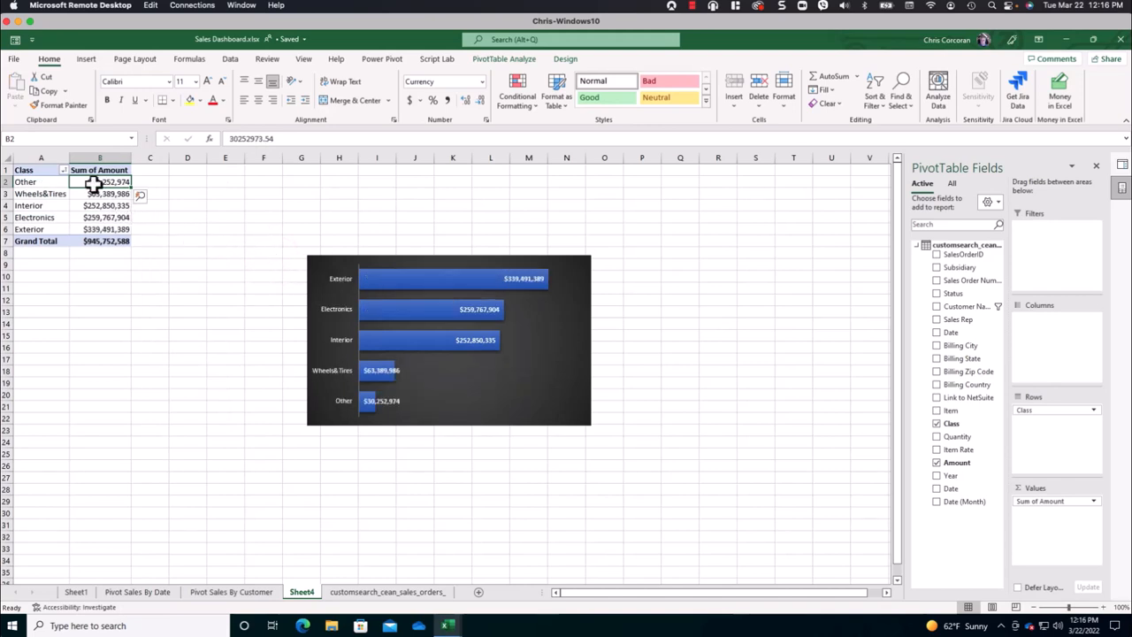
Change the class PivotTable's name to PivotSalesByClass and move the bar chart closer to the PivotTable.
{"action": "left_click", "coordinate": [486, 60]}
{"action": "left_click", "coordinate": [38, 91]}
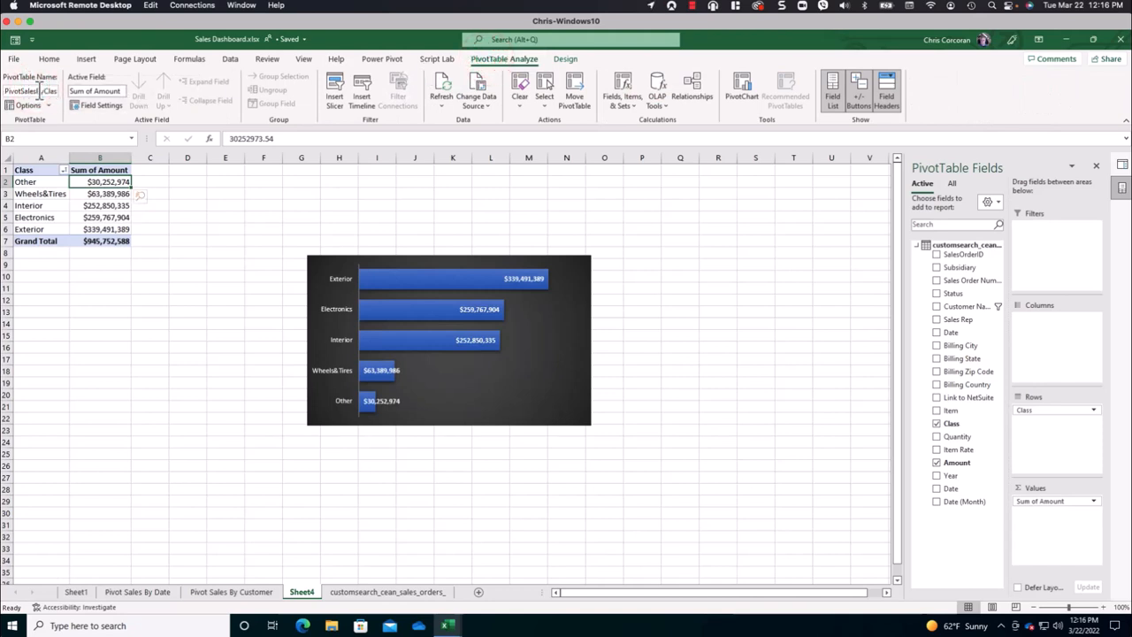
{"action": "mouse_move", "coordinate": [91, 193]}
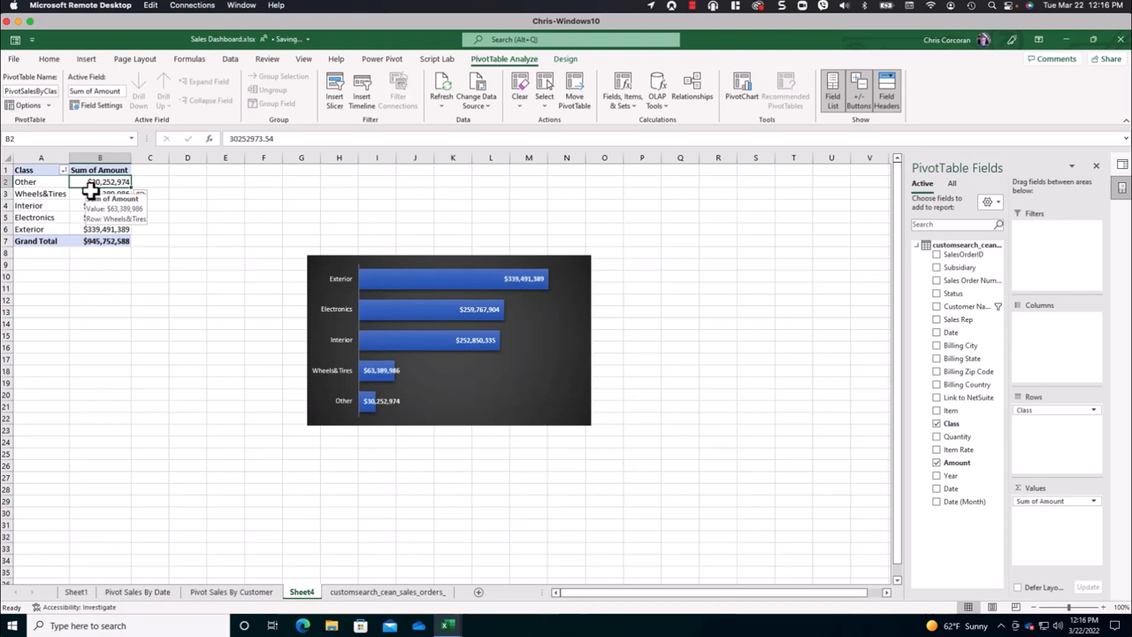
{"action": "left_click_drag", "start_coordinate": [368, 257], "coordinate": [325, 214]}
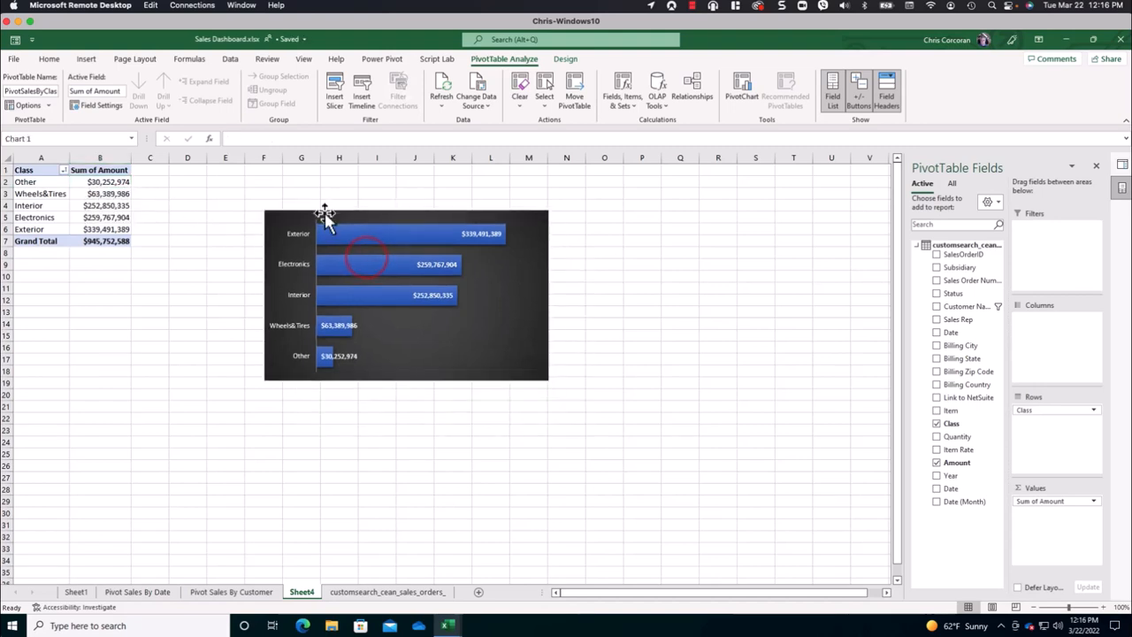
Rename the worksheet Sheet4 as Pivot Sales By Class.
{"action": "double_click", "coordinate": [303, 592]}
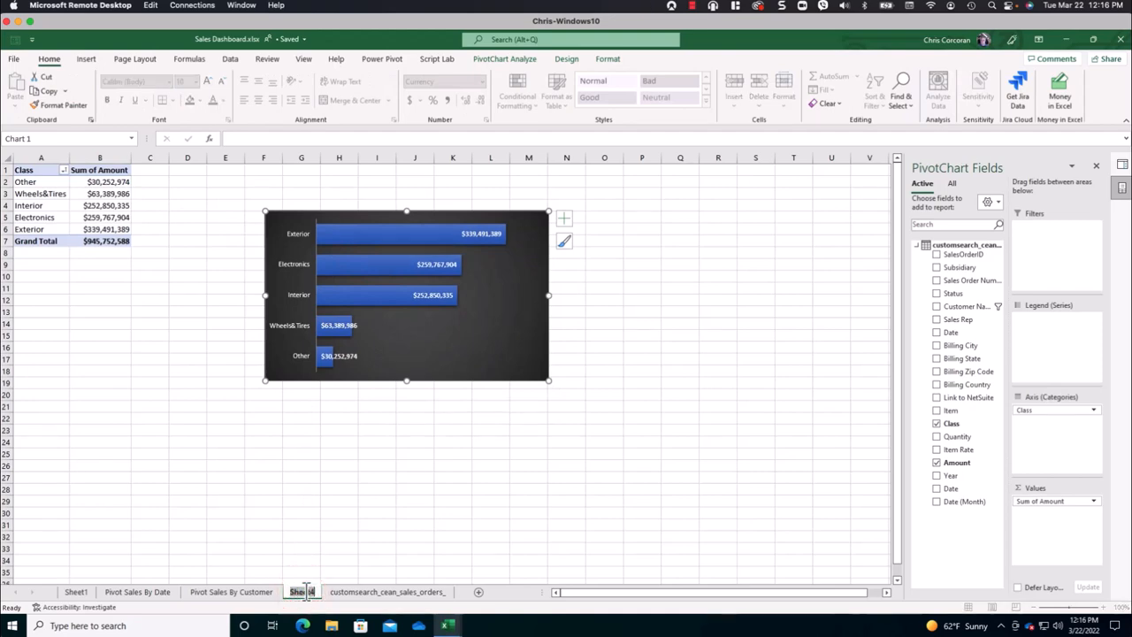
{"action": "type", "text": "Pivot Sales By Class"}
{"action": "key", "text": "Return"}
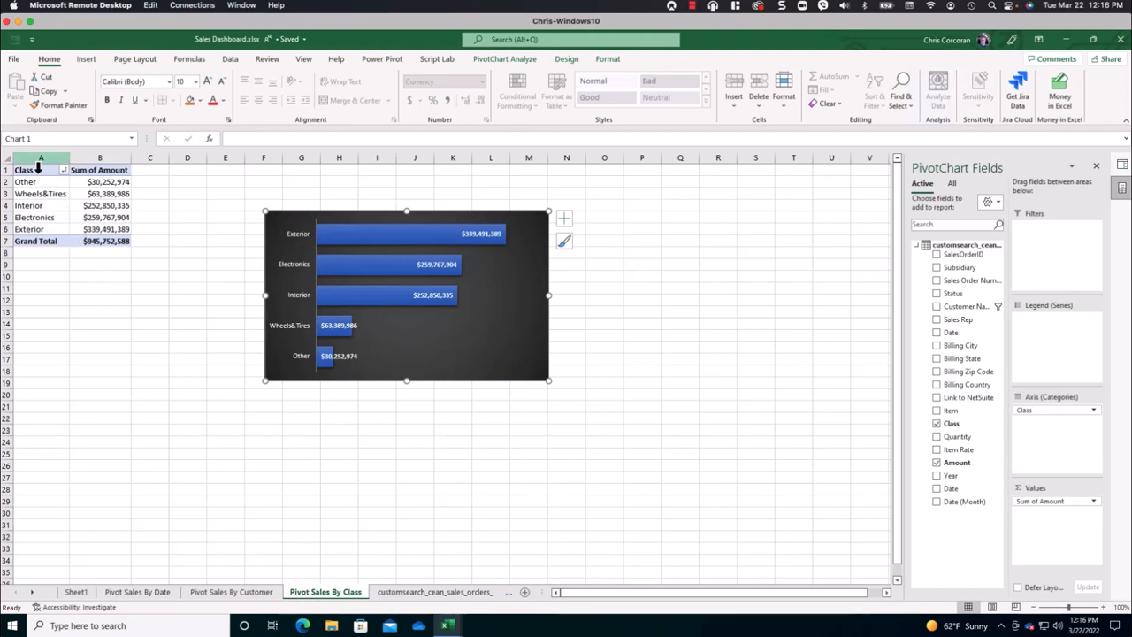
Copy the whole class PivotTable and paste it at A1 of a new worksheet.
{"action": "left_click_drag", "start_coordinate": [27, 168], "coordinate": [104, 245]}
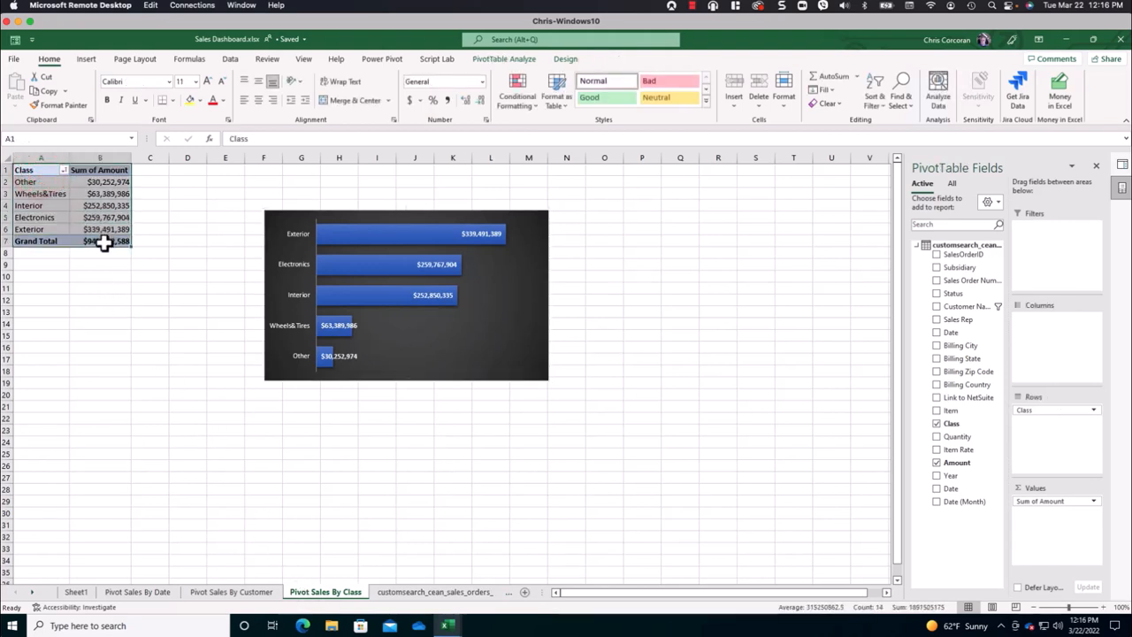
{"action": "key", "text": "ctrl+c"}
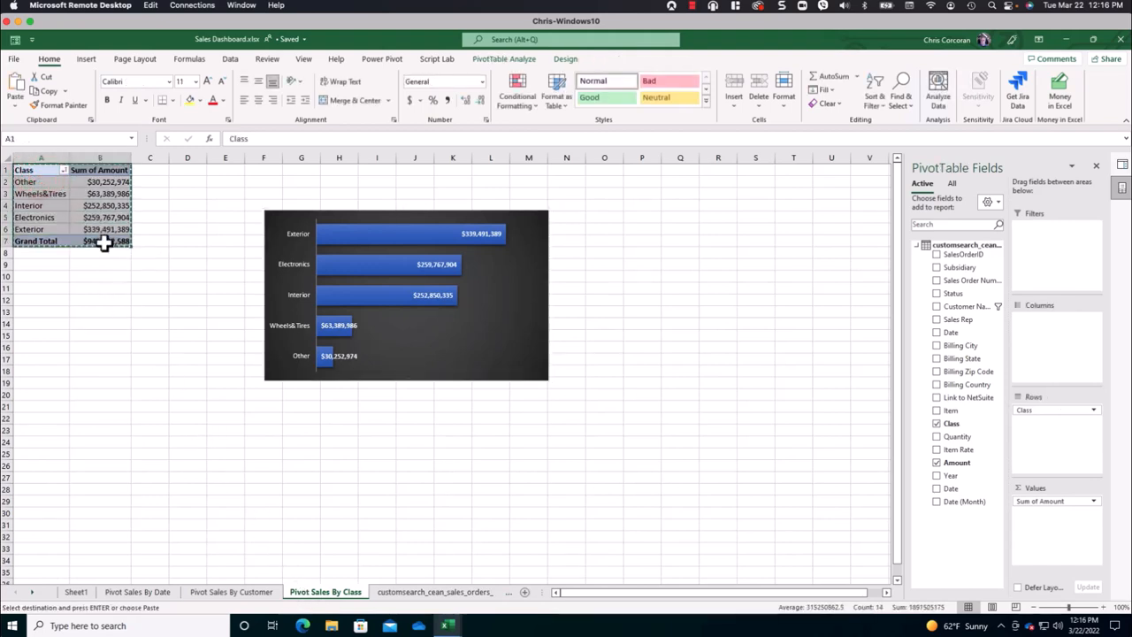
{"action": "left_click", "coordinate": [526, 592]}
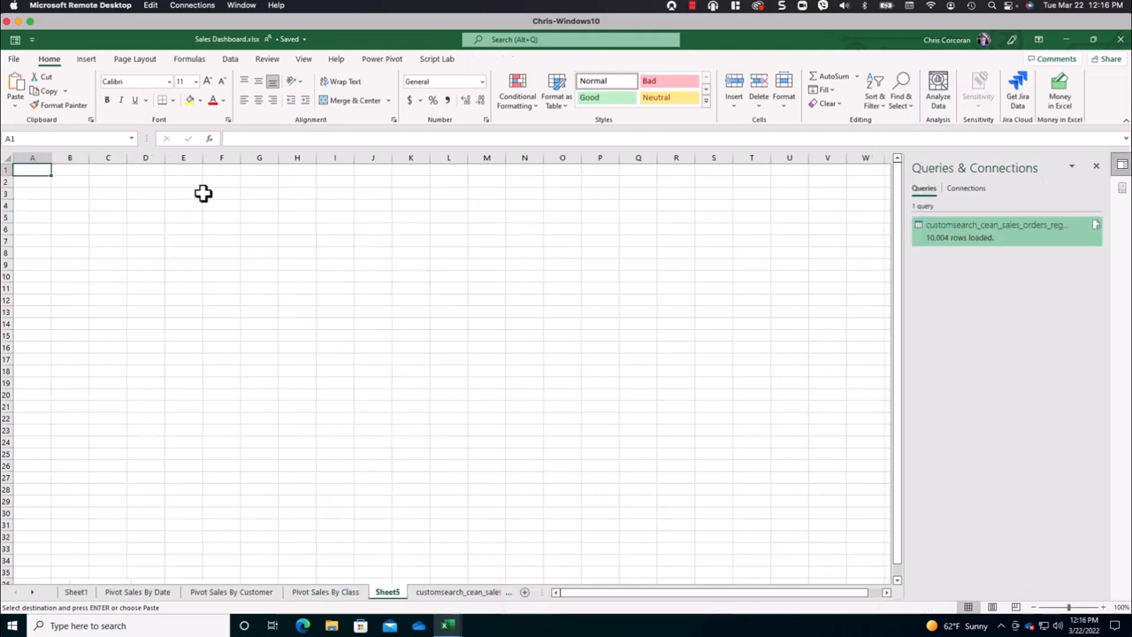
{"action": "key", "text": "ctrl+v"}
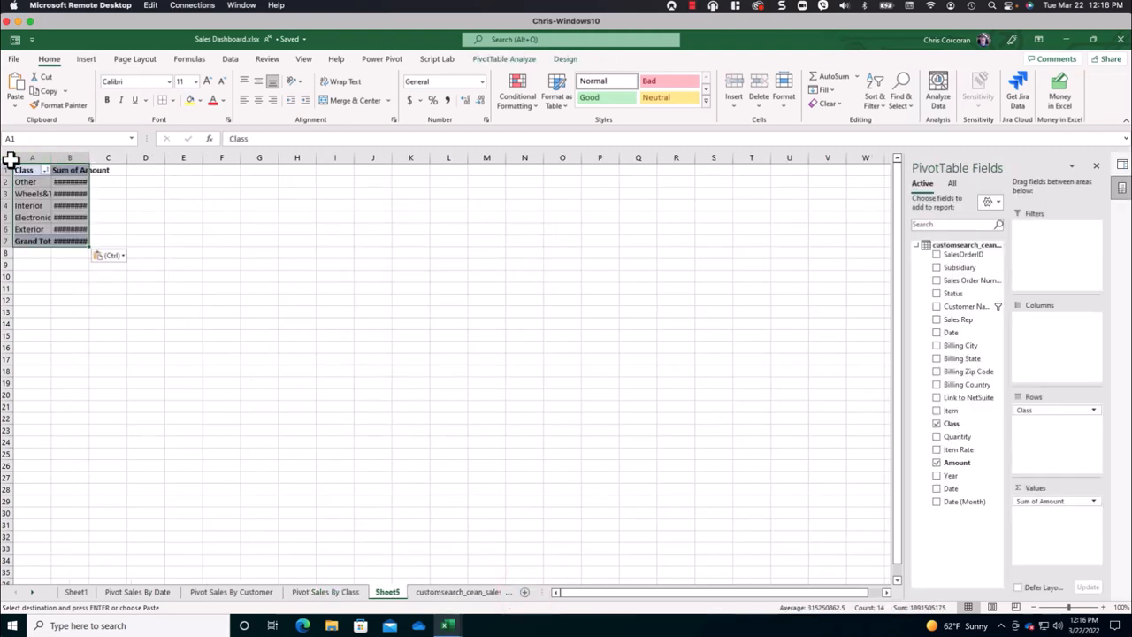
Fit the column widths on Sheet5 and replace Class with Subsidiary in the PivotTable's rows.
{"action": "left_click", "coordinate": [8, 159]}
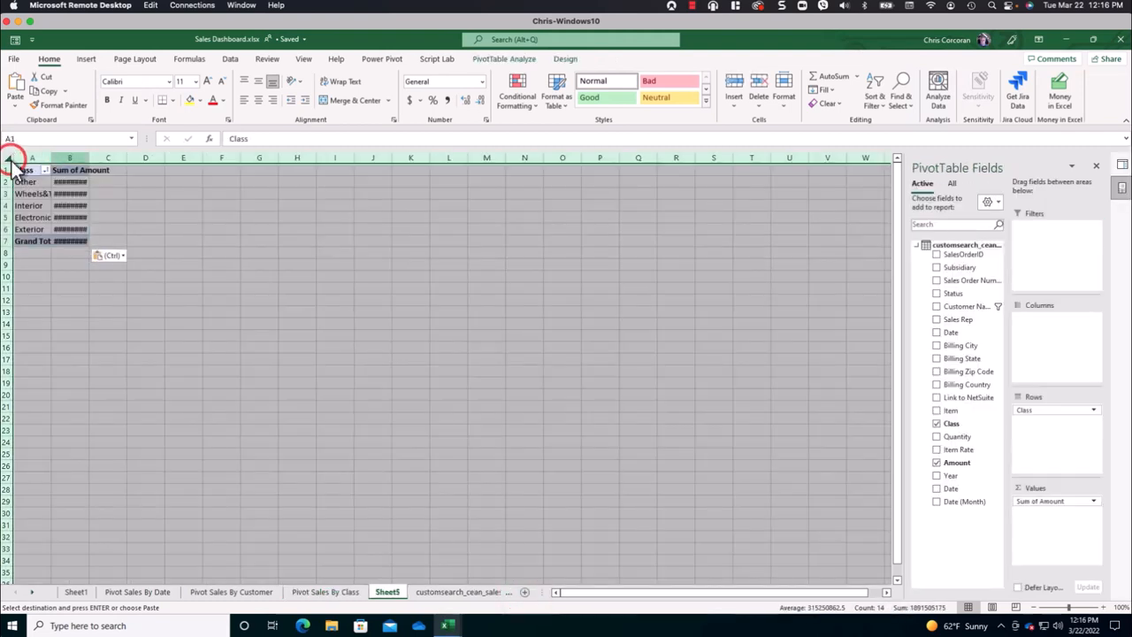
{"action": "double_click", "coordinate": [90, 159]}
{"action": "left_click", "coordinate": [112, 180]}
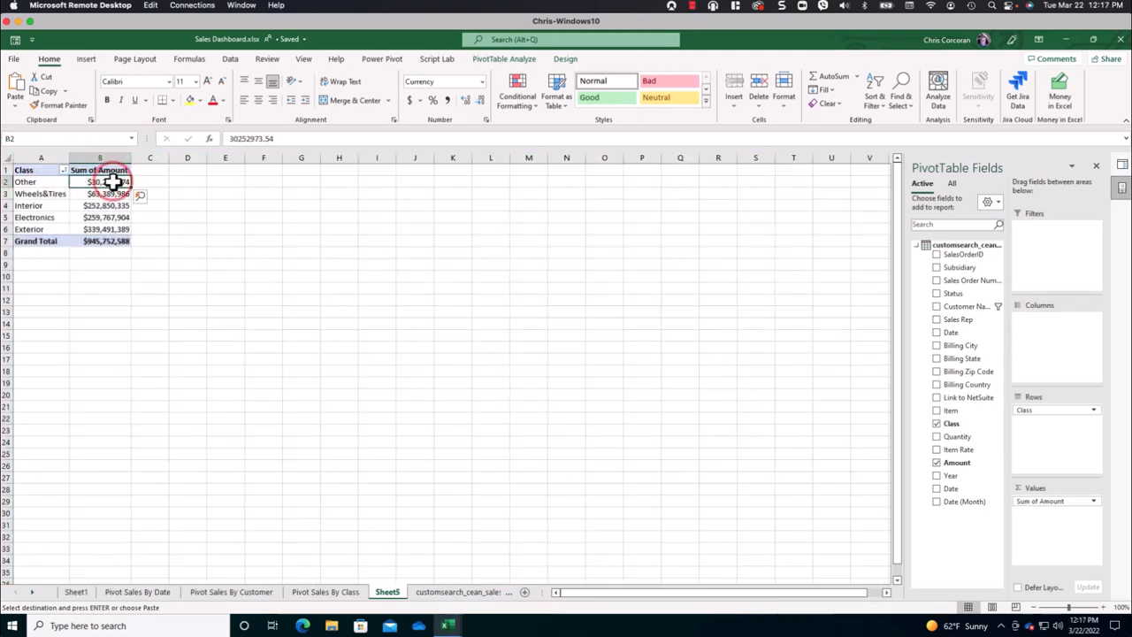
{"action": "left_click_drag", "start_coordinate": [1052, 416], "coordinate": [964, 387]}
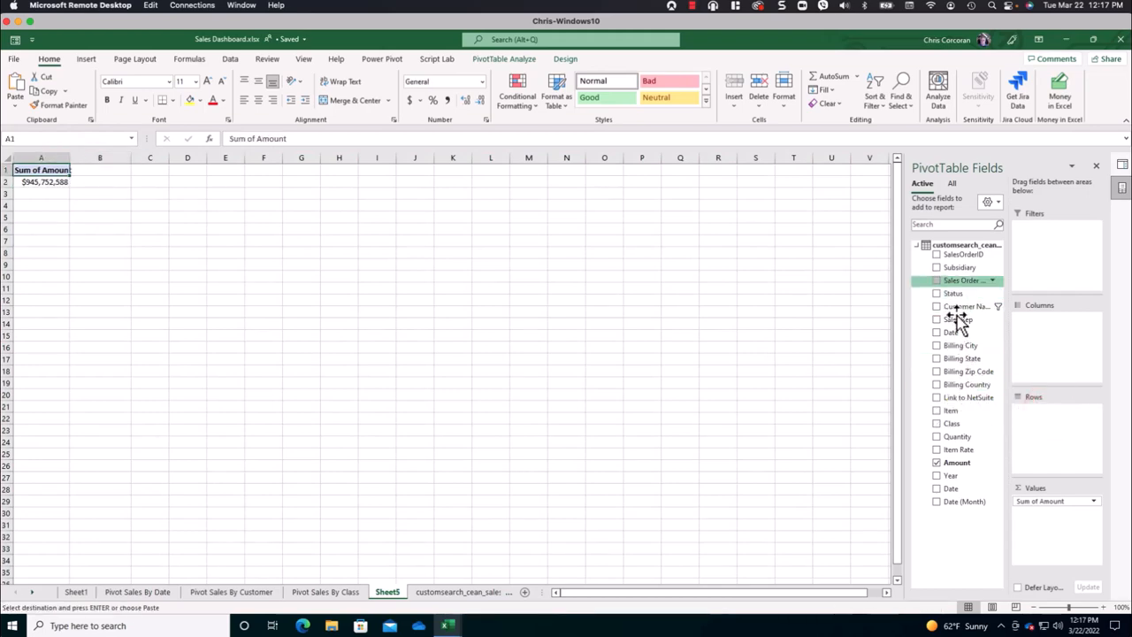
{"action": "left_click_drag", "start_coordinate": [953, 267], "coordinate": [1054, 421]}
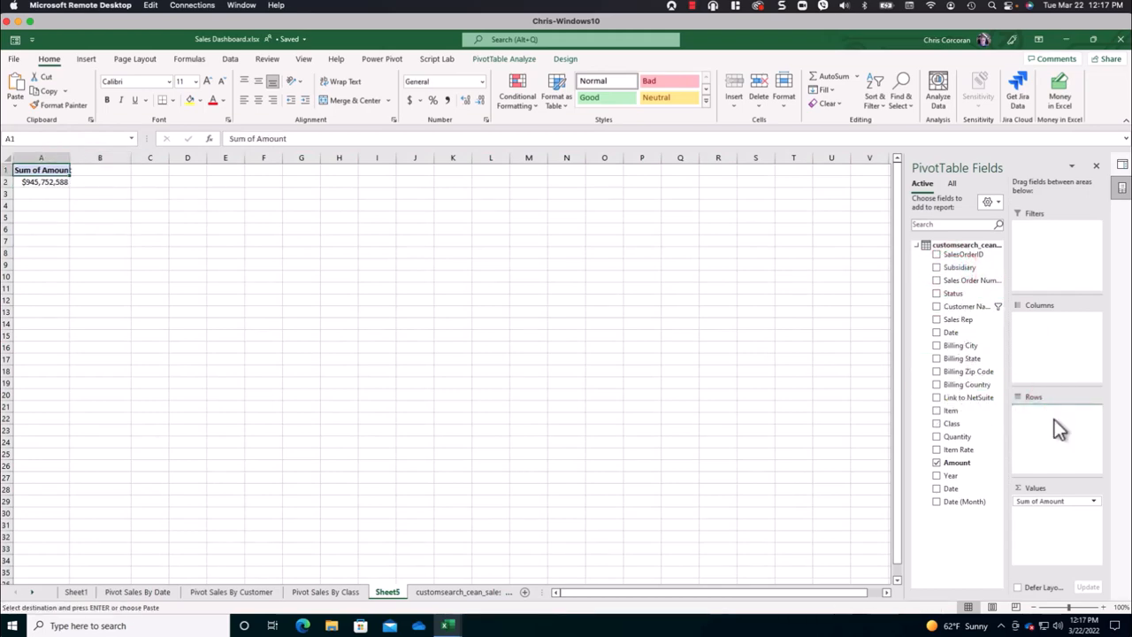
Insert a PivotChart for the subsidiary PivotTable using the Dashboard-Doughnut template.
{"action": "left_click", "coordinate": [98, 183]}
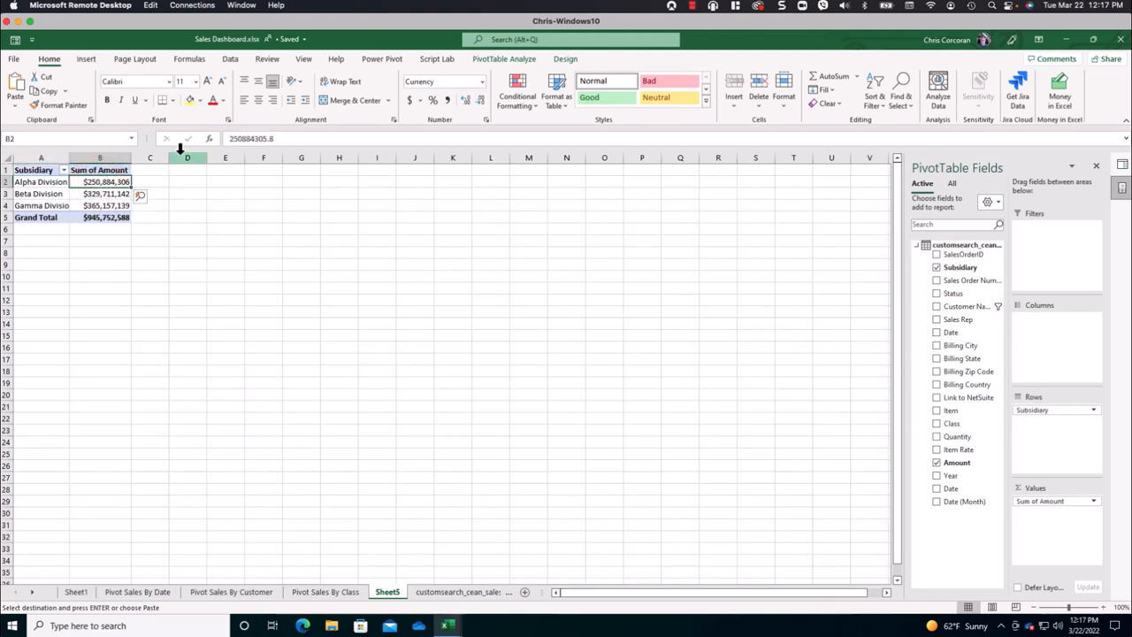
{"action": "left_click", "coordinate": [86, 59]}
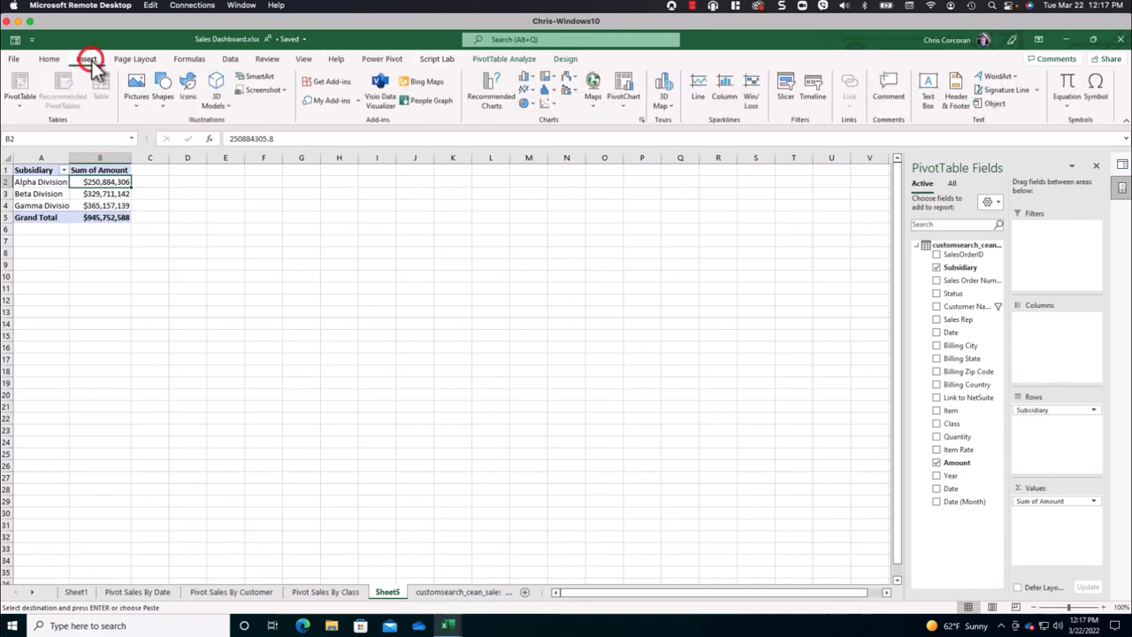
{"action": "left_click", "coordinate": [533, 76]}
{"action": "left_click", "coordinate": [586, 318]}
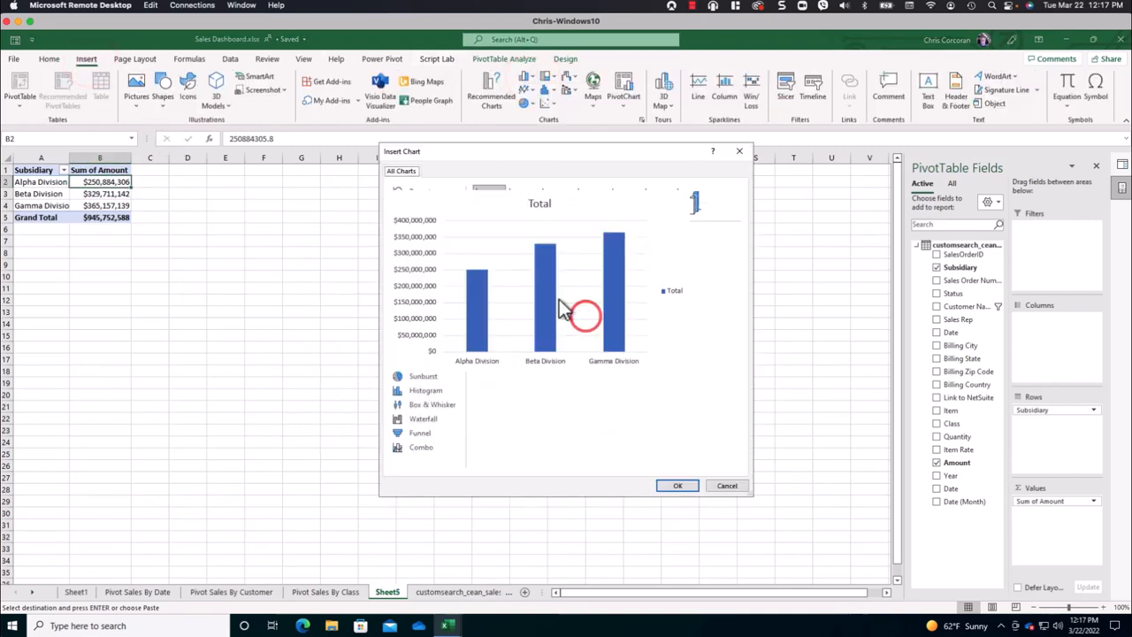
{"action": "left_click", "coordinate": [421, 207]}
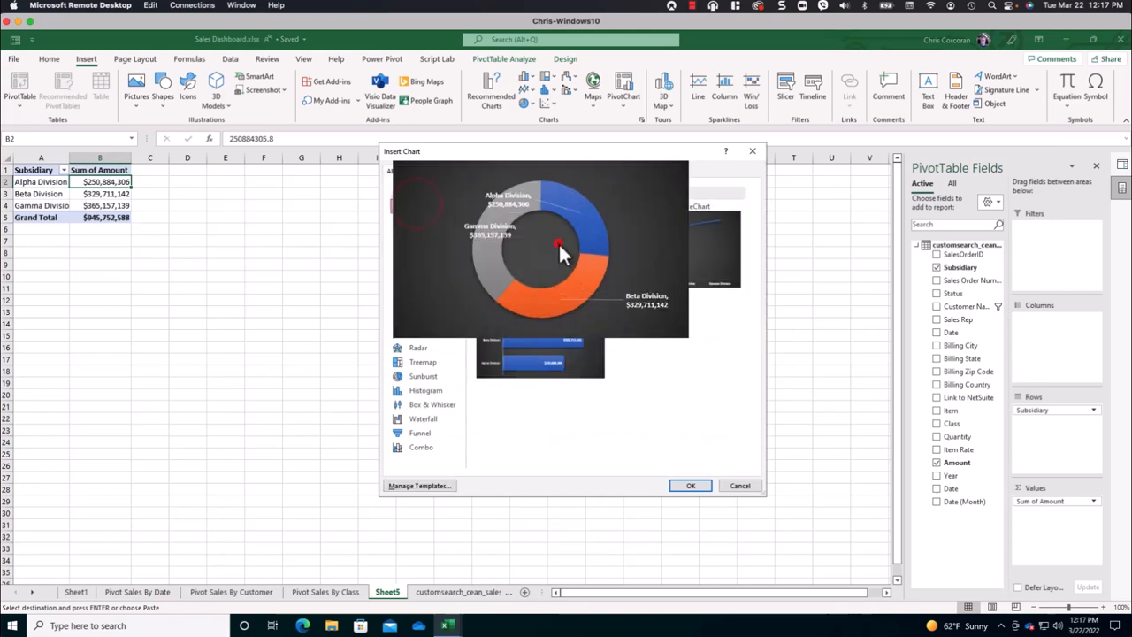
{"action": "left_click", "coordinate": [691, 486]}
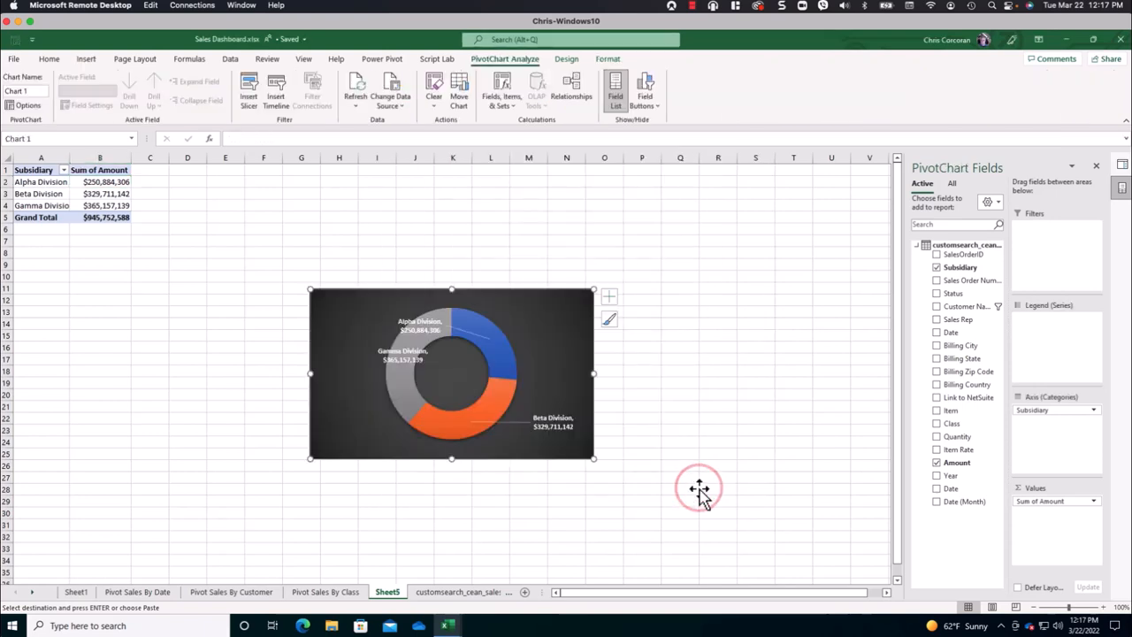
Move the Gamma Division and Alpha Division data labels outside the doughnut ring and shift the chart up toward the PivotTable.
{"action": "left_click", "coordinate": [400, 353]}
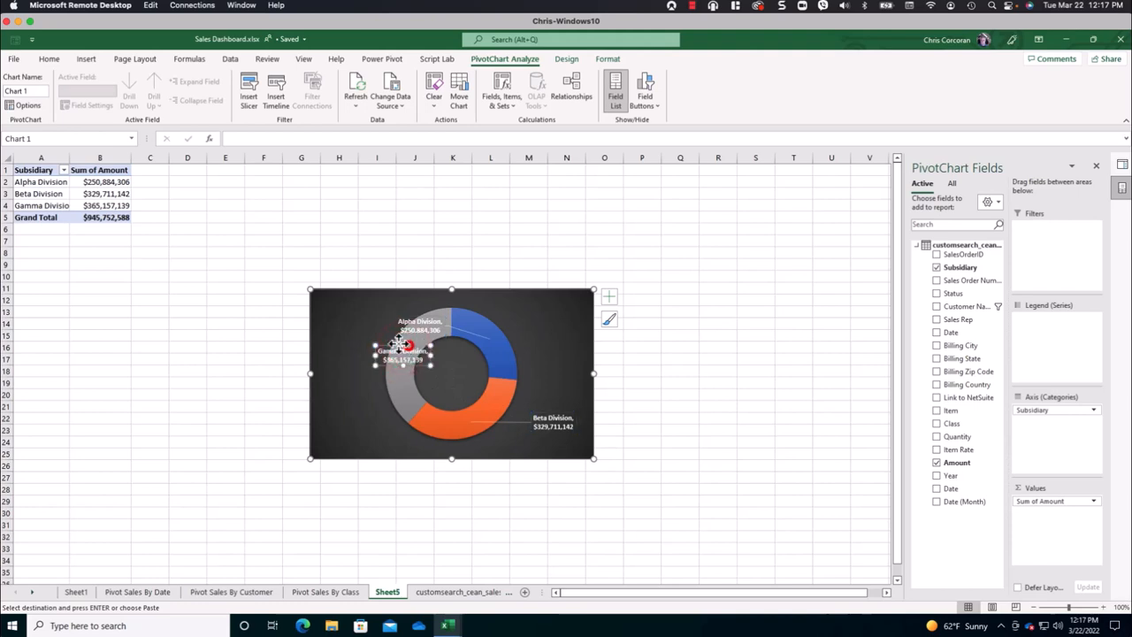
{"action": "left_click_drag", "start_coordinate": [404, 347], "coordinate": [356, 334]}
{"action": "left_click", "coordinate": [431, 316]}
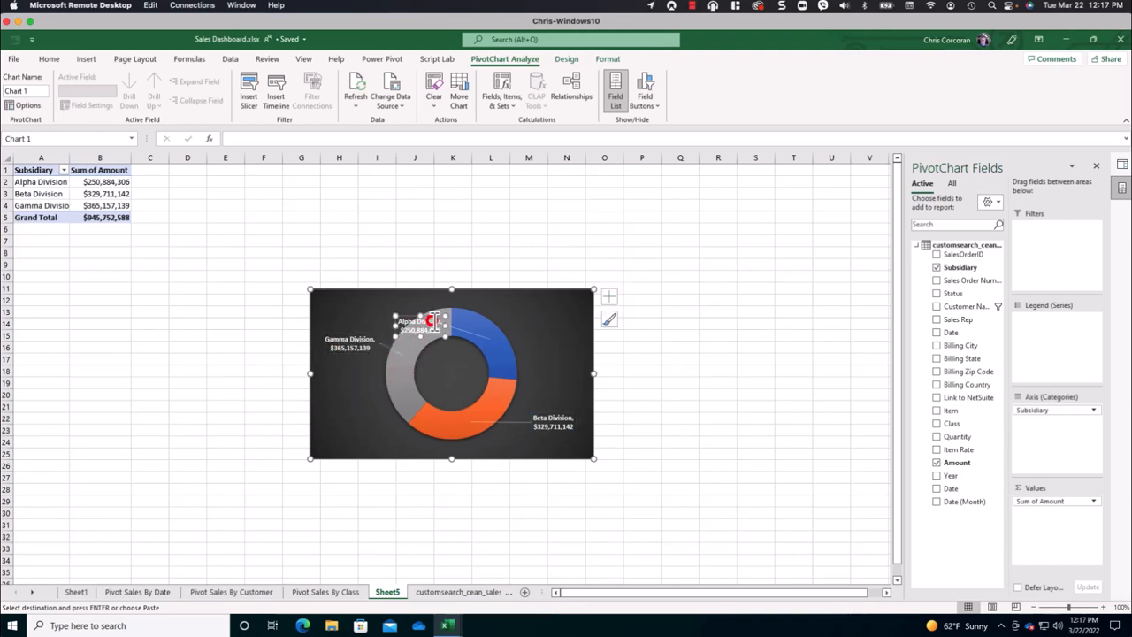
{"action": "left_click_drag", "start_coordinate": [532, 313], "coordinate": [546, 314]}
{"action": "left_click", "coordinate": [351, 400]}
{"action": "left_click_drag", "start_coordinate": [421, 297], "coordinate": [394, 230]}
{"action": "left_click", "coordinate": [96, 183]}
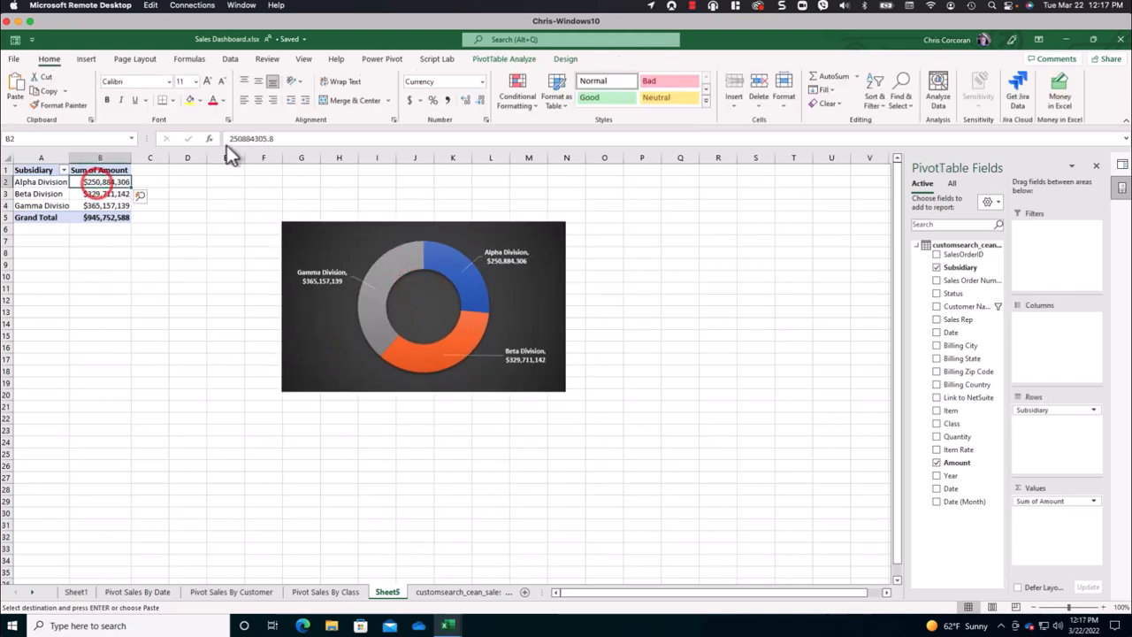
Name the division pivot table PivotSalesByDivision and rename its sheet Pivot Sales By Division.
{"action": "left_click", "coordinate": [501, 60]}
{"action": "left_click", "coordinate": [19, 91]}
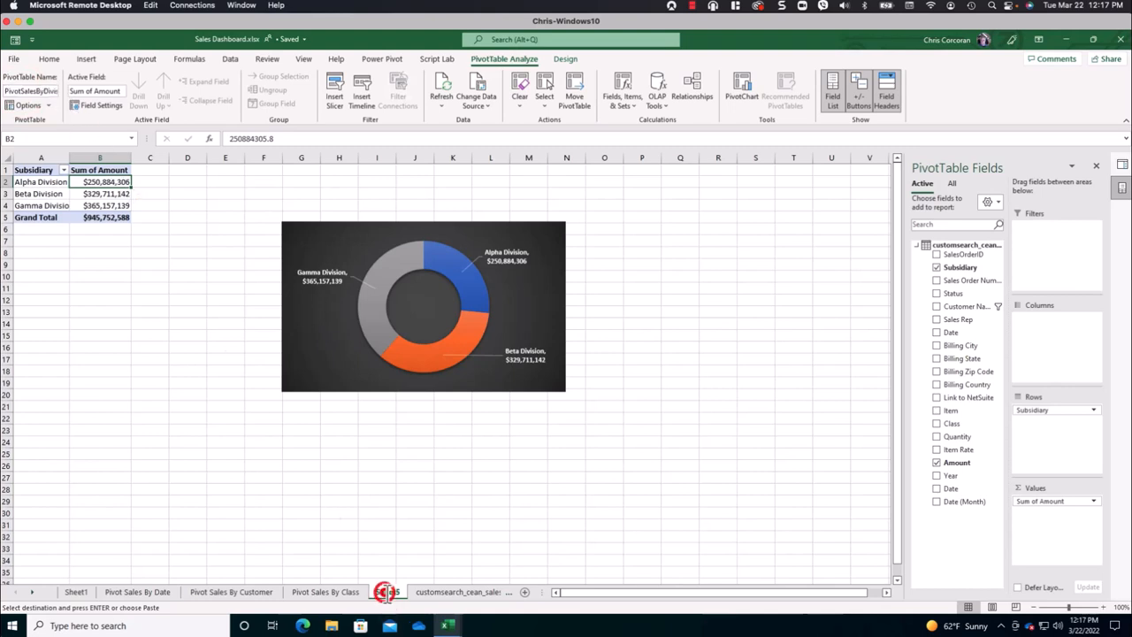
{"action": "double_click", "coordinate": [385, 592]}
{"action": "type", "text": "Pivot Sales By Division"}
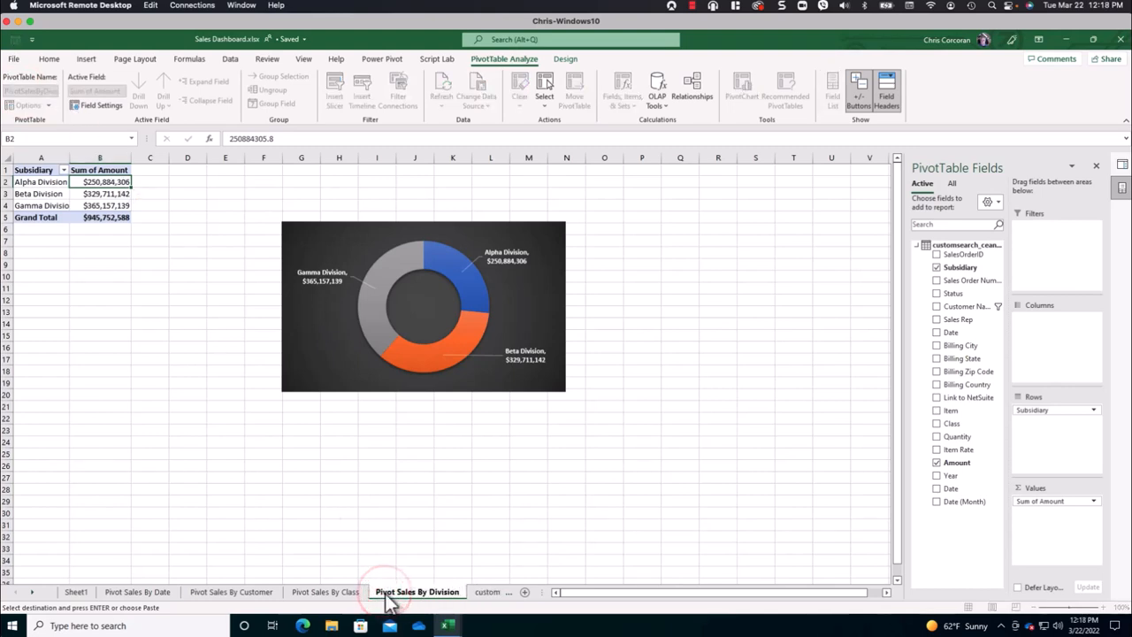
{"action": "key", "text": "Return"}
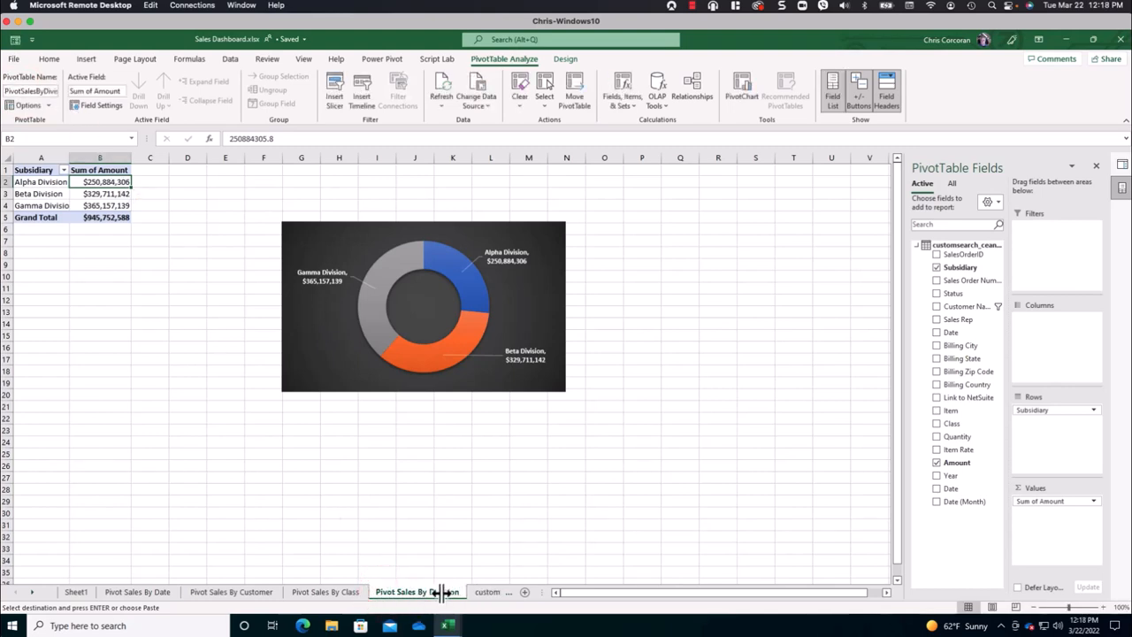
Add a new sheet and copy the pivot table from Pivot Sales By Division into its cell A1.
{"action": "left_click", "coordinate": [525, 592]}
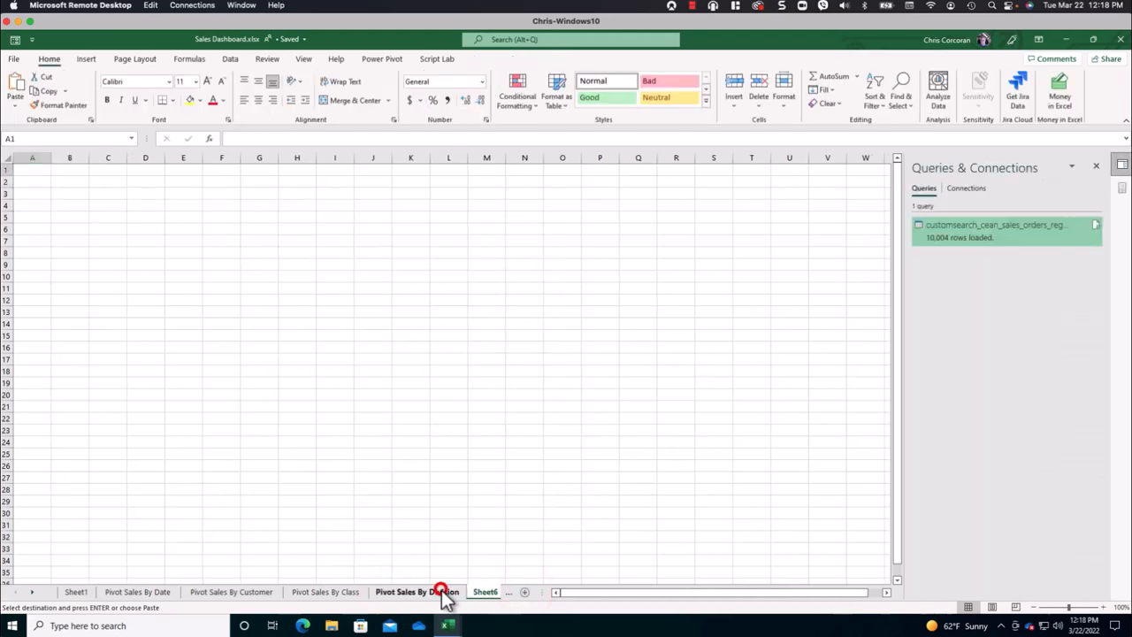
{"action": "left_click", "coordinate": [440, 591]}
{"action": "left_click", "coordinate": [34, 170]}
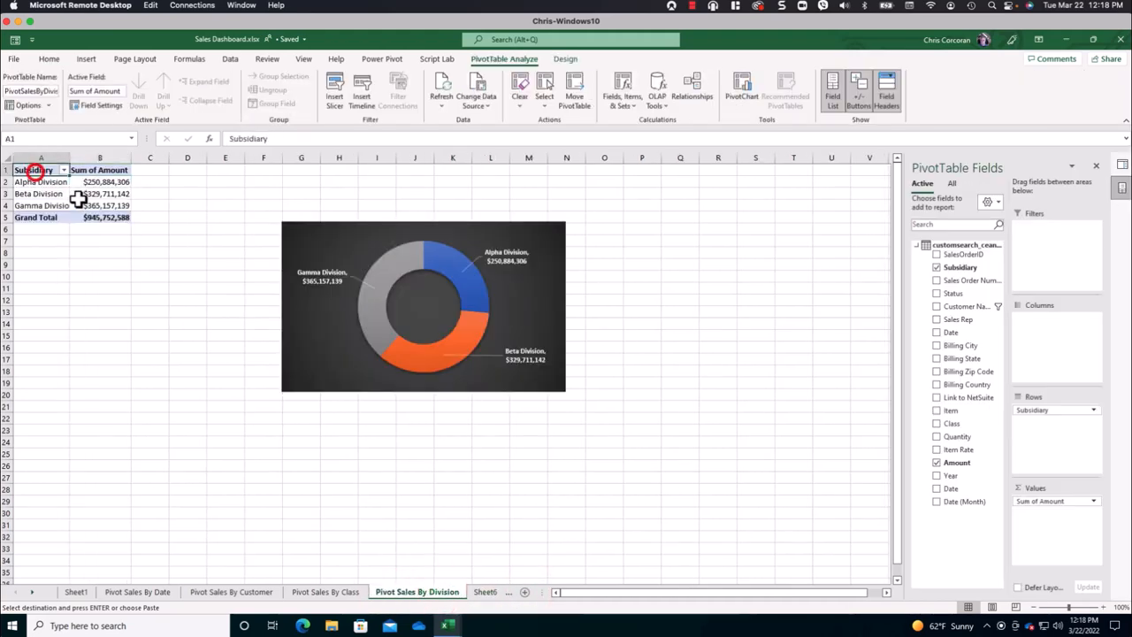
{"action": "left_click_drag", "start_coordinate": [78, 199], "coordinate": [86, 217]}
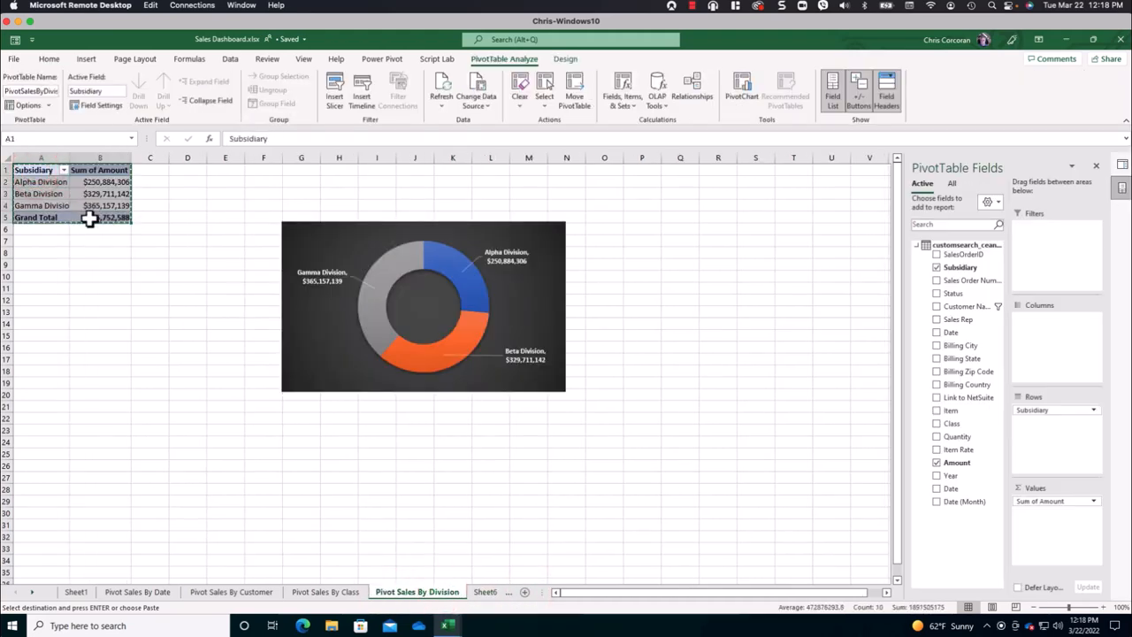
{"action": "left_click", "coordinate": [485, 592]}
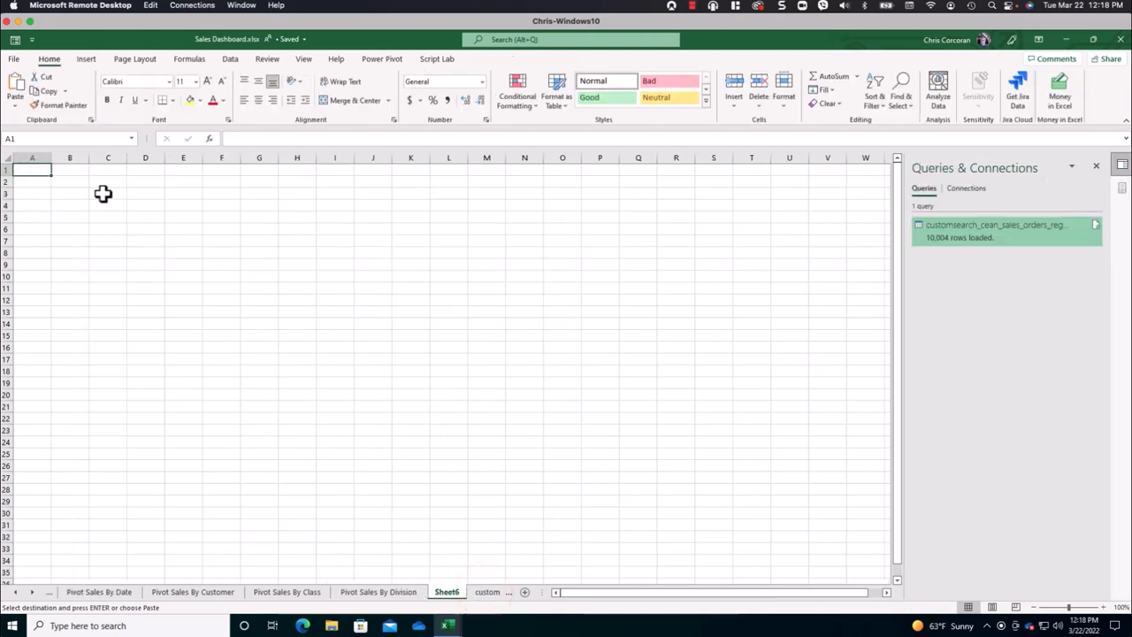
{"action": "key", "text": "ctrl+v"}
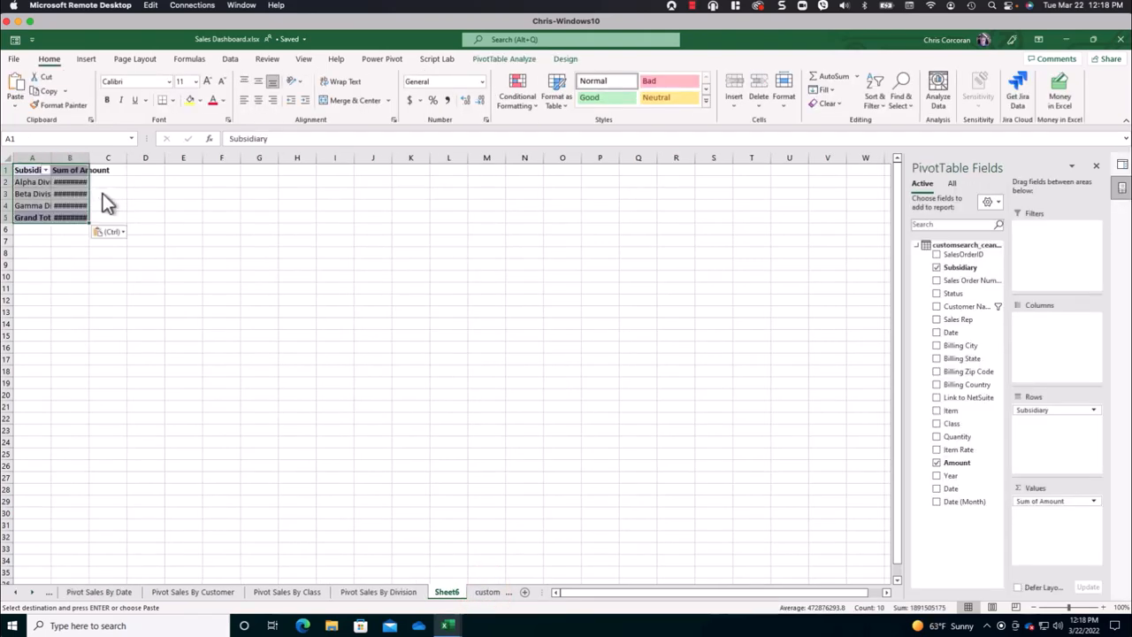
Autofit the new sheet's columns and replace Subsidiary with Sales Rep as the pivot table's row field.
{"action": "left_click", "coordinate": [9, 159]}
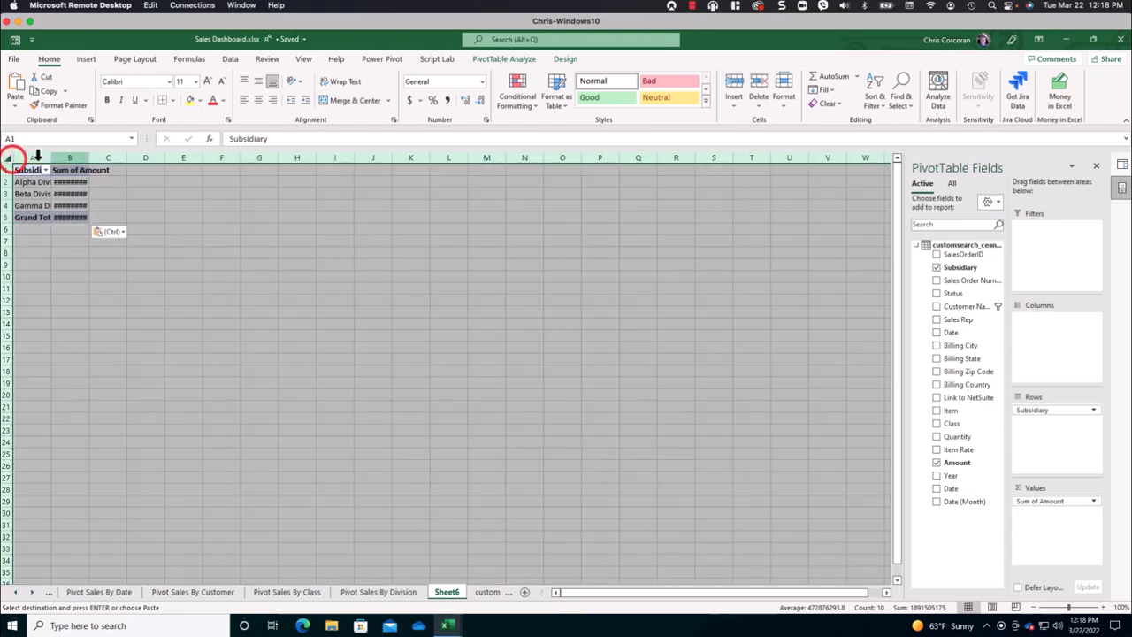
{"action": "double_click", "coordinate": [89, 157]}
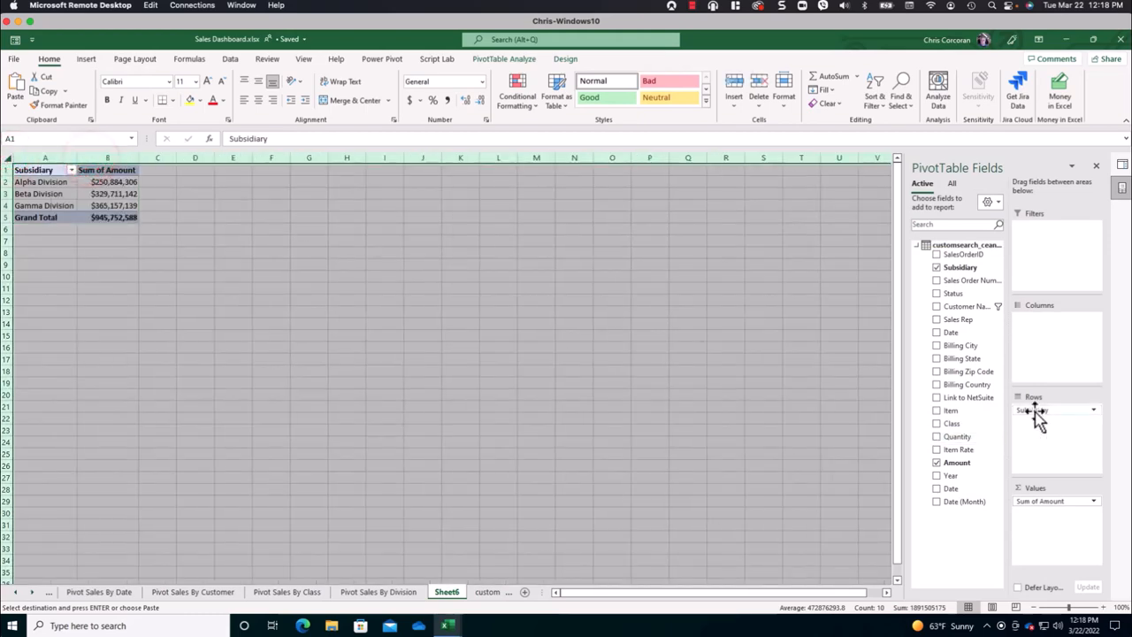
{"action": "left_click_drag", "start_coordinate": [1033, 411], "coordinate": [855, 366]}
{"action": "left_click_drag", "start_coordinate": [958, 327], "coordinate": [1042, 419]}
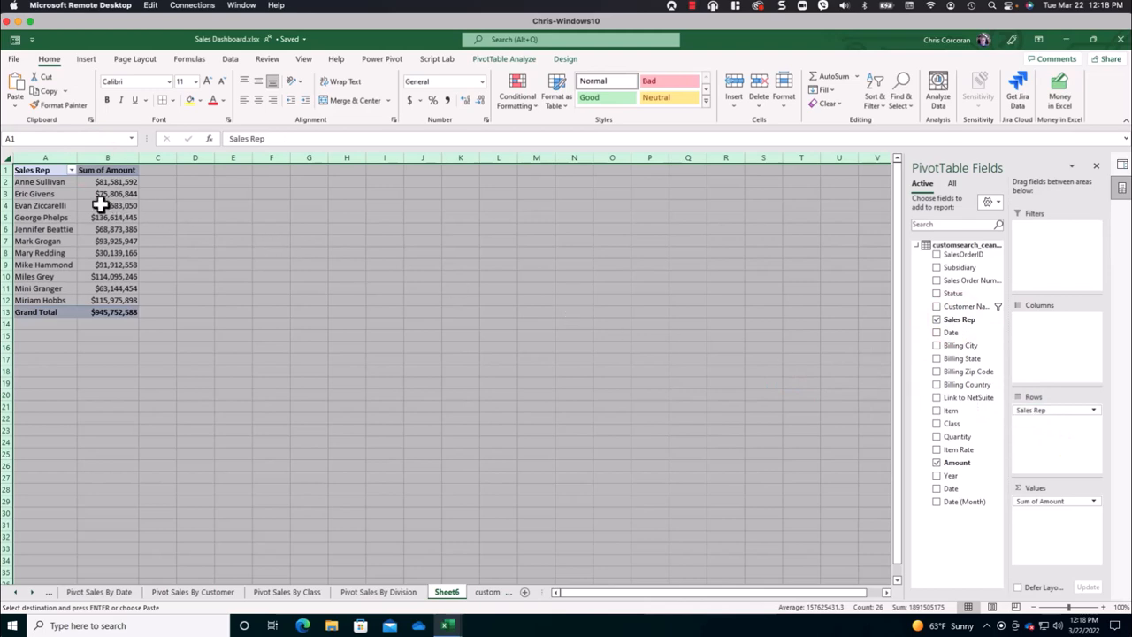
Insert a chart of the sales rep pivot table from the Dashboard-VerticalBarChart template.
{"action": "left_click", "coordinate": [101, 205]}
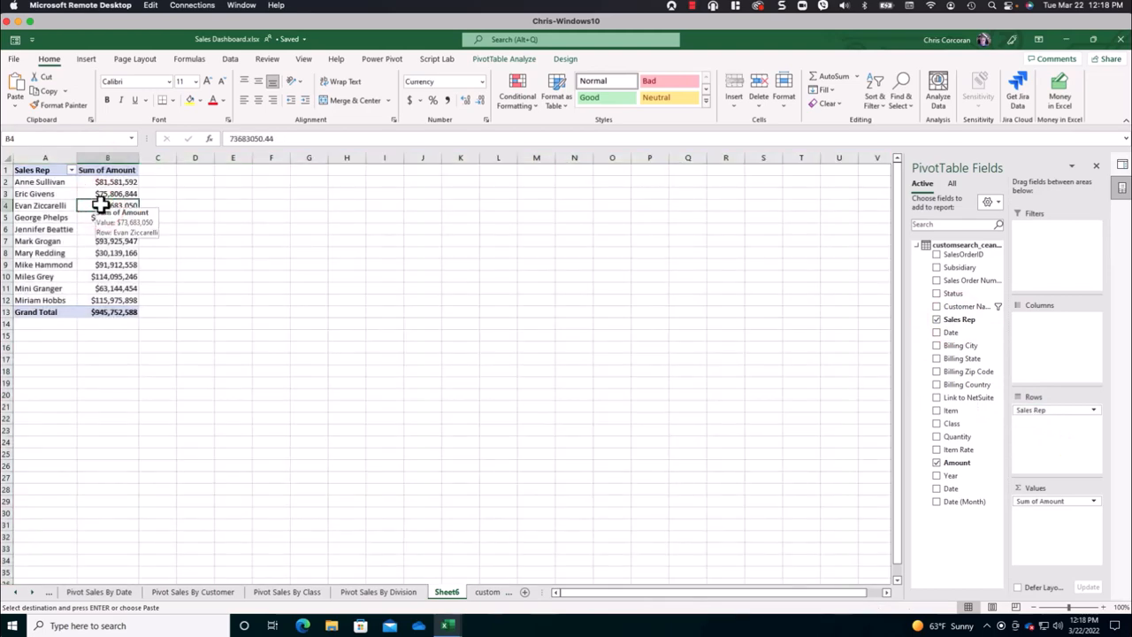
{"action": "left_click", "coordinate": [85, 60]}
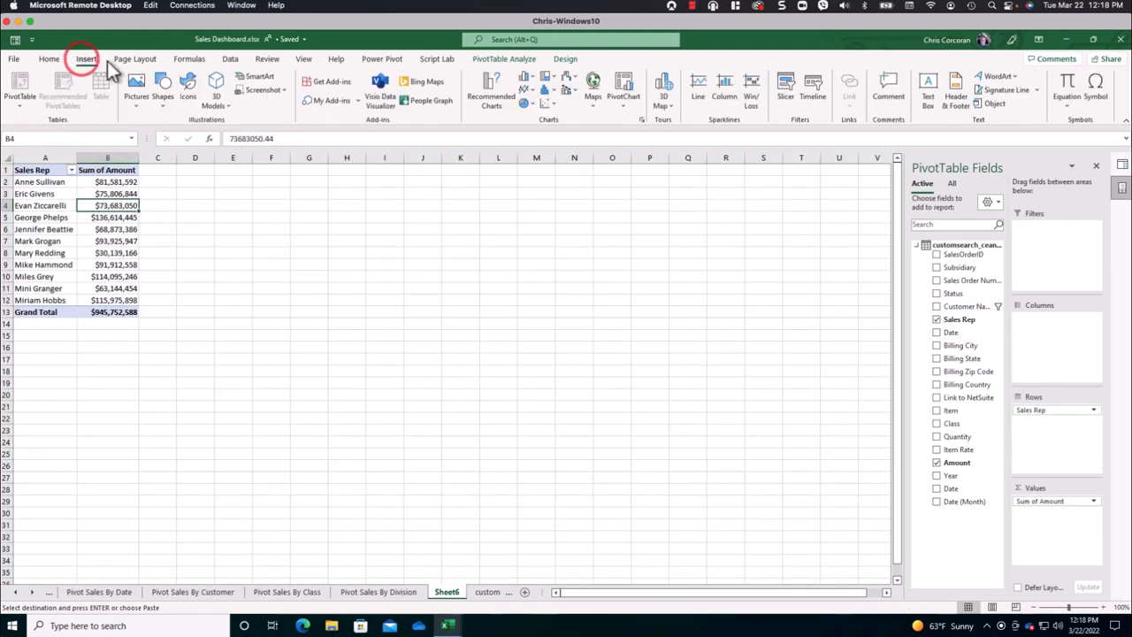
{"action": "left_click", "coordinate": [537, 77]}
{"action": "left_click", "coordinate": [566, 316]}
{"action": "left_click", "coordinate": [428, 206]}
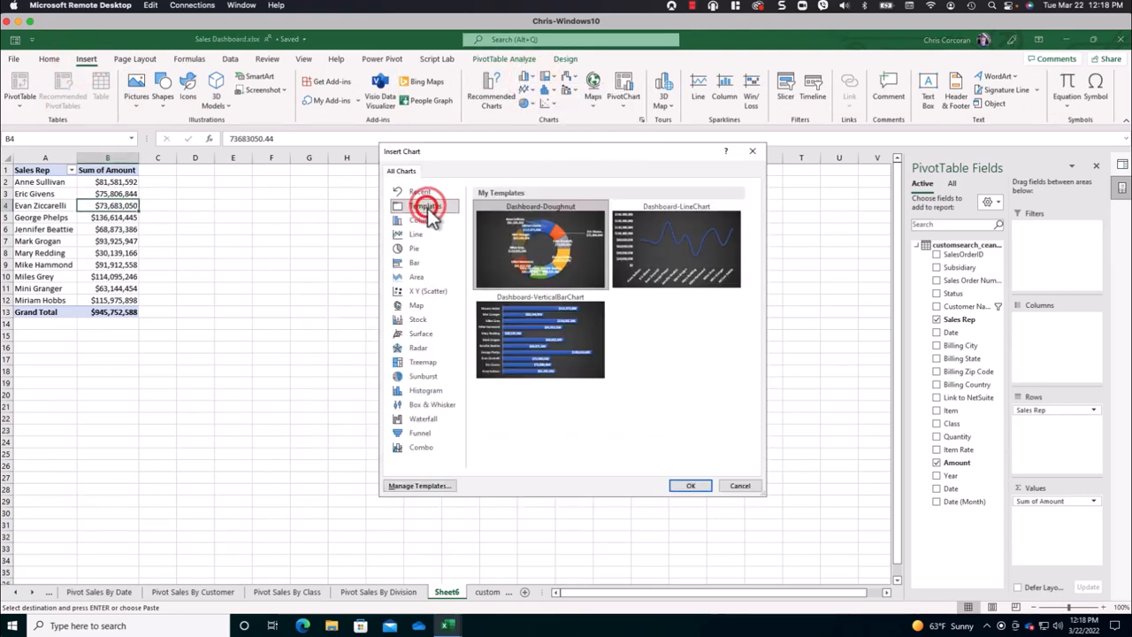
{"action": "left_click", "coordinate": [531, 348]}
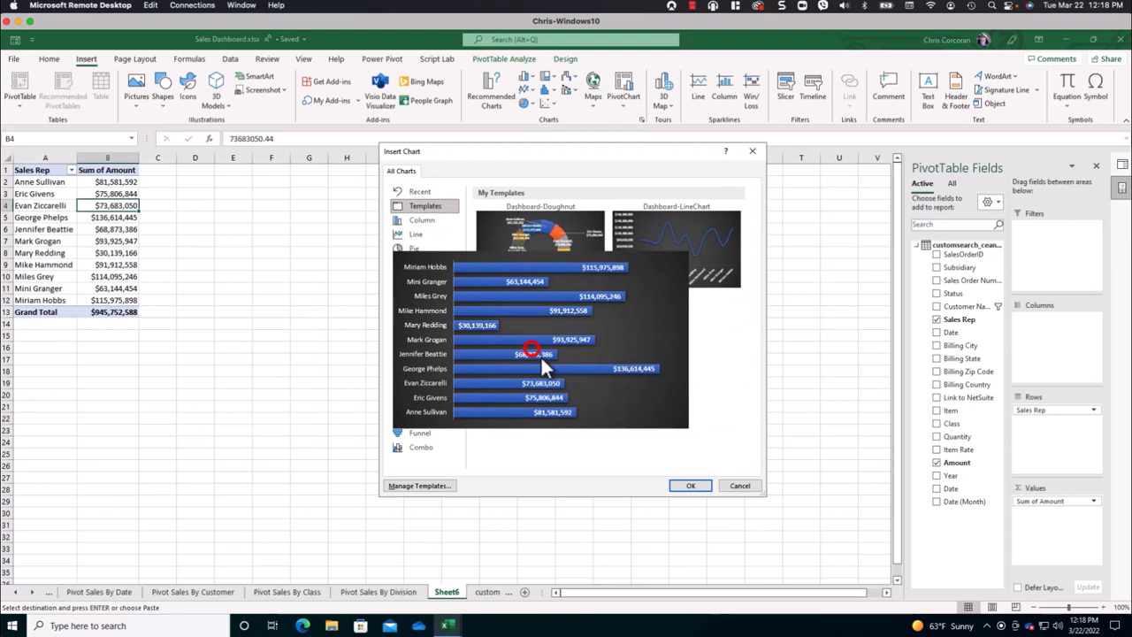
{"action": "left_click", "coordinate": [689, 487]}
Sort the sales rep pivot table by Sum of Amount from smallest to largest.
{"action": "right_click", "coordinate": [109, 183]}
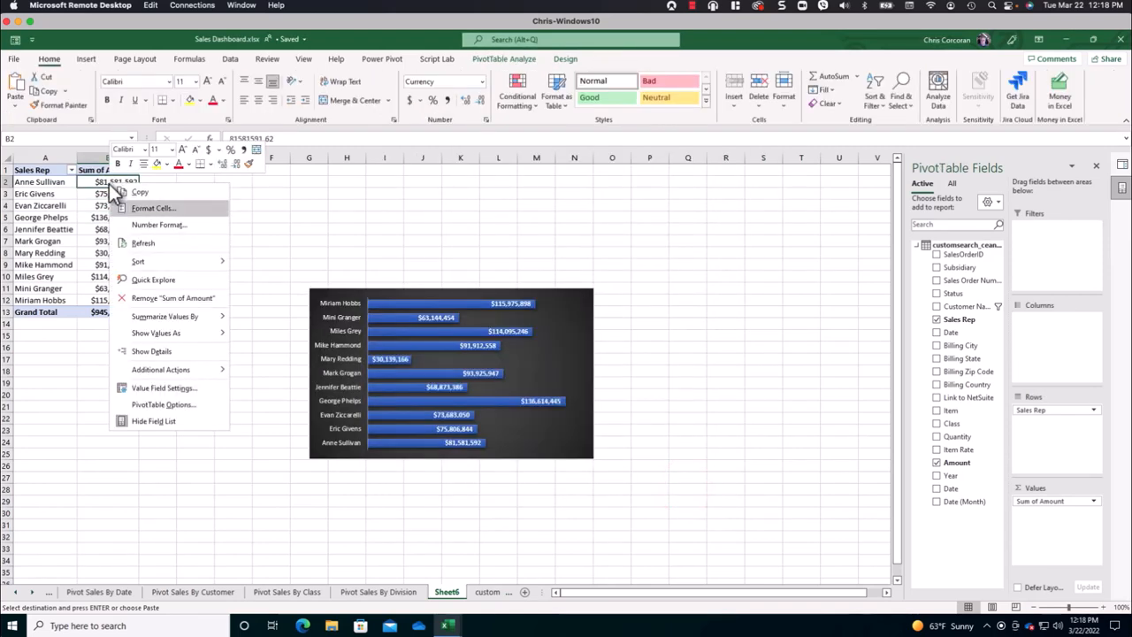
{"action": "mouse_move", "coordinate": [177, 261]}
{"action": "left_click", "coordinate": [271, 263]}
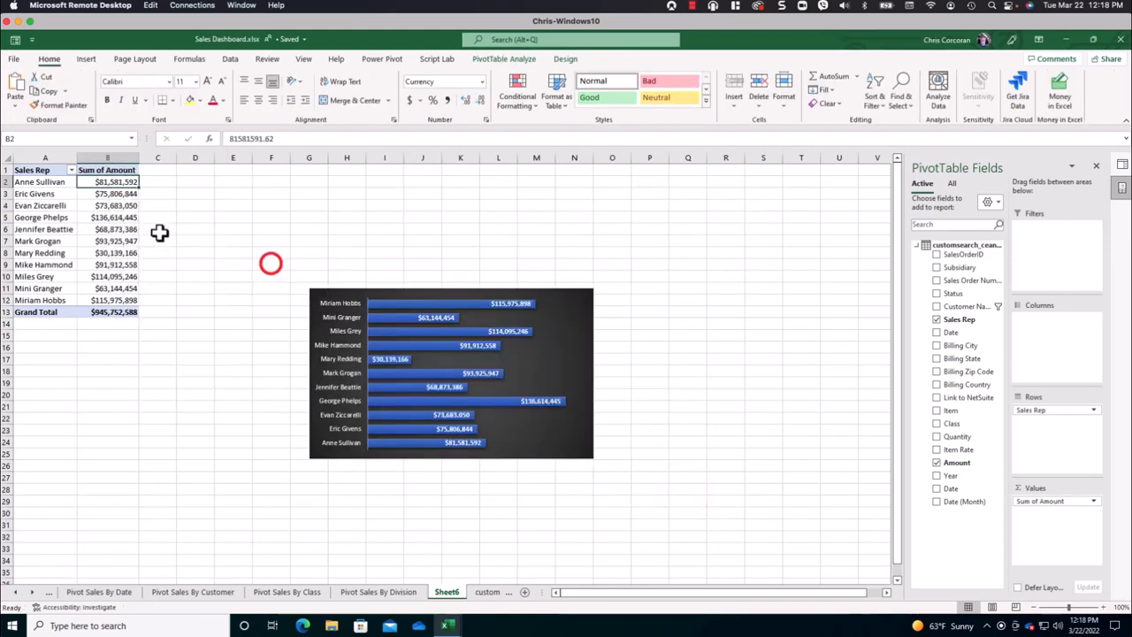
Name the sales rep pivot table PivotSalesByRep.
{"action": "left_click", "coordinate": [69, 205]}
{"action": "left_click", "coordinate": [500, 59]}
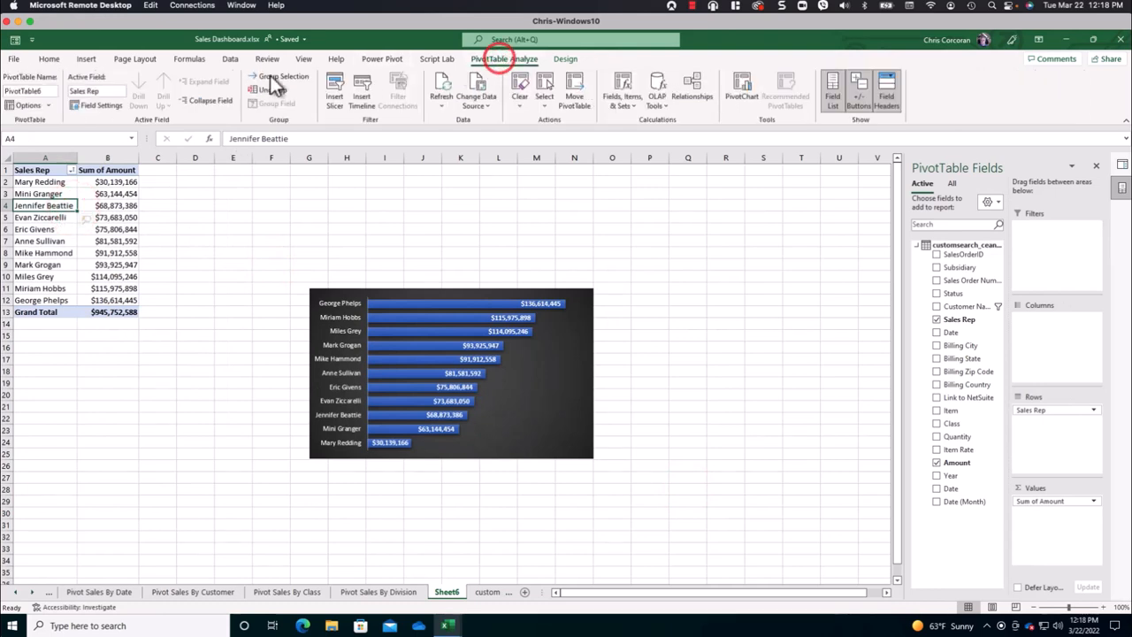
{"action": "left_click", "coordinate": [446, 85]}
{"action": "left_click", "coordinate": [130, 293]}
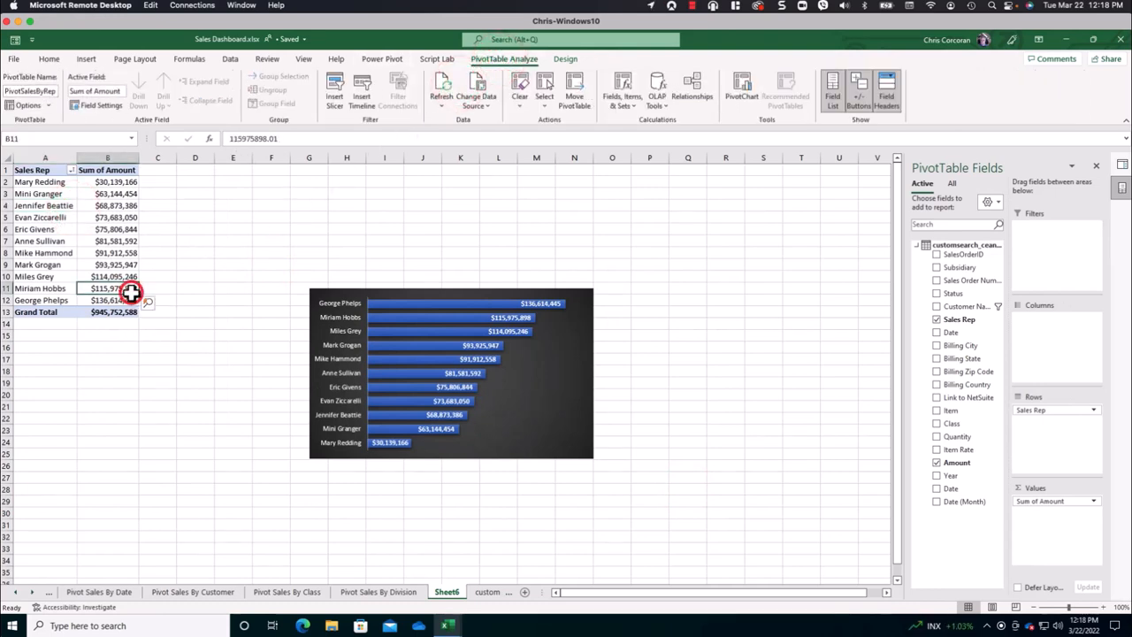
Move the sales rep chart up to about row 7 and rename its sheet Pivot Sales By Rep.
{"action": "left_click_drag", "start_coordinate": [462, 291], "coordinate": [446, 243]}
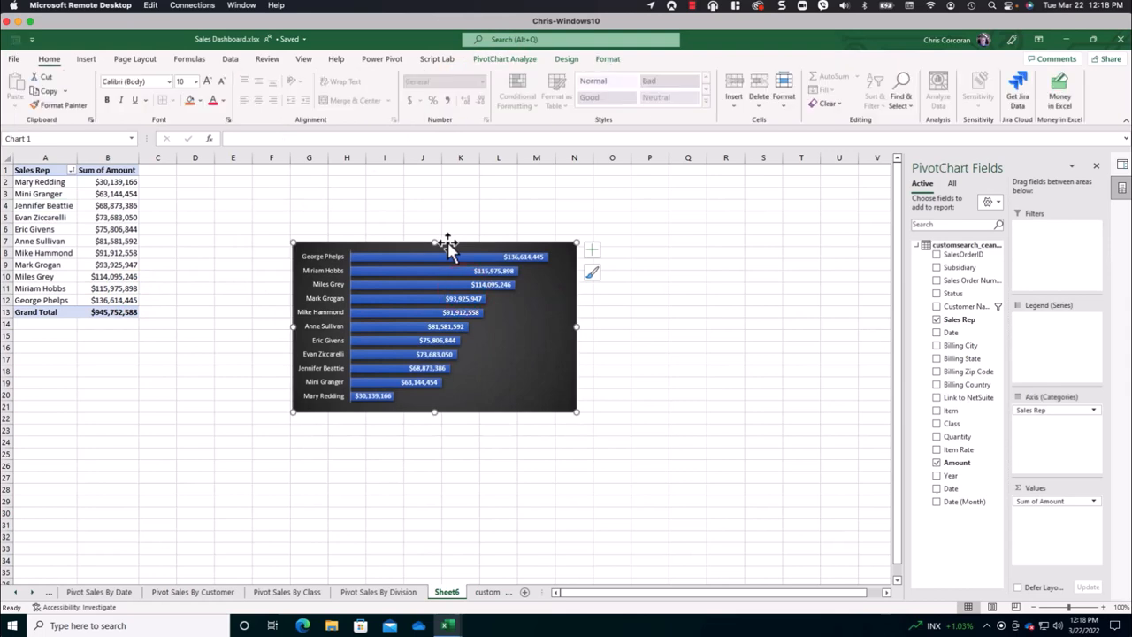
{"action": "double_click", "coordinate": [449, 593]}
{"action": "type", "text": "Pi"}
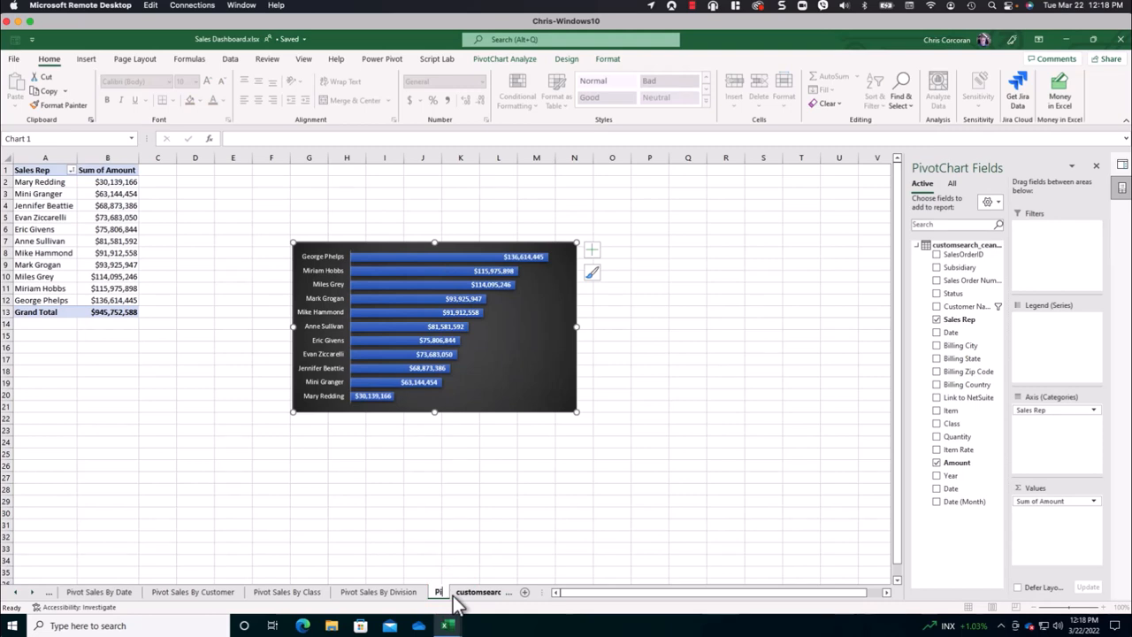
{"action": "type", "text": "vot Sales By Rep"}
{"action": "key", "text": "Return"}
Add a new sheet named Dashboard and widen the sheet tab area.
{"action": "left_click", "coordinate": [525, 593]}
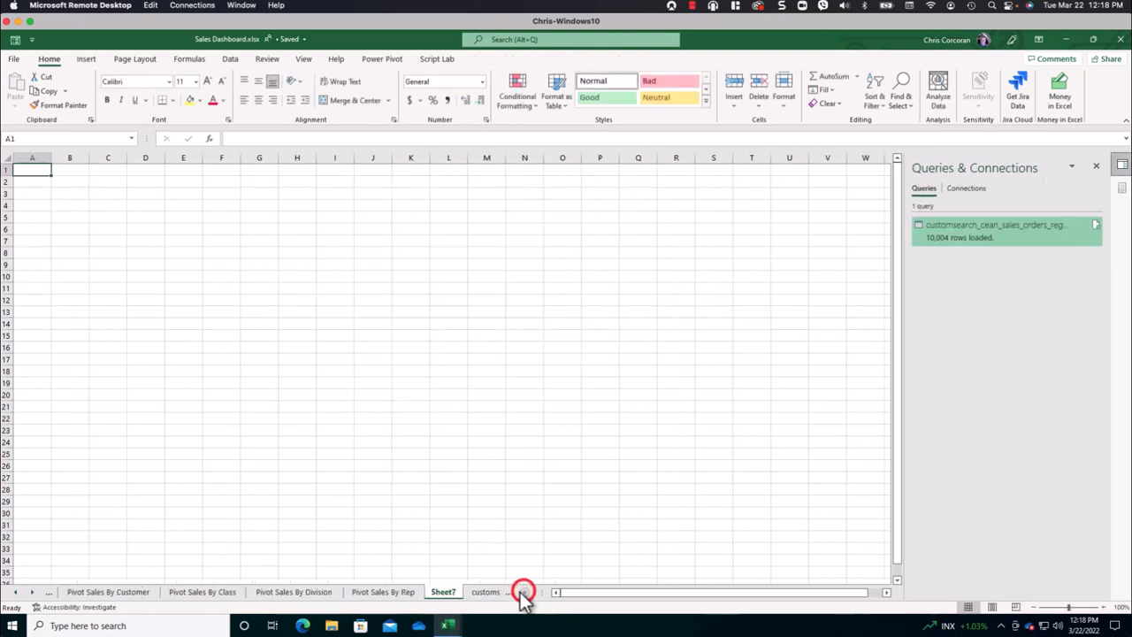
{"action": "double_click", "coordinate": [444, 592]}
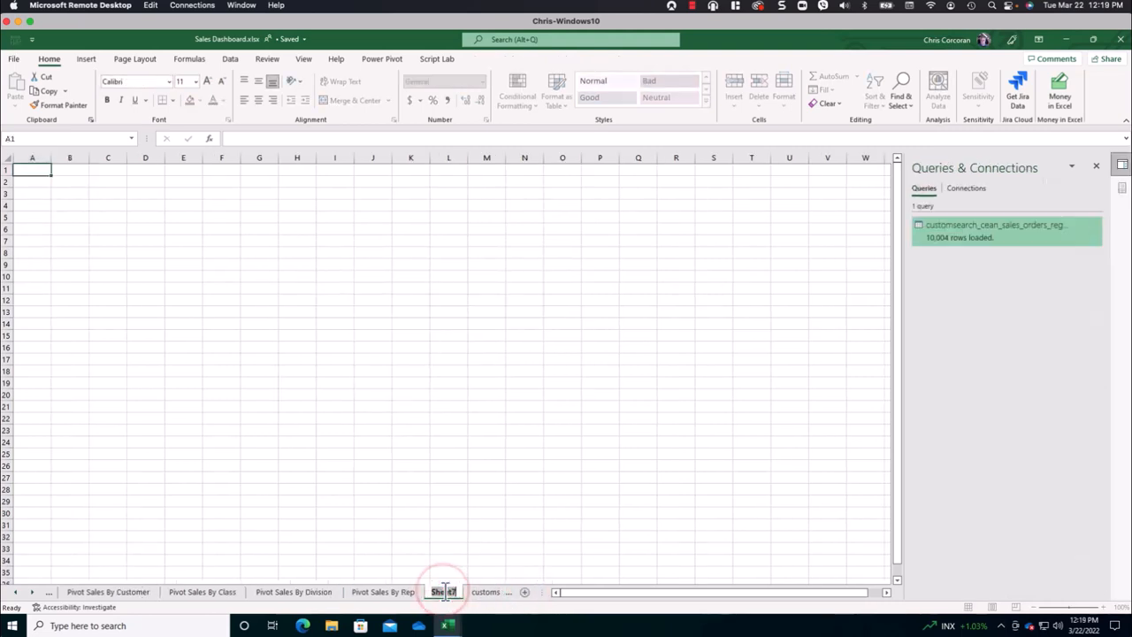
{"action": "type", "text": "Dashboard"}
{"action": "key", "text": "Return"}
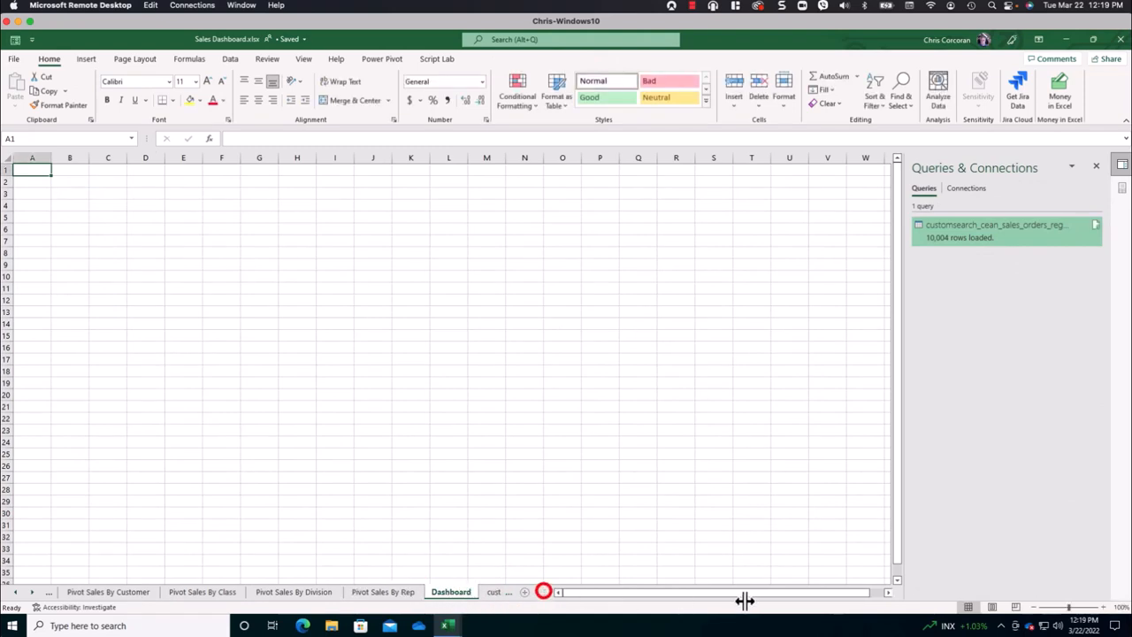
{"action": "left_click_drag", "start_coordinate": [745, 601], "coordinate": [749, 607]}
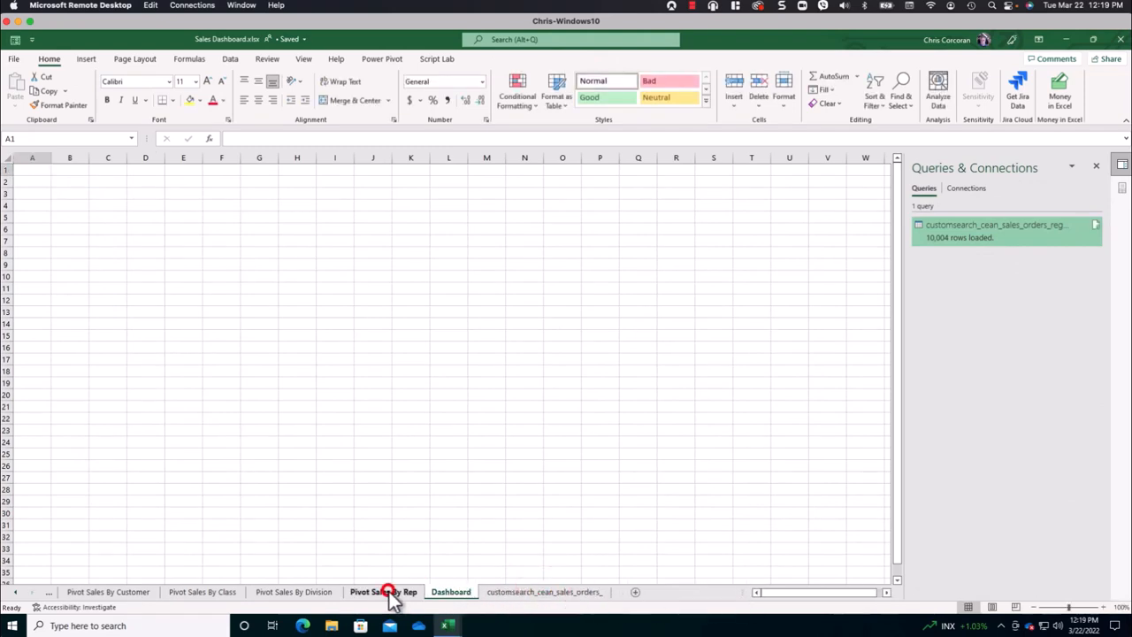
Copy the sales rep bar chart onto the Dashboard sheet and position it at about cell P7.
{"action": "left_click", "coordinate": [390, 592]}
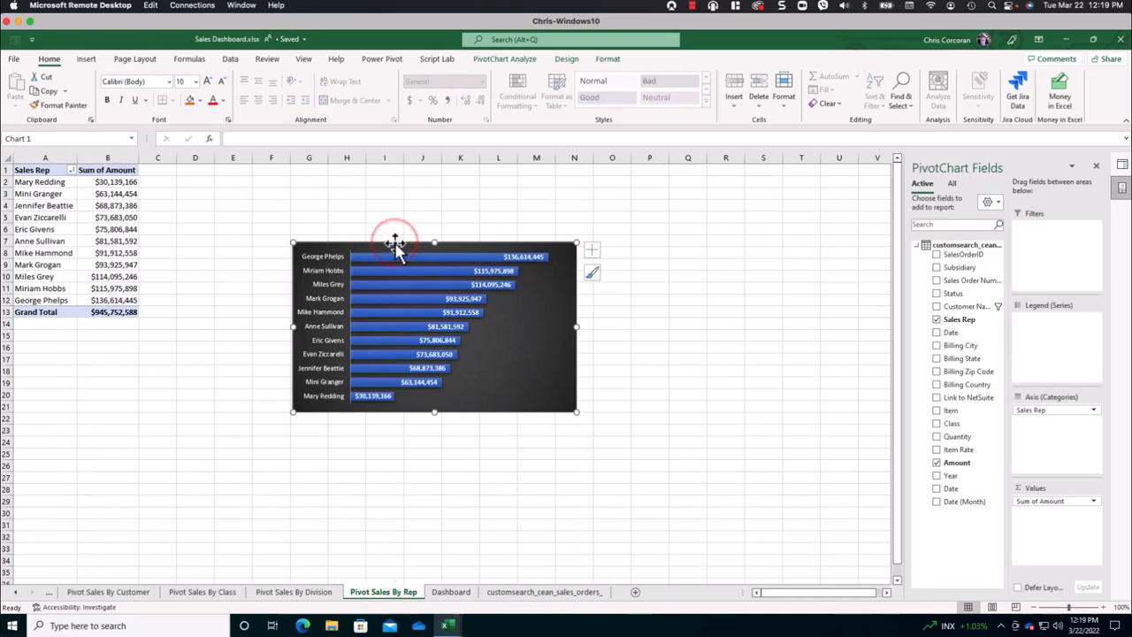
{"action": "left_click", "coordinate": [451, 592]}
{"action": "key", "text": "ctrl+v"}
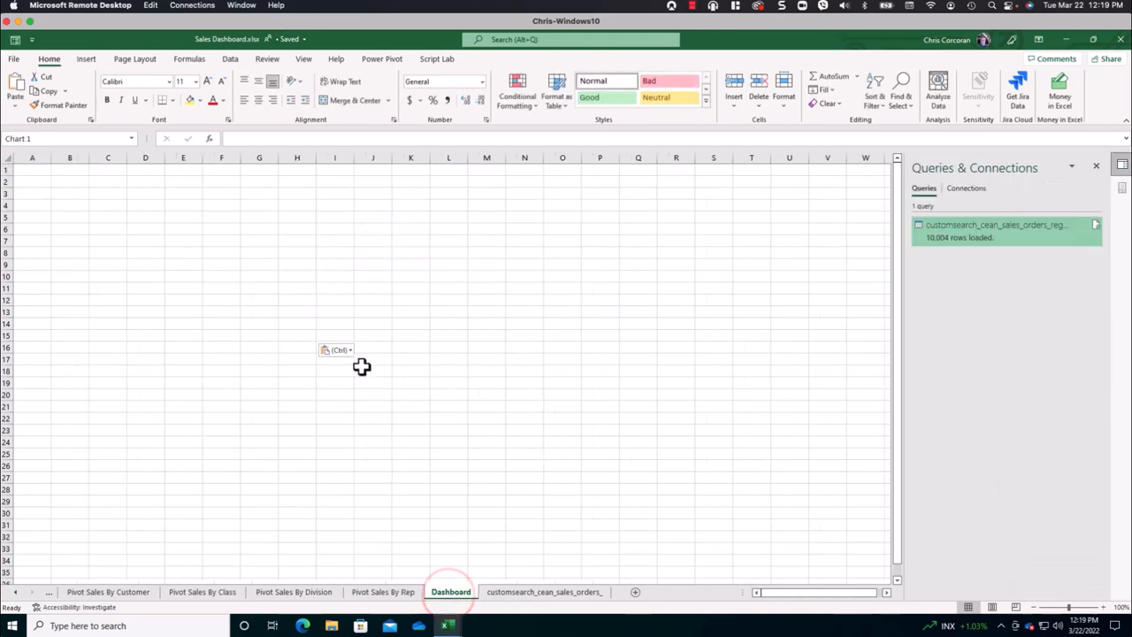
{"action": "left_click", "coordinate": [274, 306]}
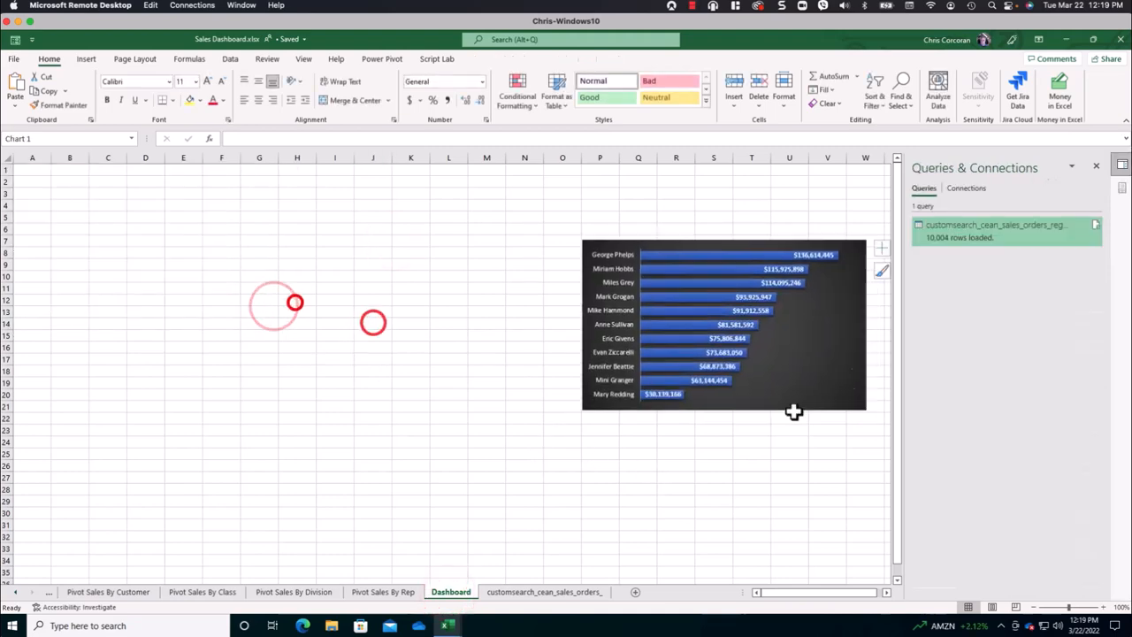
Copy the doughnut chart from Pivot Sales By Division to cell O26 of the Dashboard sheet.
{"action": "left_click", "coordinate": [301, 592]}
{"action": "left_click", "coordinate": [341, 389]}
{"action": "key", "text": "ctrl+c"}
{"action": "left_click", "coordinate": [450, 593]}
{"action": "left_click", "coordinate": [548, 470]}
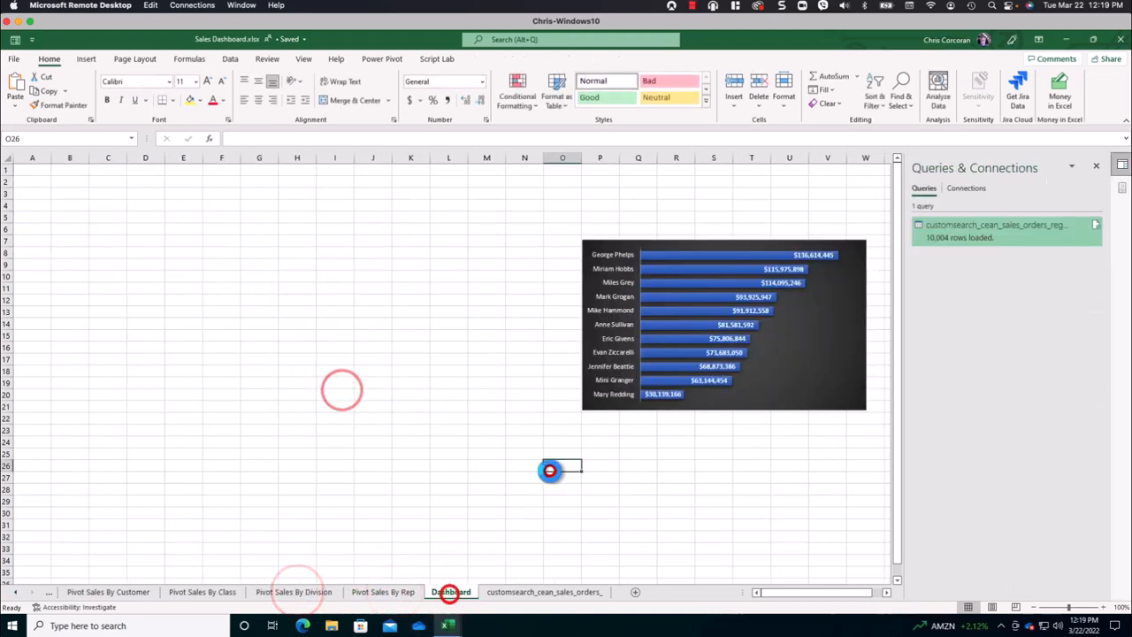
{"action": "key", "text": "ctrl+v"}
Copy the bar chart from Pivot Sales By Class onto the Dashboard sheet at about cell L28.
{"action": "left_click", "coordinate": [223, 592]}
{"action": "left_click", "coordinate": [393, 380]}
{"action": "left_click", "coordinate": [442, 592]}
{"action": "left_click", "coordinate": [456, 465]}
{"action": "key", "text": "ctrl+v"}
Copy the bar chart from Pivot Sales By Customer onto the Dashboard sheet at about cell M20.
{"action": "left_click", "coordinate": [108, 592]}
{"action": "left_click", "coordinate": [361, 356]}
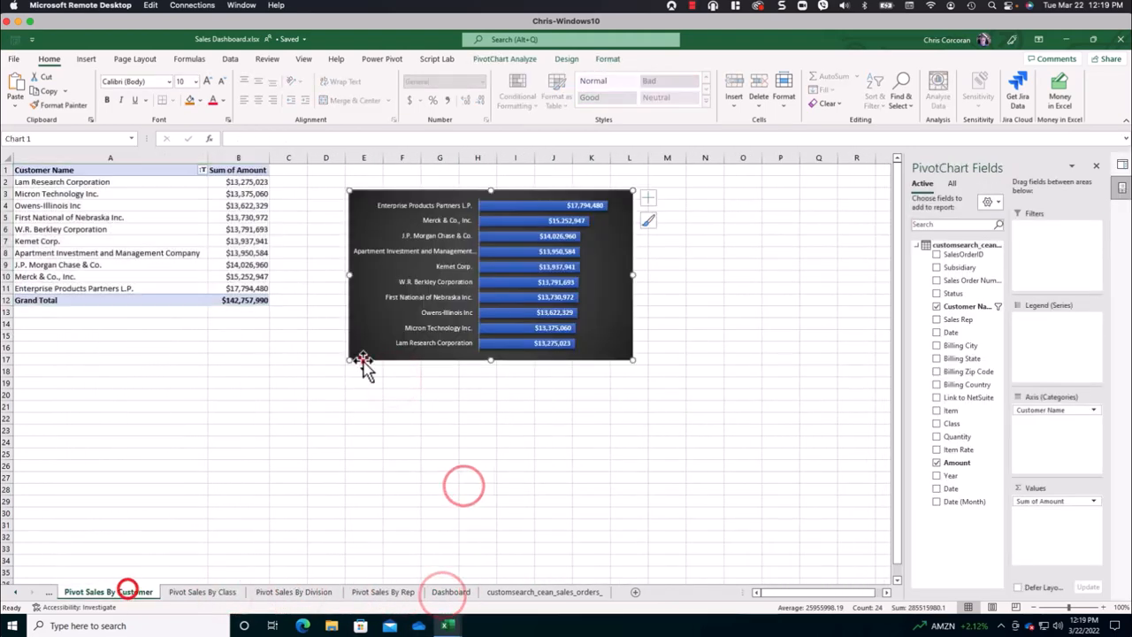
{"action": "left_click", "coordinate": [452, 592]}
{"action": "left_click", "coordinate": [477, 391]}
{"action": "key", "text": "ctrl+v"}
Copy the line chart from Pivot Sales By Date onto the Dashboard sheet at about cell L15.
{"action": "left_click", "coordinate": [20, 594]}
{"action": "left_click", "coordinate": [142, 592]}
{"action": "left_click", "coordinate": [574, 361]}
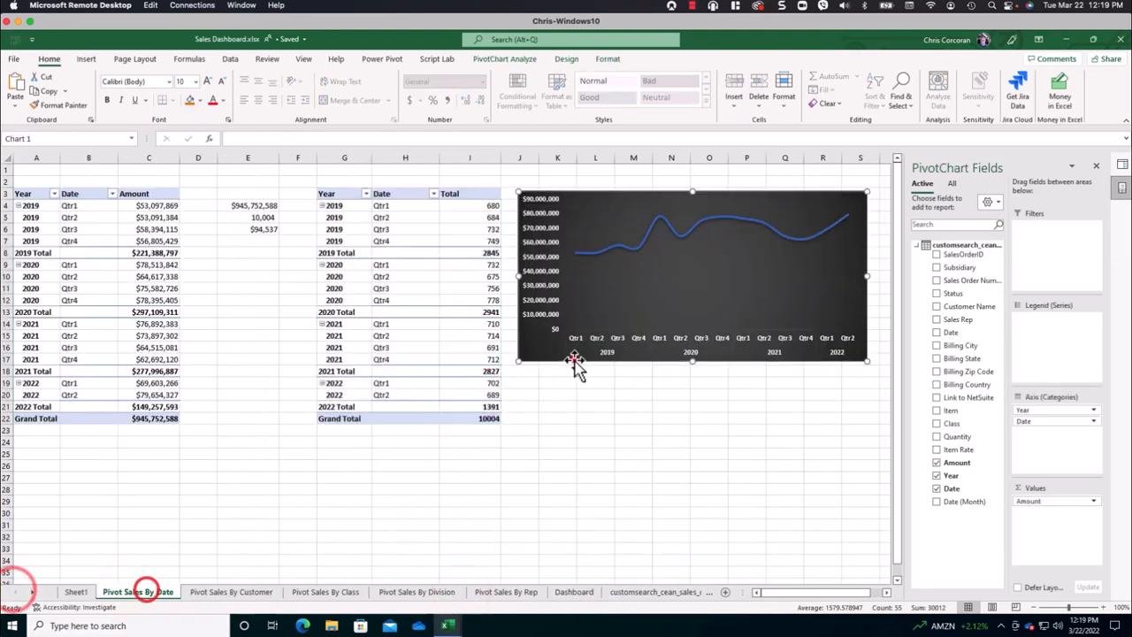
{"action": "key", "text": "ctrl+c"}
{"action": "left_click", "coordinate": [571, 592]}
{"action": "left_click", "coordinate": [443, 333]}
{"action": "key", "text": "ctrl+v"}
Hide the gridlines on the Dashboard sheet.
{"action": "scroll", "coordinate": [683, 509], "scroll_direction": "down", "scroll_amount": 4}
{"action": "left_click", "coordinate": [184, 228]}
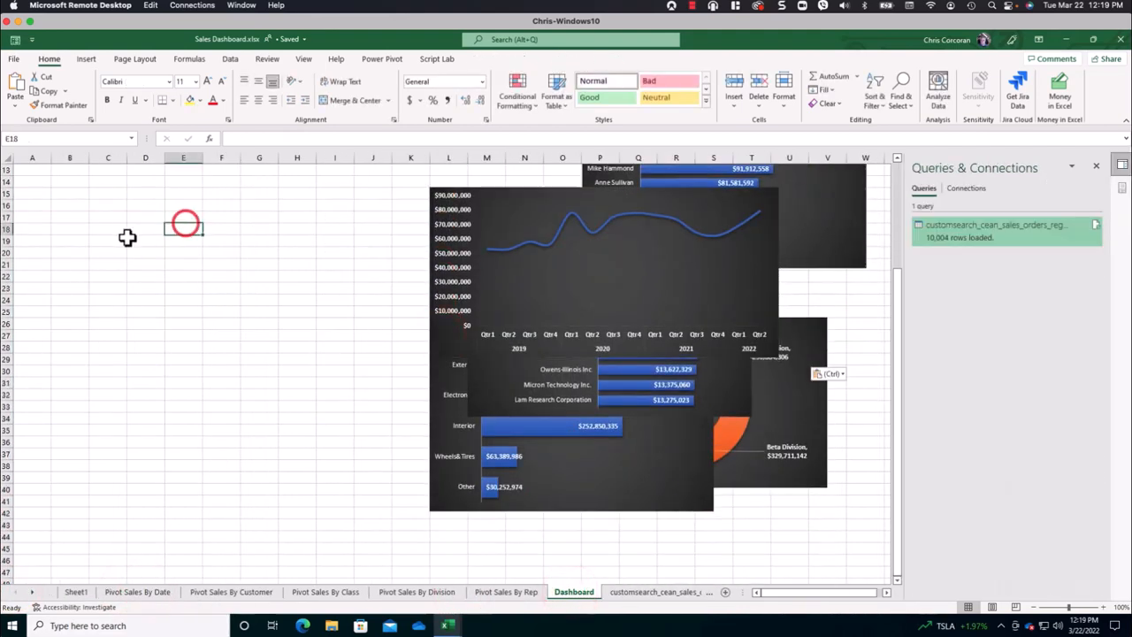
{"action": "scroll", "coordinate": [119, 237], "scroll_direction": "up", "scroll_amount": 3}
{"action": "left_click", "coordinate": [118, 237]}
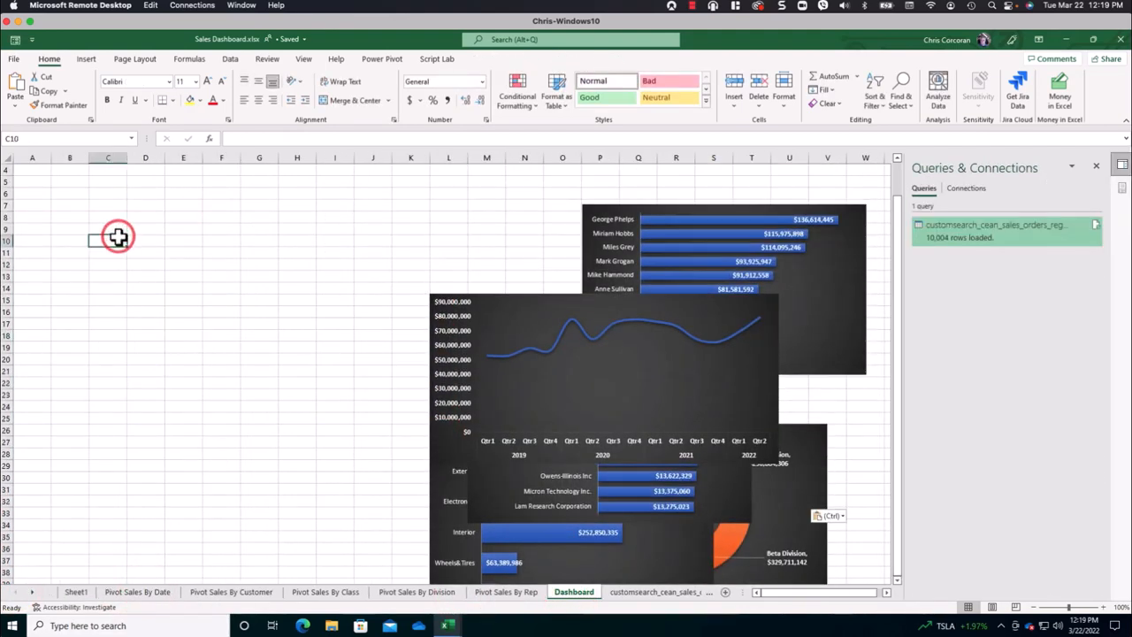
{"action": "scroll", "coordinate": [118, 237], "scroll_direction": "up", "scroll_amount": 1}
{"action": "left_click", "coordinate": [34, 169]}
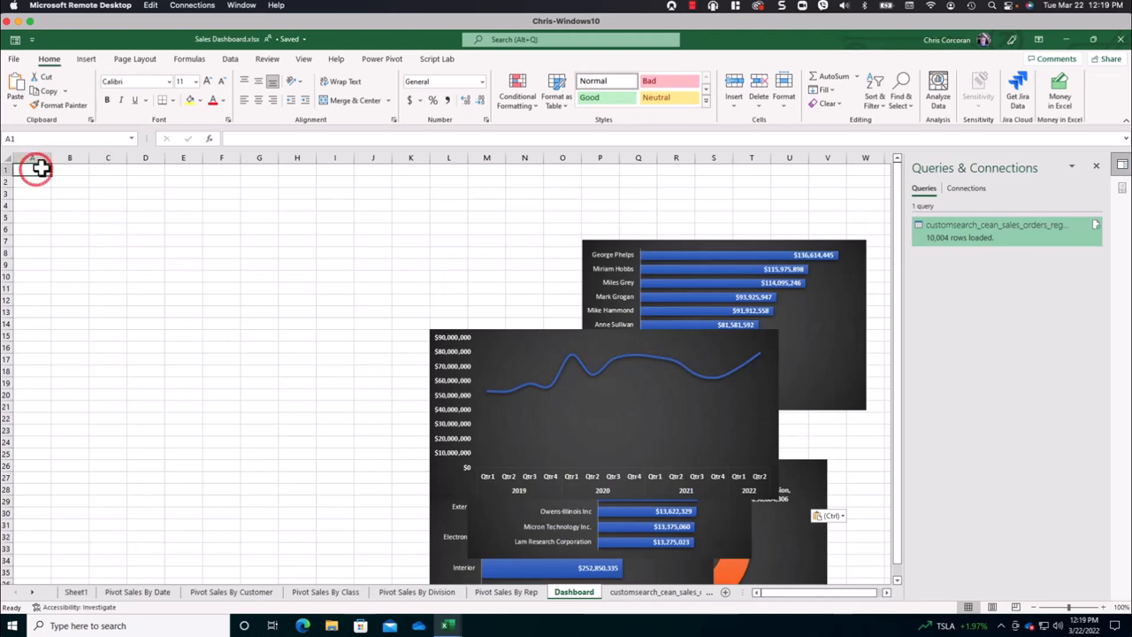
{"action": "left_click", "coordinate": [304, 60]}
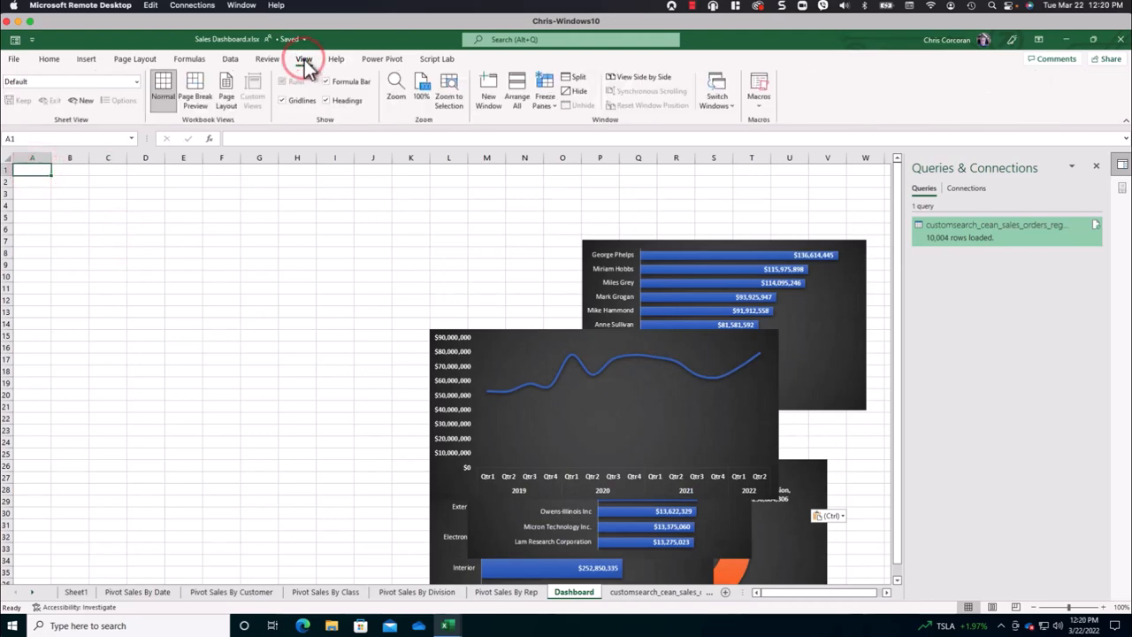
{"action": "left_click", "coordinate": [283, 100]}
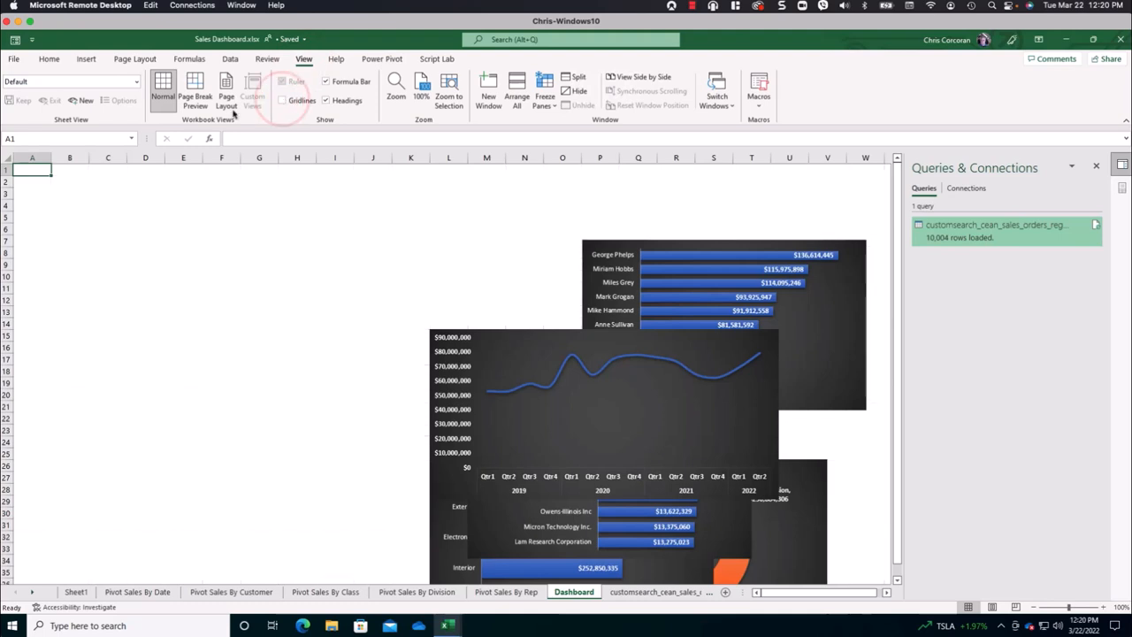
Fill the entire Dashboard sheet with the theme color Black, Text 1, Lighter 25%.
{"action": "left_click", "coordinate": [8, 159]}
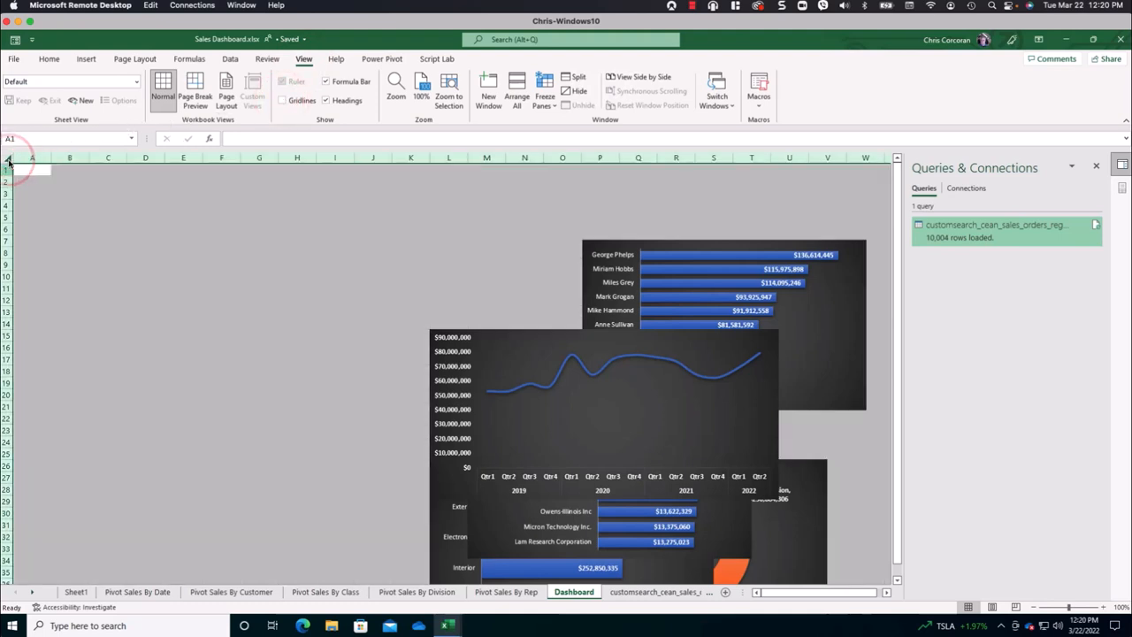
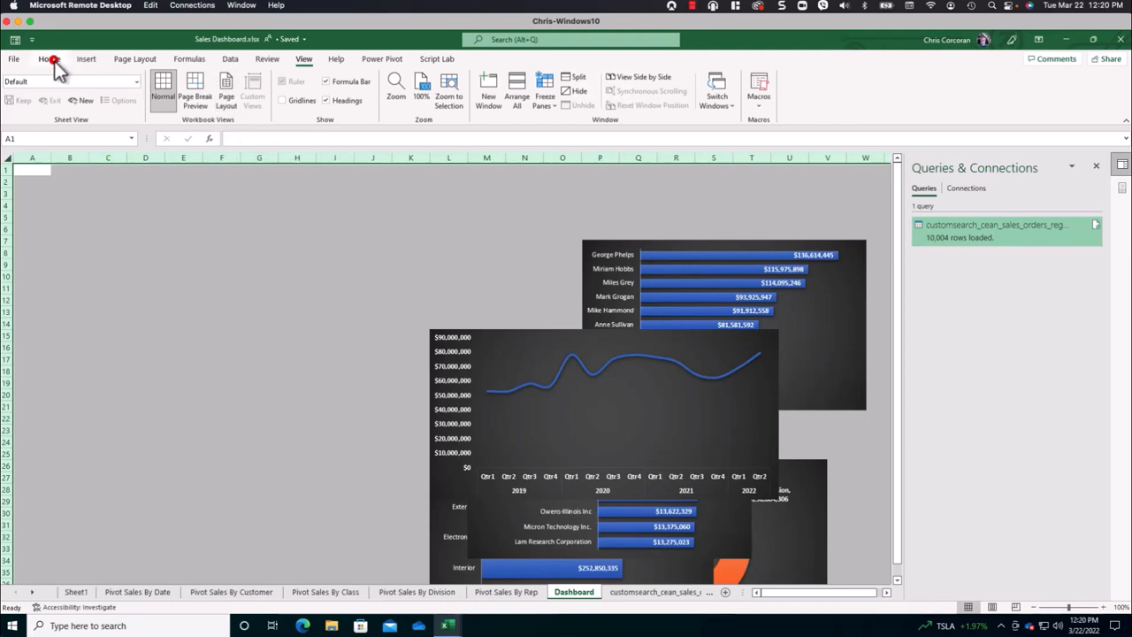
{"action": "left_click", "coordinate": [50, 59]}
{"action": "left_click", "coordinate": [201, 101]}
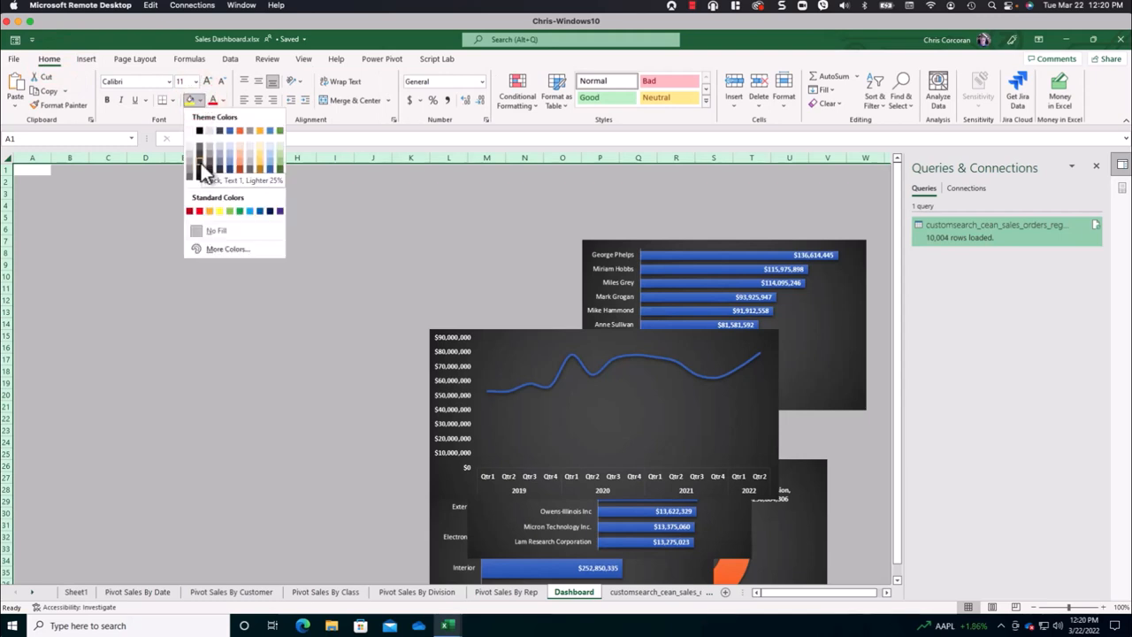
{"action": "left_click", "coordinate": [201, 162]}
{"action": "left_click", "coordinate": [266, 239]}
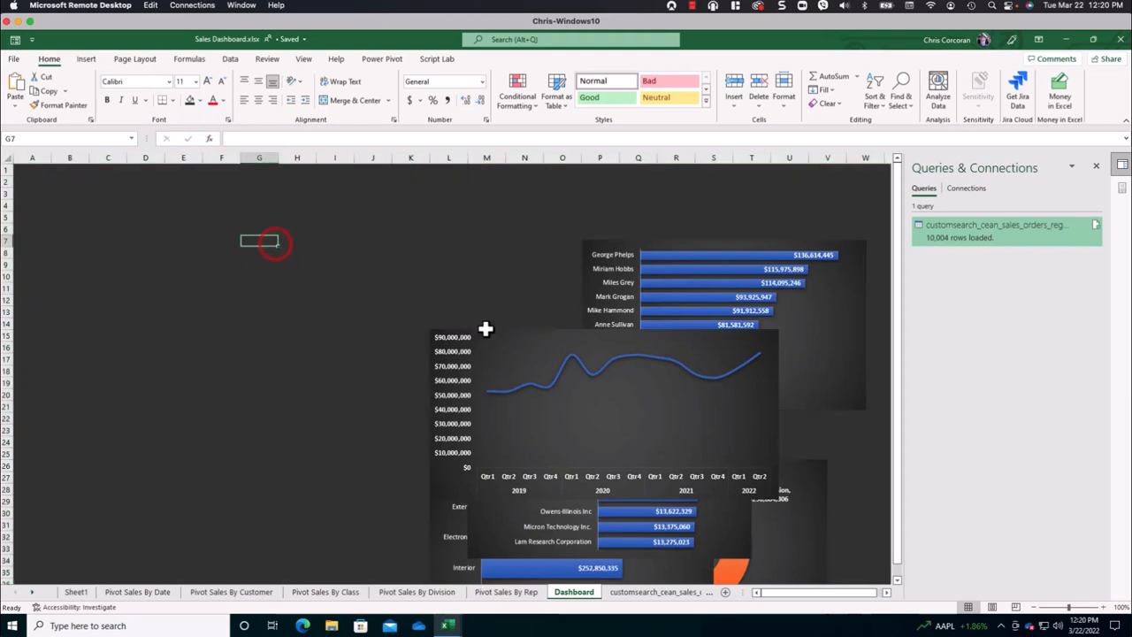
Move the line chart to about cell B9 and reduce its height to about ten rows.
{"action": "left_click_drag", "start_coordinate": [504, 341], "coordinate": [121, 271]}
{"action": "left_click_drag", "start_coordinate": [220, 429], "coordinate": [221, 376]}
{"action": "left_click_drag", "start_coordinate": [277, 262], "coordinate": [273, 271]}
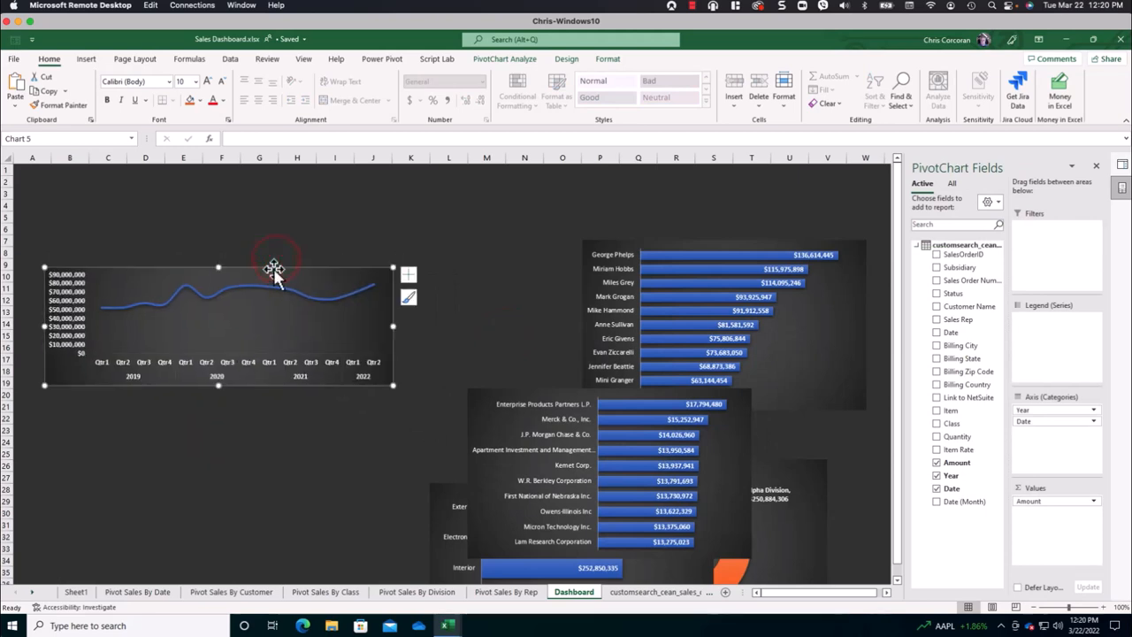
Switch to StepByStepTest 2.xlsx and copy the grouped Sales Dashboard title and logo from the Logos and Graphics sheet.
{"action": "left_click", "coordinate": [243, 6]}
{"action": "left_click", "coordinate": [248, 214]}
{"action": "left_click", "coordinate": [248, 214]}
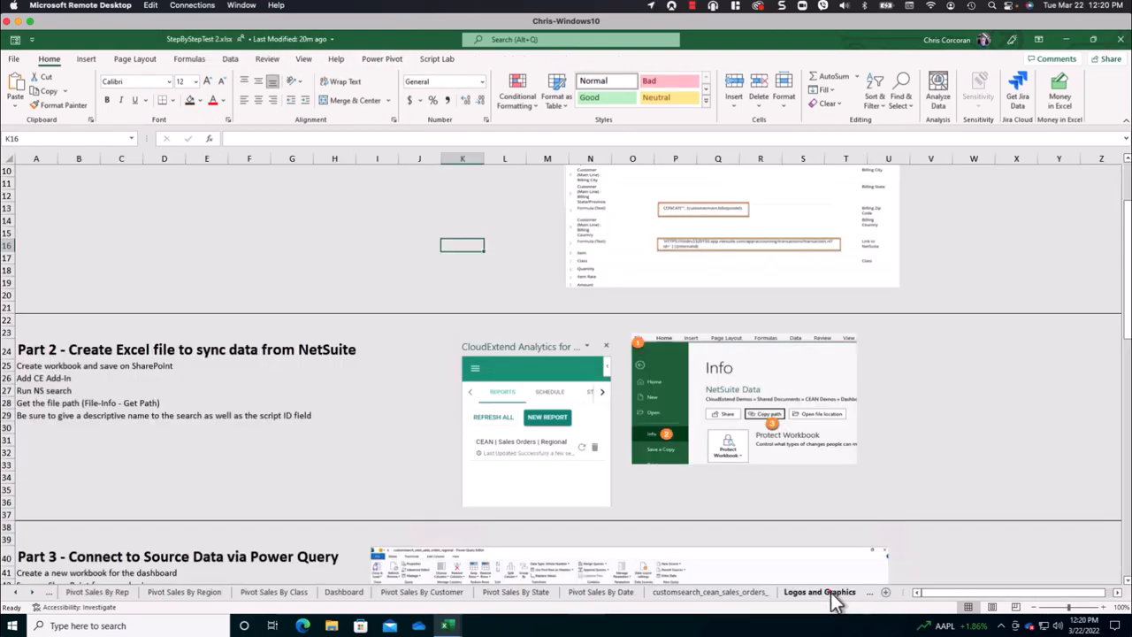
{"action": "left_click", "coordinate": [831, 591]}
{"action": "left_click", "coordinate": [399, 247]}
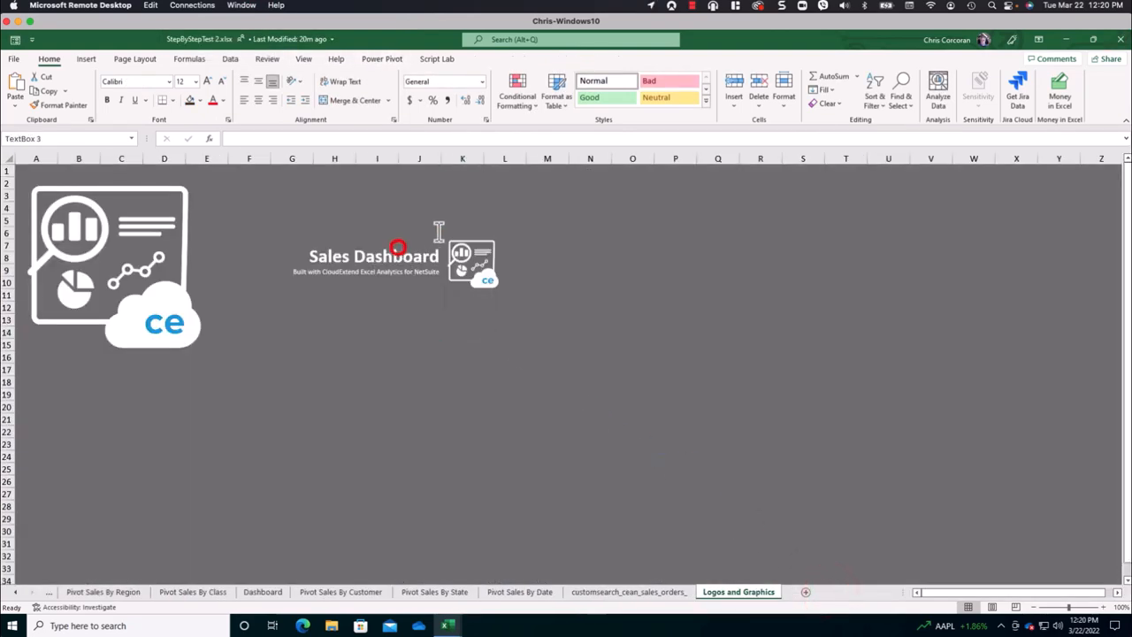
{"action": "left_click", "coordinate": [435, 232]}
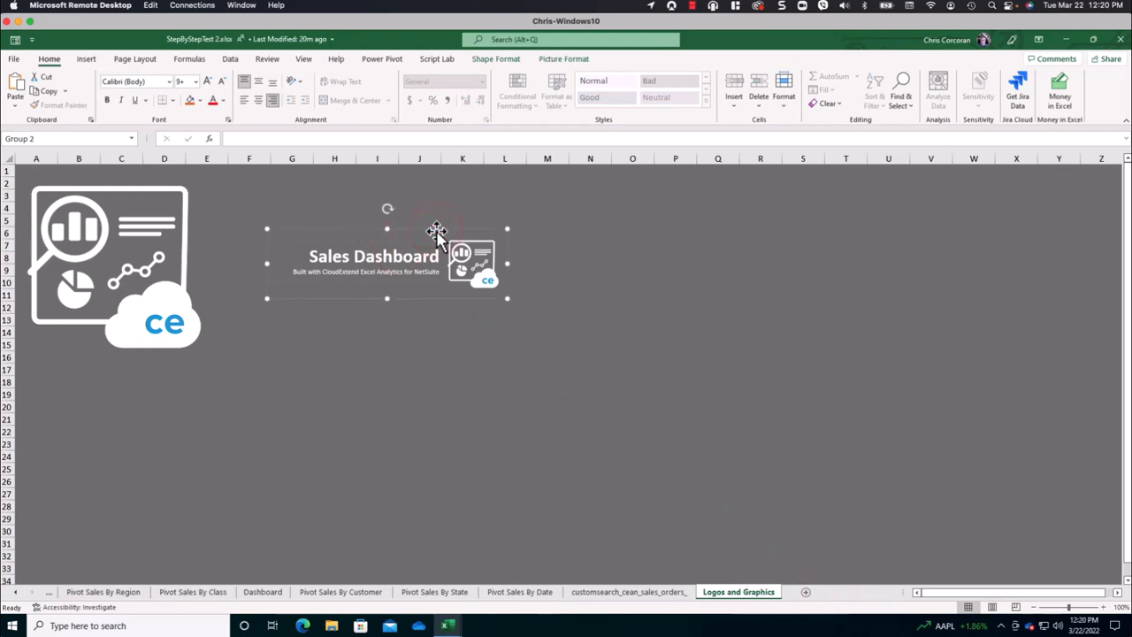
Return to Sales Dashboard.xlsx and paste the title and logo group into the upper-left corner of the Dashboard sheet, at about A1.
{"action": "left_click", "coordinate": [1068, 41]}
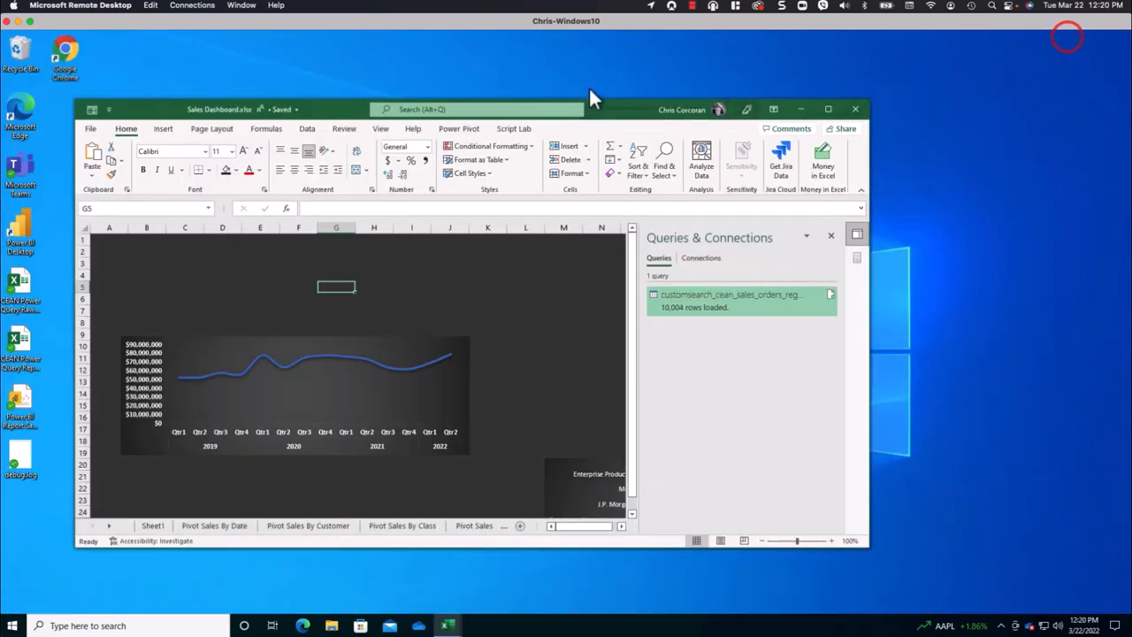
{"action": "double_click", "coordinate": [344, 113]}
{"action": "left_click", "coordinate": [53, 184]}
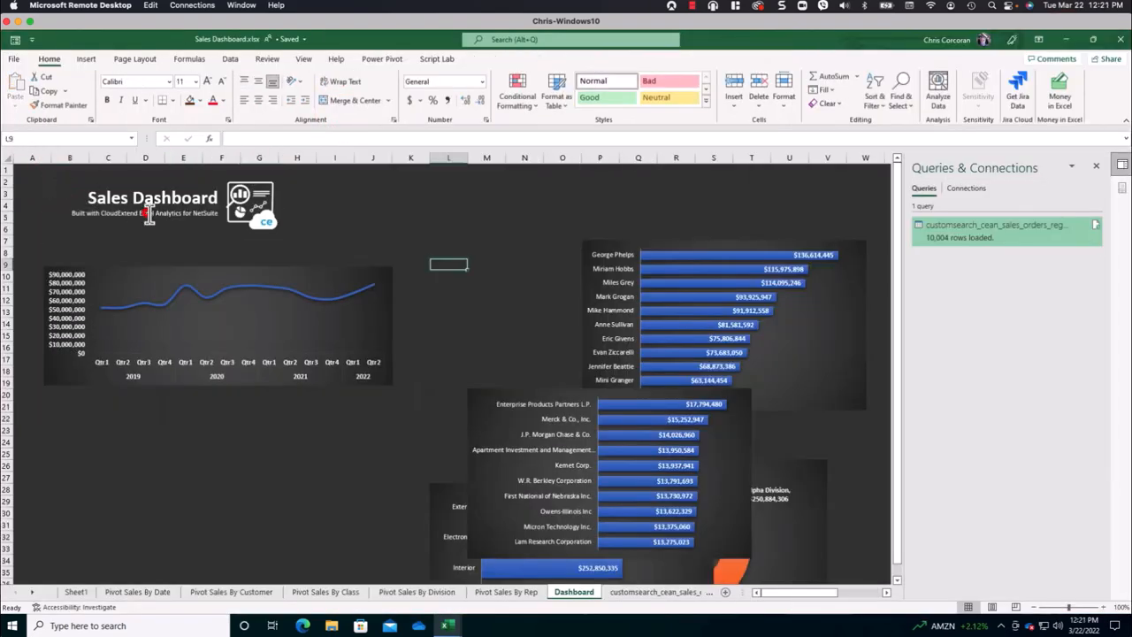
{"action": "left_click", "coordinate": [146, 212]}
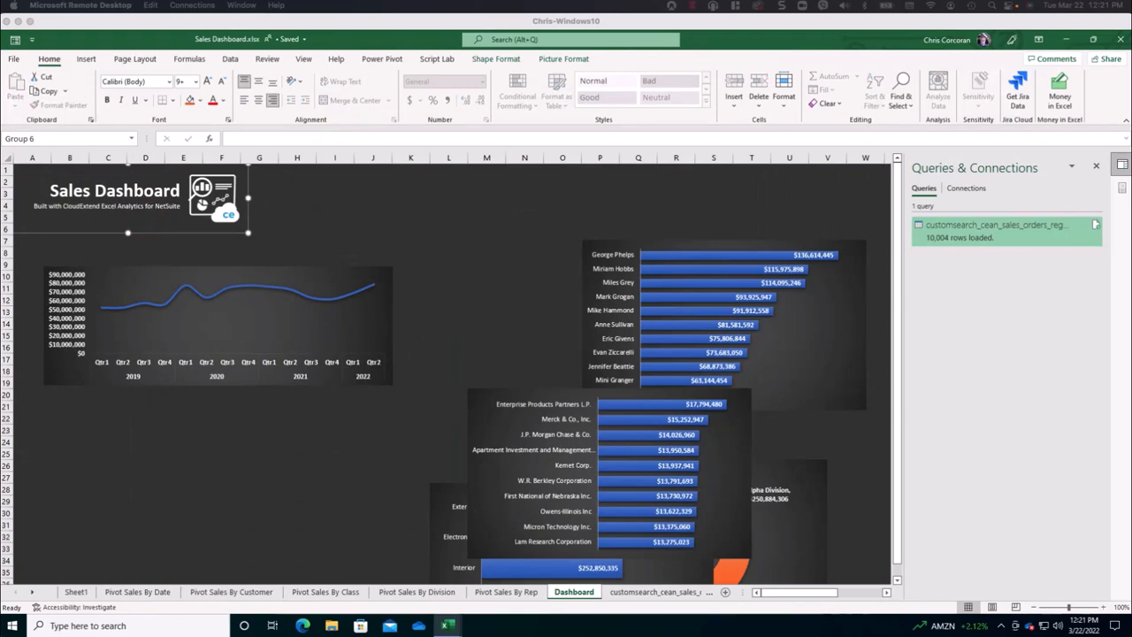
Move the line chart to the sheet's left edge at about row 8 and widen it to about column M.
{"action": "left_click", "coordinate": [233, 328]}
{"action": "left_click", "coordinate": [199, 265]}
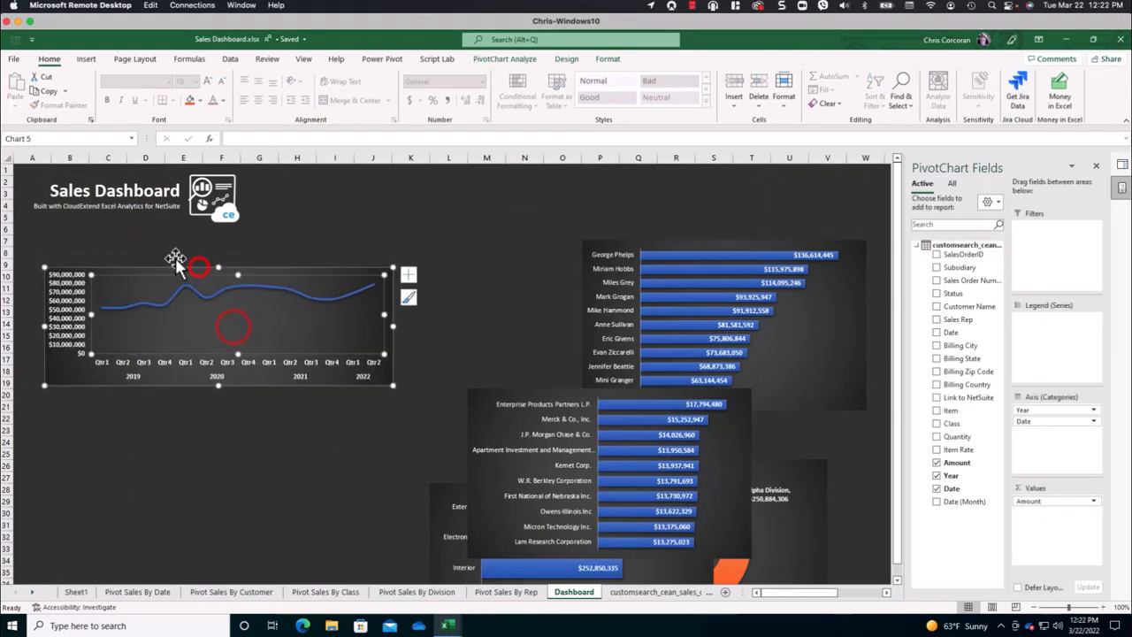
{"action": "left_click_drag", "start_coordinate": [177, 262], "coordinate": [149, 240]}
{"action": "left_click_drag", "start_coordinate": [365, 305], "coordinate": [499, 301]}
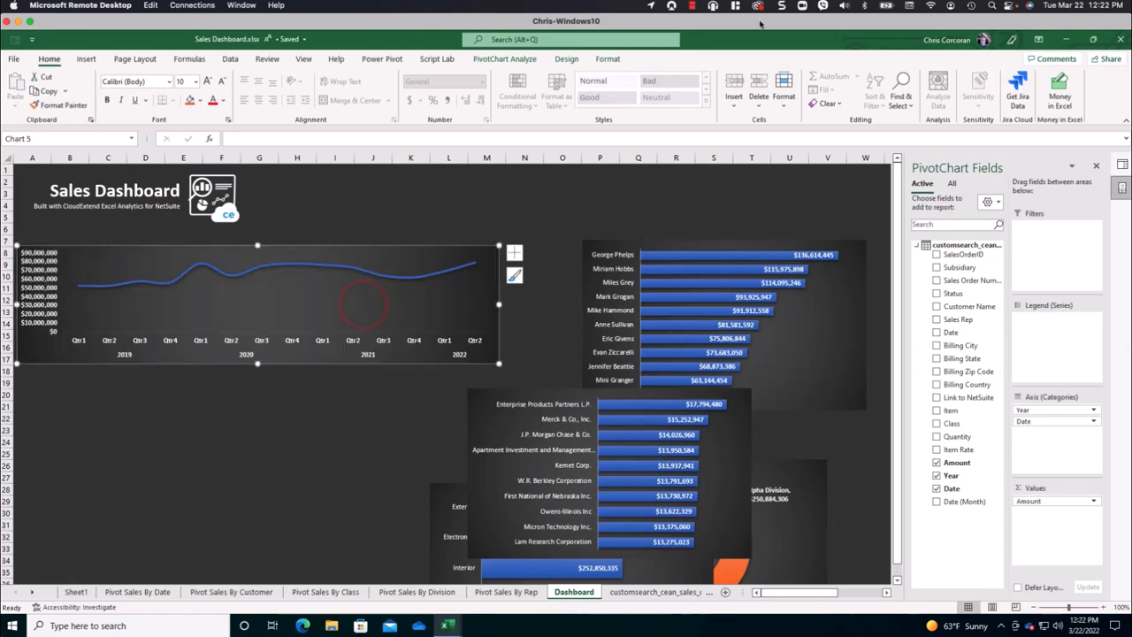
Place the customer chart at about A18 and the sales rep chart at about H18, and widen the line chart above them through column O.
{"action": "left_click", "coordinate": [561, 392]}
{"action": "left_click_drag", "start_coordinate": [561, 392], "coordinate": [111, 373]}
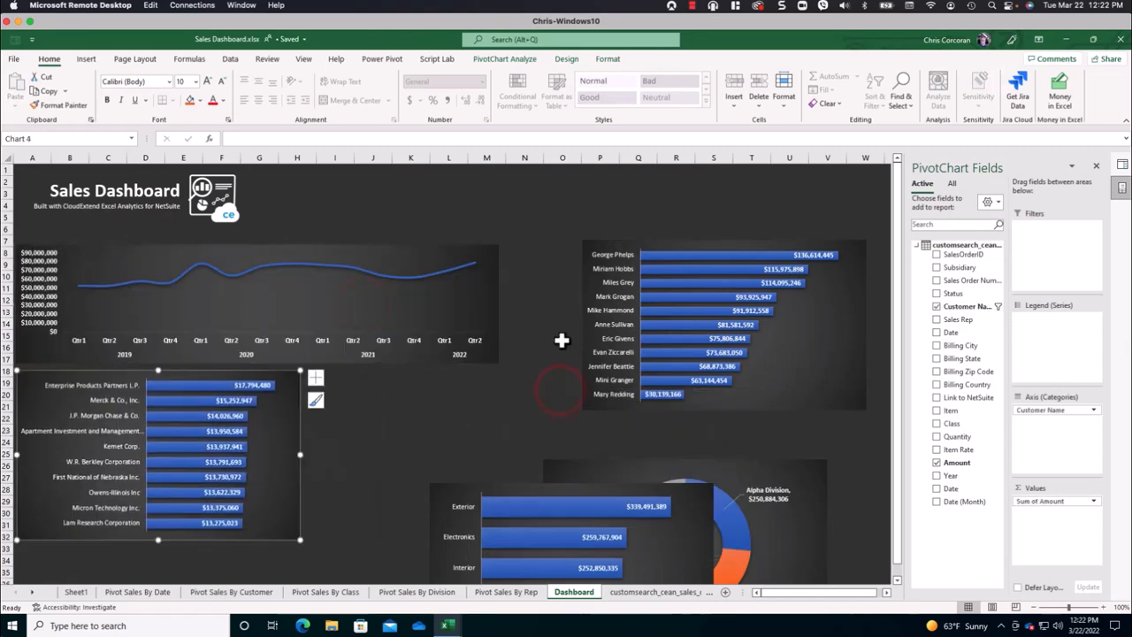
{"action": "left_click_drag", "start_coordinate": [665, 243], "coordinate": [385, 369]}
{"action": "left_click", "coordinate": [496, 306]}
{"action": "left_click_drag", "start_coordinate": [498, 306], "coordinate": [584, 306]}
Place the class bar chart at about A33 below the customer chart and the division doughnut chart beside it at about H33.
{"action": "left_click", "coordinate": [896, 581]}
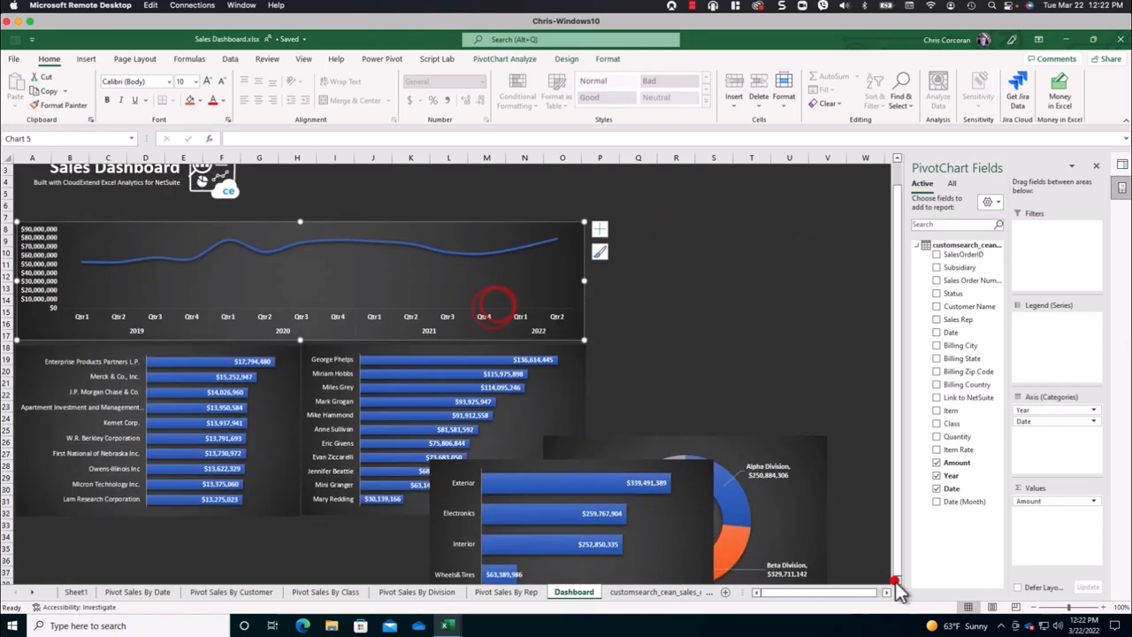
{"action": "left_click", "coordinate": [896, 581]}
{"action": "left_click", "coordinate": [495, 358]}
{"action": "left_click_drag", "start_coordinate": [511, 353], "coordinate": [94, 410]}
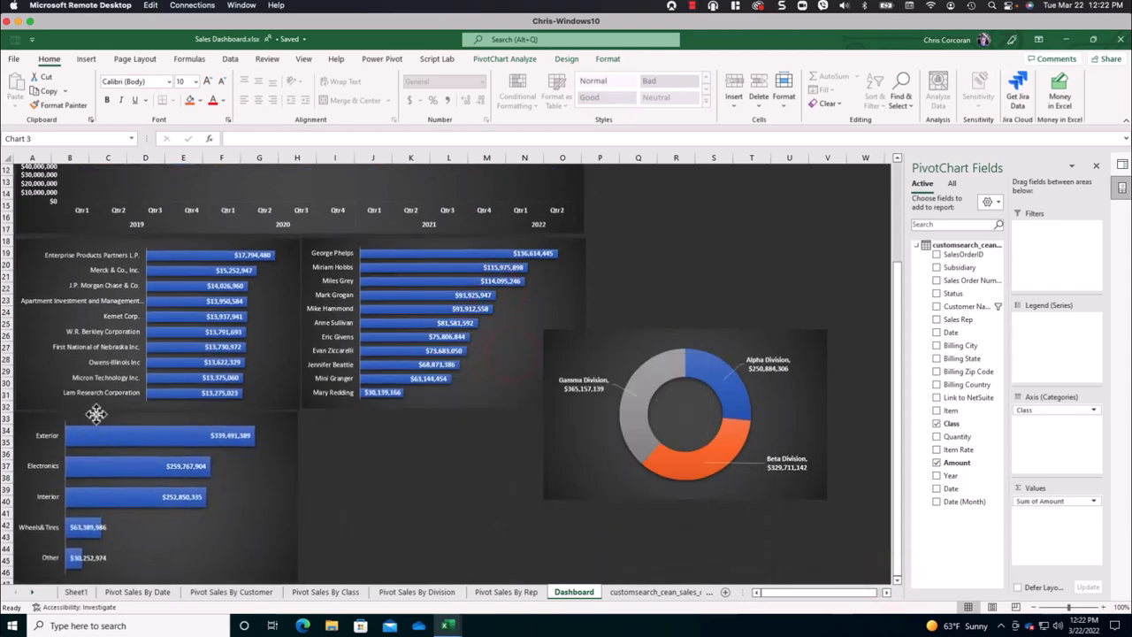
{"action": "left_click", "coordinate": [605, 338]}
{"action": "left_click_drag", "start_coordinate": [664, 332], "coordinate": [425, 412]}
{"action": "left_click", "coordinate": [484, 392]}
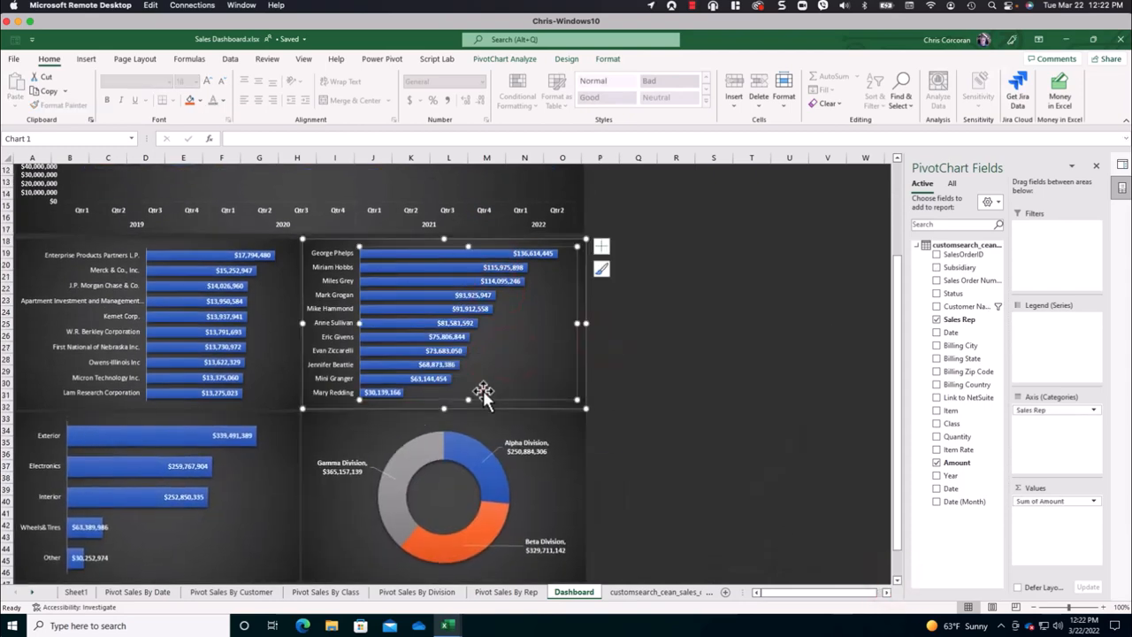
{"action": "left_click", "coordinate": [641, 432]}
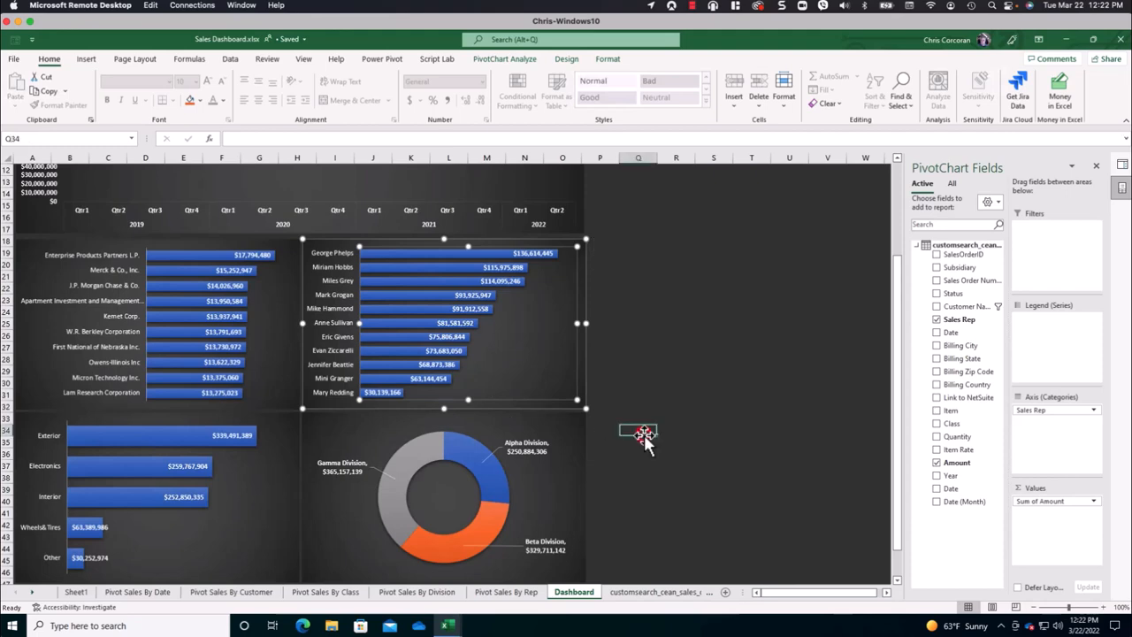
{"action": "scroll", "coordinate": [622, 395], "scroll_direction": "up", "scroll_amount": 4}
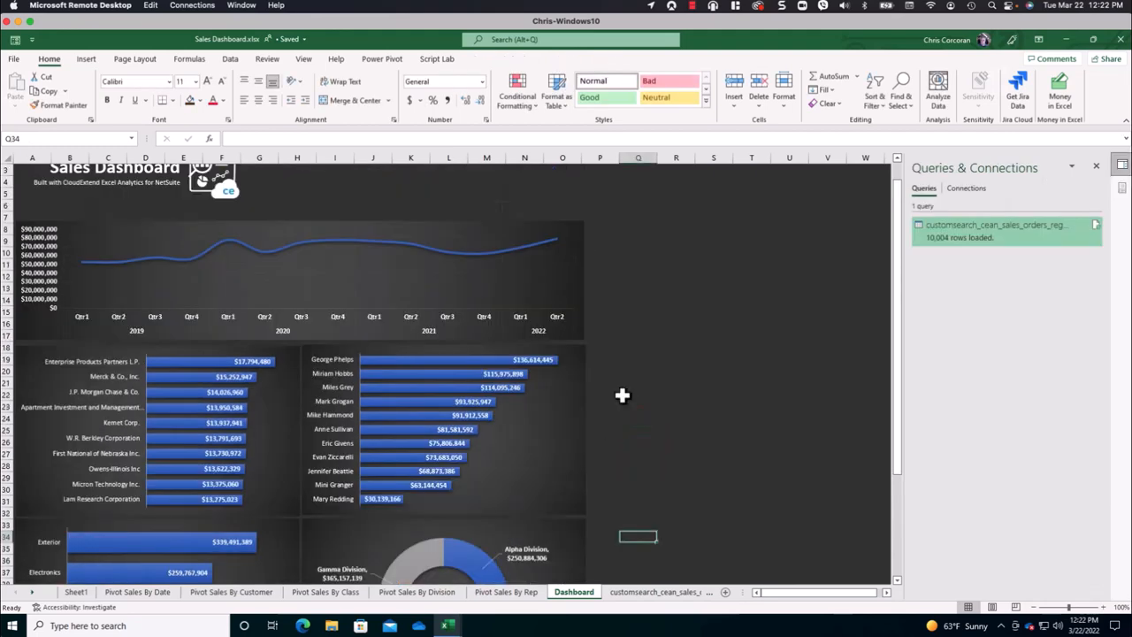
{"action": "scroll", "coordinate": [723, 415], "scroll_direction": "down", "scroll_amount": 1}
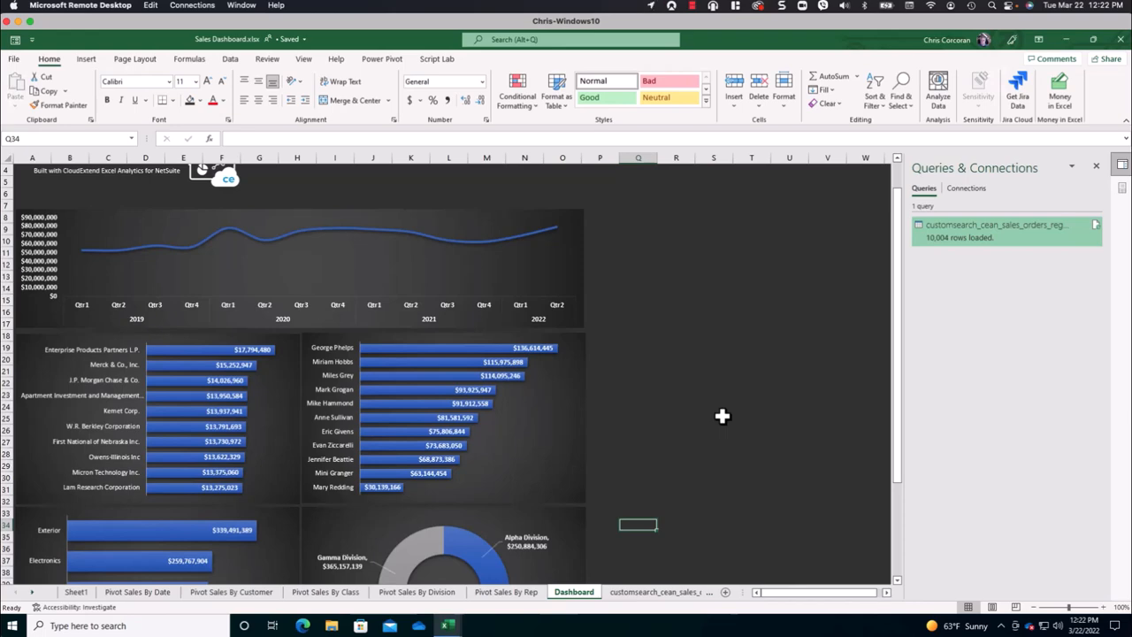
Copy the pivot table in A1:B13 of Pivot Sales By Rep to cell A1 of a new worksheet.
{"action": "left_click", "coordinate": [506, 592]}
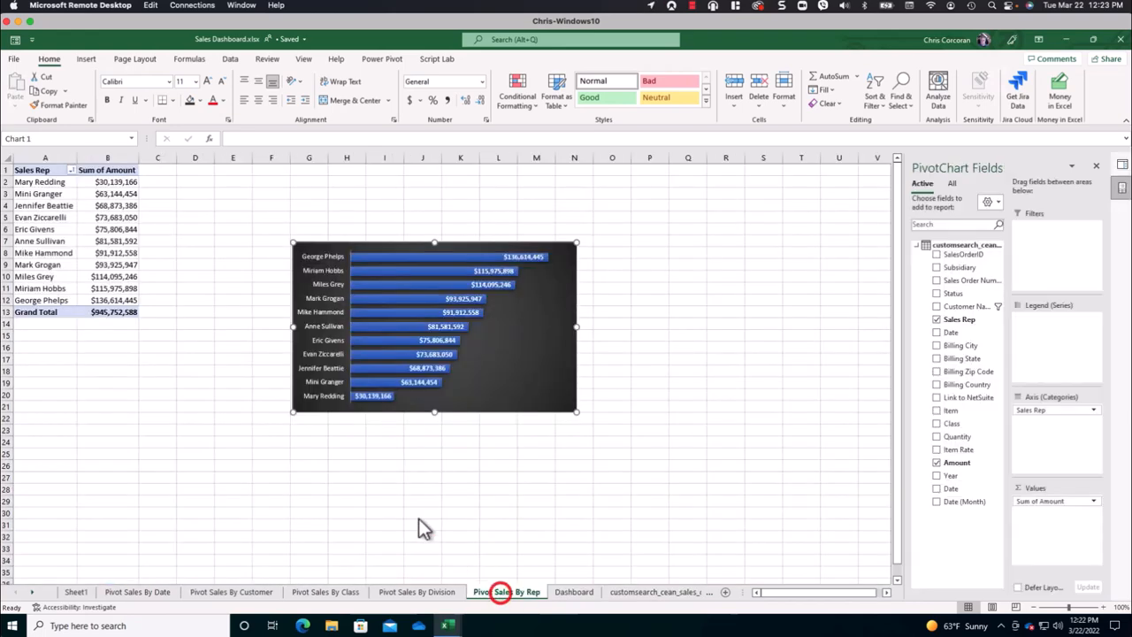
{"action": "left_click_drag", "start_coordinate": [42, 172], "coordinate": [111, 312]}
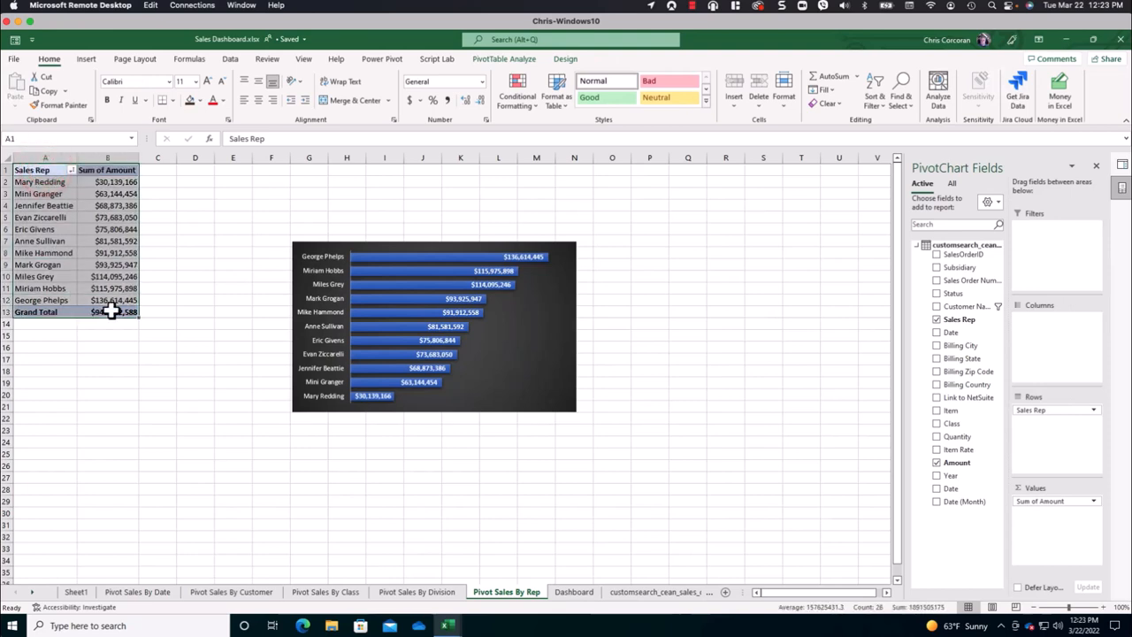
{"action": "key", "text": "ctrl+c"}
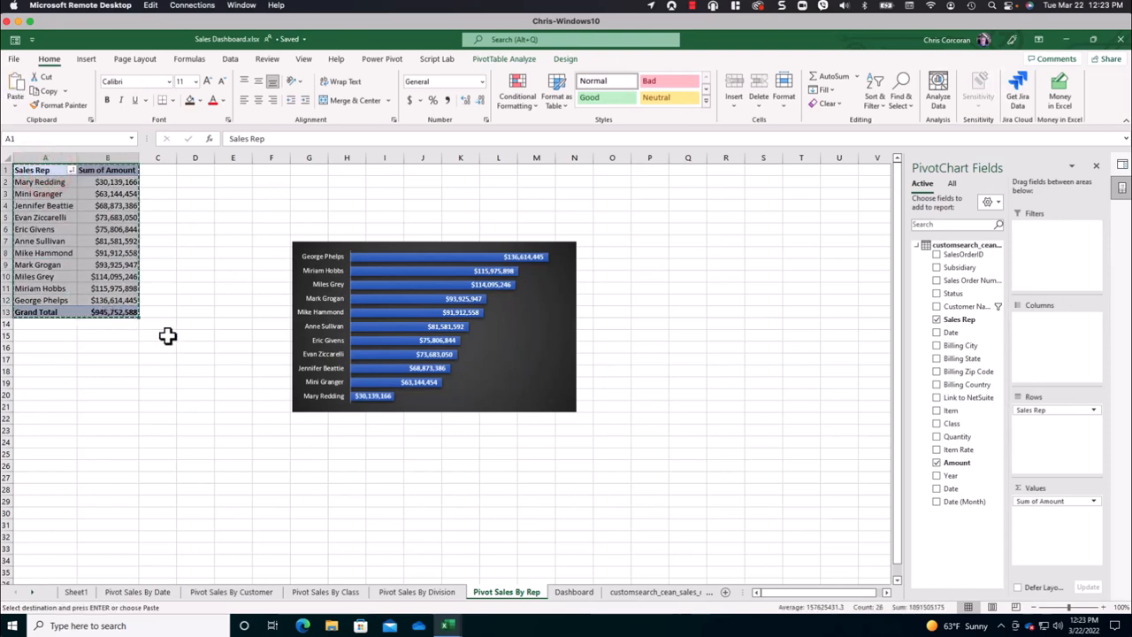
{"action": "left_click", "coordinate": [725, 592]}
{"action": "key", "text": "ctrl+v"}
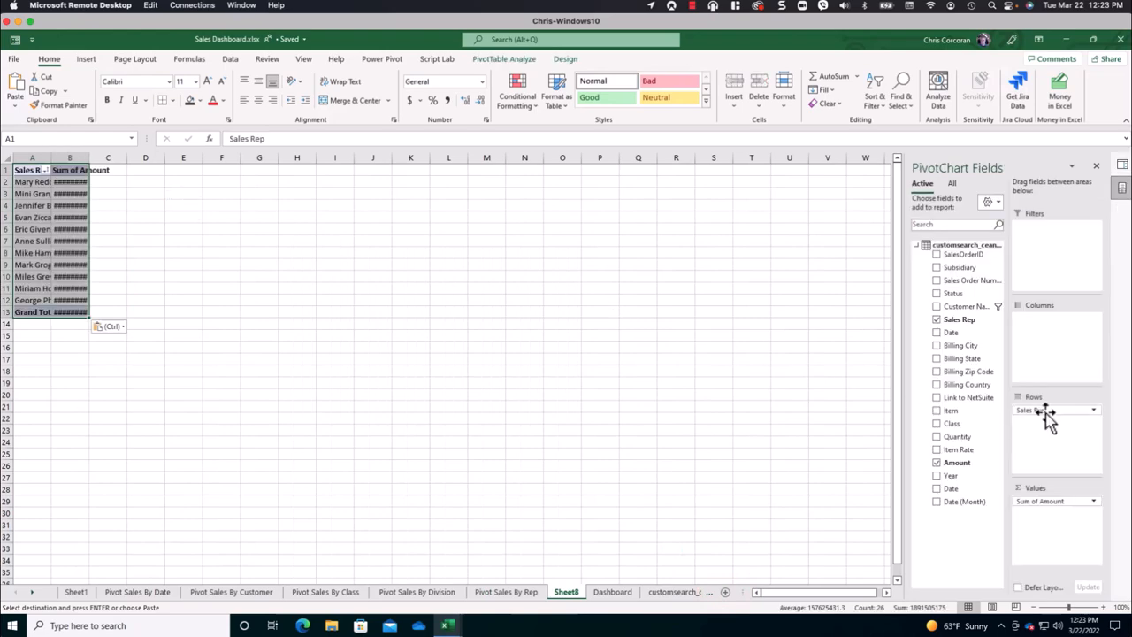
Replace Sales Rep with Billing State in the copied pivot table's rows and rename its headers to State and Amount.
{"action": "left_click_drag", "start_coordinate": [1046, 411], "coordinate": [978, 404]}
{"action": "left_click_drag", "start_coordinate": [975, 364], "coordinate": [1055, 416]}
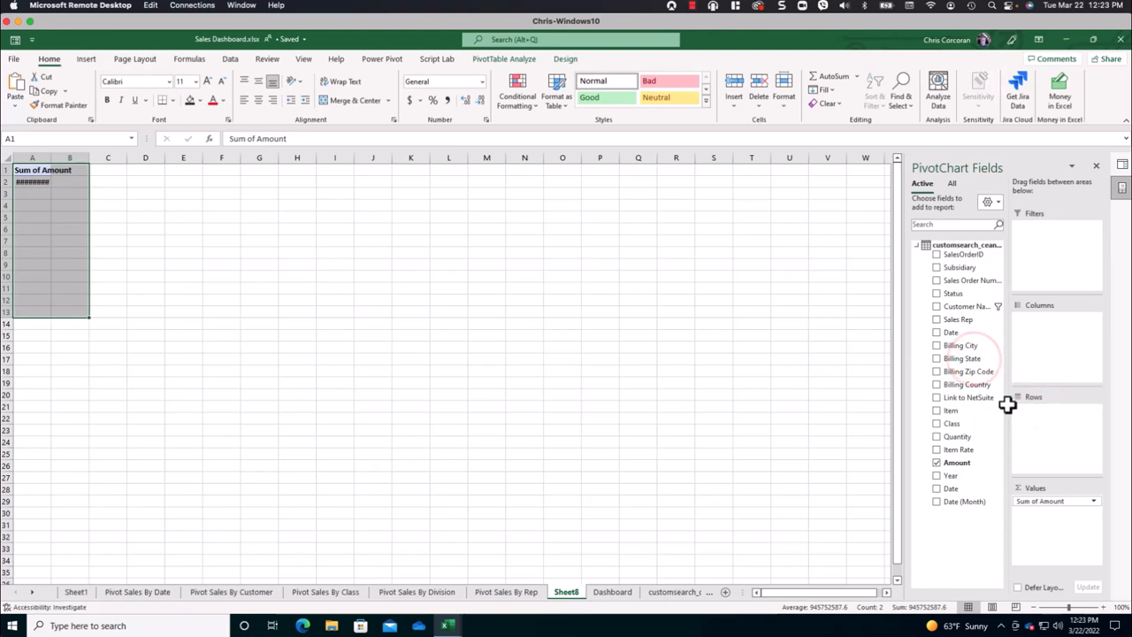
{"action": "left_click", "coordinate": [35, 170]}
{"action": "type", "text": "St"}
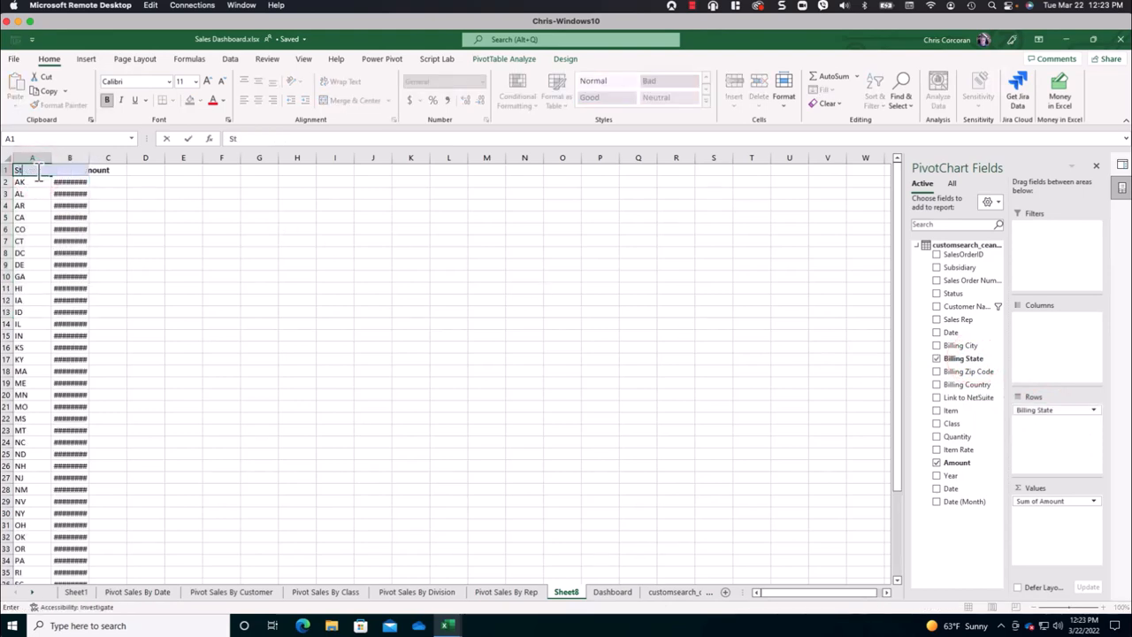
{"action": "type", "text": "ate"}
{"action": "key", "text": "Tab"}
{"action": "type", "text": "Amo"}
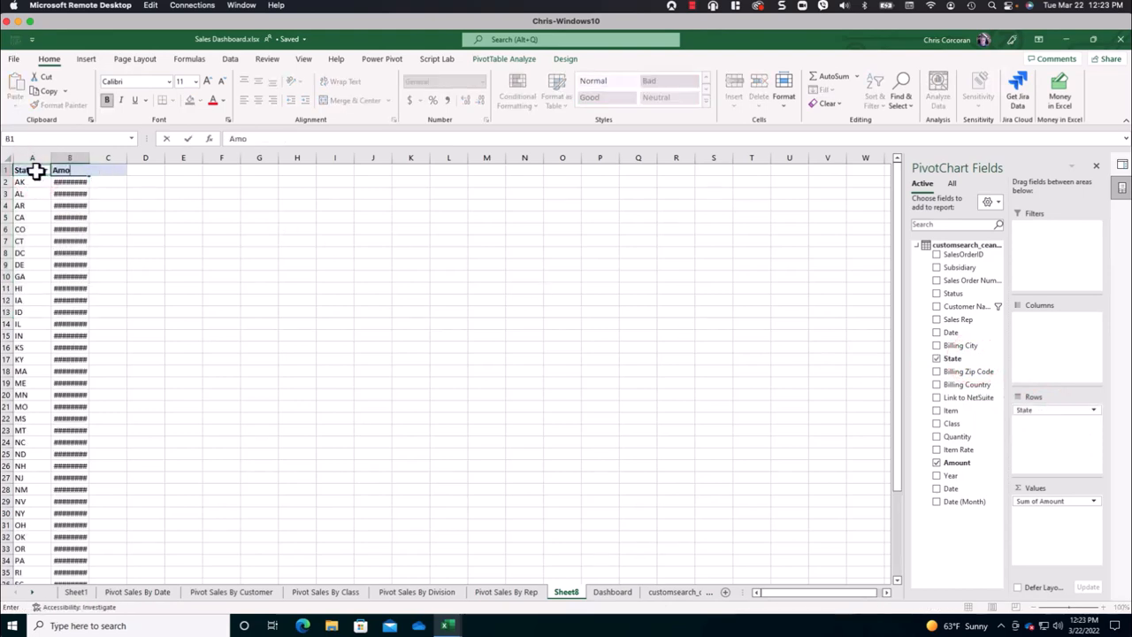
{"action": "left_click", "coordinate": [35, 169]}
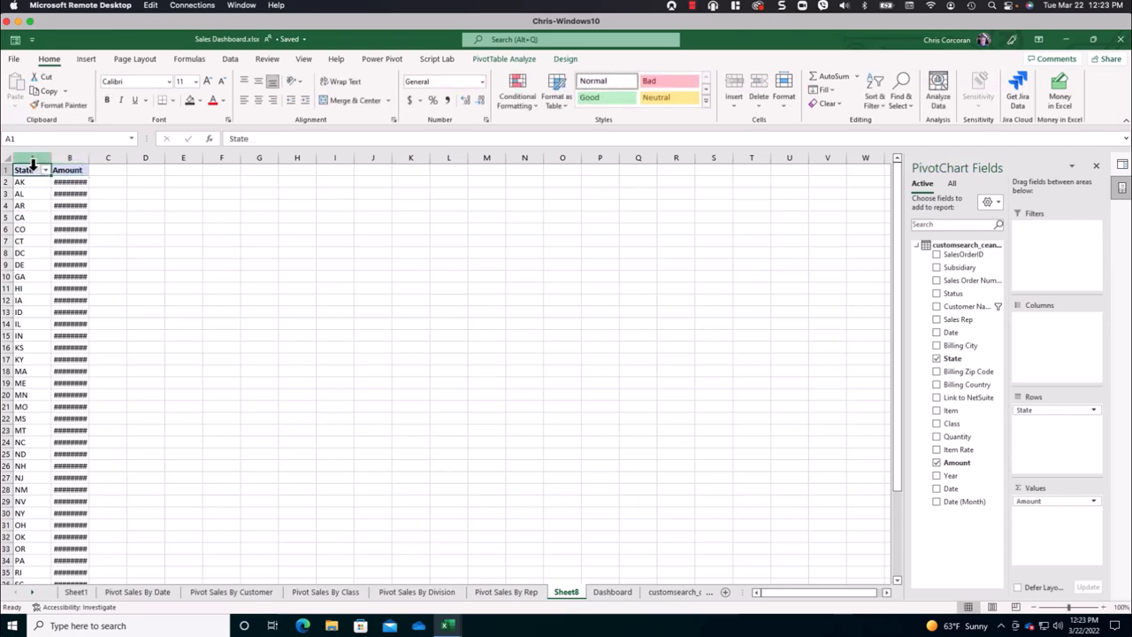
Autofit all column widths on the new state pivot sheet.
{"action": "left_click", "coordinate": [6, 158]}
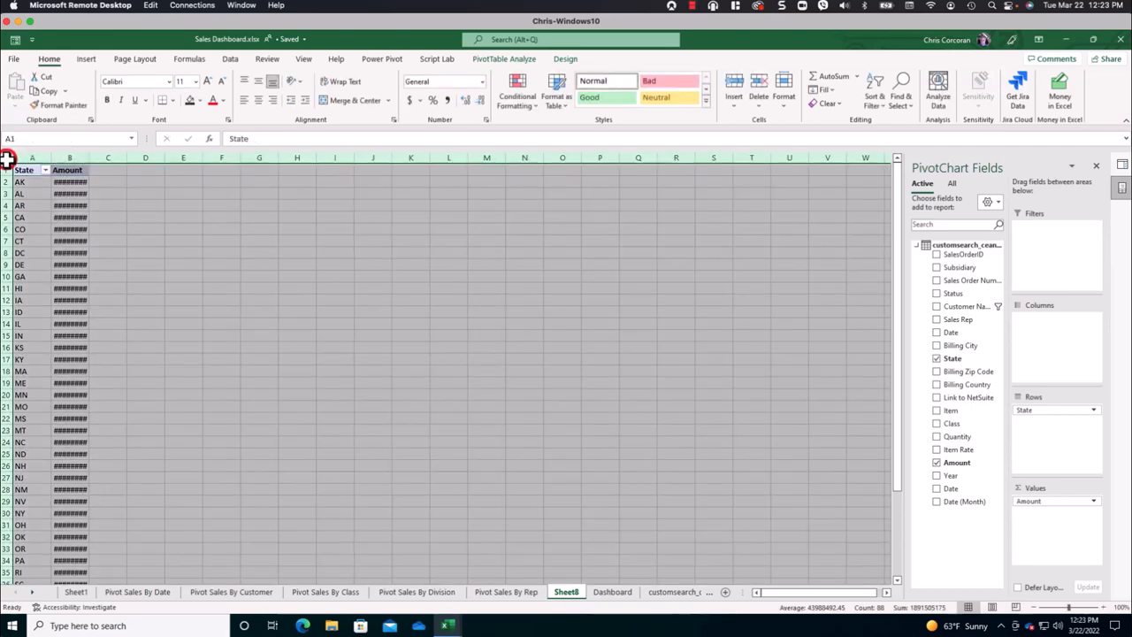
{"action": "double_click", "coordinate": [53, 158]}
{"action": "left_click", "coordinate": [90, 182]}
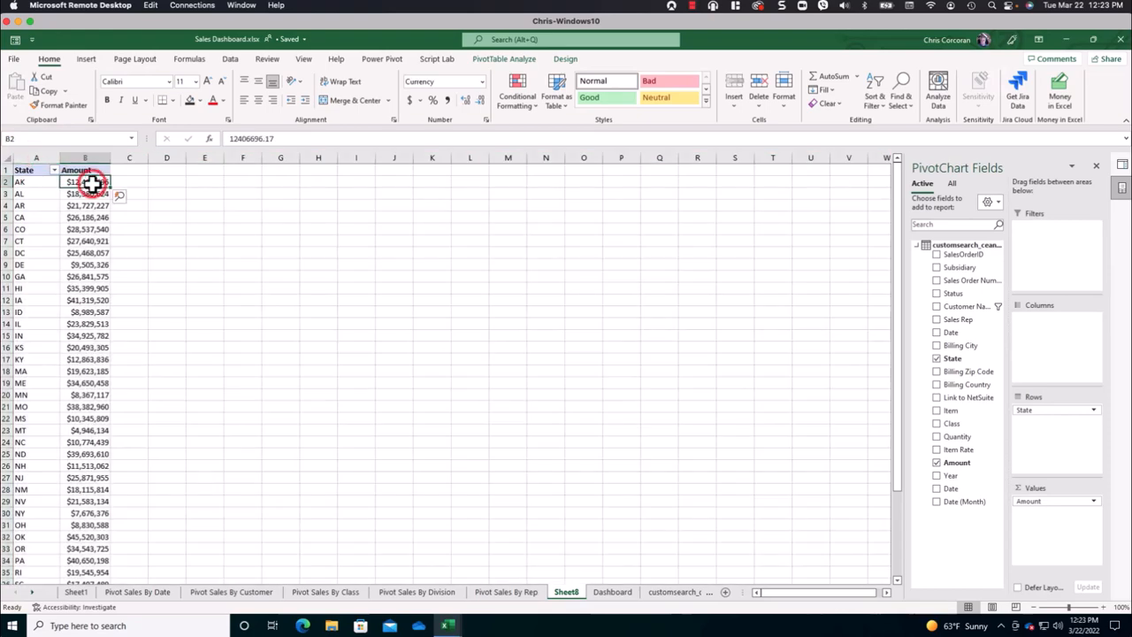
Try to insert a filled map chart directly from the state pivot table.
{"action": "left_click", "coordinate": [88, 58]}
{"action": "left_click", "coordinate": [595, 81]}
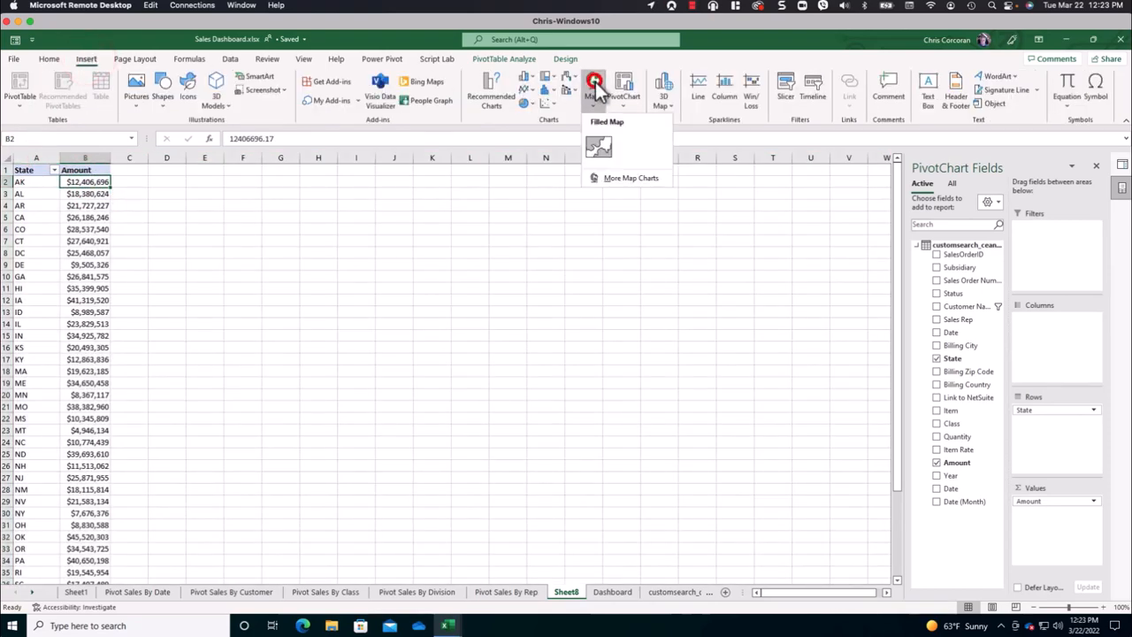
{"action": "left_click", "coordinate": [597, 143]}
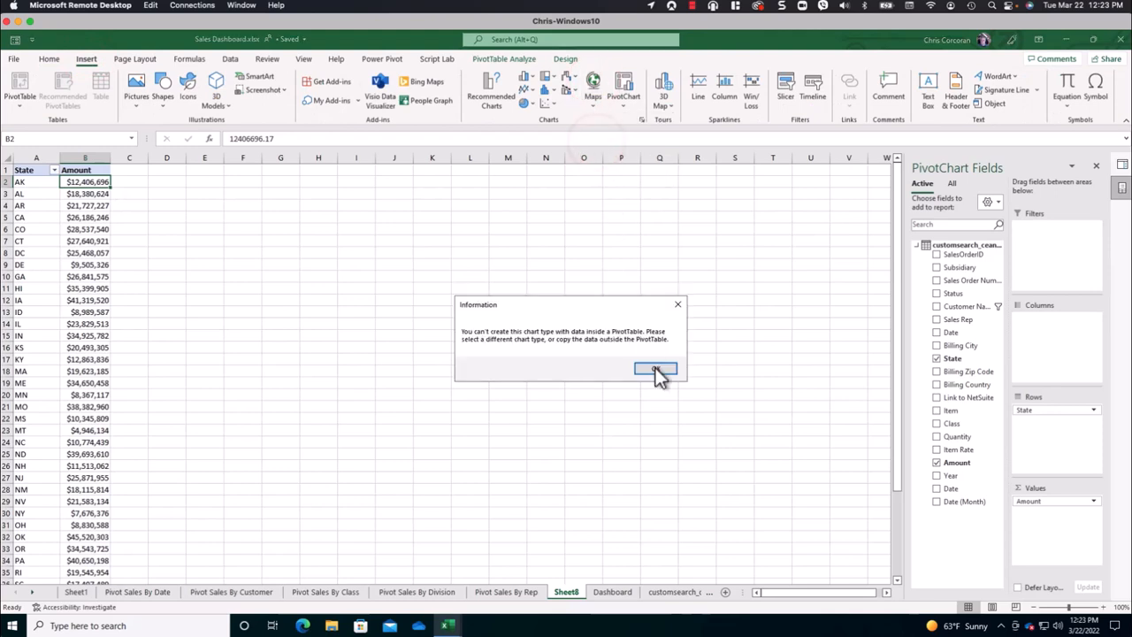
{"action": "left_click", "coordinate": [655, 372]}
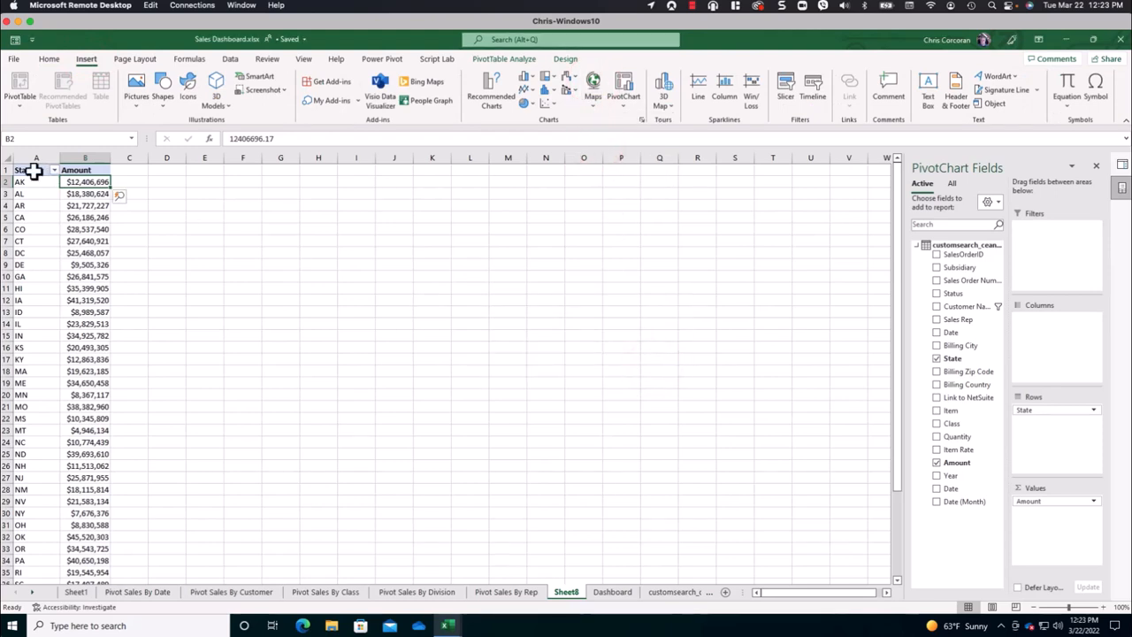
Turn off grand totals for rows and columns in the state pivot table.
{"action": "left_click", "coordinate": [33, 170]}
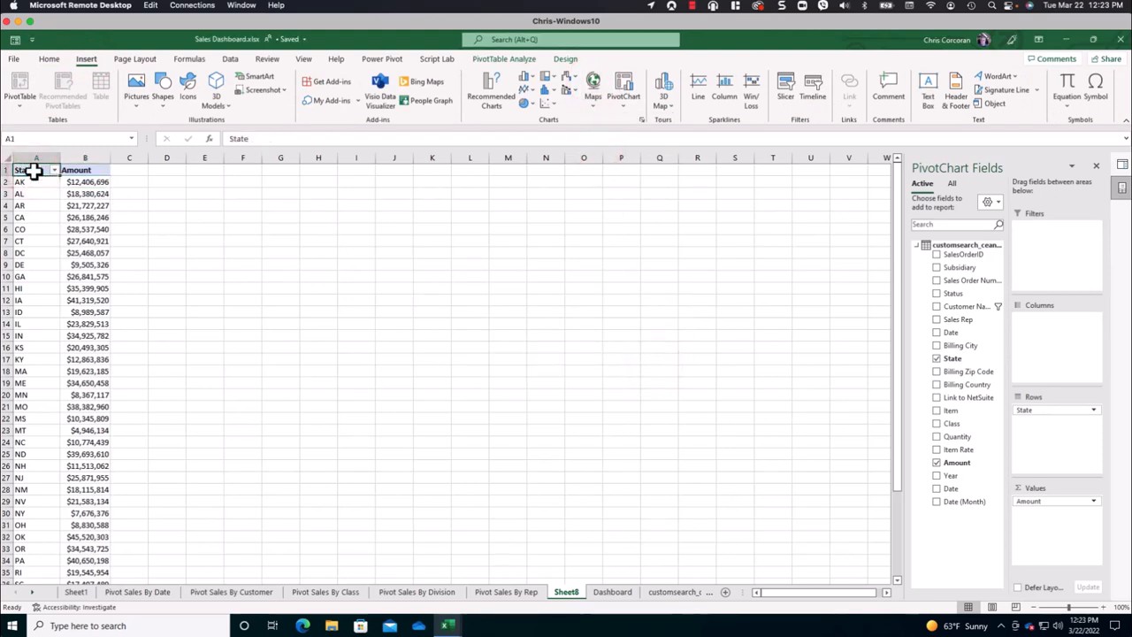
{"action": "left_click", "coordinate": [81, 183]}
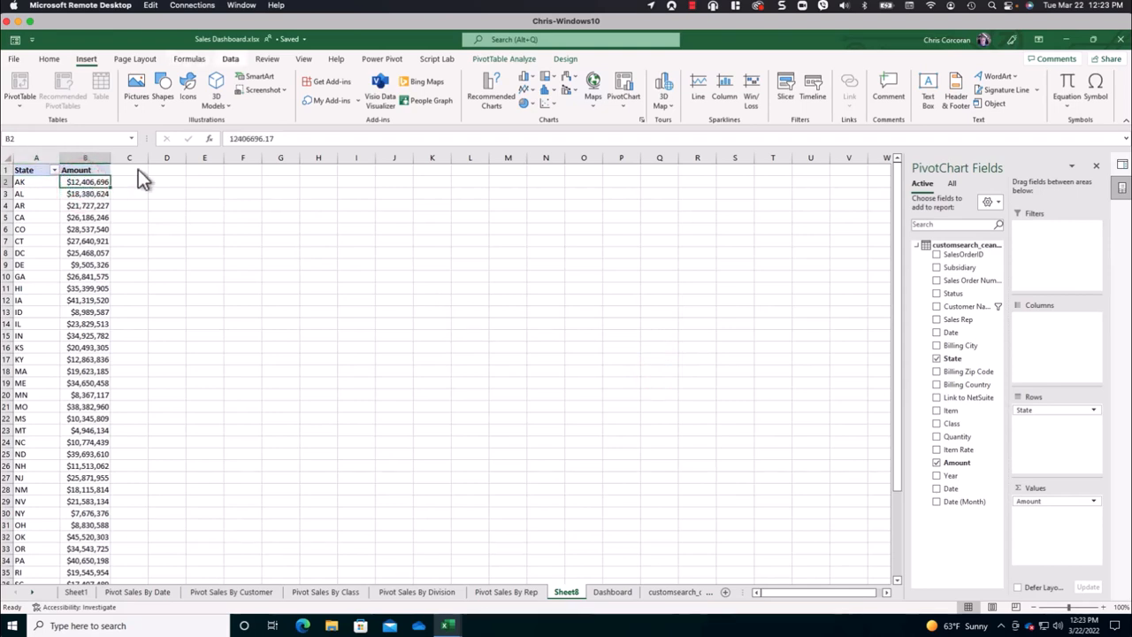
{"action": "left_click", "coordinate": [491, 60]}
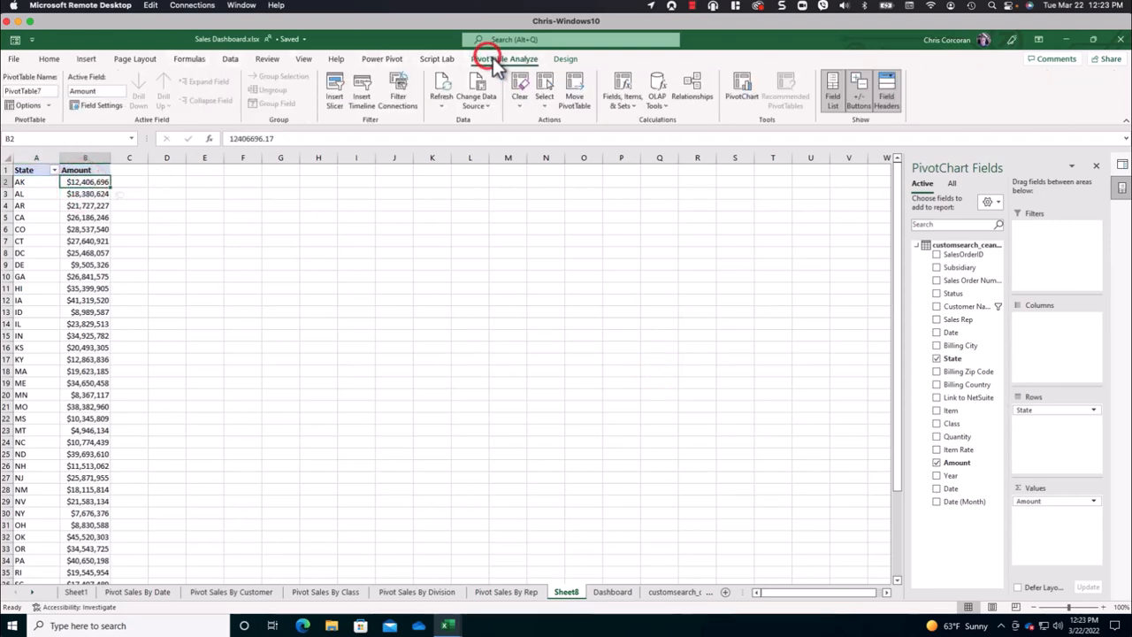
{"action": "left_click", "coordinate": [565, 59]}
{"action": "left_click", "coordinate": [52, 105]}
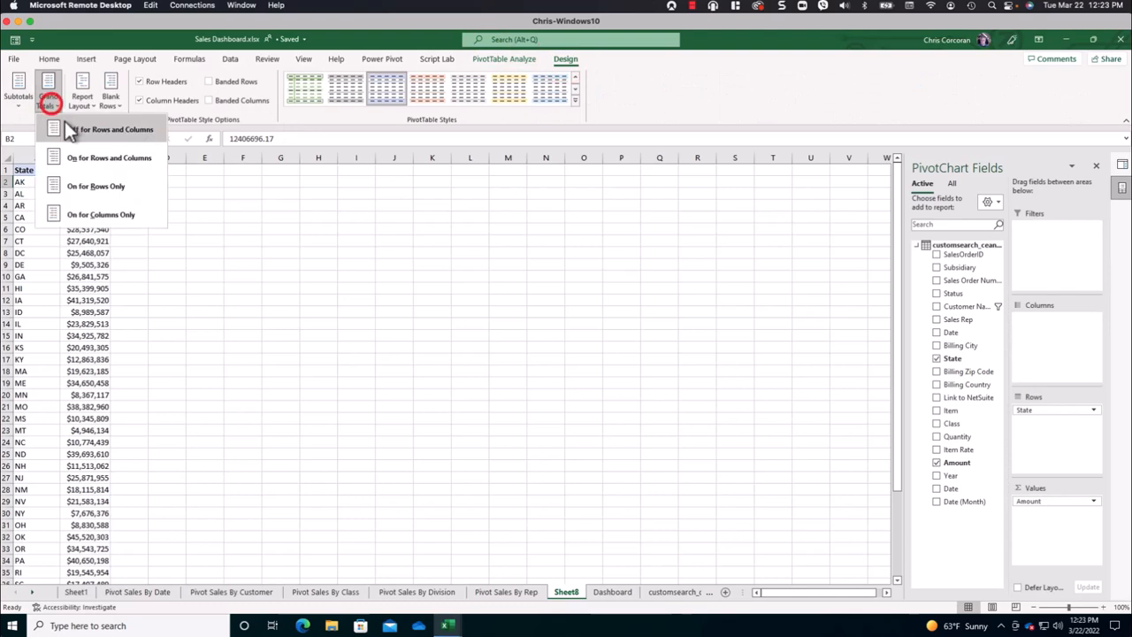
{"action": "left_click", "coordinate": [71, 124]}
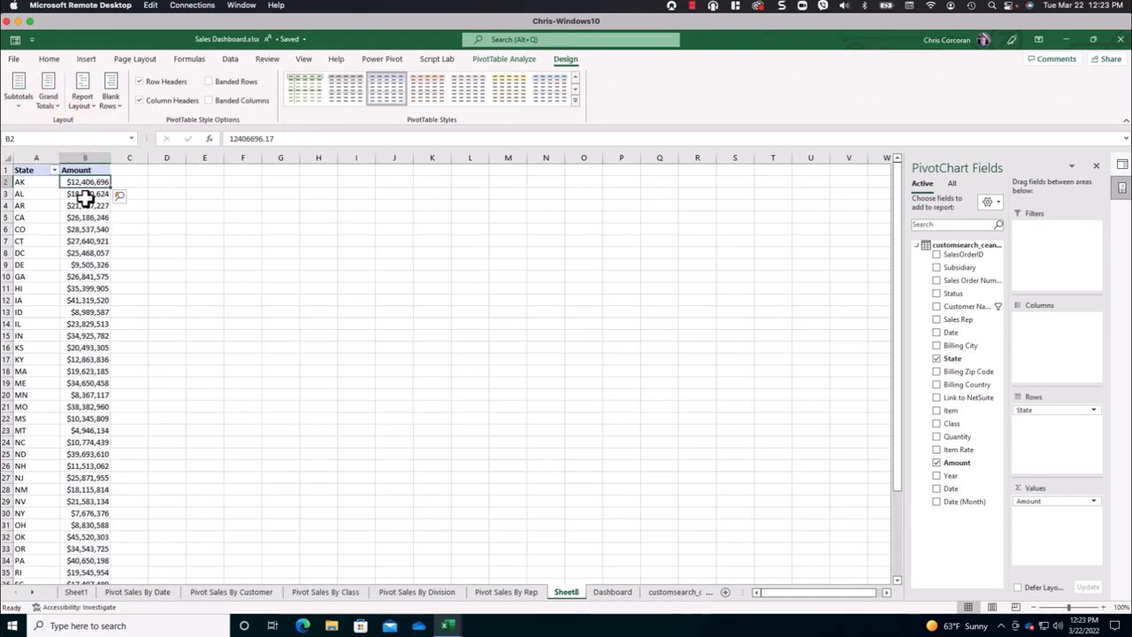
Copy the state pivot table A1:B43 and paste it as values at cell F3.
{"action": "left_click", "coordinate": [25, 170]}
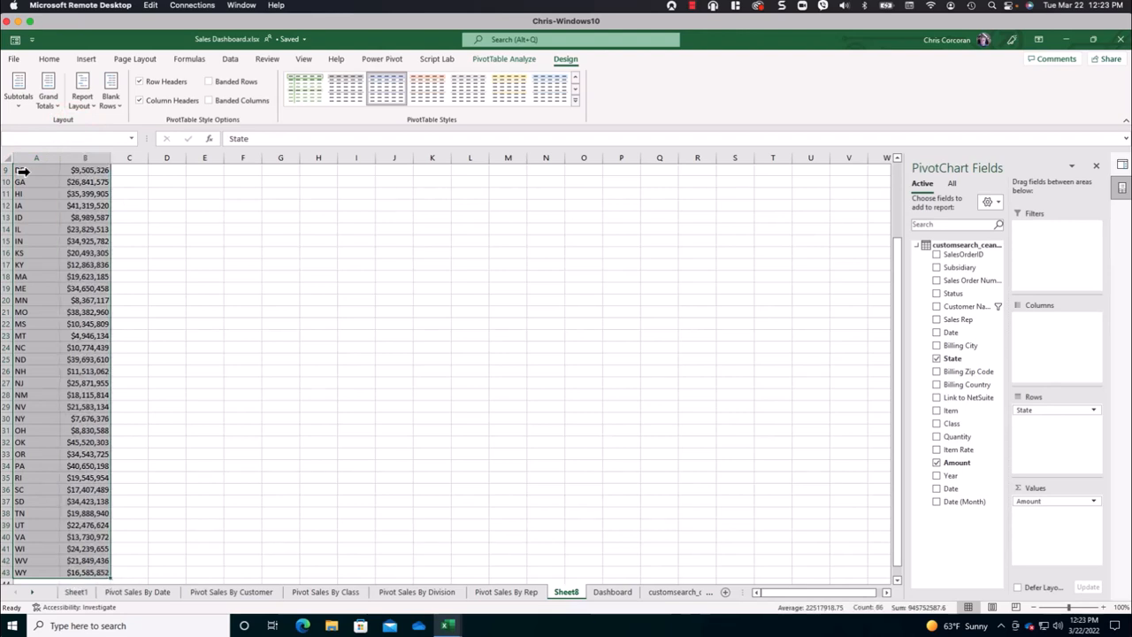
{"action": "key", "text": "ctrl+c"}
{"action": "scroll", "coordinate": [30, 172], "scroll_direction": "up", "scroll_amount": 3}
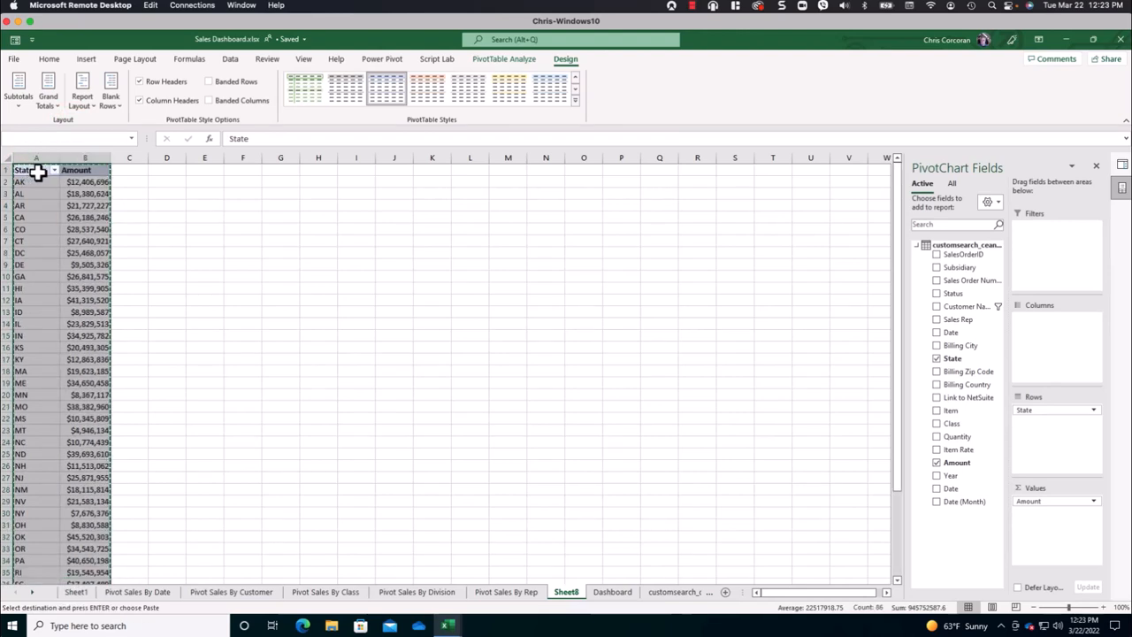
{"action": "left_click", "coordinate": [246, 195]}
{"action": "right_click", "coordinate": [246, 194]}
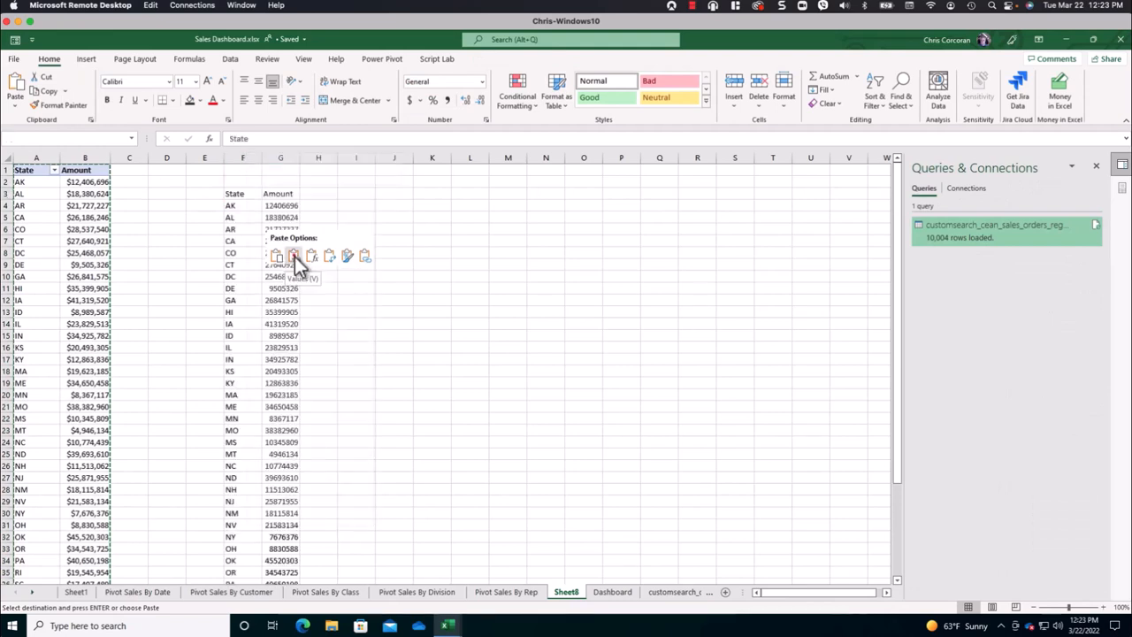
{"action": "left_click", "coordinate": [293, 256]}
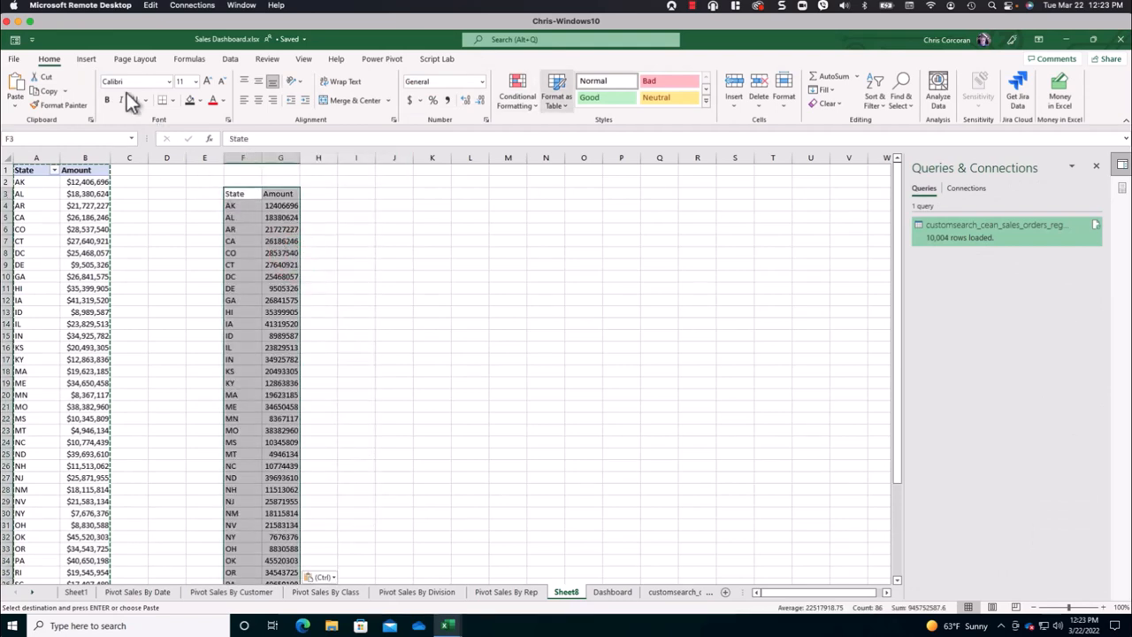
Insert a filled map chart from the pasted state values and place it at about K8, clear of the data.
{"action": "left_click", "coordinate": [87, 59]}
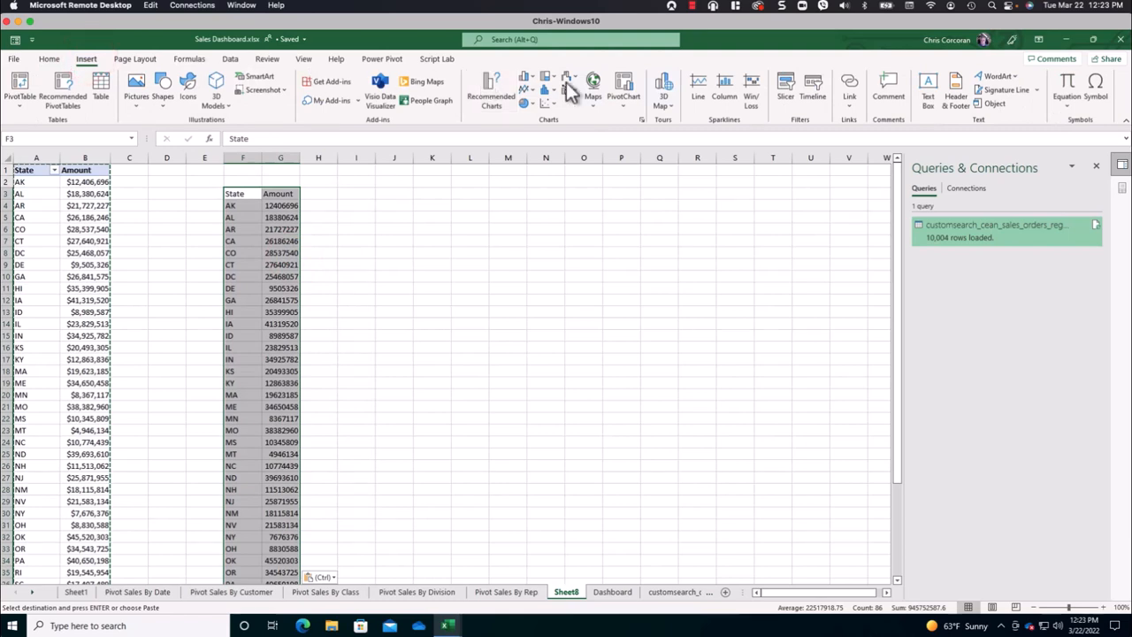
{"action": "left_click", "coordinate": [593, 84]}
{"action": "left_click", "coordinate": [598, 148]}
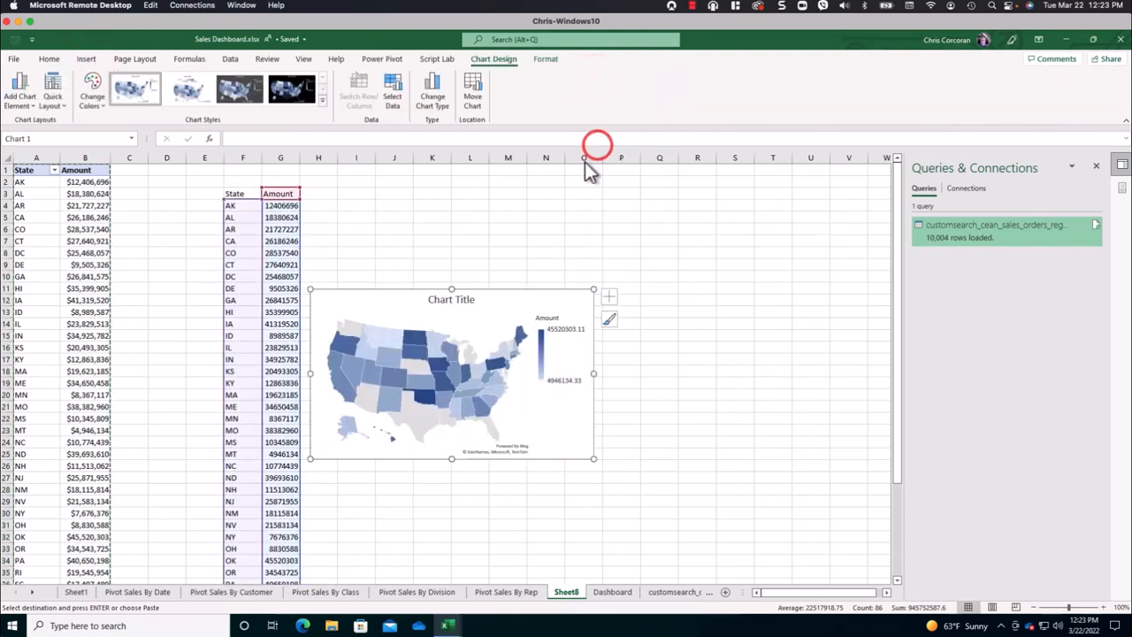
{"action": "left_click_drag", "start_coordinate": [475, 290], "coordinate": [584, 250]}
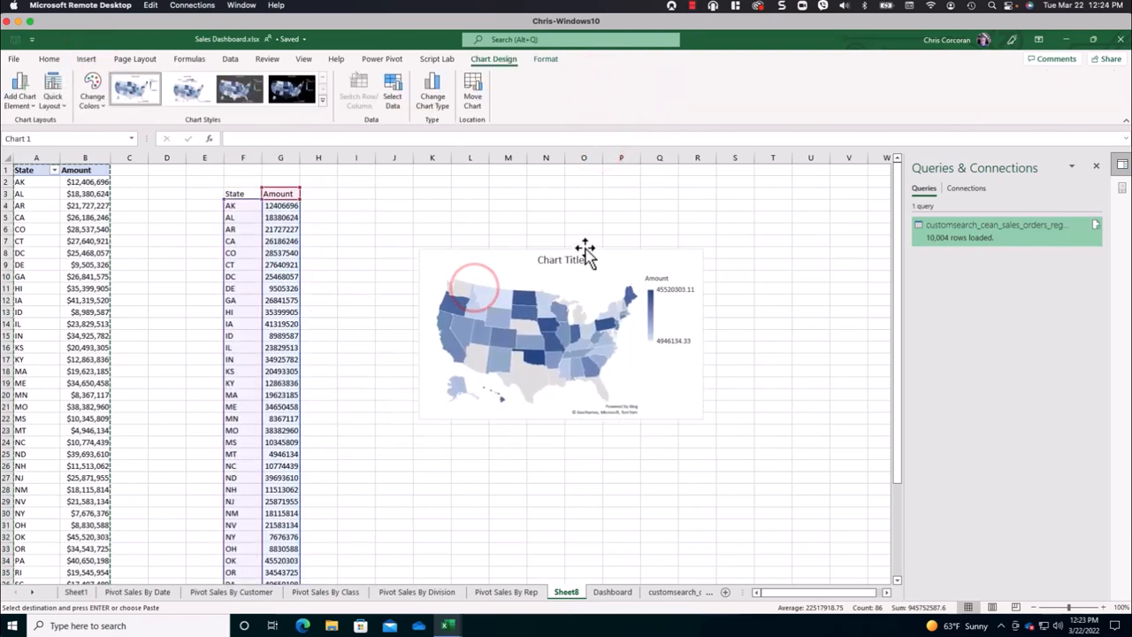
Apply the dark grey chart style to the map chart and delete its chart title.
{"action": "left_click", "coordinate": [247, 90]}
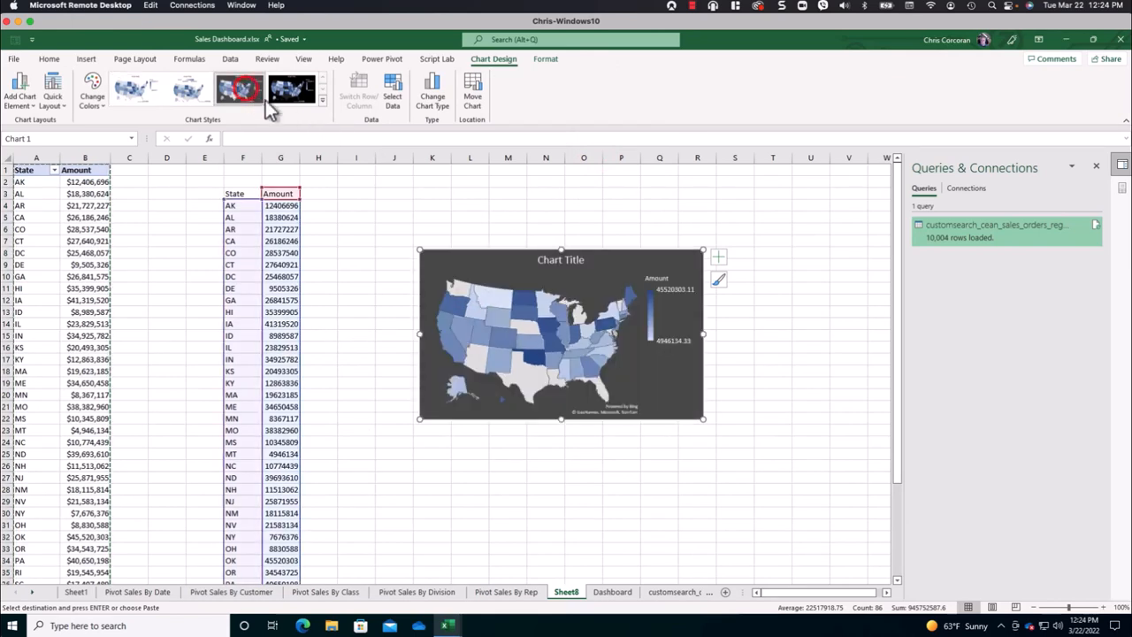
{"action": "left_click", "coordinate": [555, 263]}
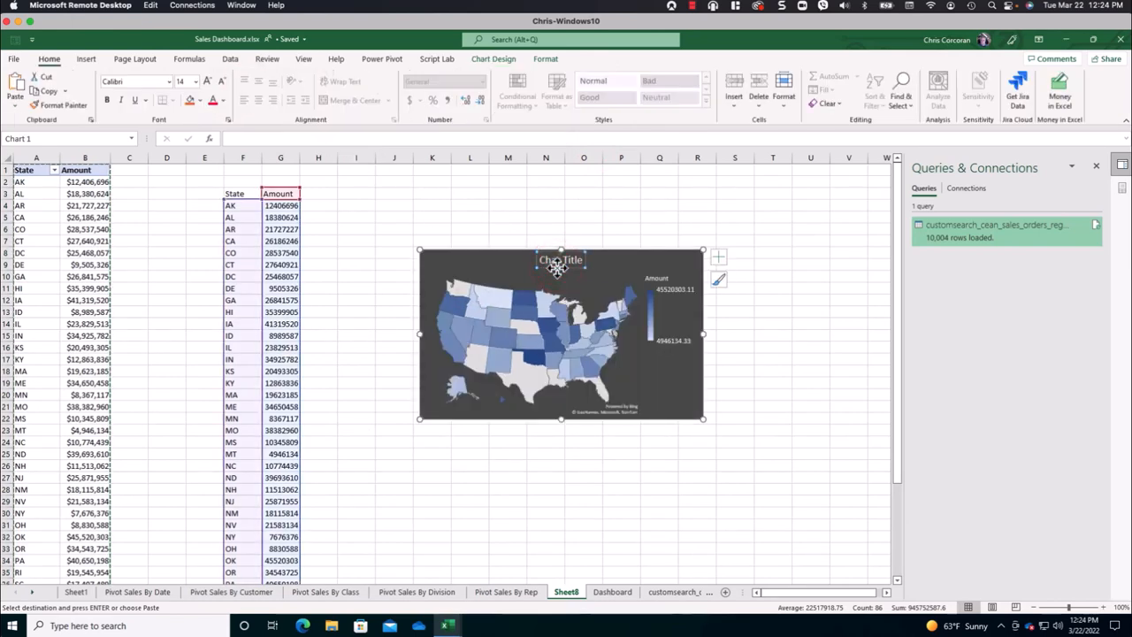
{"action": "key", "text": "Delete"}
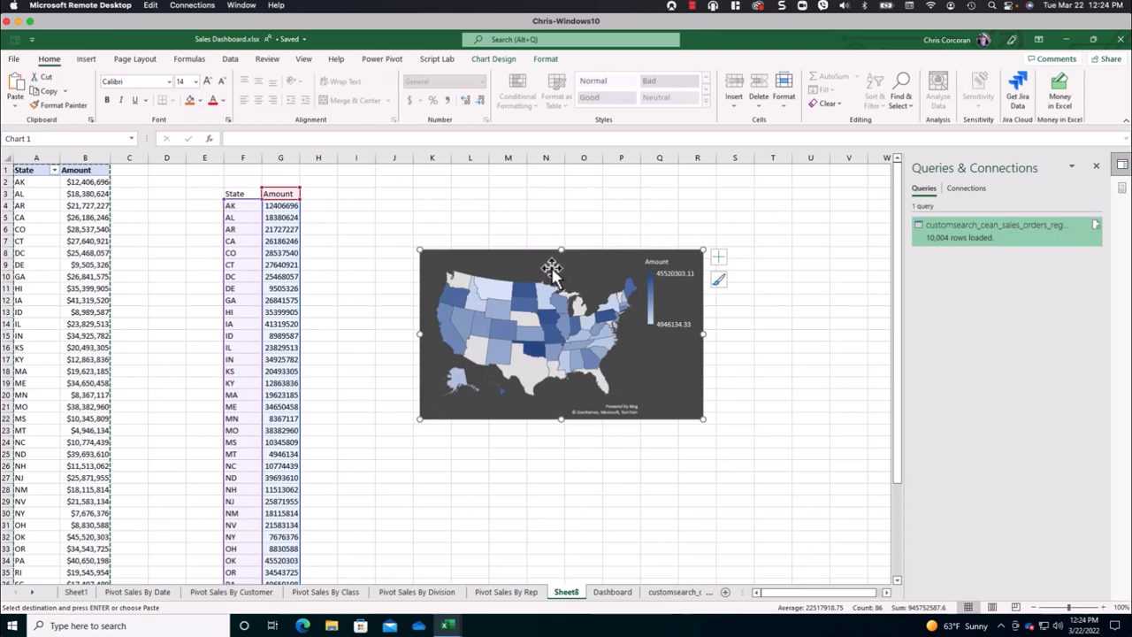
{"action": "left_click", "coordinate": [506, 263]}
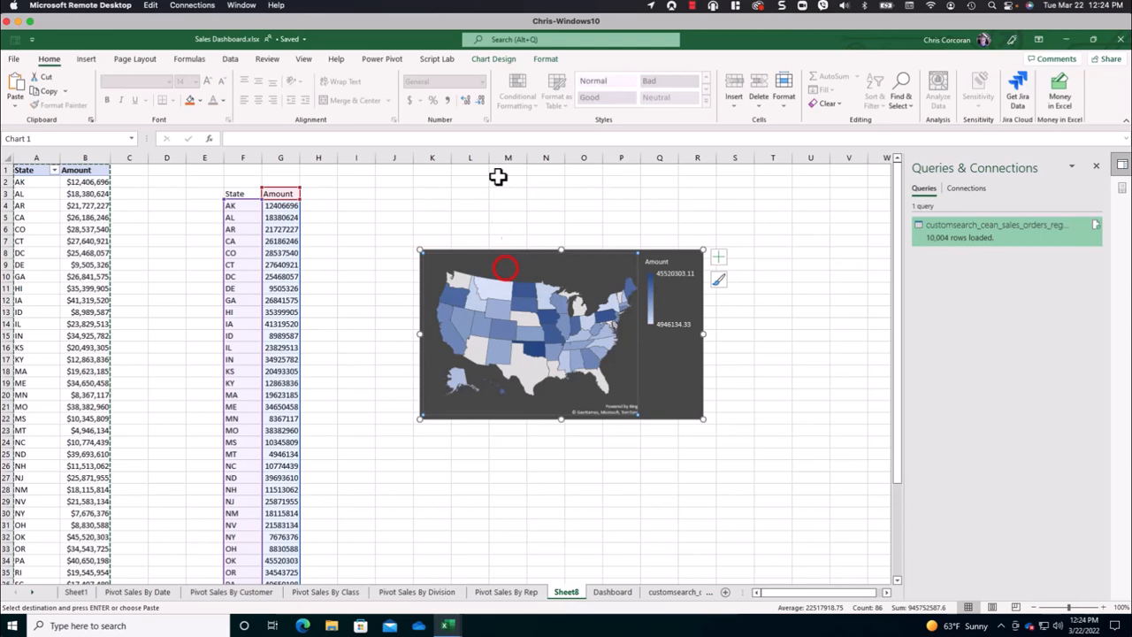
Change the map chart's data range to A1:B52 so that it covers the state pivot table.
{"action": "left_click", "coordinate": [488, 58]}
{"action": "left_click", "coordinate": [393, 92]}
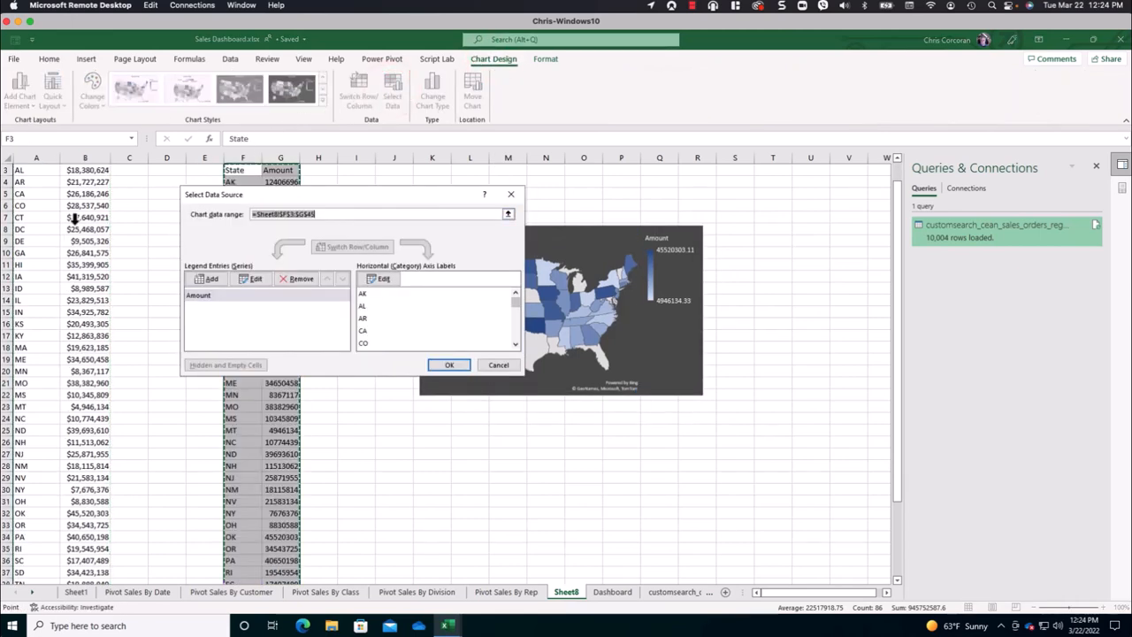
{"action": "left_click", "coordinate": [62, 229]}
{"action": "scroll", "coordinate": [62, 229], "scroll_direction": "up", "scroll_amount": 1}
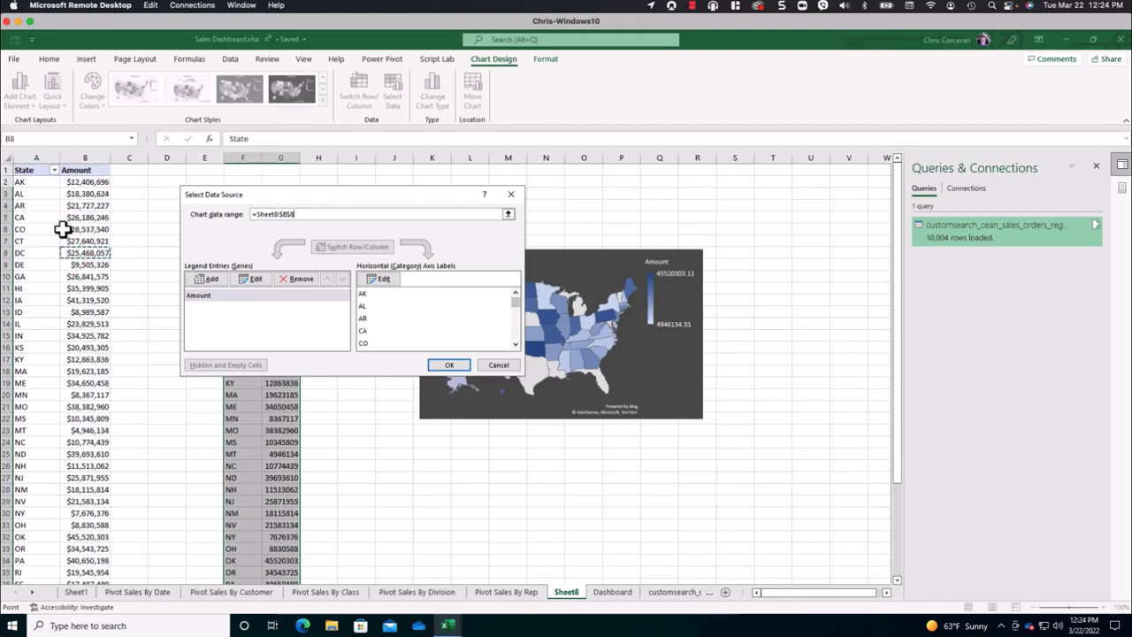
{"action": "left_click", "coordinate": [507, 215]}
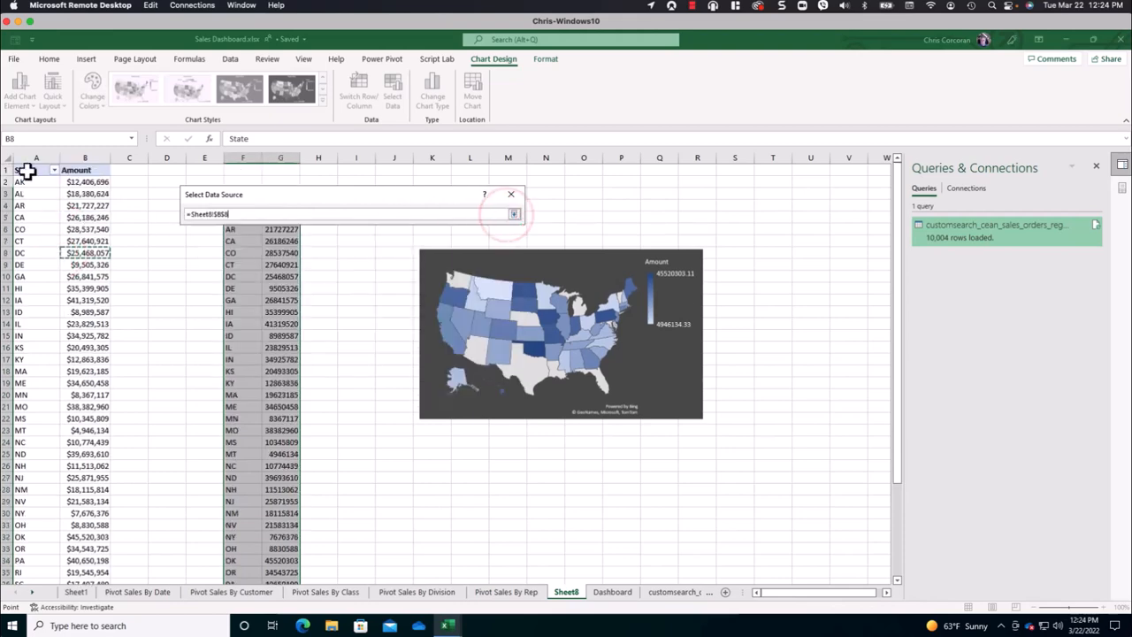
{"action": "left_click_drag", "start_coordinate": [26, 170], "coordinate": [106, 373]}
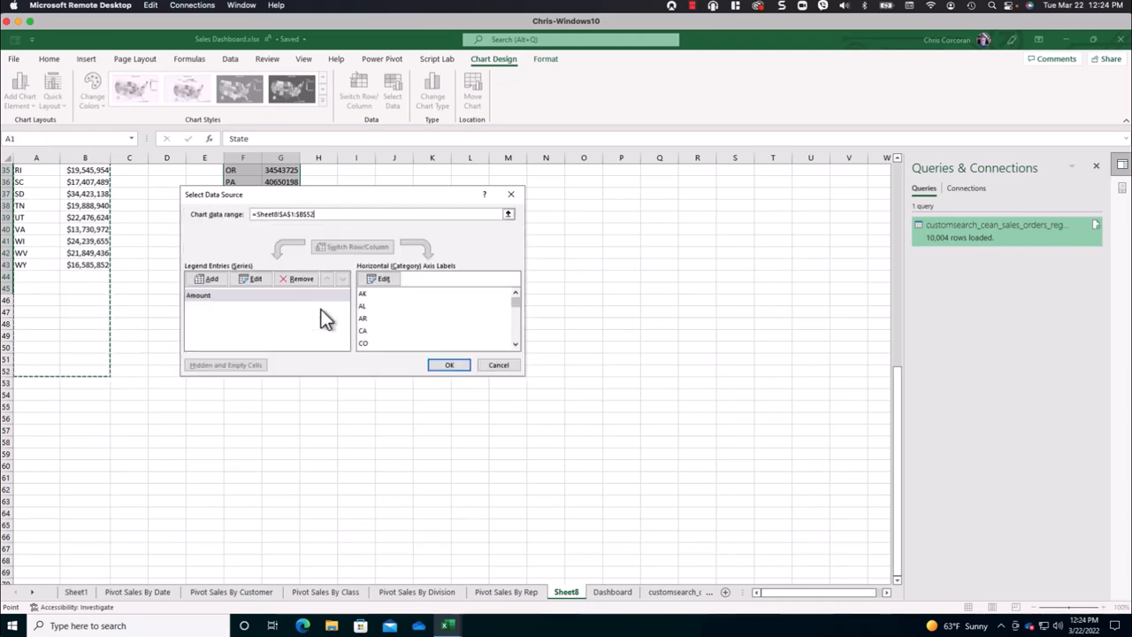
{"action": "left_click", "coordinate": [451, 365]}
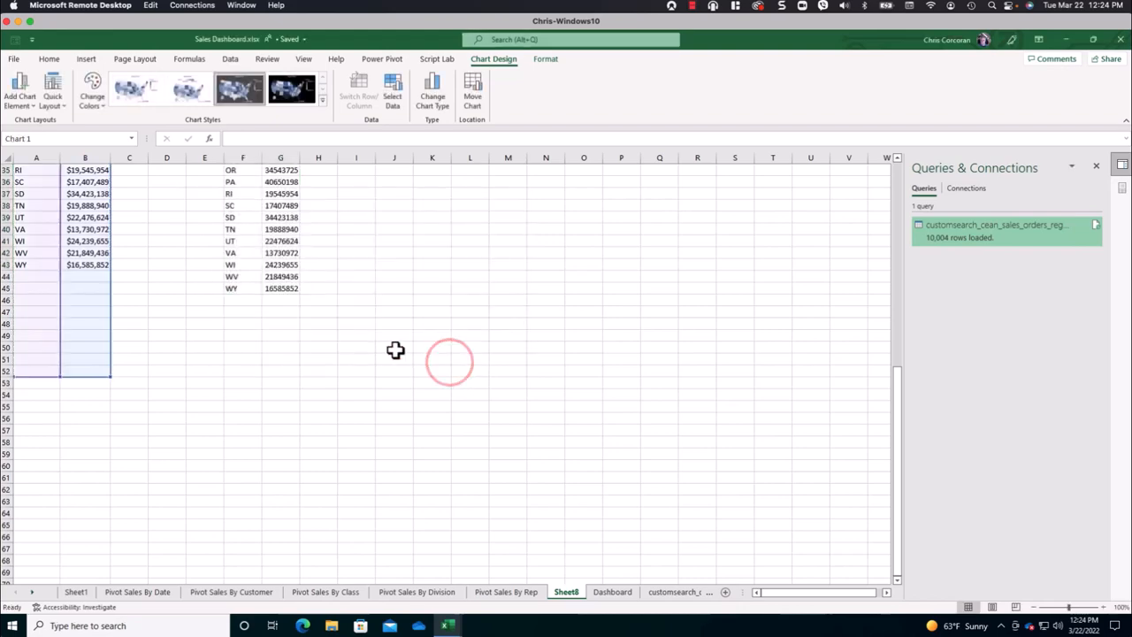
{"action": "scroll", "coordinate": [443, 319], "scroll_direction": "up", "scroll_amount": 6}
{"action": "scroll", "coordinate": [478, 292], "scroll_direction": "up", "scroll_amount": 5}
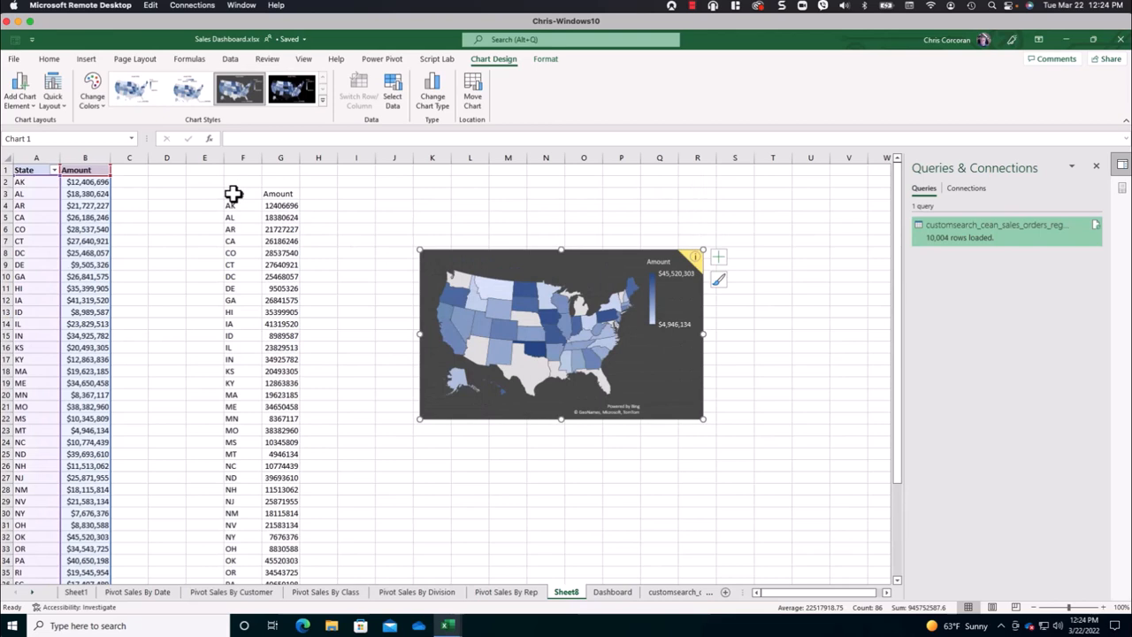
Delete columns F and G, which hold the pasted state values.
{"action": "left_click_drag", "start_coordinate": [242, 157], "coordinate": [281, 160]}
{"action": "right_click", "coordinate": [282, 160]}
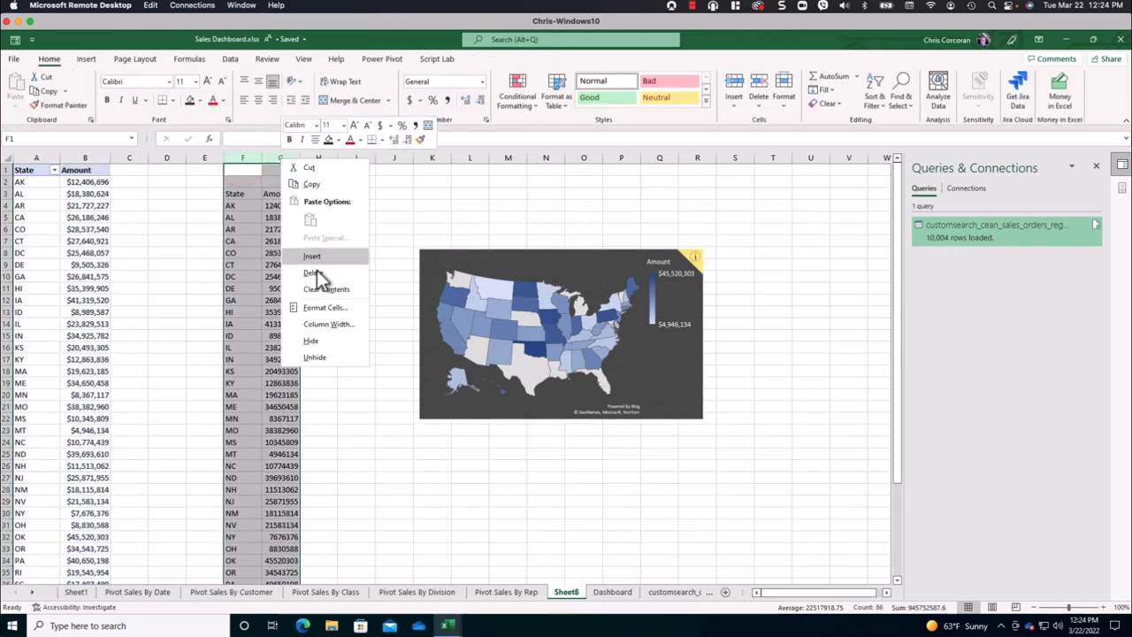
{"action": "left_click", "coordinate": [319, 274]}
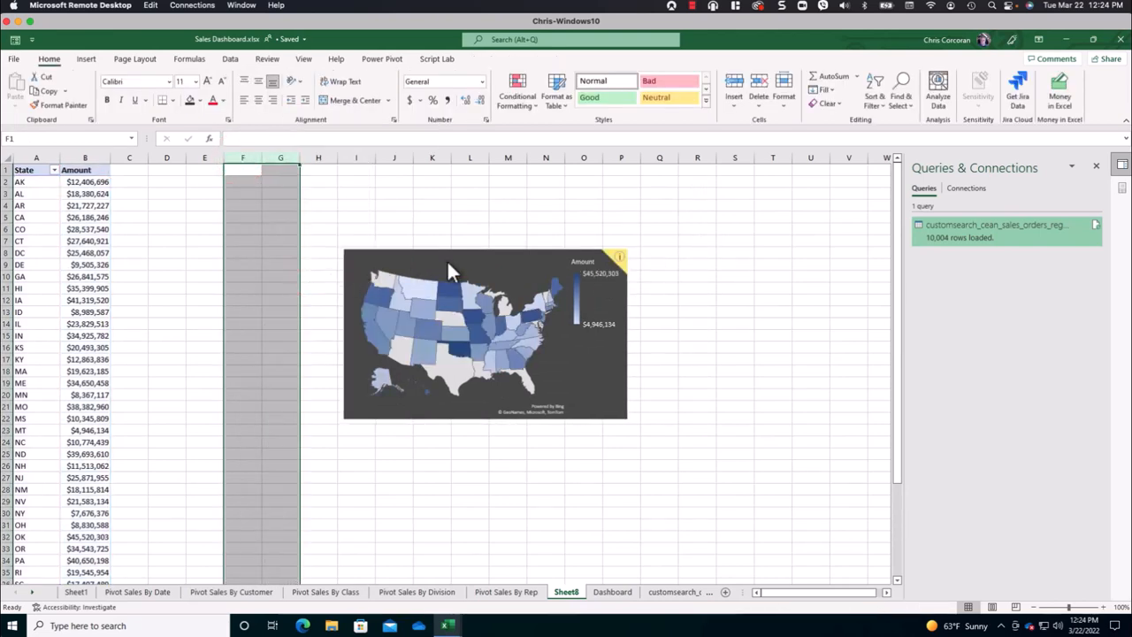
Copy the map chart and paste it onto the Dashboard sheet at cell P27.
{"action": "left_click", "coordinate": [545, 253]}
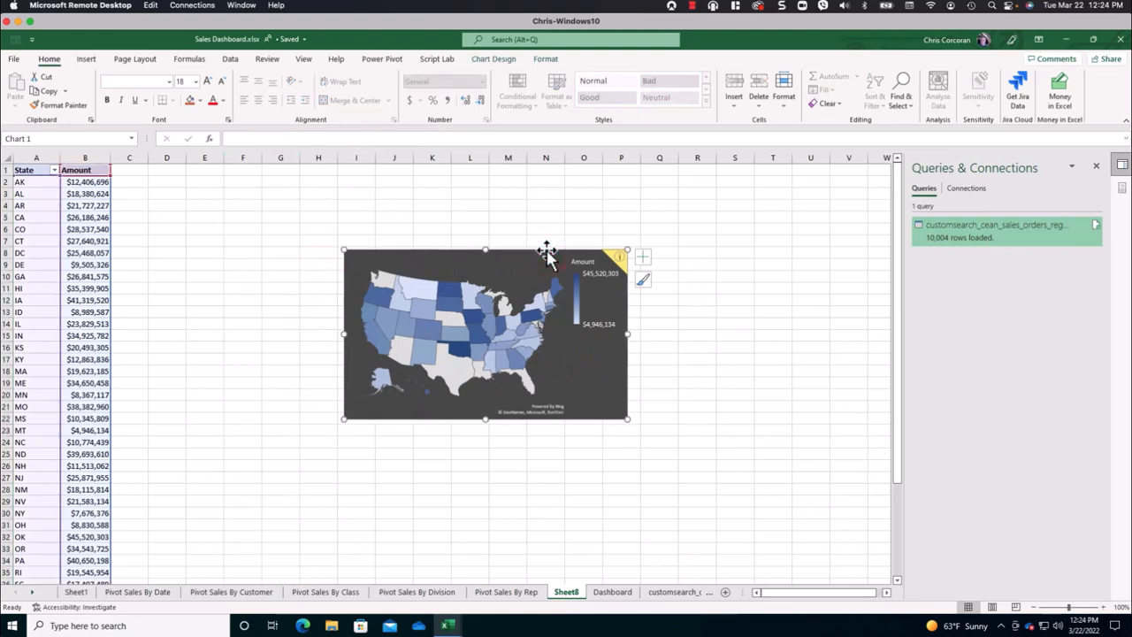
{"action": "left_click", "coordinate": [611, 591]}
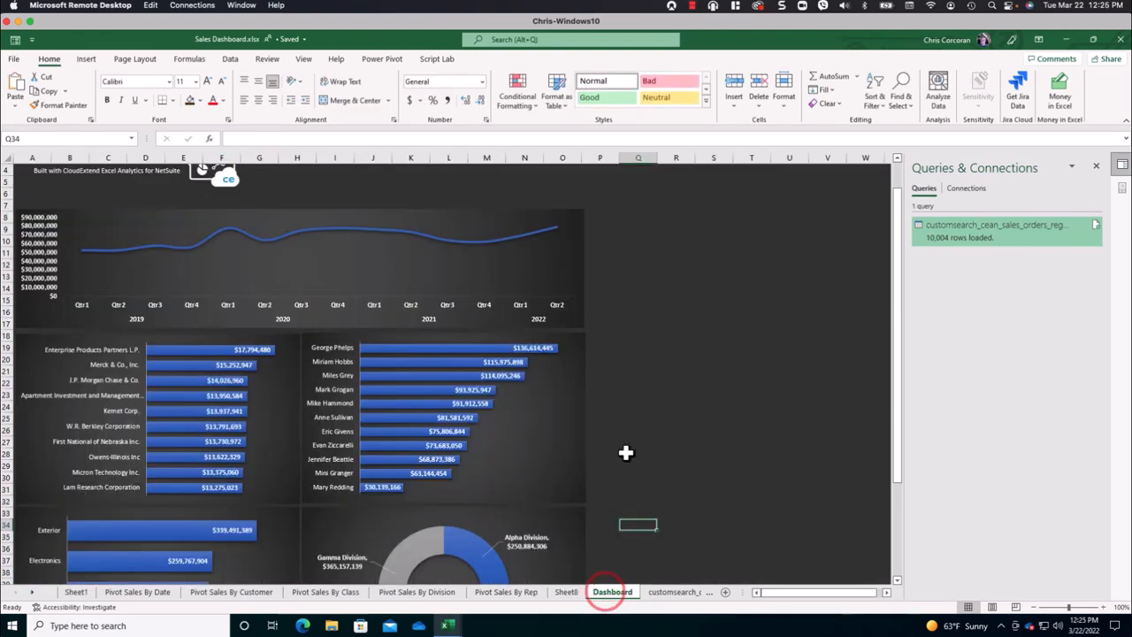
{"action": "scroll", "coordinate": [626, 453], "scroll_direction": "down", "scroll_amount": 1}
{"action": "left_click", "coordinate": [614, 478]}
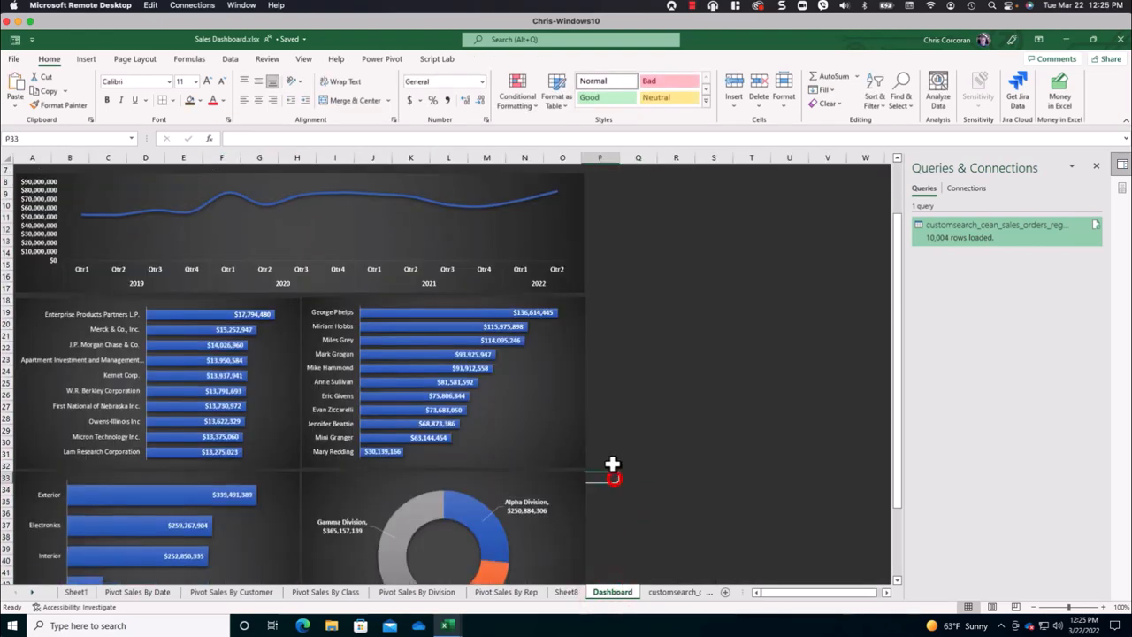
{"action": "left_click", "coordinate": [604, 409]}
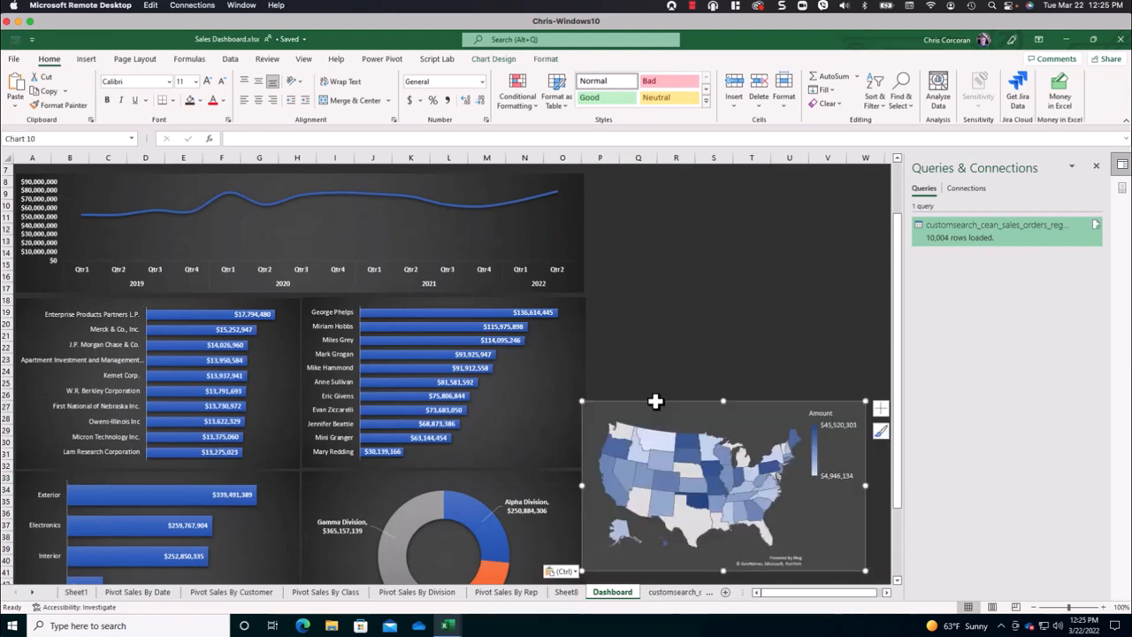
Place the map chart at about P25 beside the existing dashboard charts and close the Queries & Connections pane.
{"action": "left_click_drag", "start_coordinate": [654, 403], "coordinate": [649, 373]}
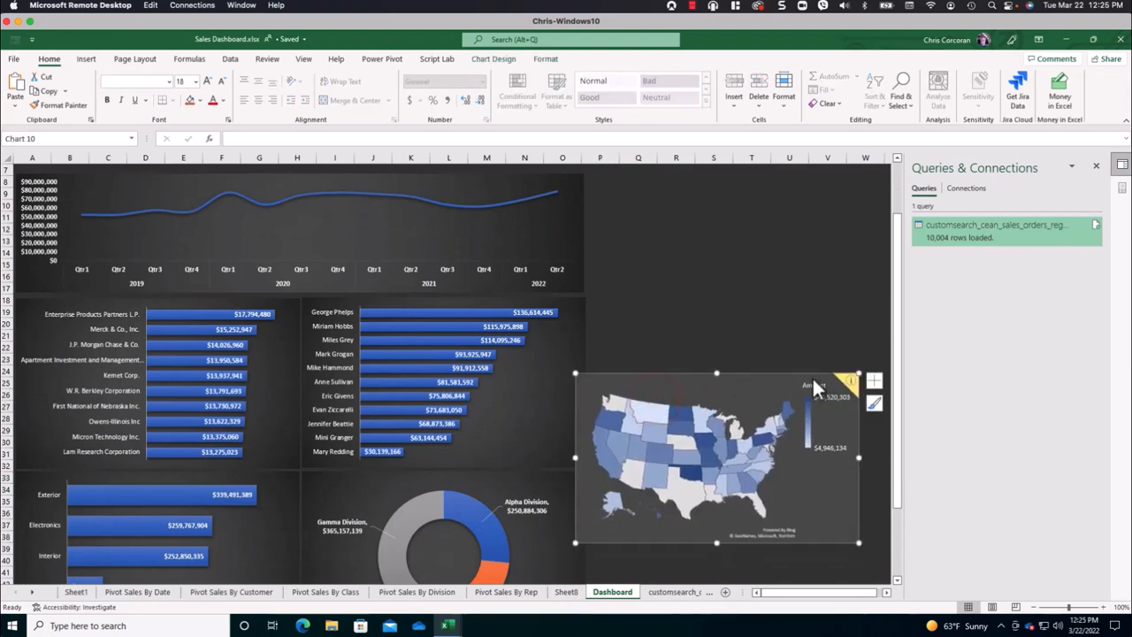
{"action": "left_click", "coordinate": [848, 381]}
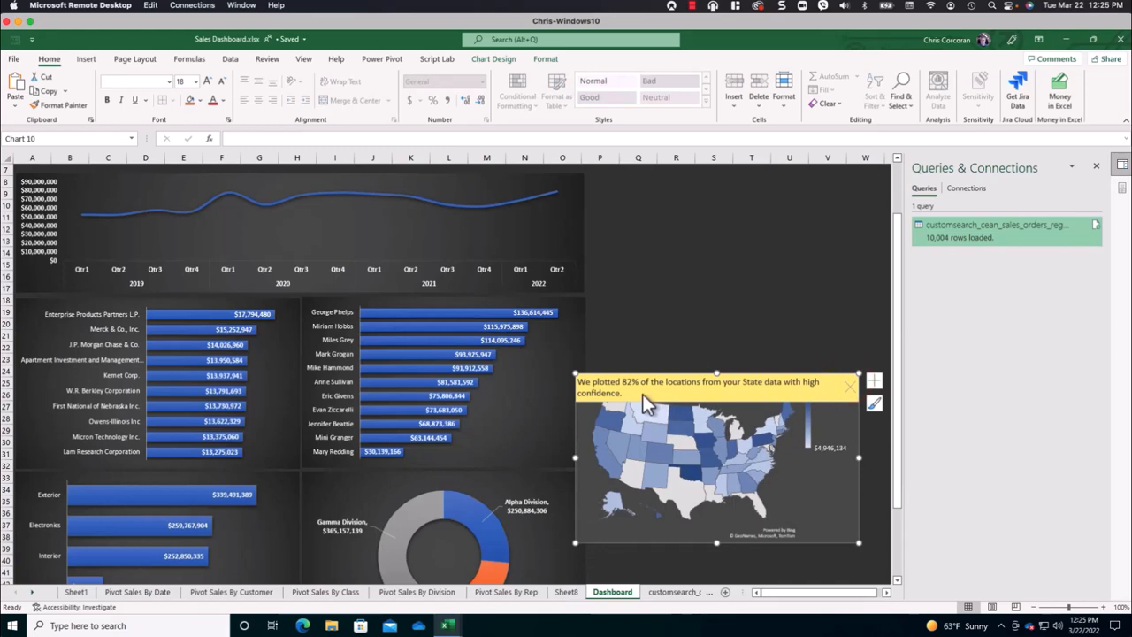
{"action": "left_click", "coordinate": [850, 385]}
{"action": "mouse_move", "coordinate": [768, 375]}
{"action": "left_mouse_down"}
{"action": "mouse_move", "coordinate": [799, 384]}
{"action": "mouse_move", "coordinate": [788, 383]}
{"action": "left_mouse_up"}
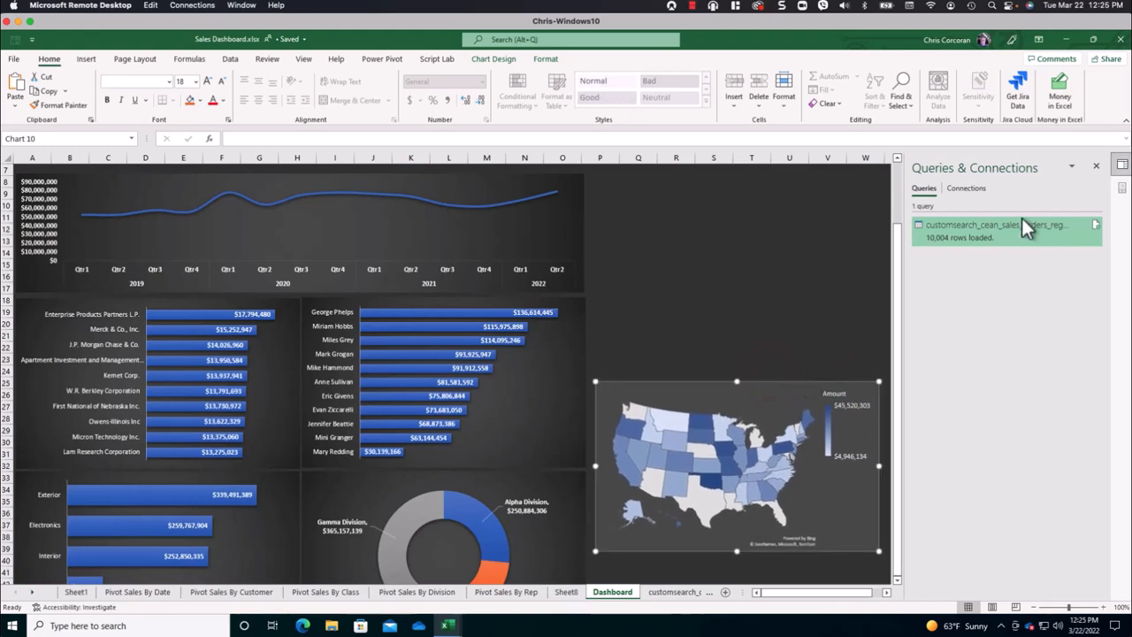
{"action": "left_click", "coordinate": [1096, 166]}
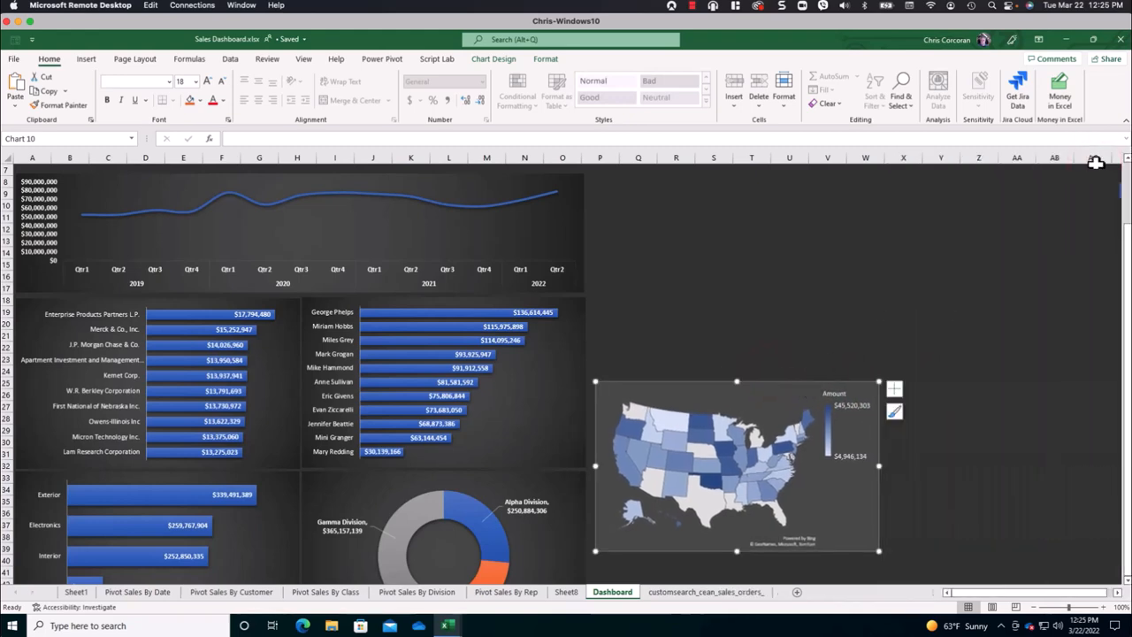
Delete the leftover Year slicer at the far edge of the Dashboard sheet.
{"action": "scroll", "coordinate": [566, 374], "scroll_direction": "up", "scroll_amount": 1}
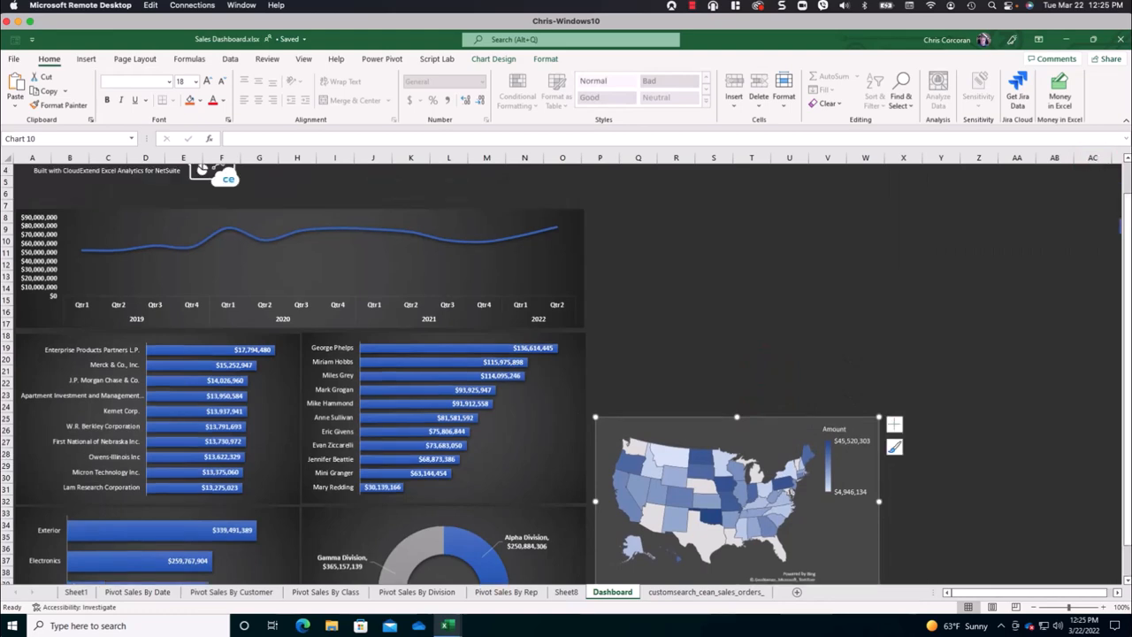
{"action": "left_click", "coordinate": [1121, 226]}
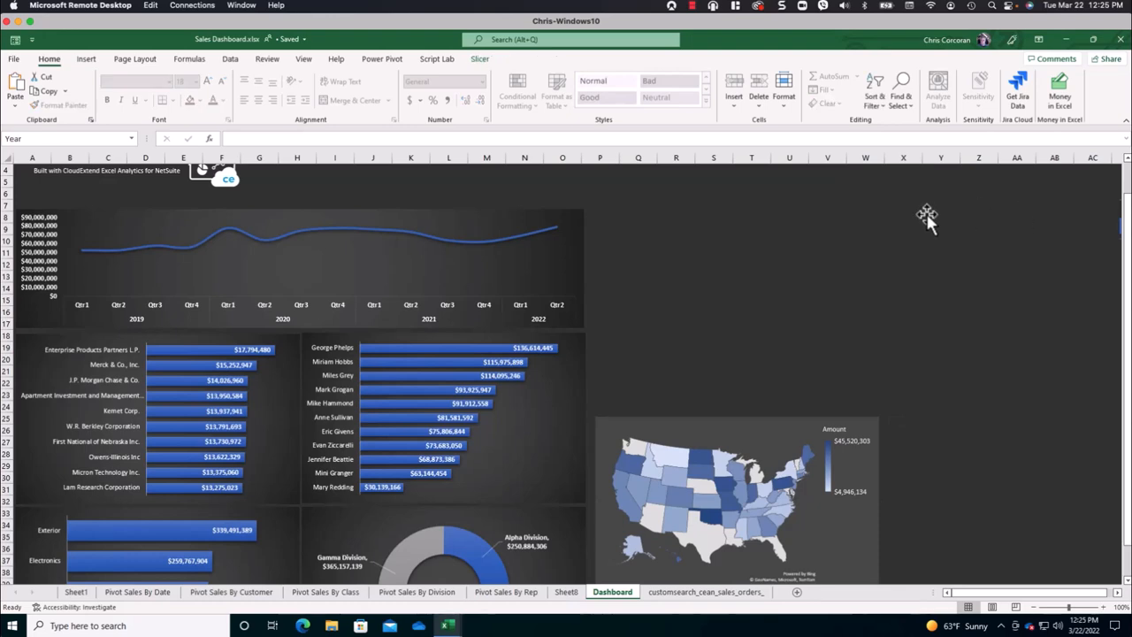
{"action": "key", "text": "Delete"}
Insert slicers for Date (Year), Date (Quarter), Class, Subsidiary and Sales Rep from the quarterly sales line chart.
{"action": "left_click", "coordinate": [157, 255]}
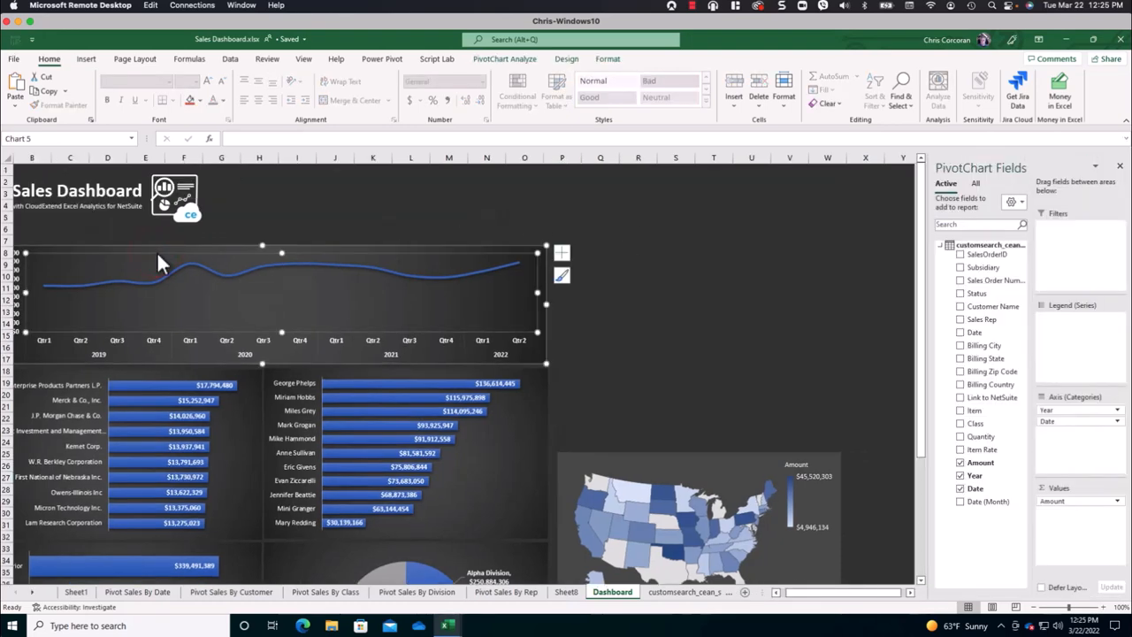
{"action": "left_click", "coordinate": [87, 58]}
{"action": "left_click", "coordinate": [787, 88]}
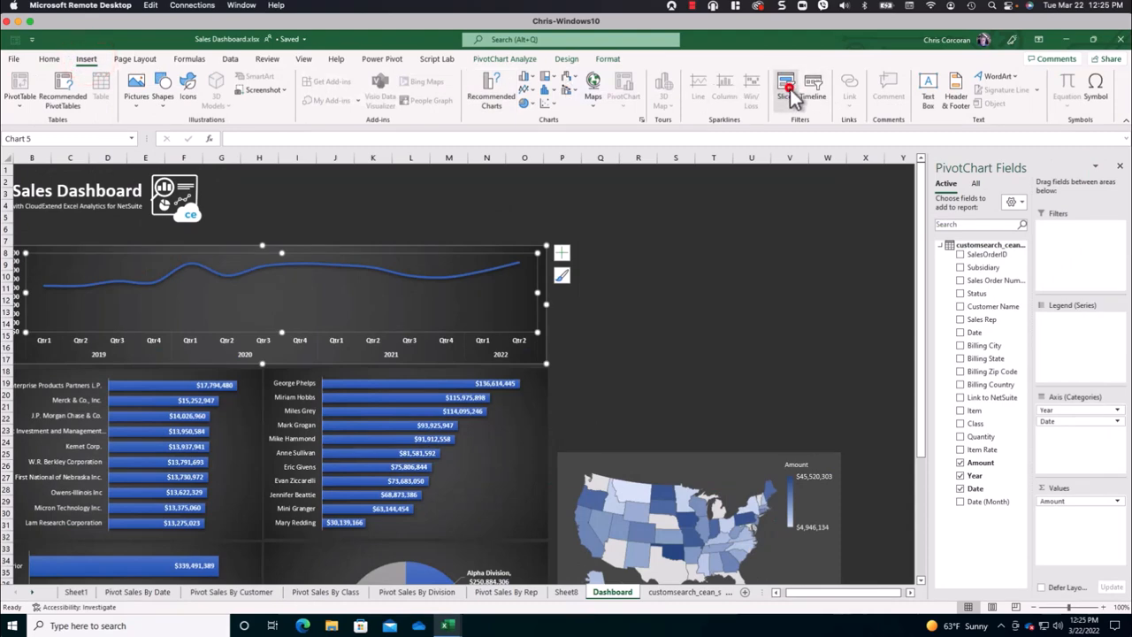
{"action": "left_click_drag", "start_coordinate": [354, 161], "coordinate": [759, 192]}
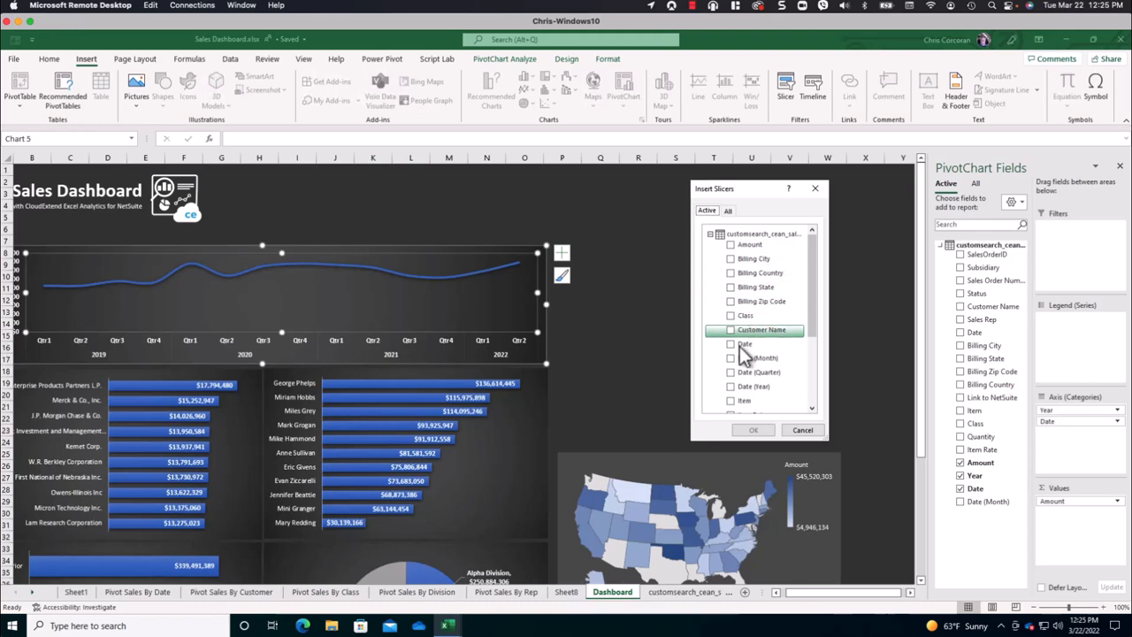
{"action": "left_click", "coordinate": [730, 387]}
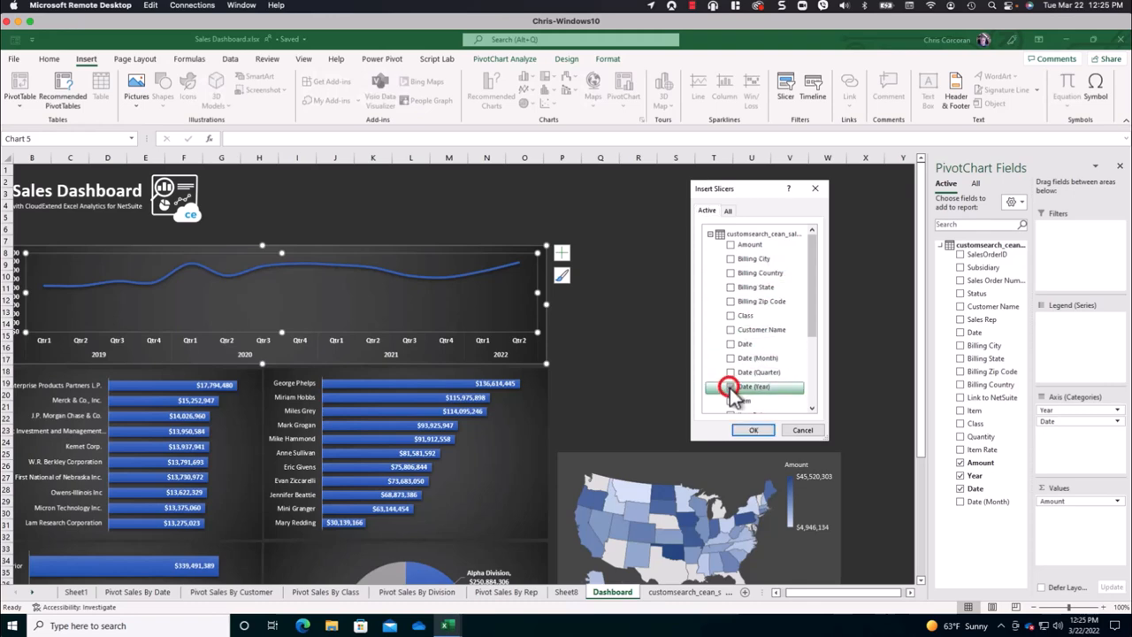
{"action": "left_click", "coordinate": [730, 372]}
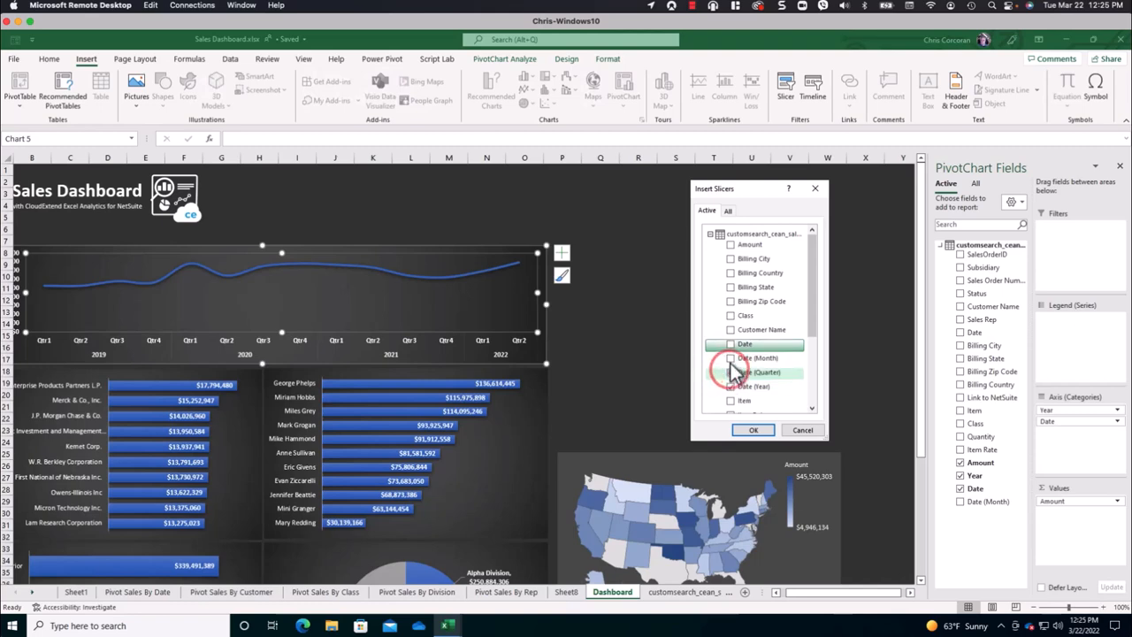
{"action": "left_click", "coordinate": [730, 316]}
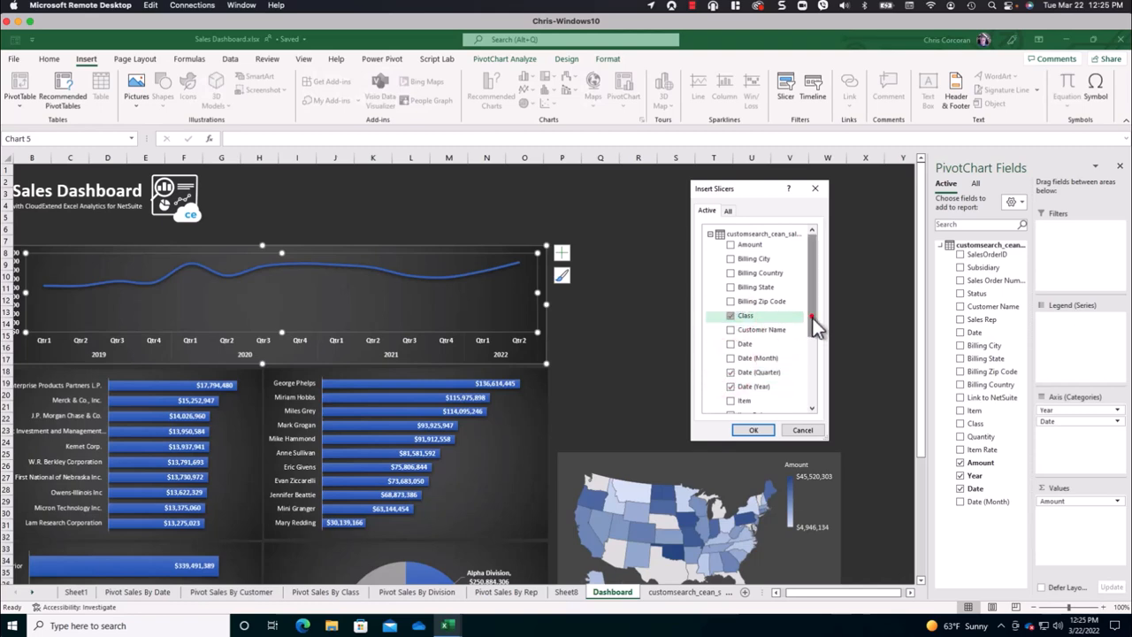
{"action": "left_click_drag", "start_coordinate": [815, 327], "coordinate": [809, 389]}
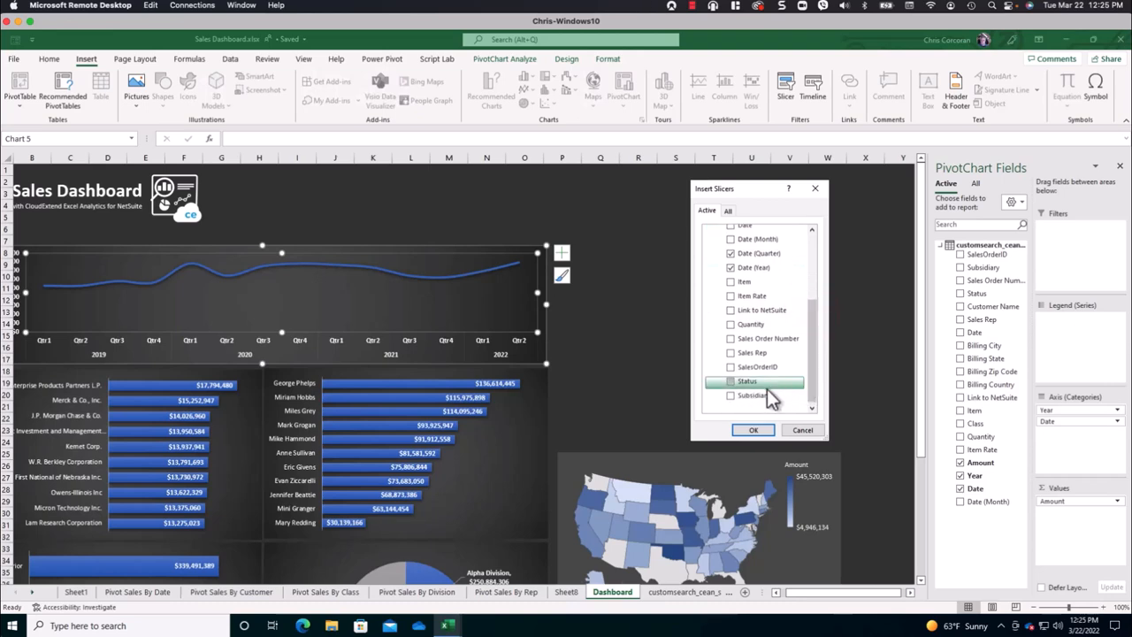
{"action": "left_click", "coordinate": [730, 396]}
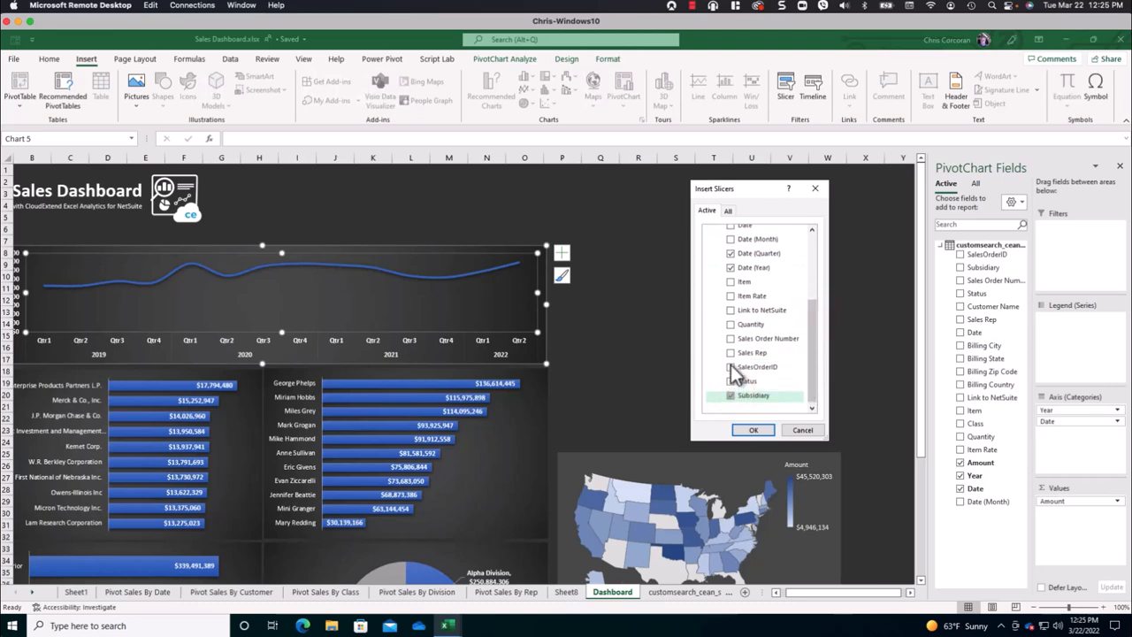
{"action": "left_click", "coordinate": [730, 352]}
{"action": "left_click", "coordinate": [753, 430]}
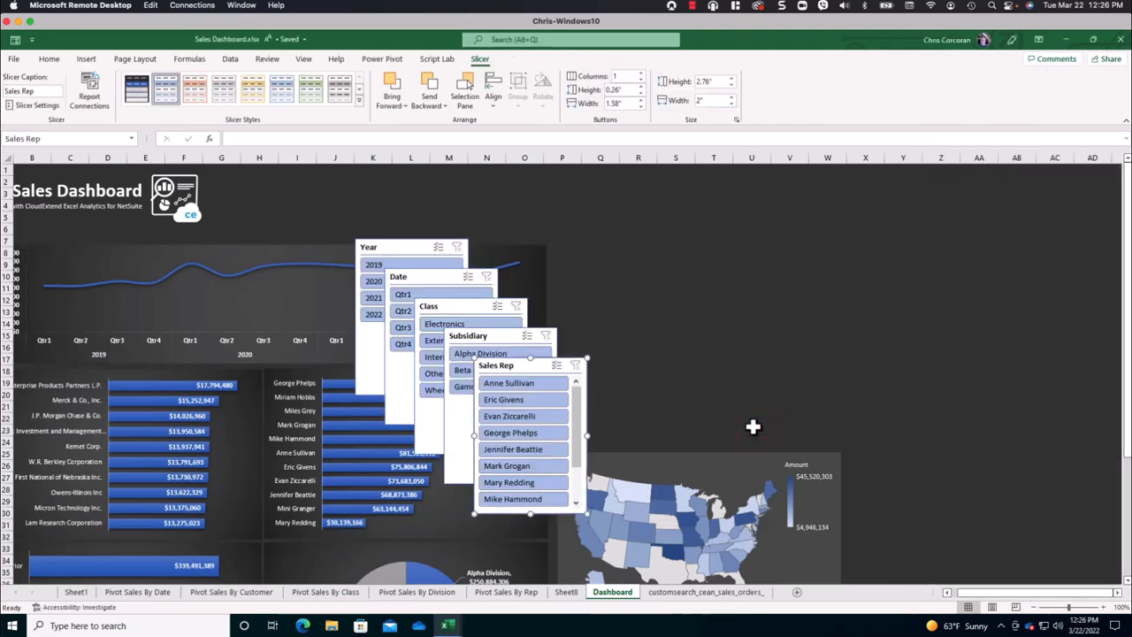
Apply the custom dark slicer style to all five slicers at once.
{"action": "left_click", "coordinate": [500, 339], "text": "ctrl"}
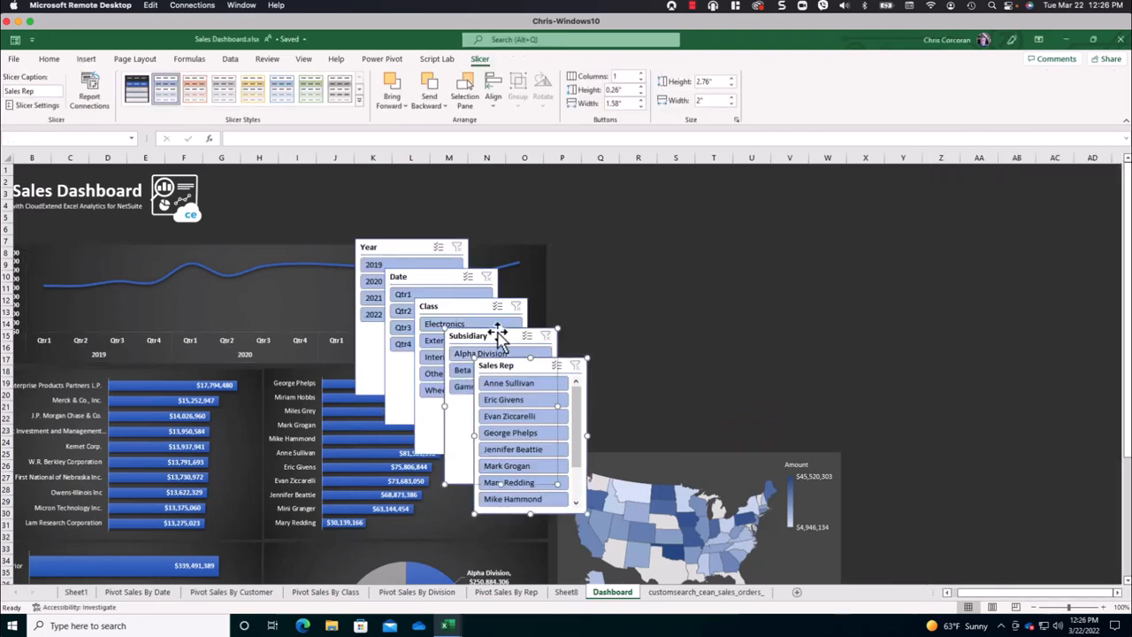
{"action": "left_click", "coordinate": [467, 303], "text": "ctrl"}
{"action": "left_click", "coordinate": [441, 276], "text": "ctrl"}
{"action": "left_click", "coordinate": [409, 242], "text": "ctrl"}
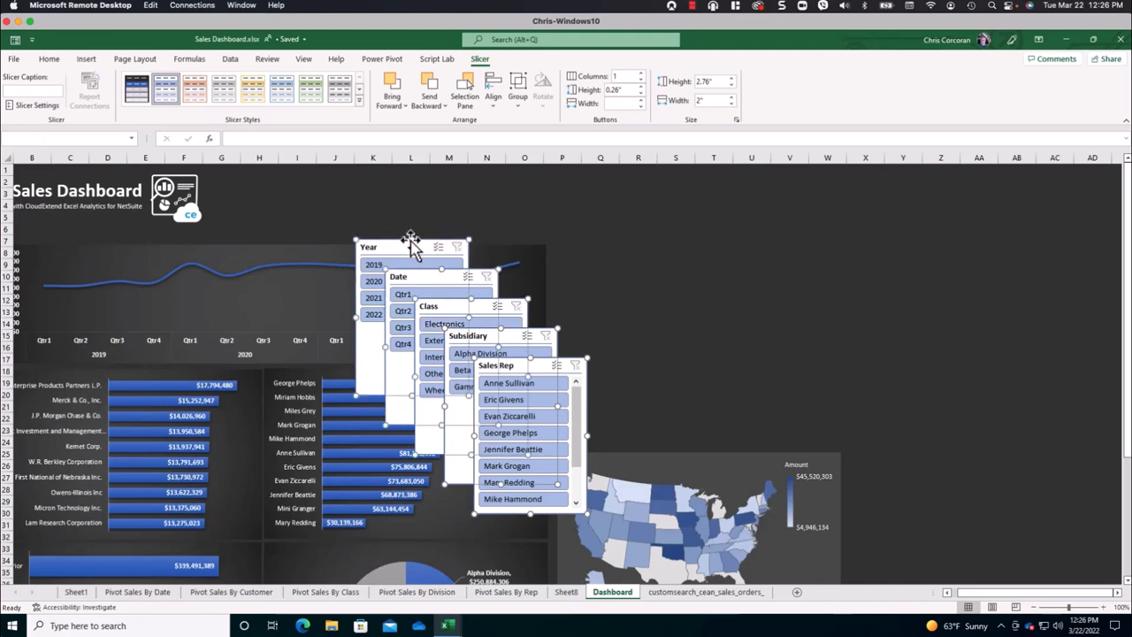
{"action": "left_click", "coordinate": [360, 105]}
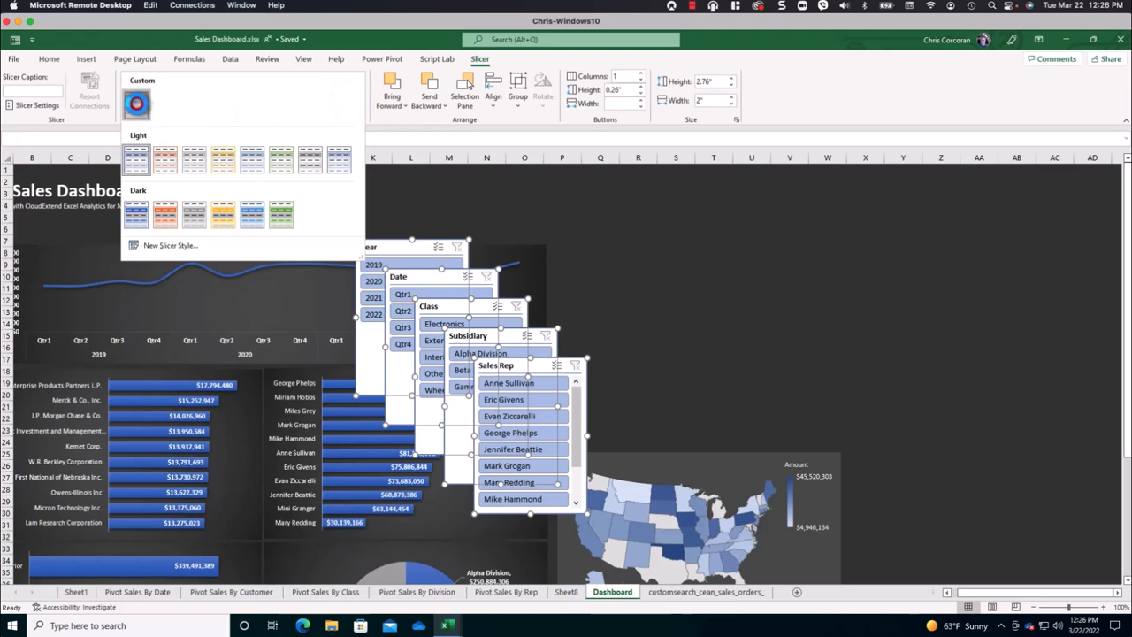
{"action": "left_click", "coordinate": [137, 108]}
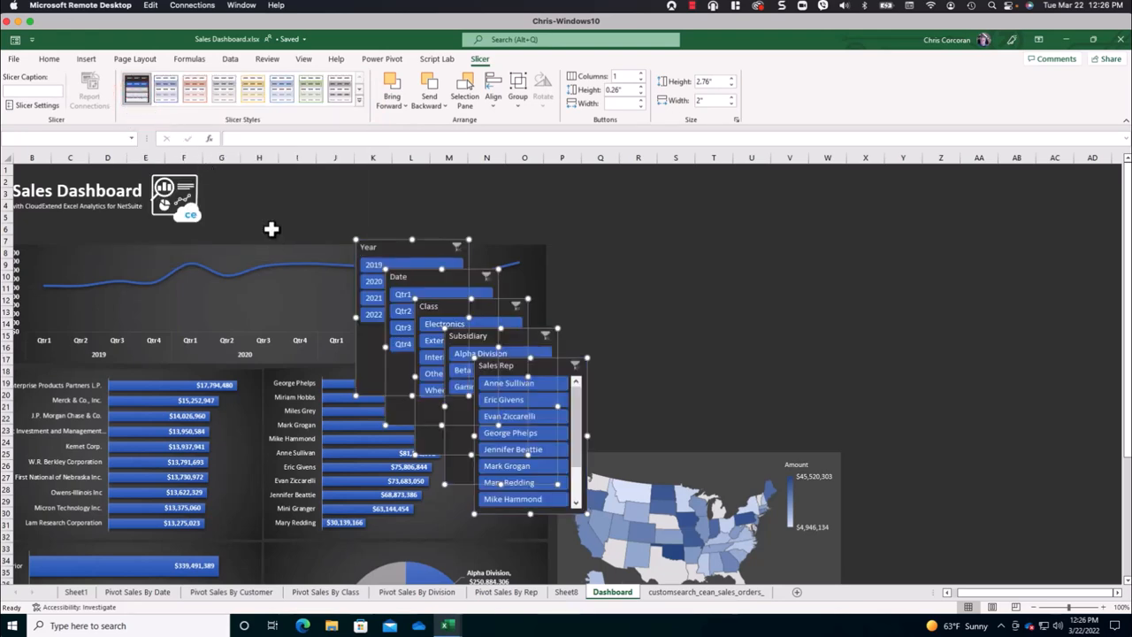
{"action": "left_click", "coordinate": [625, 299]}
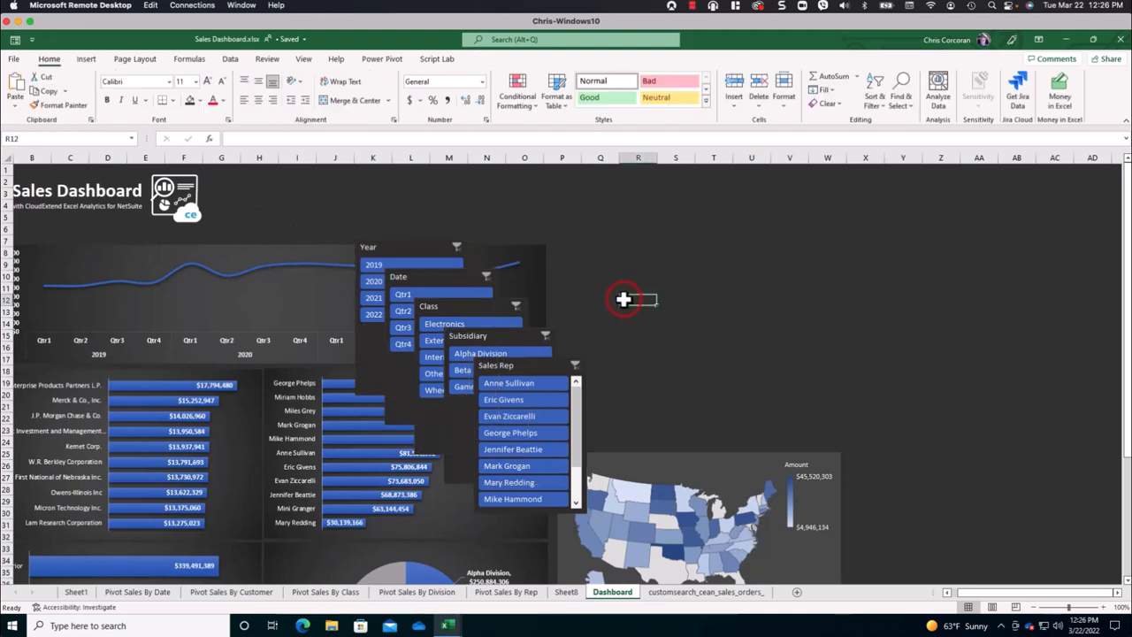
Place the Year slicer at about S3, give it 4 columns and resize it to a single row about 2.59" wide.
{"action": "left_click", "coordinate": [404, 244]}
{"action": "left_click_drag", "start_coordinate": [502, 229], "coordinate": [712, 201]}
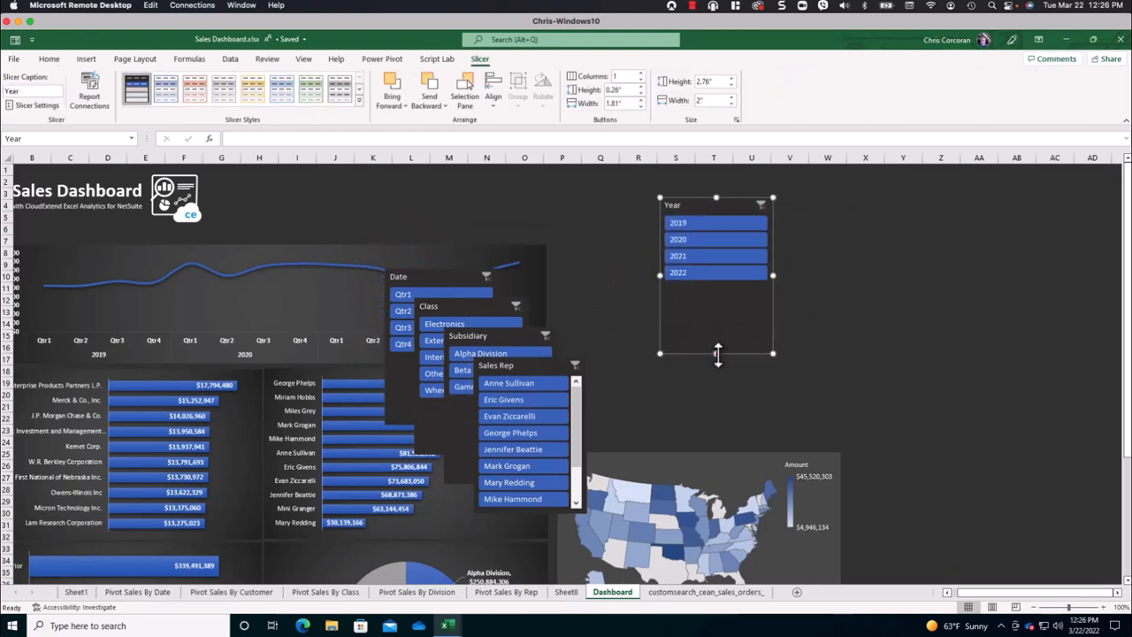
{"action": "left_click_drag", "start_coordinate": [716, 352], "coordinate": [716, 304]}
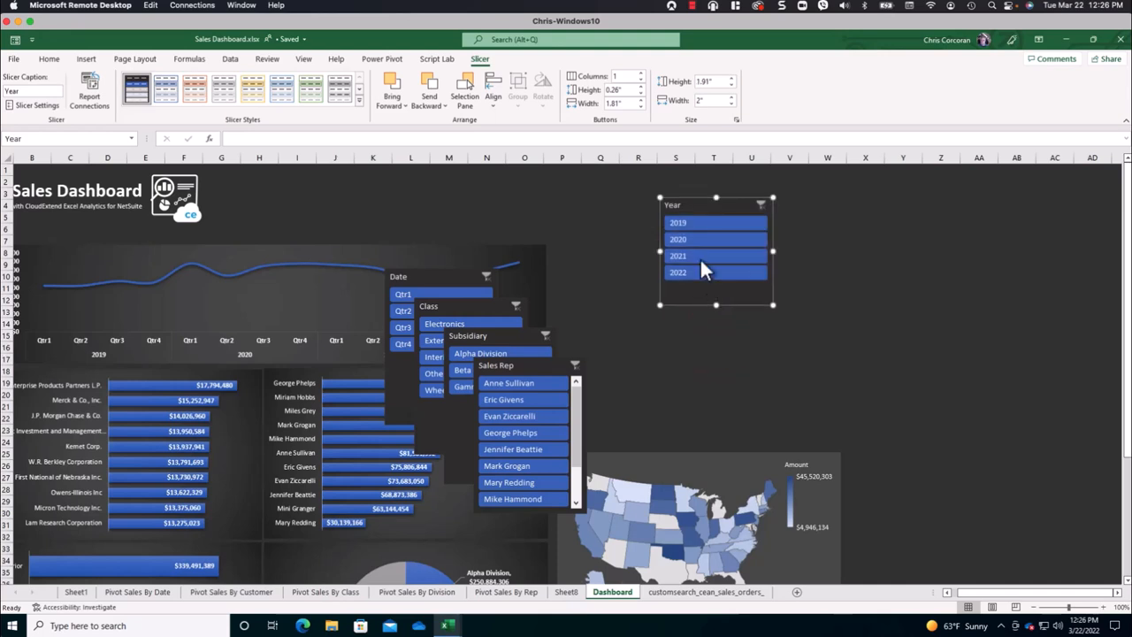
{"action": "left_click", "coordinate": [641, 72]}
{"action": "left_click", "coordinate": [641, 73]}
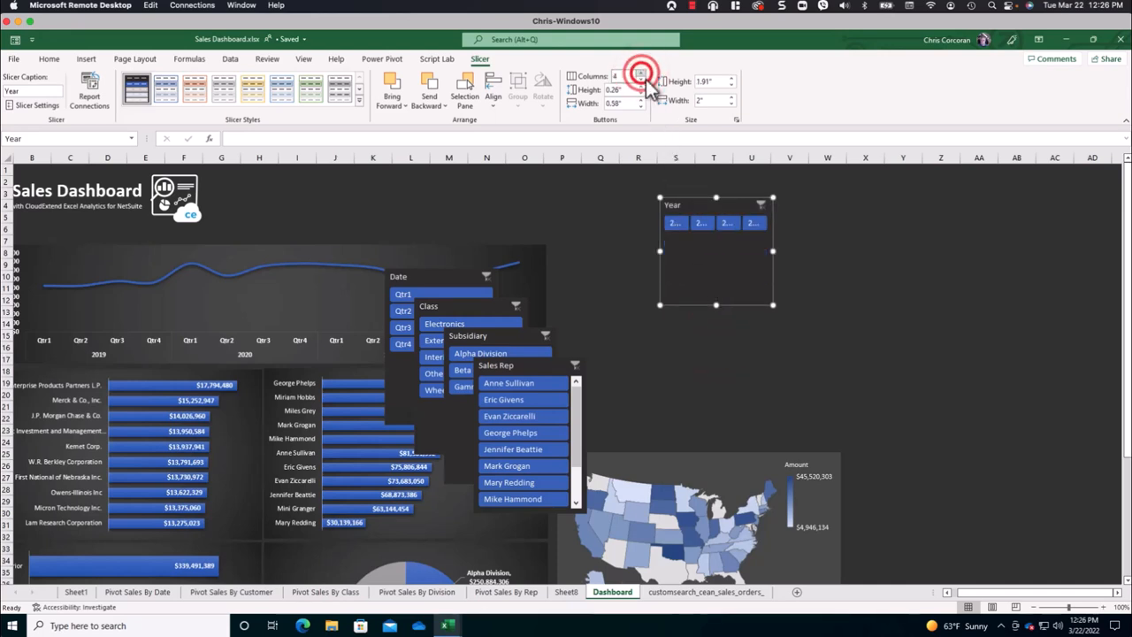
{"action": "left_click", "coordinate": [641, 73]}
{"action": "left_click_drag", "start_coordinate": [773, 251], "coordinate": [806, 252]}
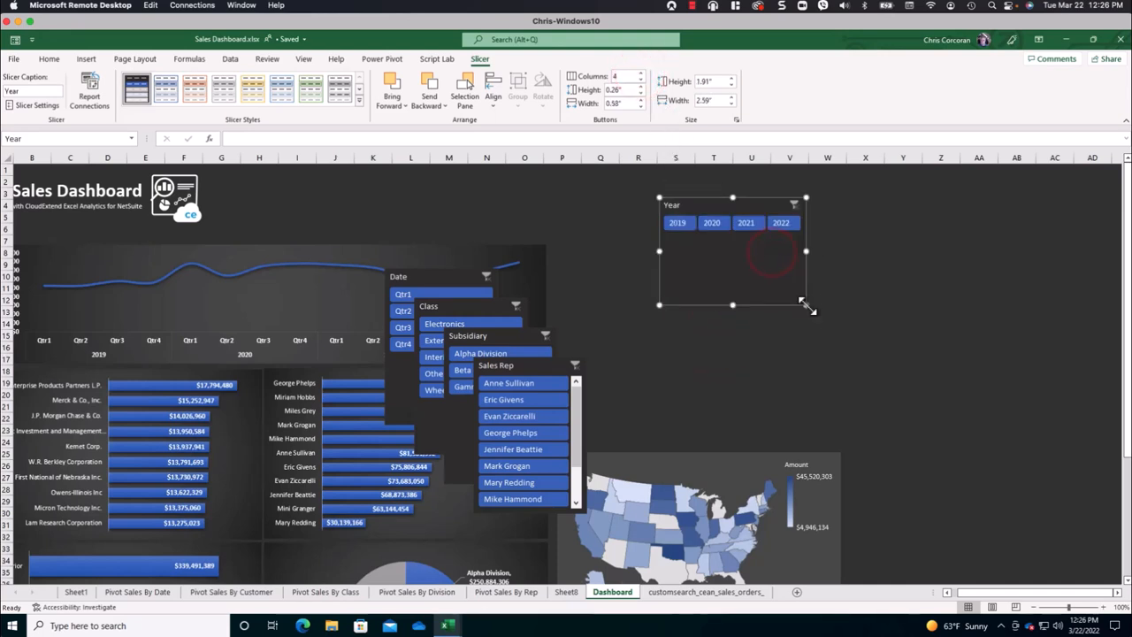
{"action": "left_click_drag", "start_coordinate": [807, 307], "coordinate": [806, 241]}
Place the quarter Date slicer beside the Year slicer with 4 columns, widened and shortened to a single row.
{"action": "left_click_drag", "start_coordinate": [442, 266], "coordinate": [864, 191]}
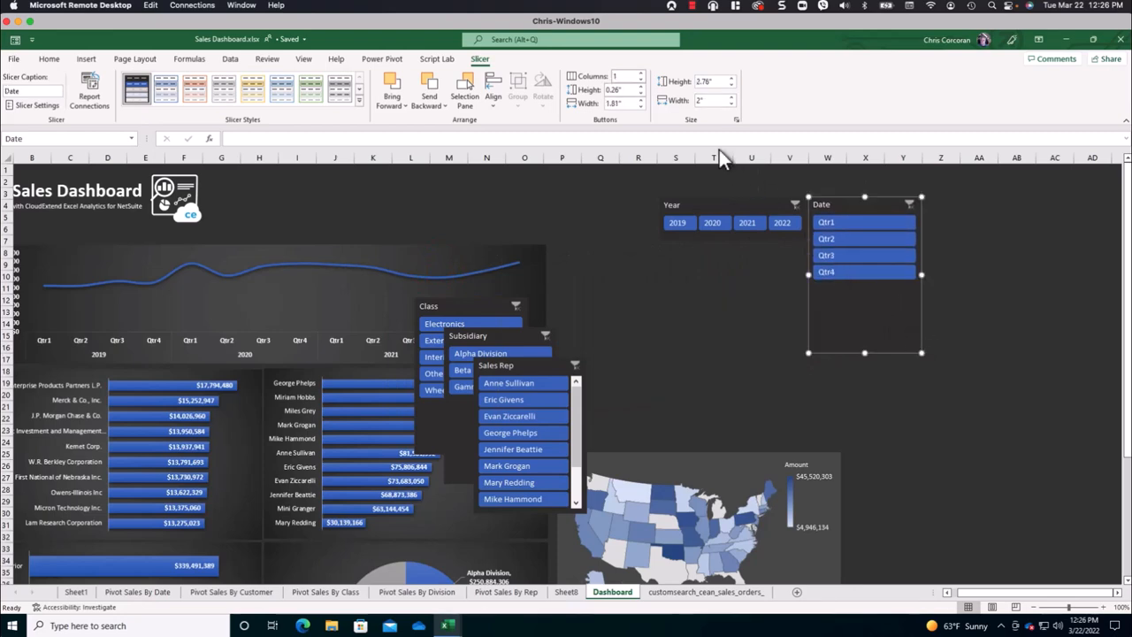
{"action": "left_click", "coordinate": [641, 73]}
{"action": "left_click", "coordinate": [641, 72]}
{"action": "left_click", "coordinate": [642, 72]}
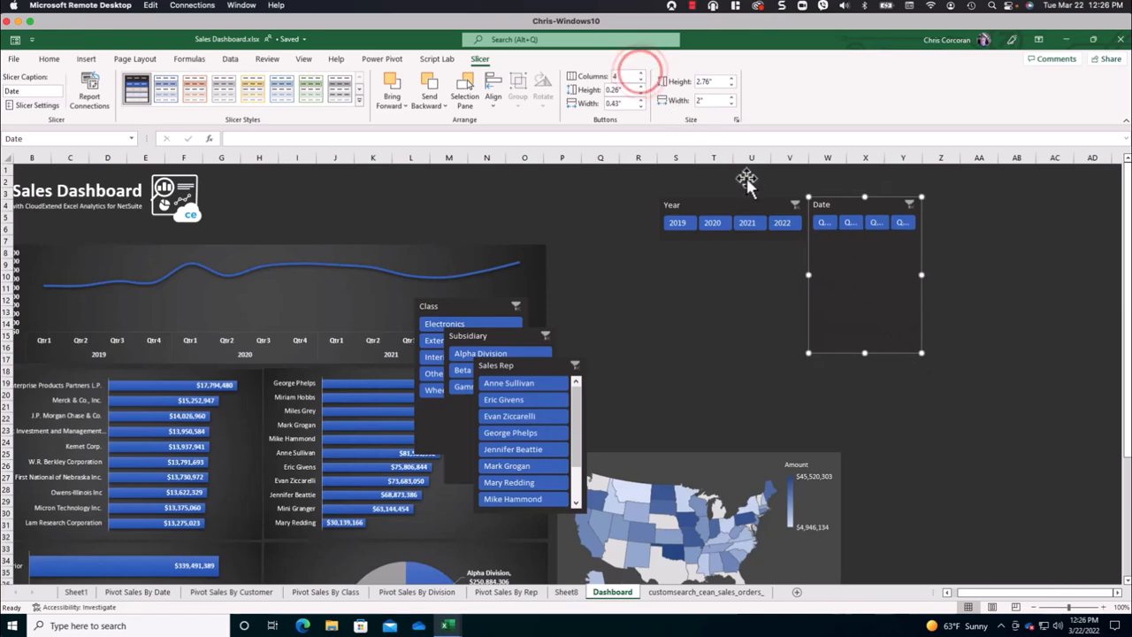
{"action": "left_click_drag", "start_coordinate": [922, 353], "coordinate": [956, 239]}
{"action": "left_click", "coordinate": [848, 257]}
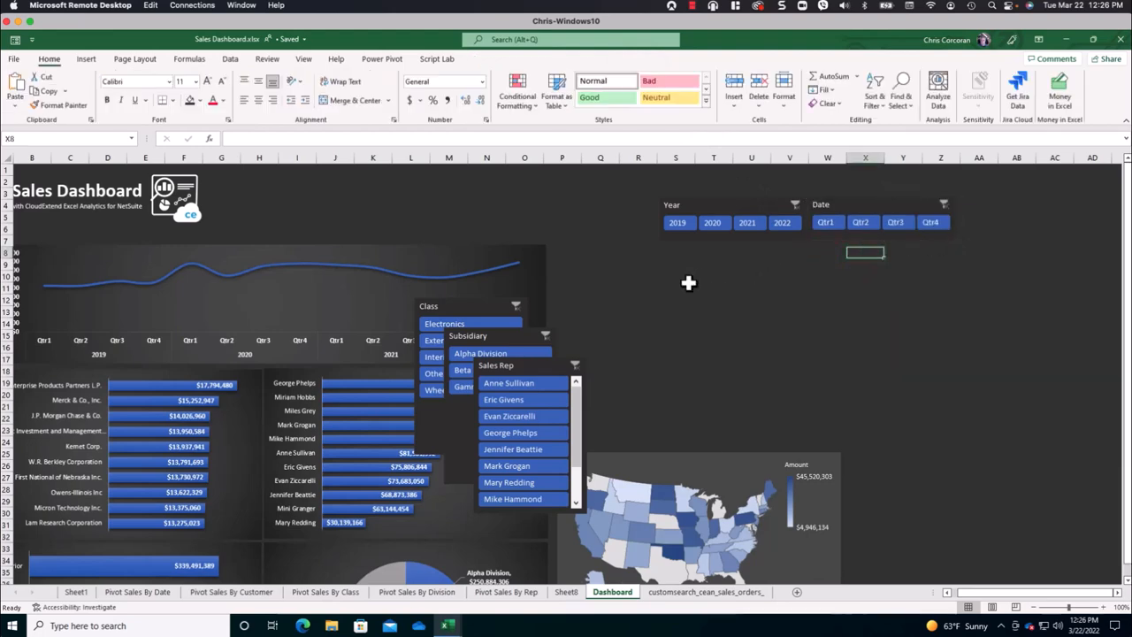
Place the Class slicer below the Year slicer with 5 columns, sized about 5.19" wide and 0.71" high.
{"action": "left_click_drag", "start_coordinate": [433, 308], "coordinate": [684, 249]}
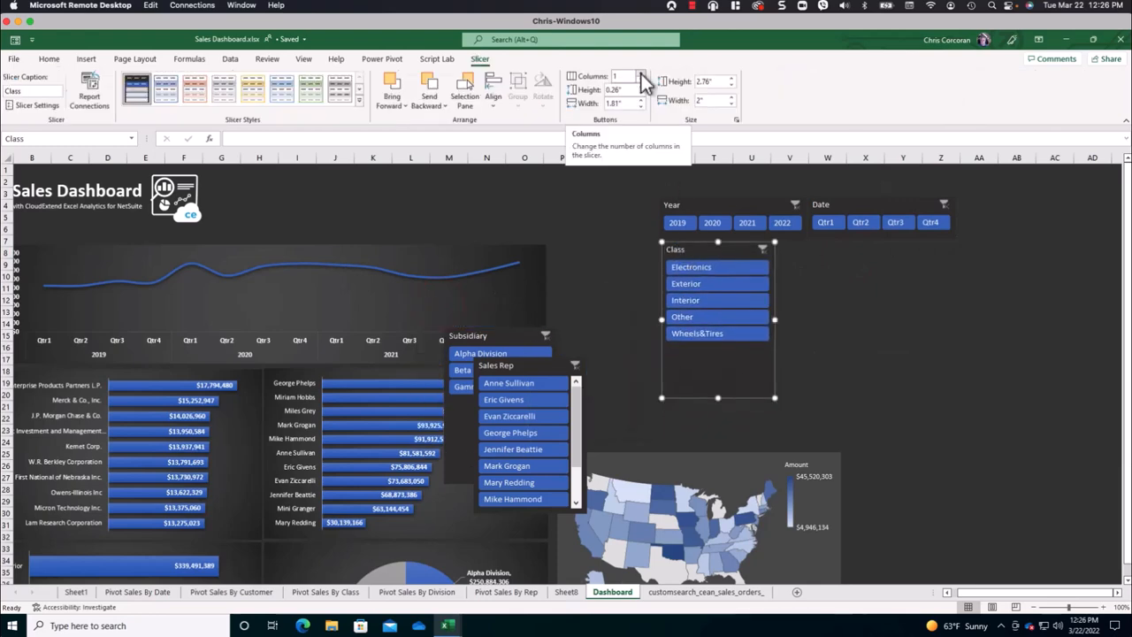
{"action": "left_click", "coordinate": [641, 74]}
{"action": "left_click", "coordinate": [642, 74]}
{"action": "left_click", "coordinate": [641, 74]}
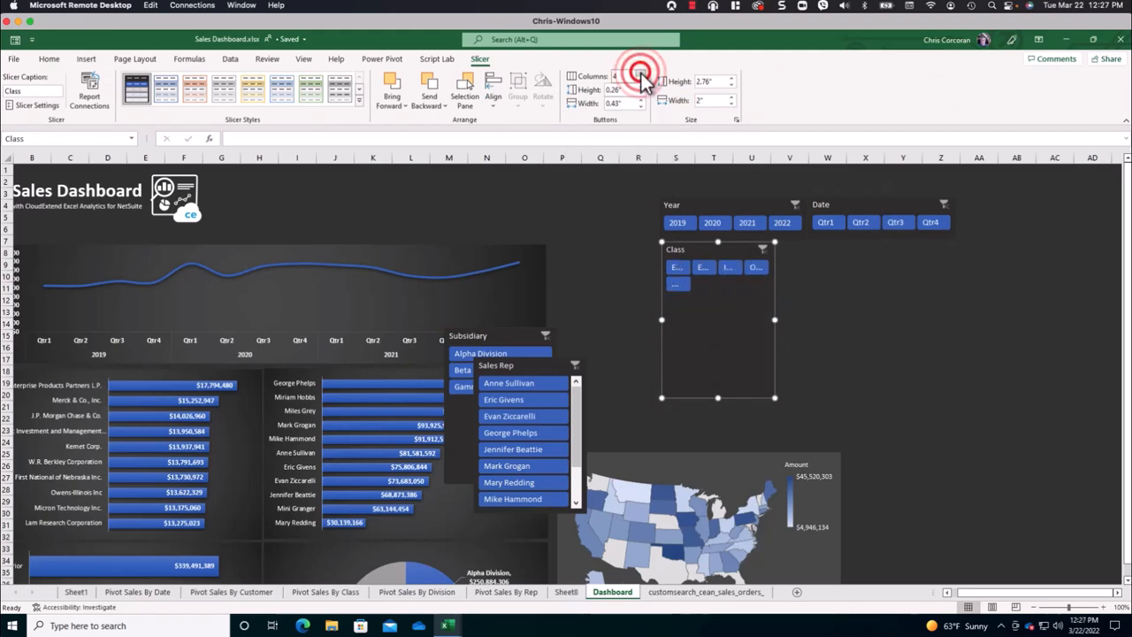
{"action": "left_click", "coordinate": [642, 74]}
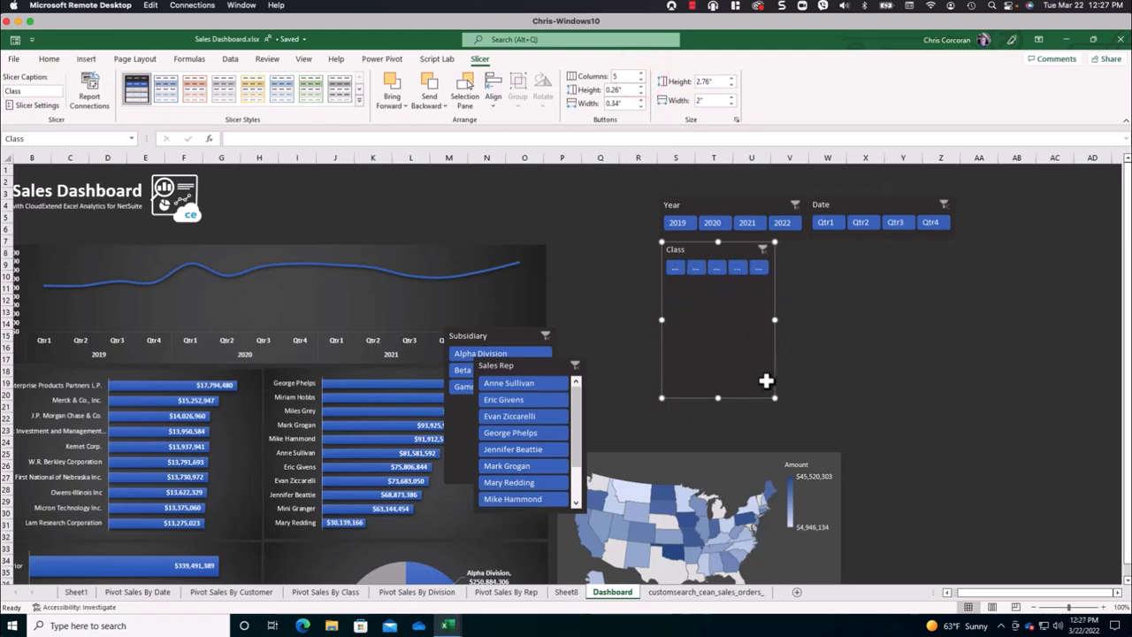
{"action": "left_click_drag", "start_coordinate": [775, 397], "coordinate": [956, 304]}
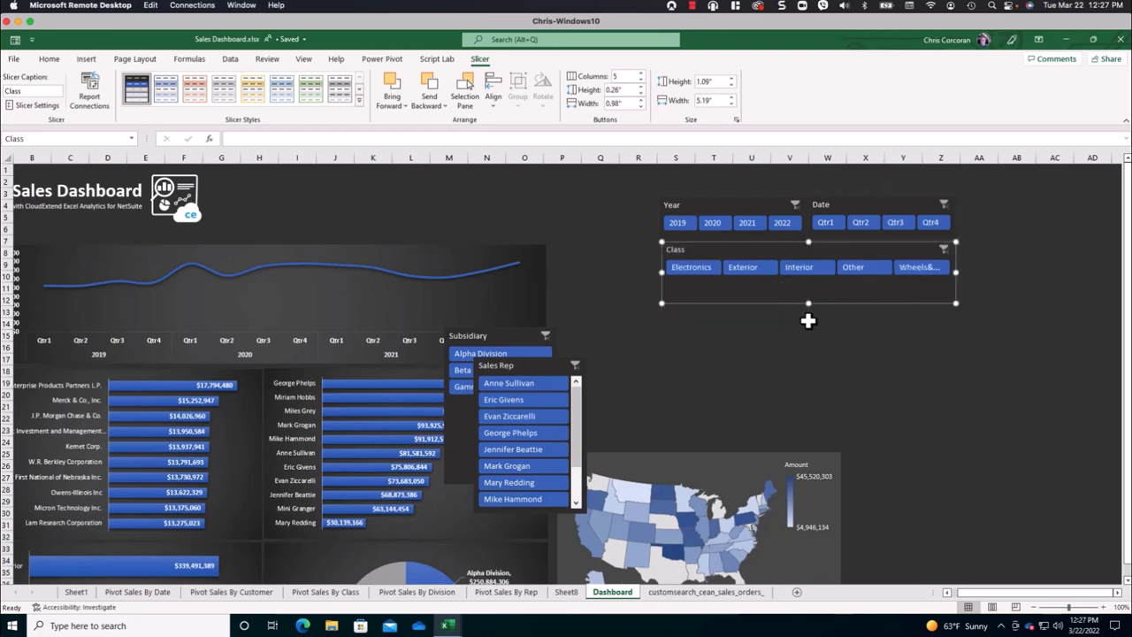
{"action": "left_click_drag", "start_coordinate": [810, 304], "coordinate": [810, 281]}
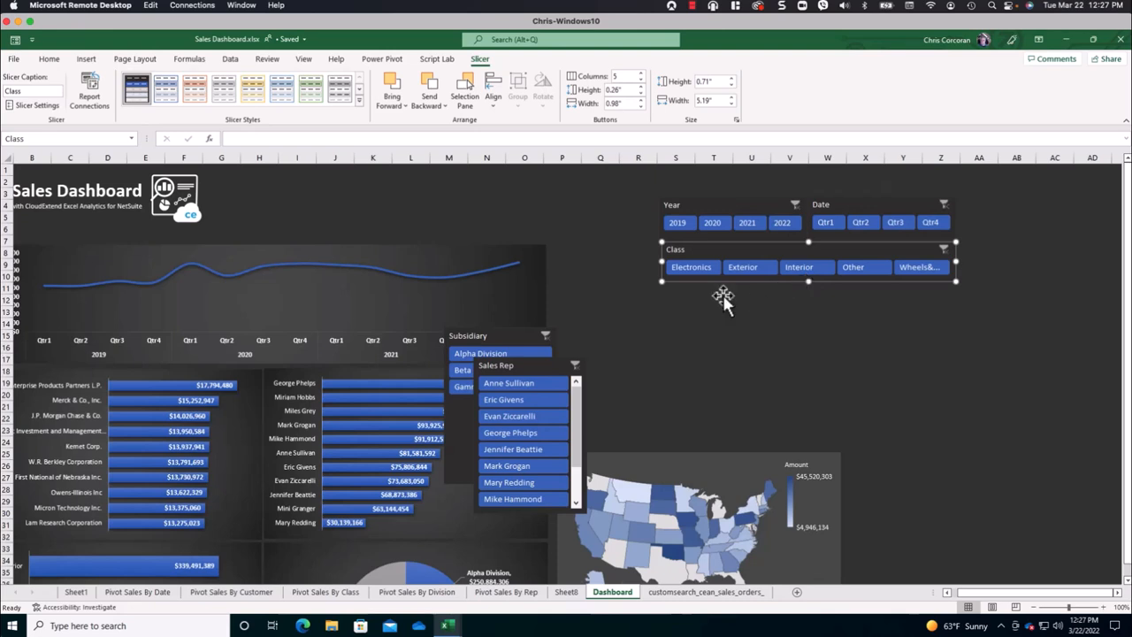
Place the Subsidiary slicer below the Class slicer with 3 columns, sized about 5.16" wide and 0.73" high.
{"action": "left_click_drag", "start_coordinate": [486, 333], "coordinate": [708, 289]}
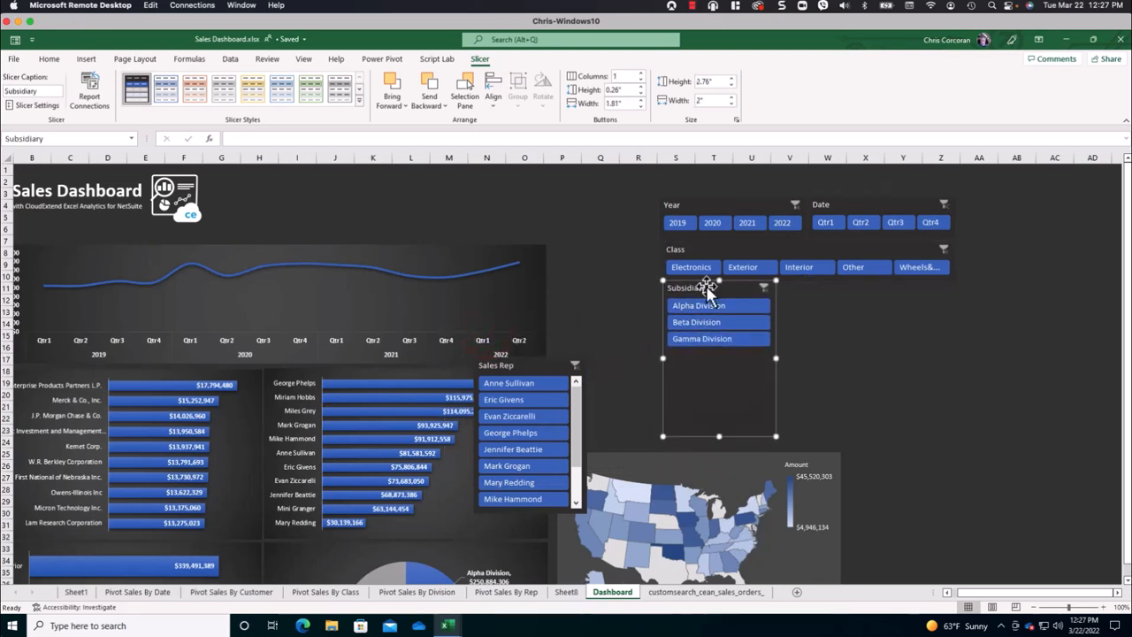
{"action": "left_click", "coordinate": [642, 74]}
{"action": "left_click", "coordinate": [642, 74]}
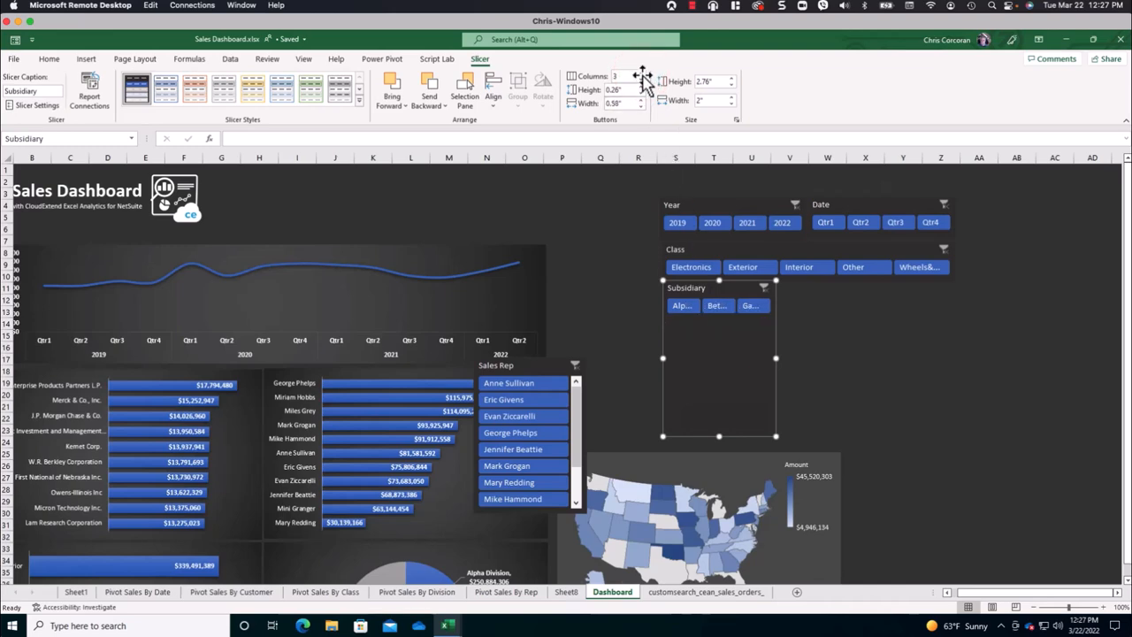
{"action": "left_click", "coordinate": [642, 74]}
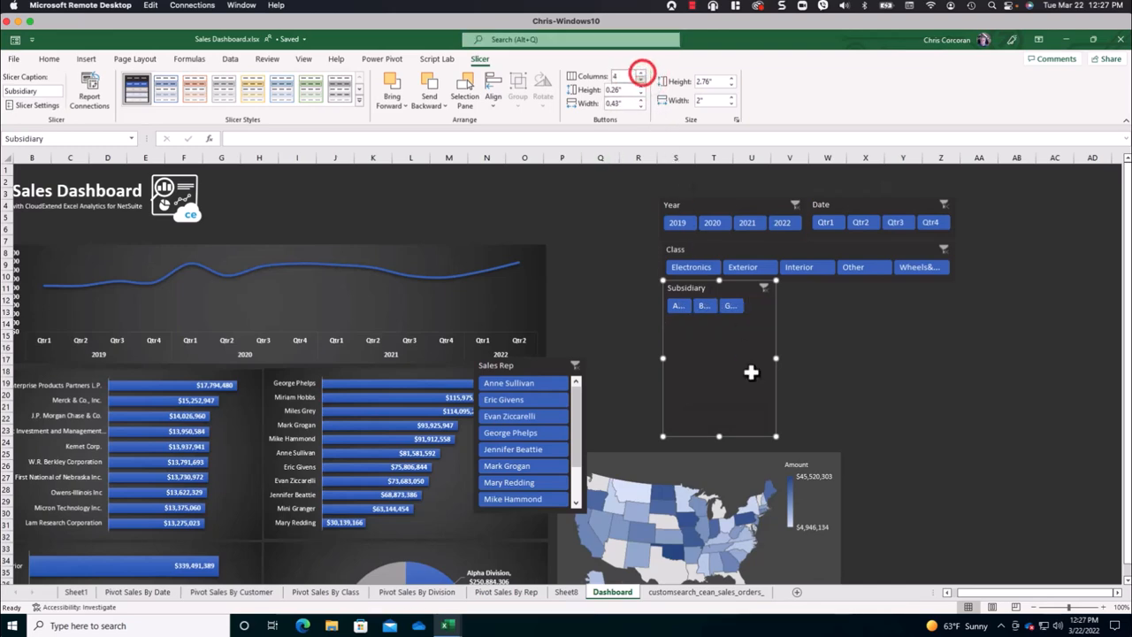
{"action": "left_click_drag", "start_coordinate": [775, 436], "coordinate": [955, 336]}
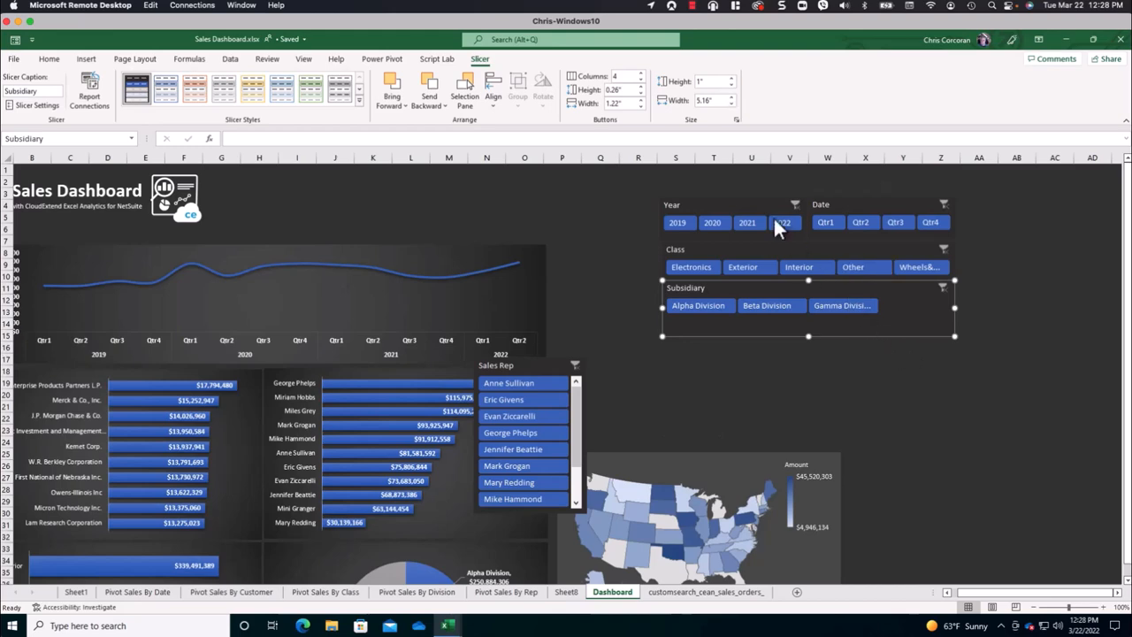
{"action": "left_click", "coordinate": [808, 336]}
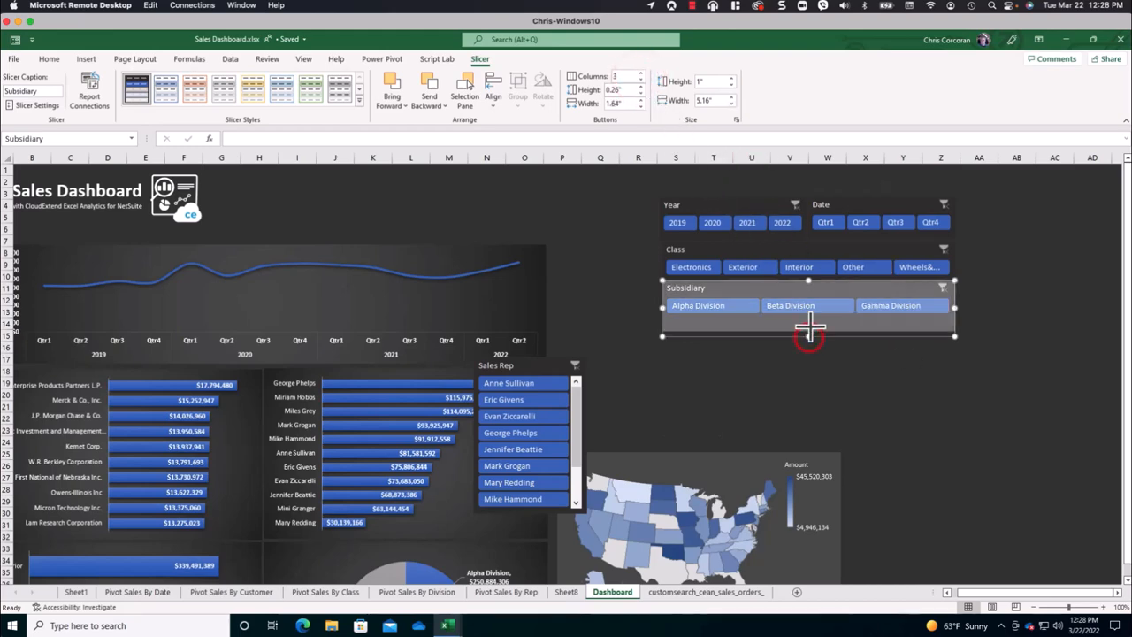
{"action": "left_click_drag", "start_coordinate": [810, 321], "coordinate": [809, 322]}
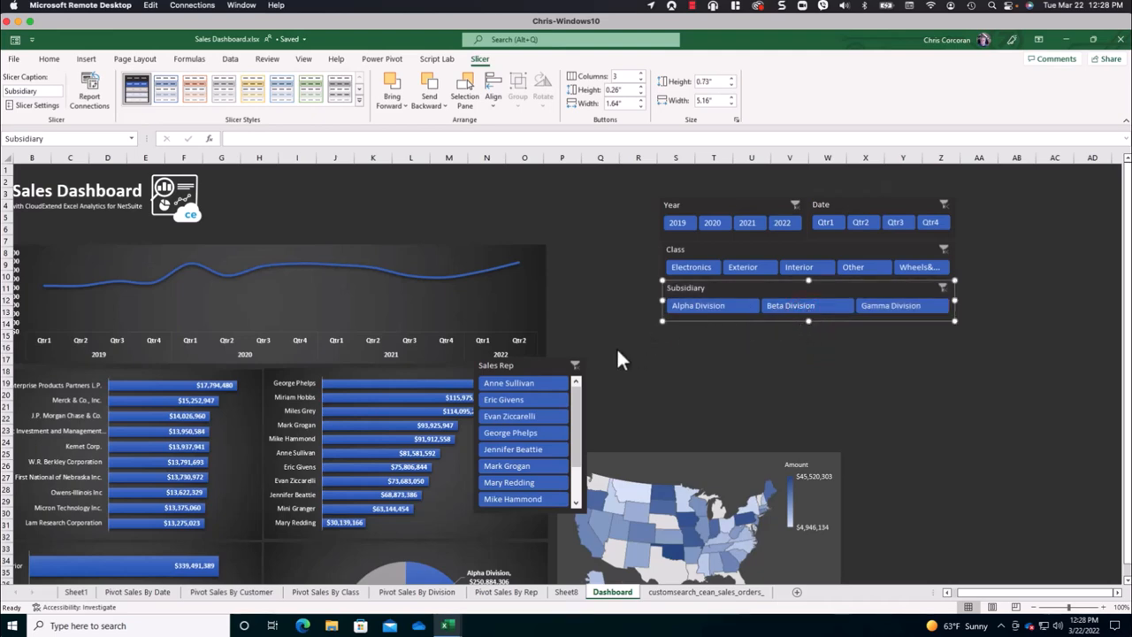
Place the Sales Rep slicer below the Subsidiary slicer with 4 columns, sized about 5.12" wide and 1.26" high.
{"action": "left_click_drag", "start_coordinate": [525, 358], "coordinate": [716, 327]}
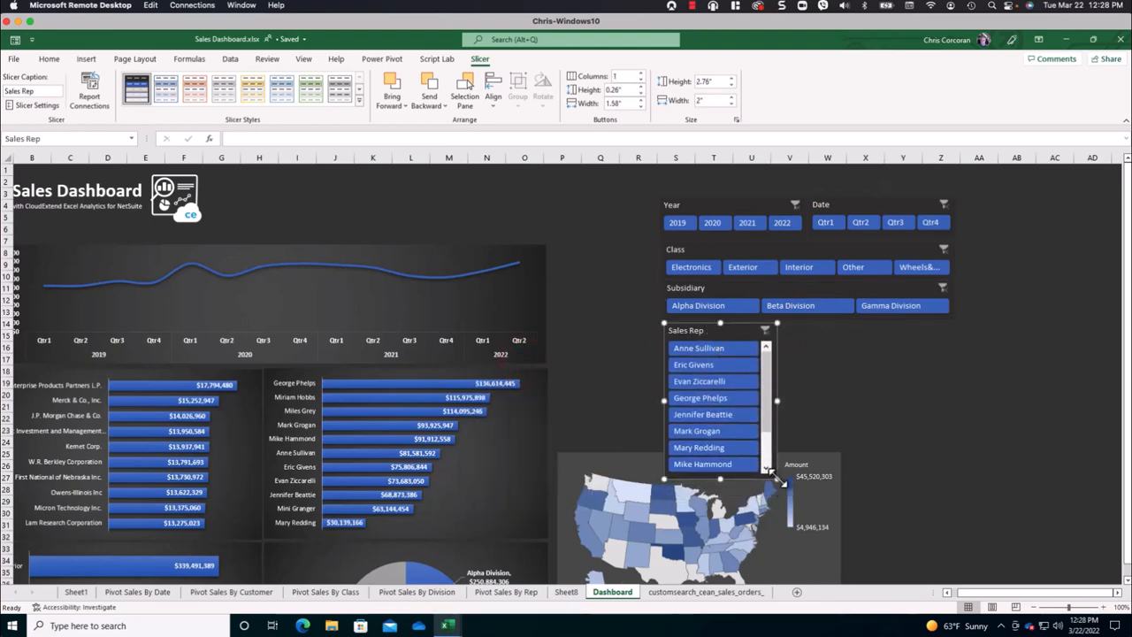
{"action": "left_click_drag", "start_coordinate": [778, 476], "coordinate": [954, 425]}
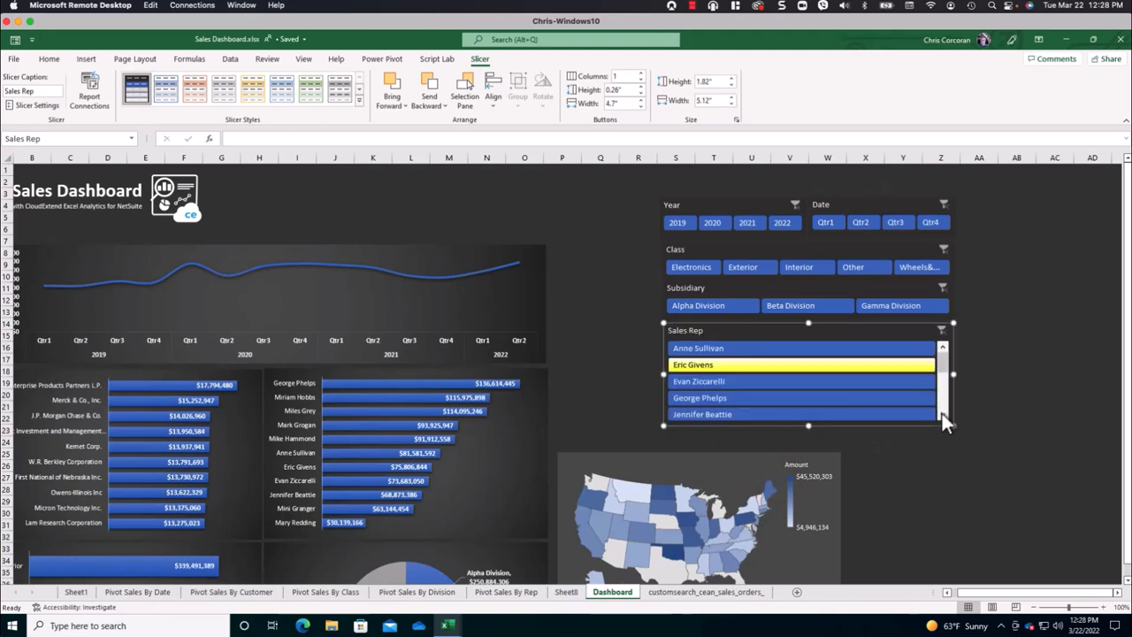
{"action": "left_click", "coordinate": [638, 73]}
{"action": "left_click", "coordinate": [641, 74]}
{"action": "left_click", "coordinate": [641, 75]}
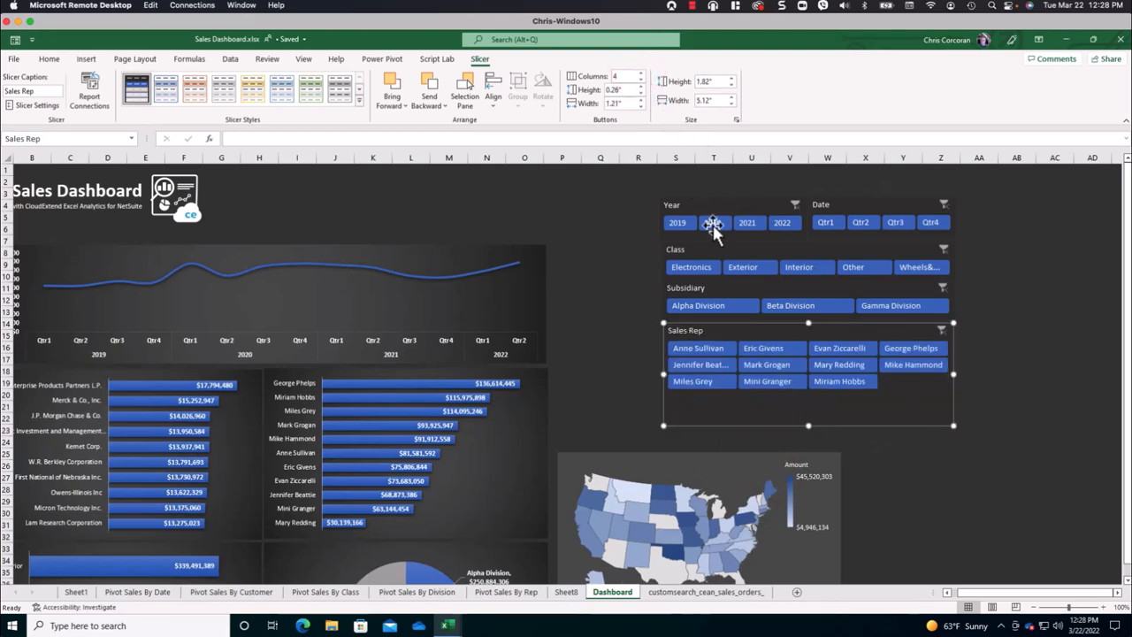
{"action": "left_click_drag", "start_coordinate": [809, 424], "coordinate": [810, 393]}
{"action": "left_click", "coordinate": [644, 337]}
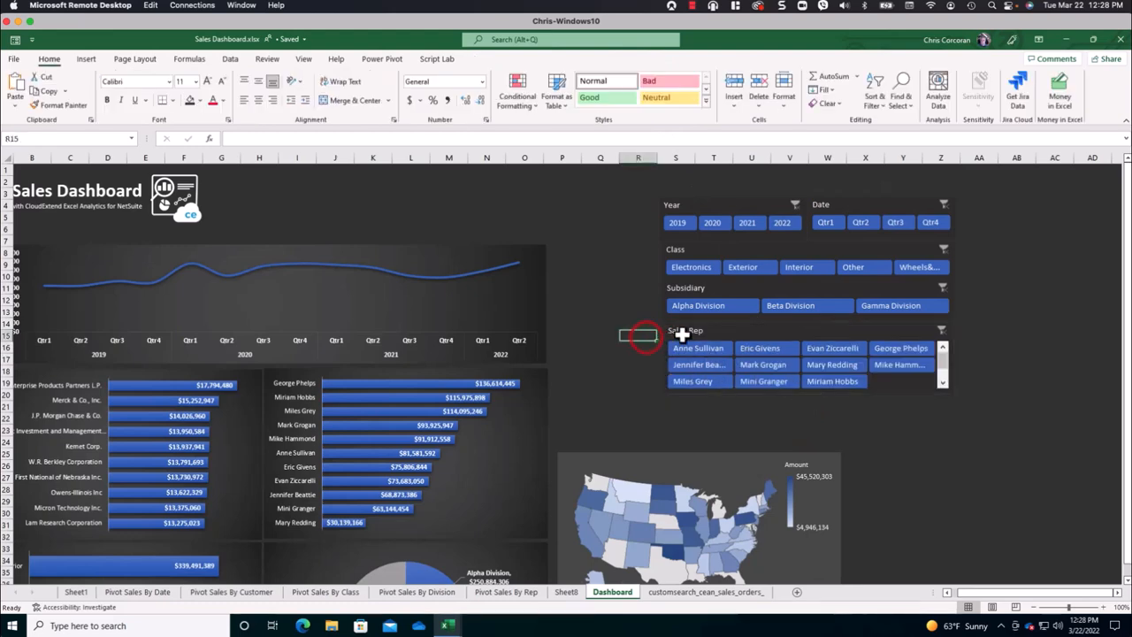
Group the Year, Date, Class, Subsidiary and Sales Rep slicers into one object.
{"action": "left_click", "coordinate": [754, 330]}
{"action": "right_click", "coordinate": [761, 348]}
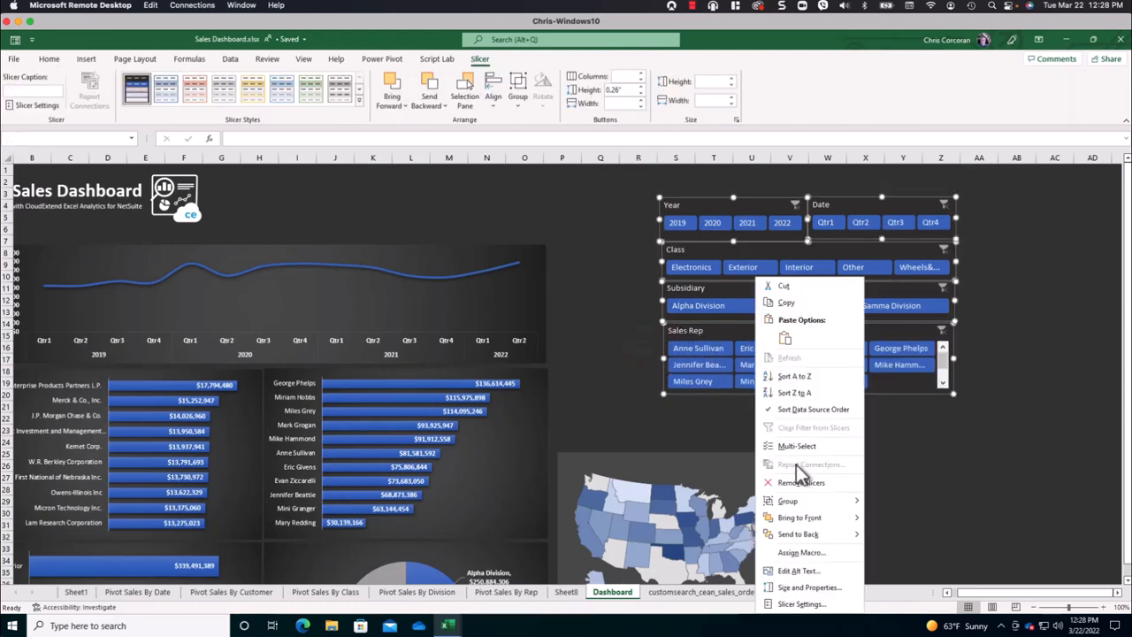
{"action": "mouse_move", "coordinate": [807, 503]}
{"action": "left_click", "coordinate": [889, 501]}
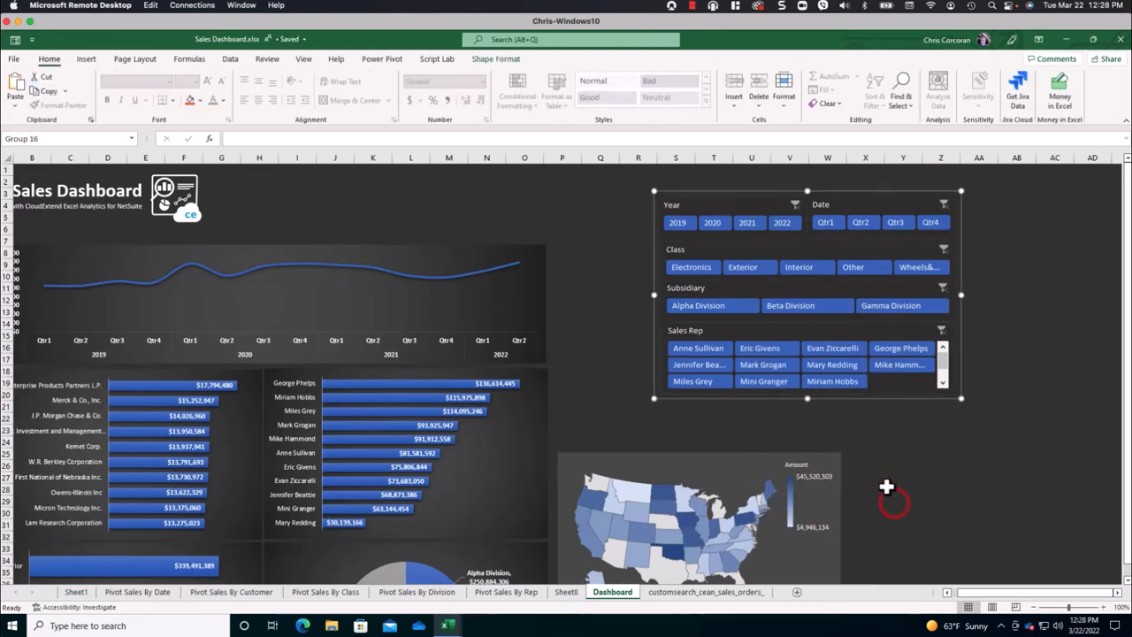
Move the slicer group beside the charts, starting around column P, and place the state map directly beneath it.
{"action": "left_click_drag", "start_coordinate": [845, 400], "coordinate": [745, 403]}
{"action": "left_click", "coordinate": [707, 458]}
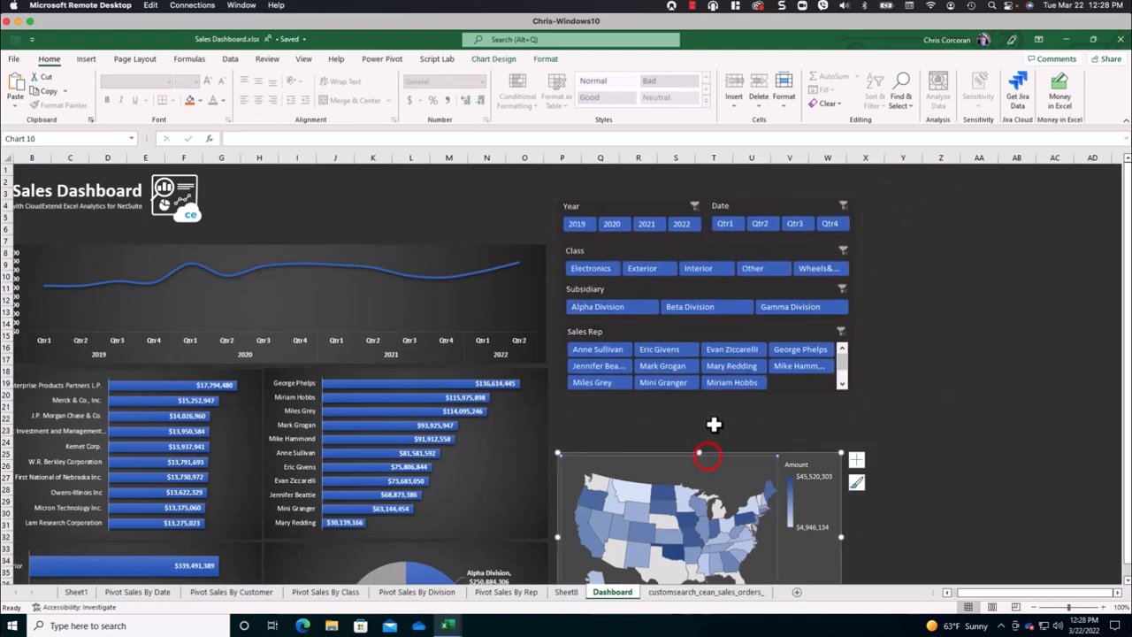
{"action": "left_click_drag", "start_coordinate": [796, 453], "coordinate": [801, 404]}
{"action": "left_click", "coordinate": [545, 193]}
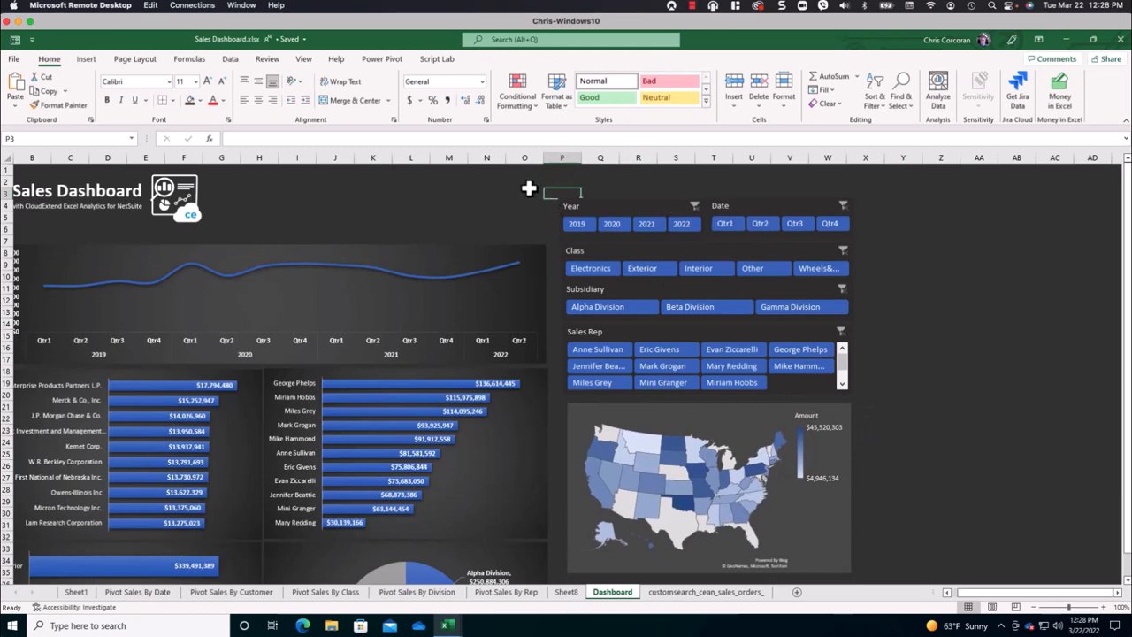
Draw a rectangle about 5.49" wide and 4.08" high over the slicers and fill it with Black, Text 1, Lighter 50%.
{"action": "left_click", "coordinate": [86, 59]}
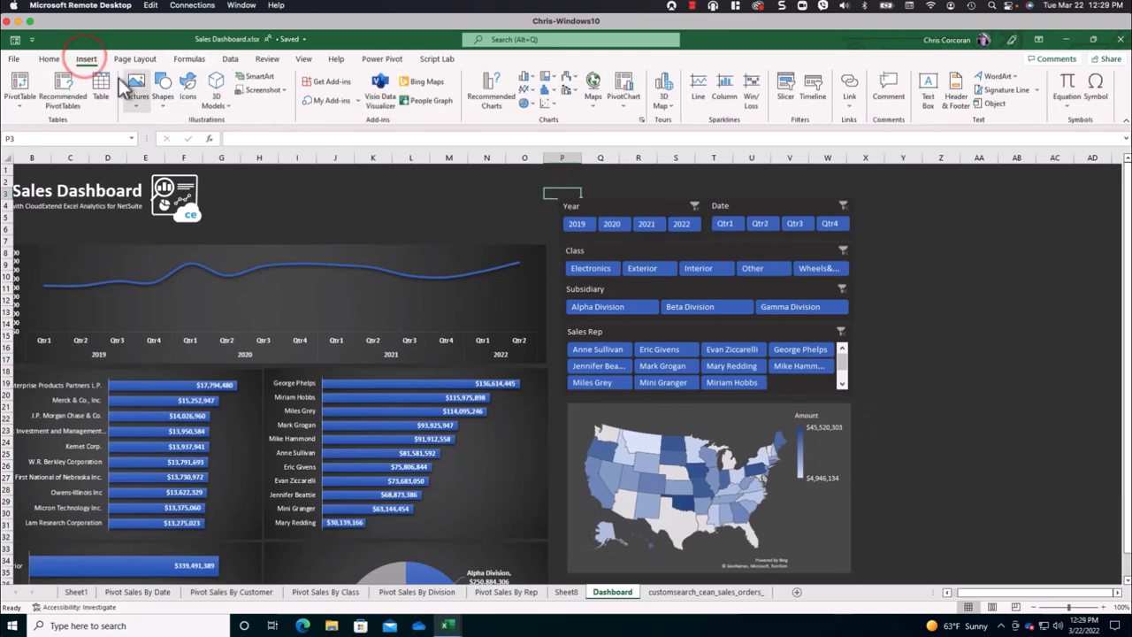
{"action": "left_click", "coordinate": [161, 89]}
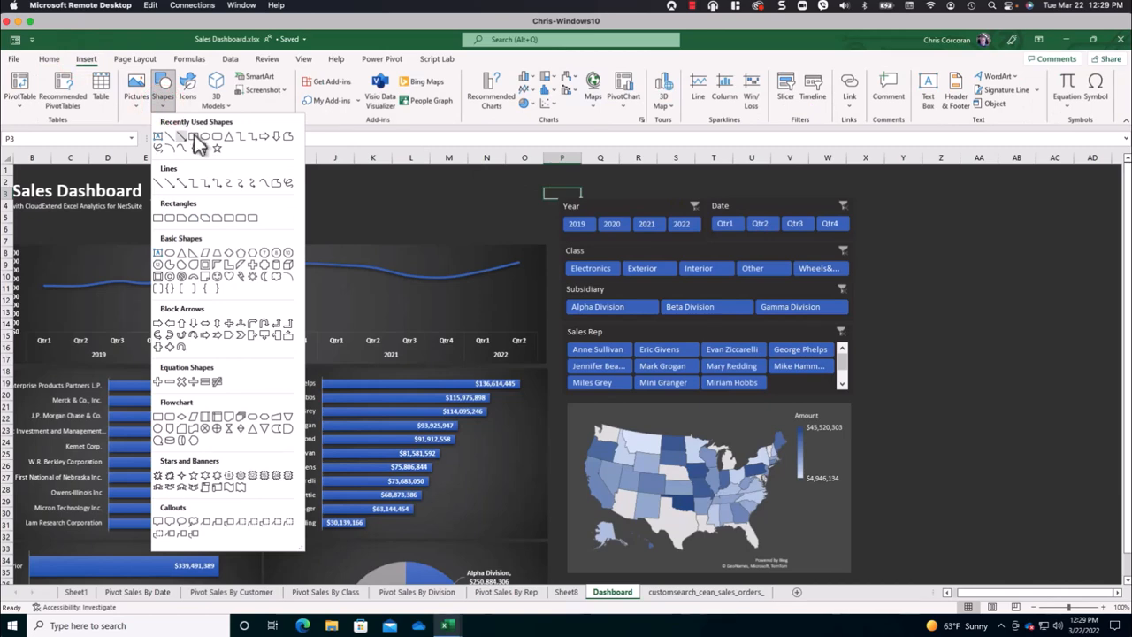
{"action": "left_click", "coordinate": [213, 138]}
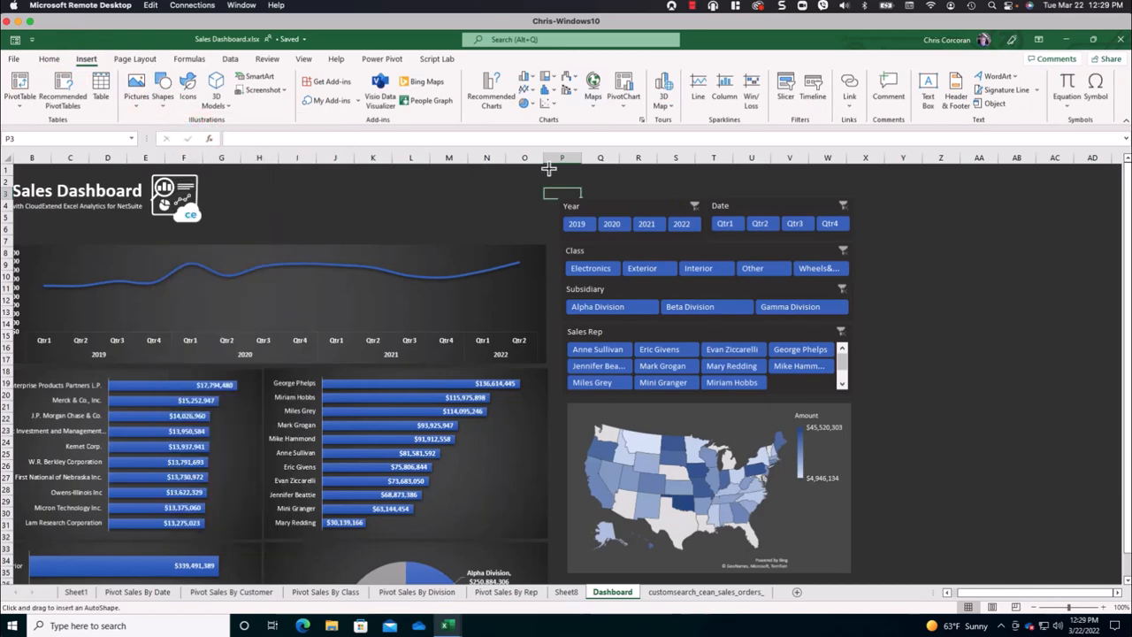
{"action": "left_click_drag", "start_coordinate": [548, 168], "coordinate": [859, 399]}
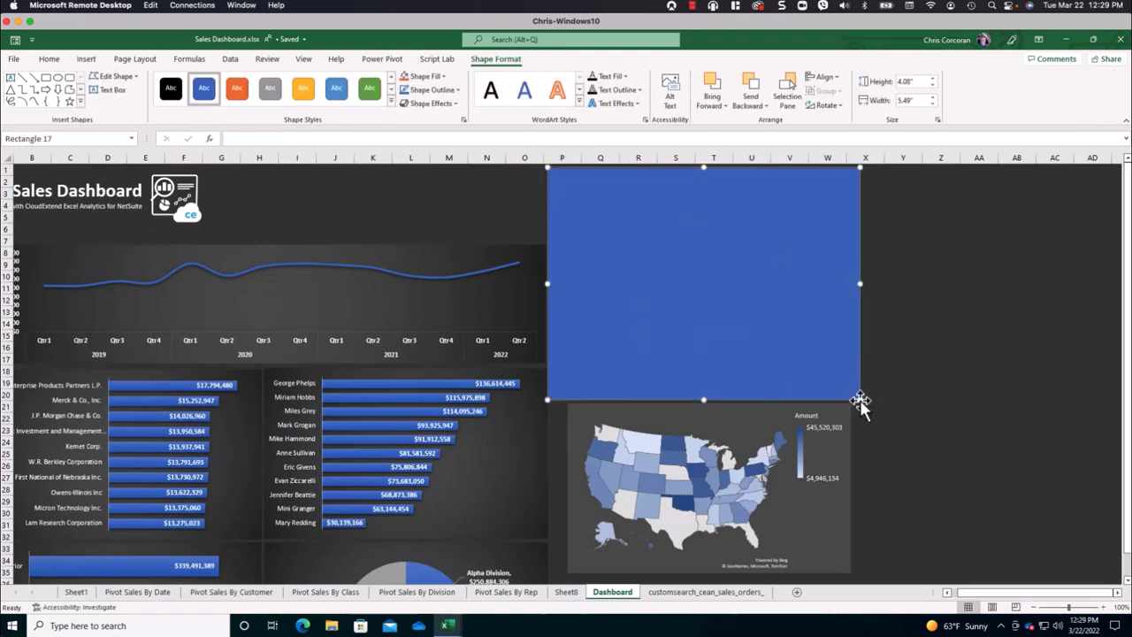
{"action": "left_click", "coordinate": [442, 76]}
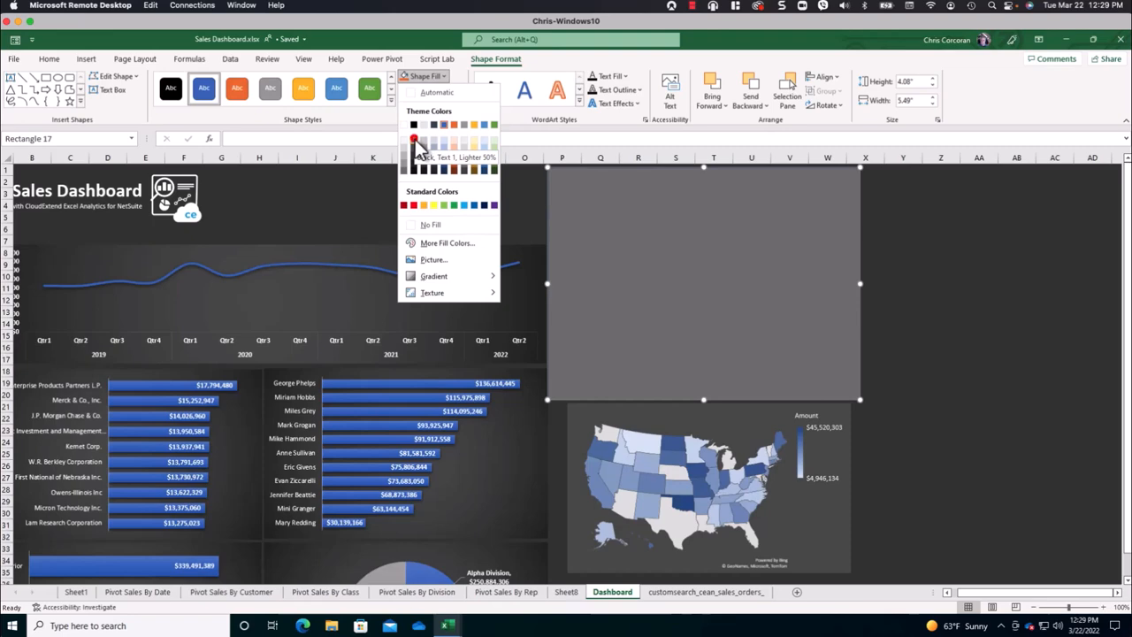
{"action": "left_click", "coordinate": [414, 141]}
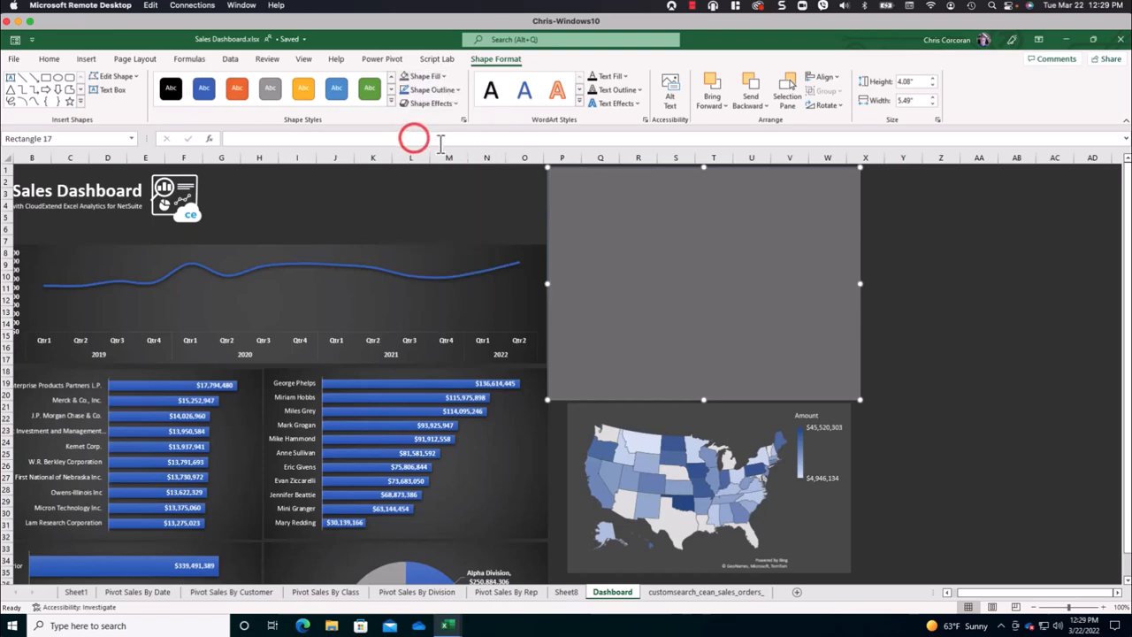
Title the rectangle "Slicer Options" in bold white 14-point text, centred horizontally.
{"action": "left_click", "coordinate": [604, 177]}
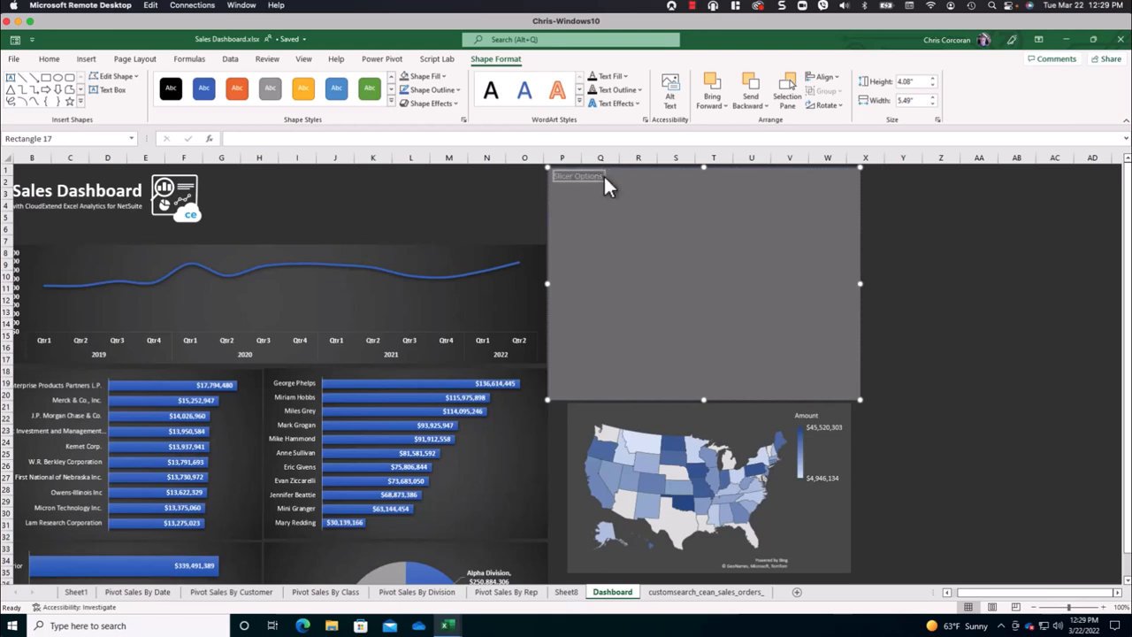
{"action": "left_click", "coordinate": [49, 59]}
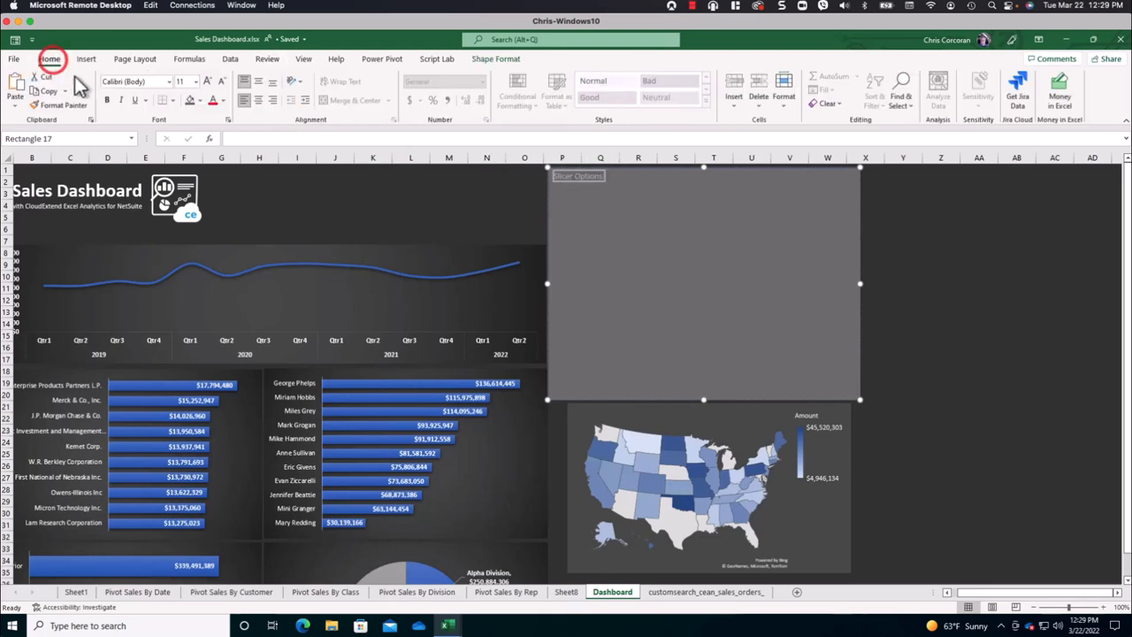
{"action": "left_click", "coordinate": [107, 100]}
{"action": "left_click", "coordinate": [223, 100]}
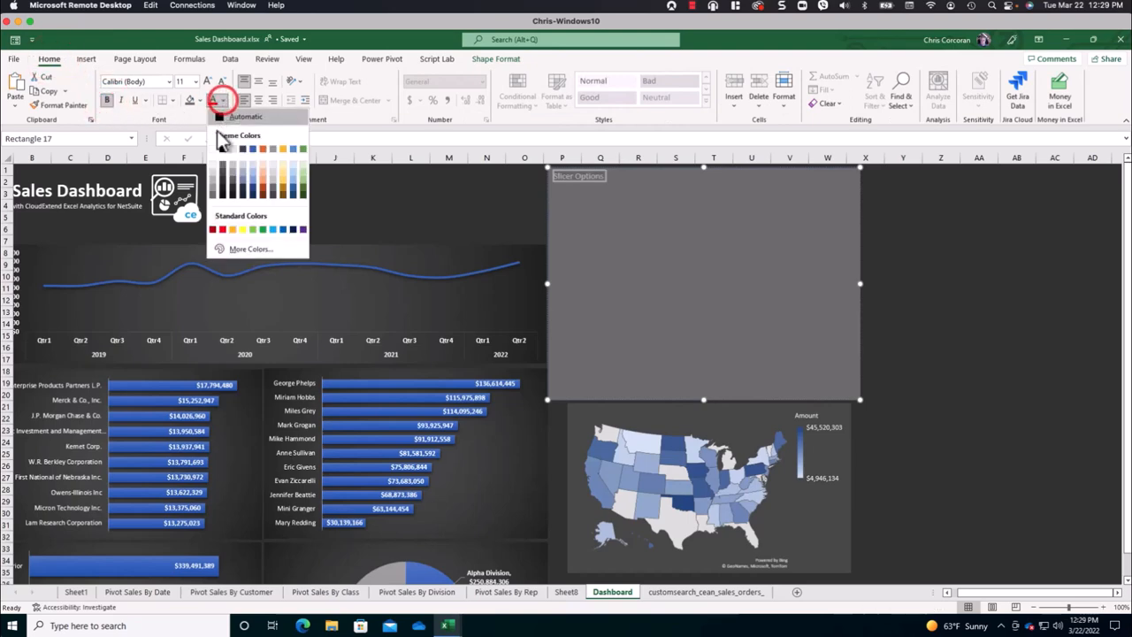
{"action": "left_click", "coordinate": [213, 149]}
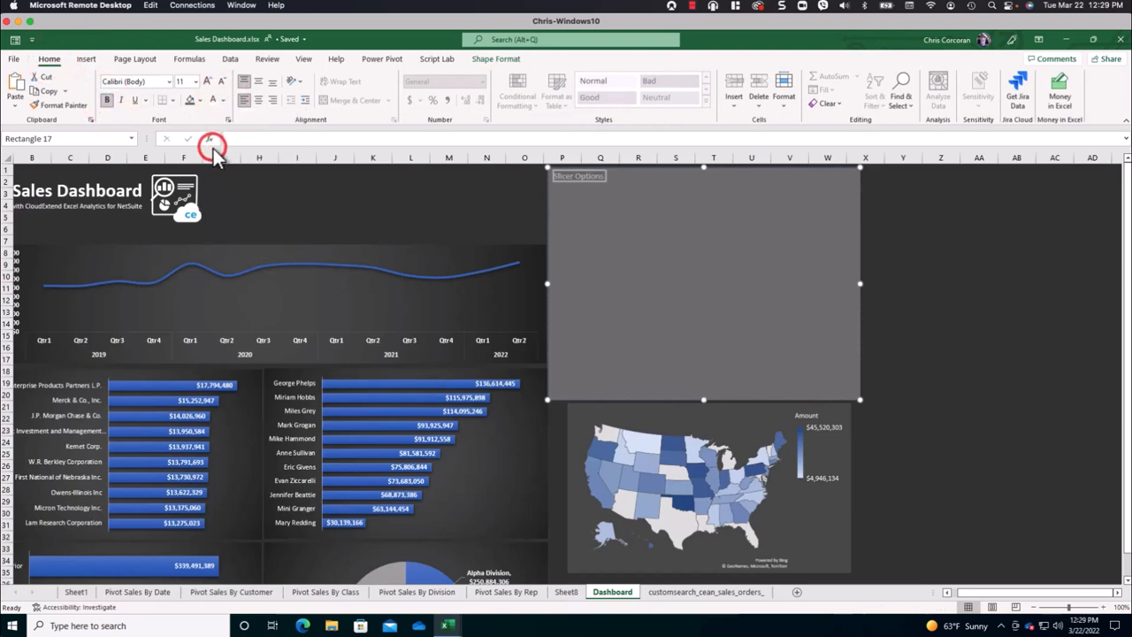
{"action": "left_click", "coordinate": [258, 99]}
{"action": "left_click", "coordinate": [207, 79]}
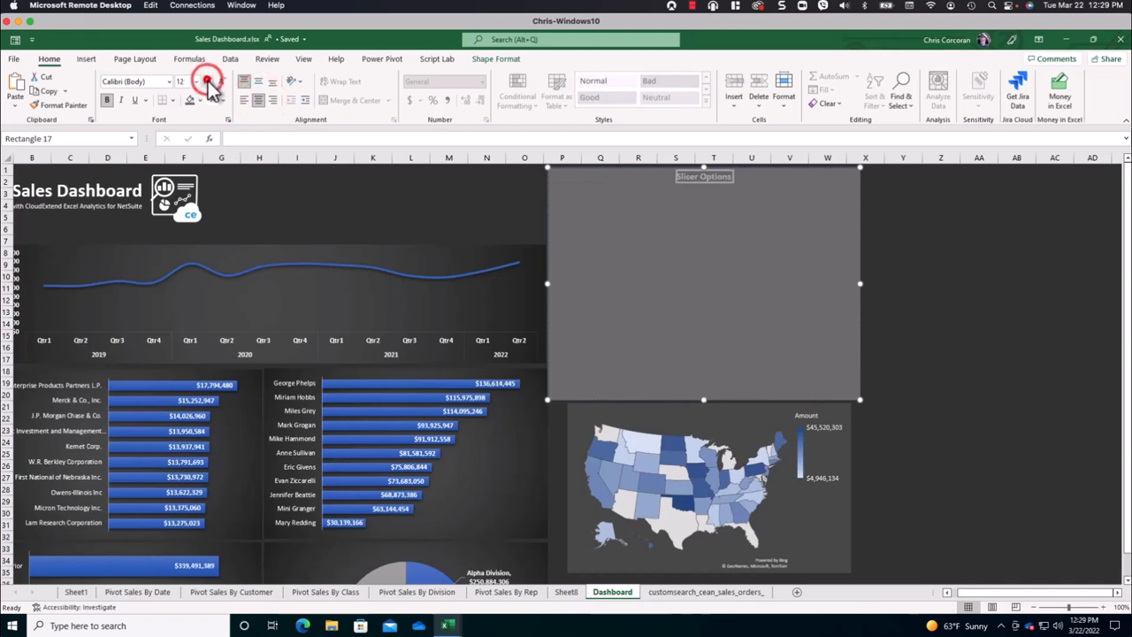
{"action": "left_click", "coordinate": [207, 80]}
Send the Slicer Options rectangle to the back, behind the slicers.
{"action": "left_click", "coordinate": [608, 173]}
{"action": "right_click", "coordinate": [607, 173]}
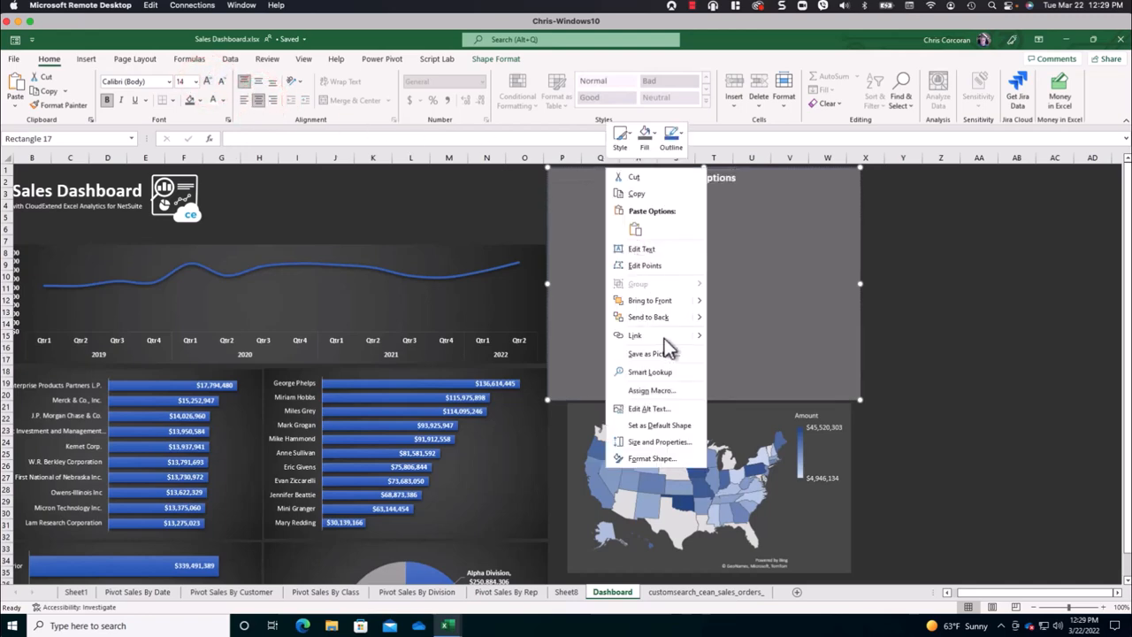
{"action": "left_click", "coordinate": [664, 317]}
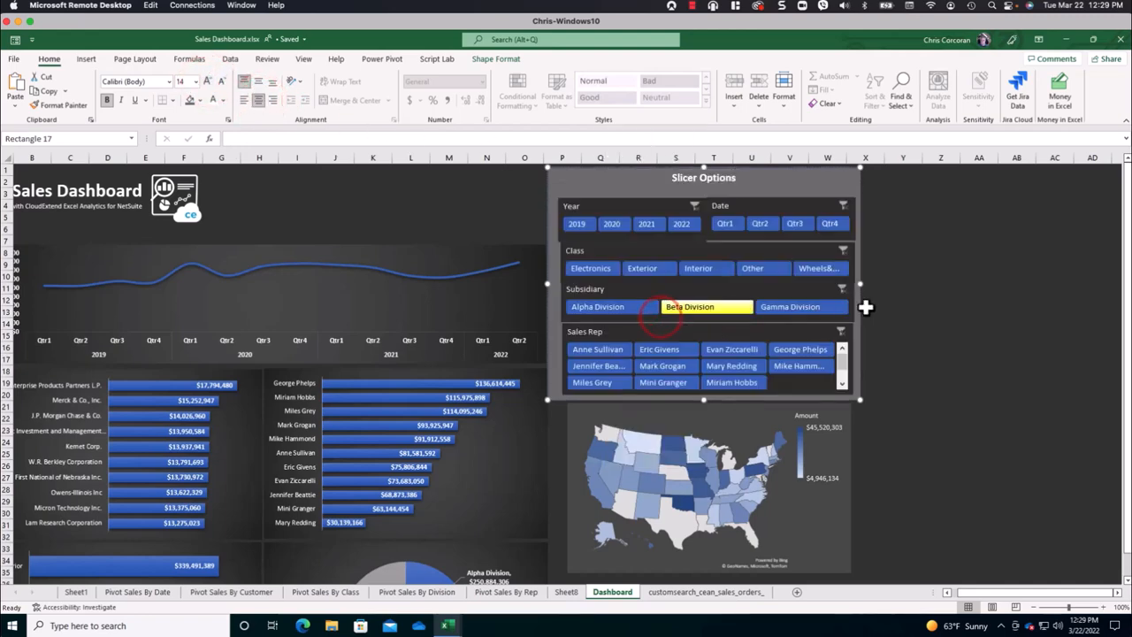
{"action": "left_click", "coordinate": [952, 302]}
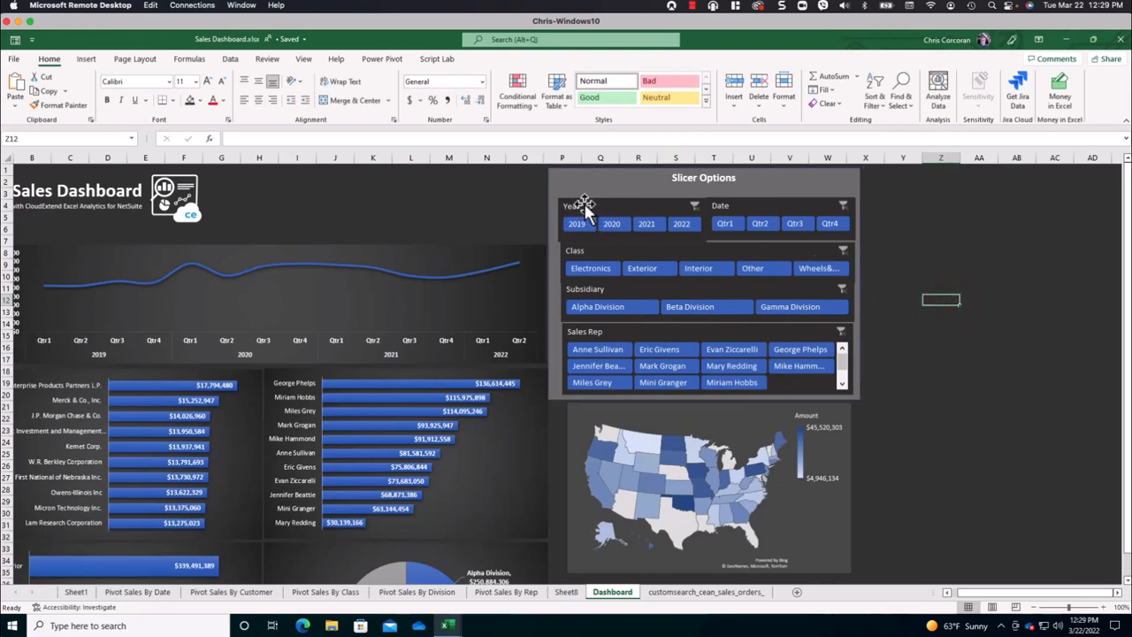
Nudge the slicer group slightly up within the rectangle and ungroup it into separate slicers.
{"action": "left_click_drag", "start_coordinate": [598, 203], "coordinate": [600, 190]}
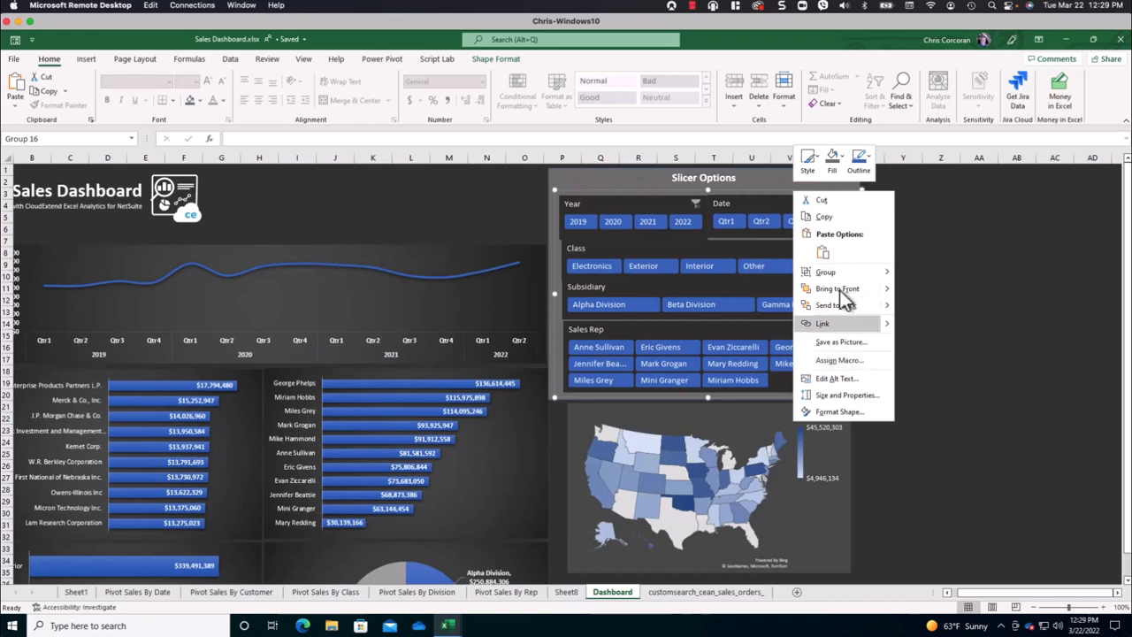
{"action": "mouse_move", "coordinate": [827, 272]}
{"action": "left_click", "coordinate": [926, 308]}
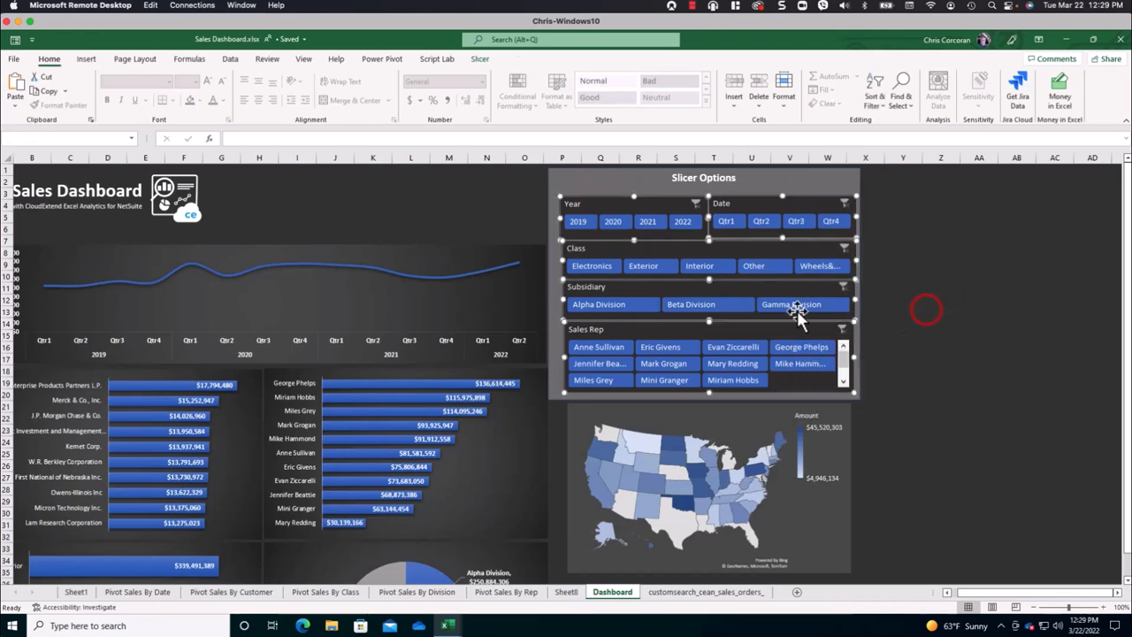
{"action": "left_click", "coordinate": [552, 309]}
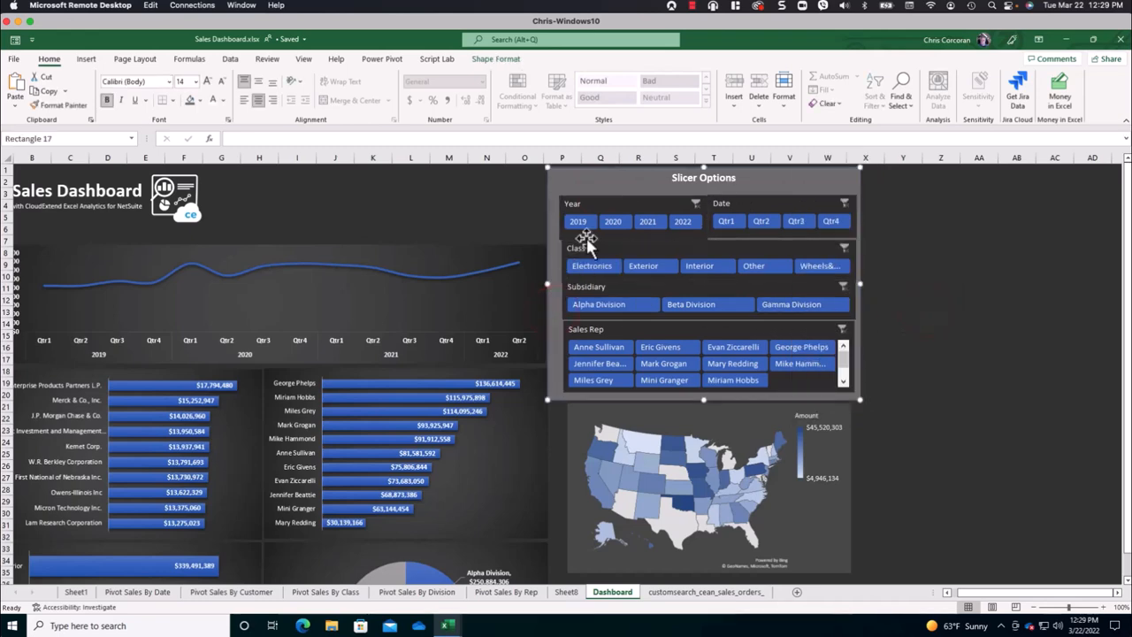
Select the stacked slicers and try to line up Class, Subsidiary and Sales Rep using the Align options.
{"action": "left_click", "coordinate": [602, 207]}
{"action": "left_click", "coordinate": [599, 251], "text": "ctrl"}
{"action": "left_click", "coordinate": [606, 286], "text": "ctrl"}
{"action": "left_click", "coordinate": [612, 326], "text": "ctrl"}
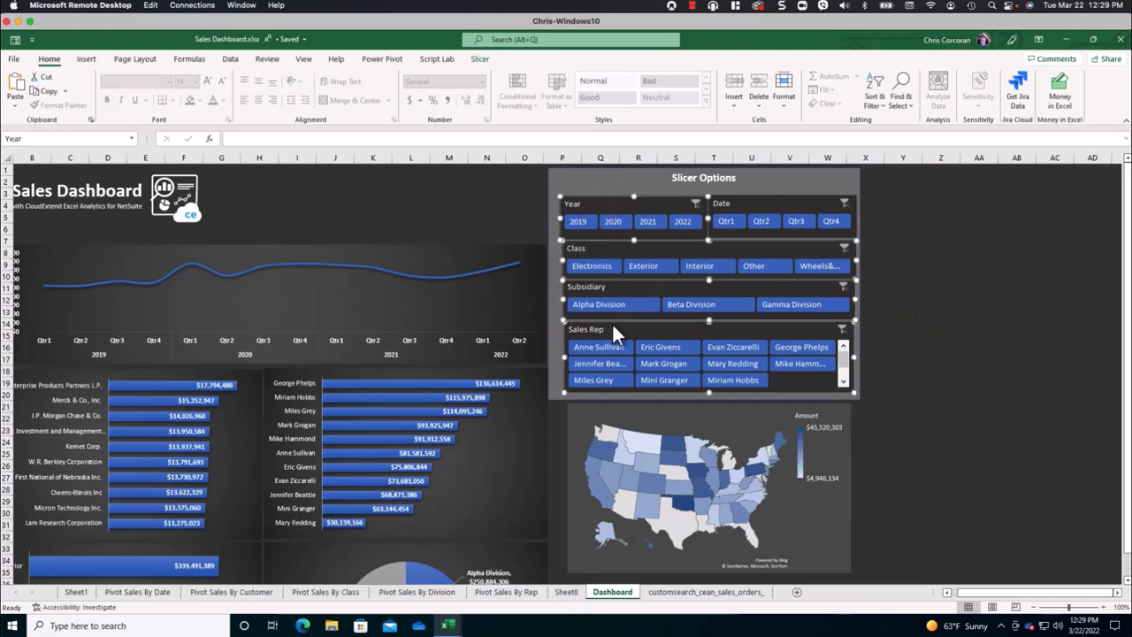
{"action": "left_click", "coordinate": [480, 58]}
{"action": "left_click", "coordinate": [493, 95]}
{"action": "left_click", "coordinate": [544, 228]}
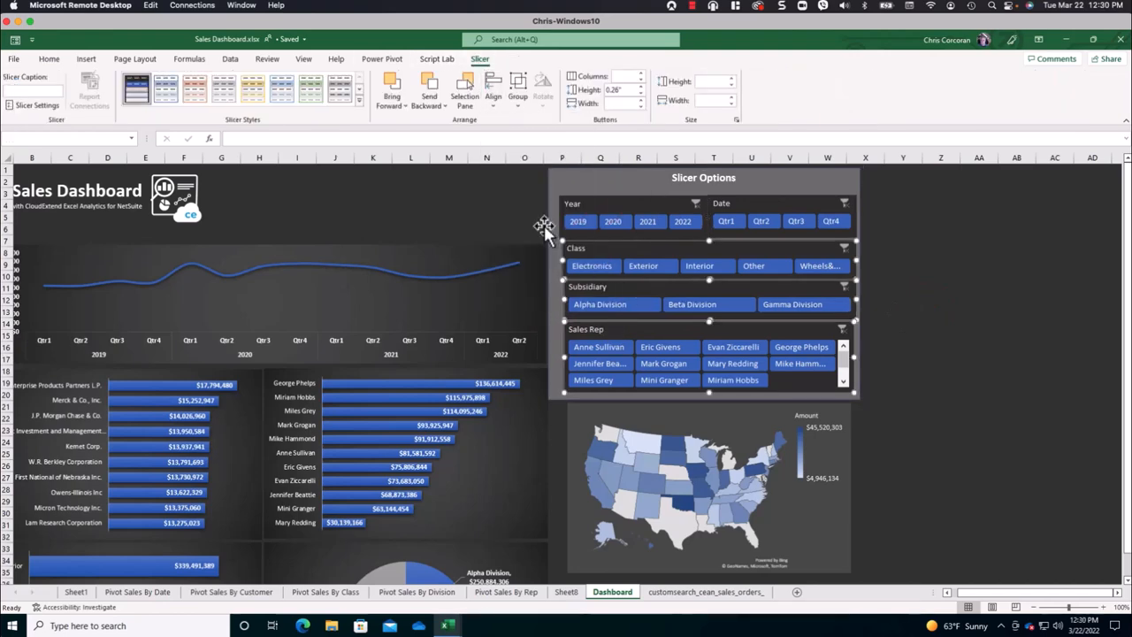
{"action": "left_click", "coordinate": [493, 95]}
{"action": "left_click", "coordinate": [526, 241]}
{"action": "left_click", "coordinate": [613, 185]}
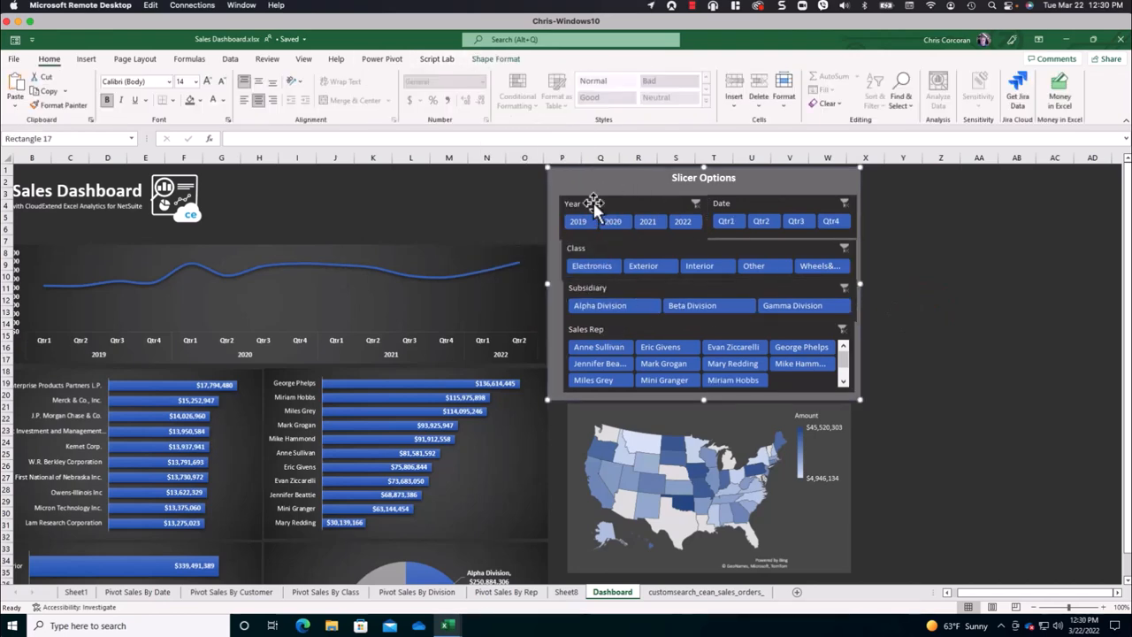
Nudge the Year and Date slicers and adjust the Class and Subsidiary slicer widths so their edges line up within the rectangle.
{"action": "left_click_drag", "start_coordinate": [732, 202], "coordinate": [730, 202]}
{"action": "left_click_drag", "start_coordinate": [602, 202], "coordinate": [607, 203]}
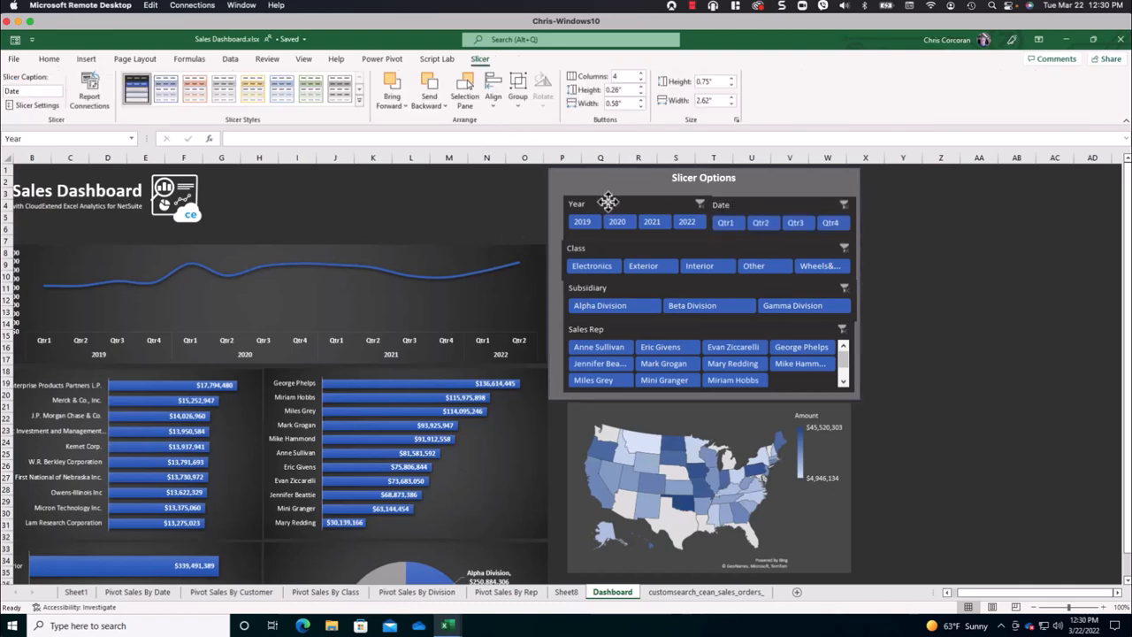
{"action": "left_click", "coordinate": [562, 255]}
{"action": "left_click", "coordinate": [565, 257]}
{"action": "left_click_drag", "start_coordinate": [563, 260], "coordinate": [567, 260]}
{"action": "left_click", "coordinate": [613, 251]}
{"action": "left_click", "coordinate": [853, 296]}
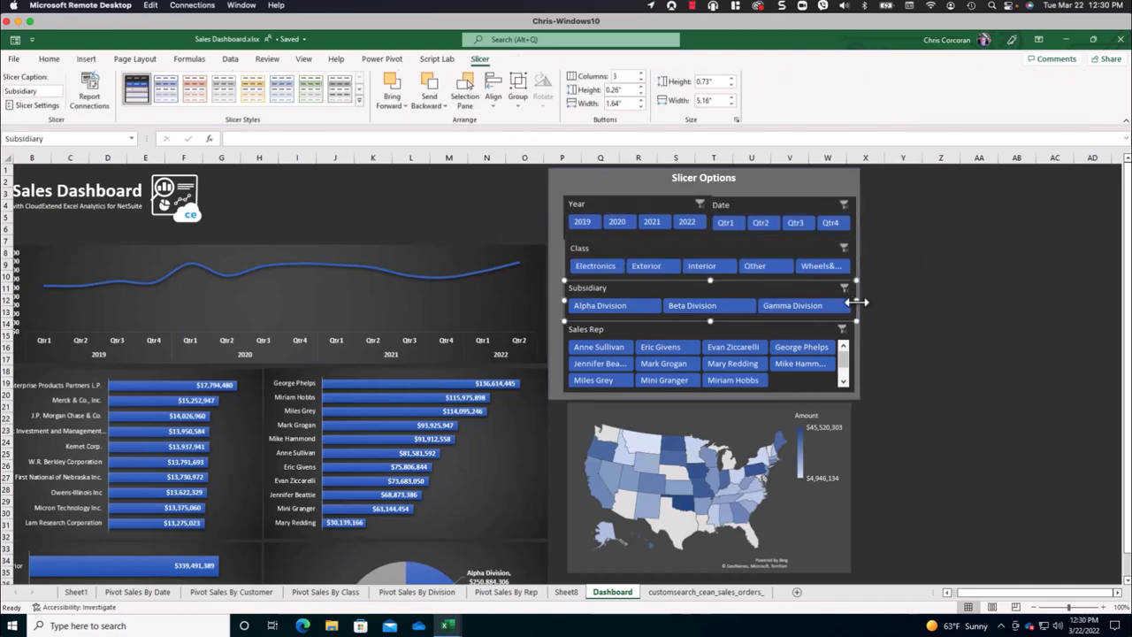
{"action": "left_click_drag", "start_coordinate": [855, 301], "coordinate": [854, 301]}
{"action": "left_click", "coordinate": [876, 292]}
{"action": "left_click", "coordinate": [569, 254]}
{"action": "left_click_drag", "start_coordinate": [566, 260], "coordinate": [564, 260]}
{"action": "left_click", "coordinate": [979, 252]}
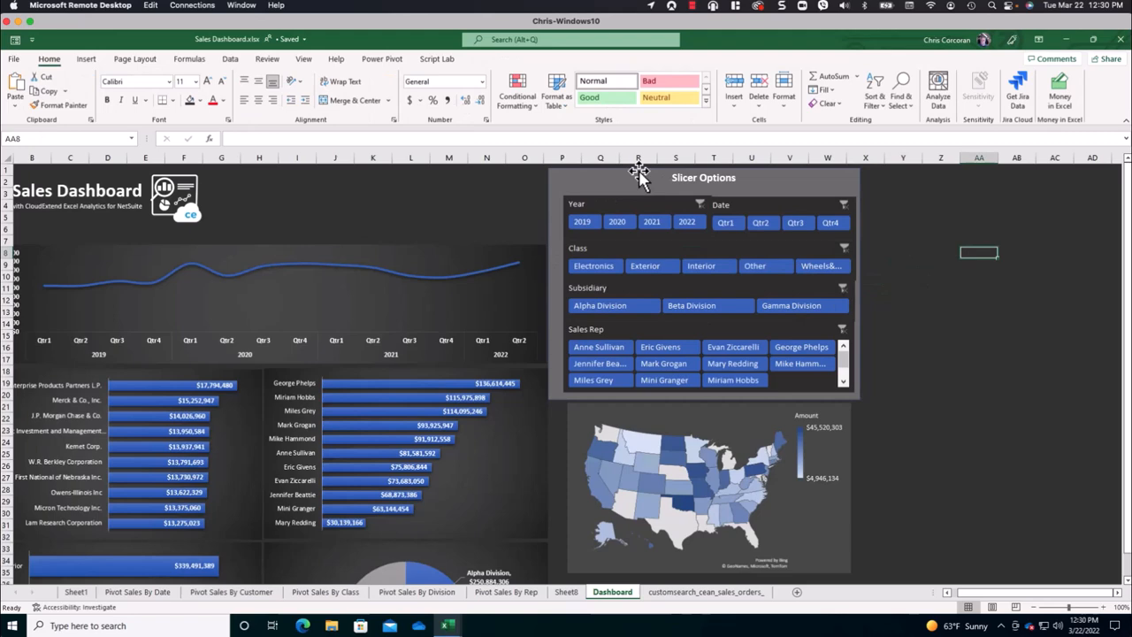
Increase the Sales Rep slicer's height to about 1.33" so all rep names fit without a scrollbar.
{"action": "left_click", "coordinate": [705, 329]}
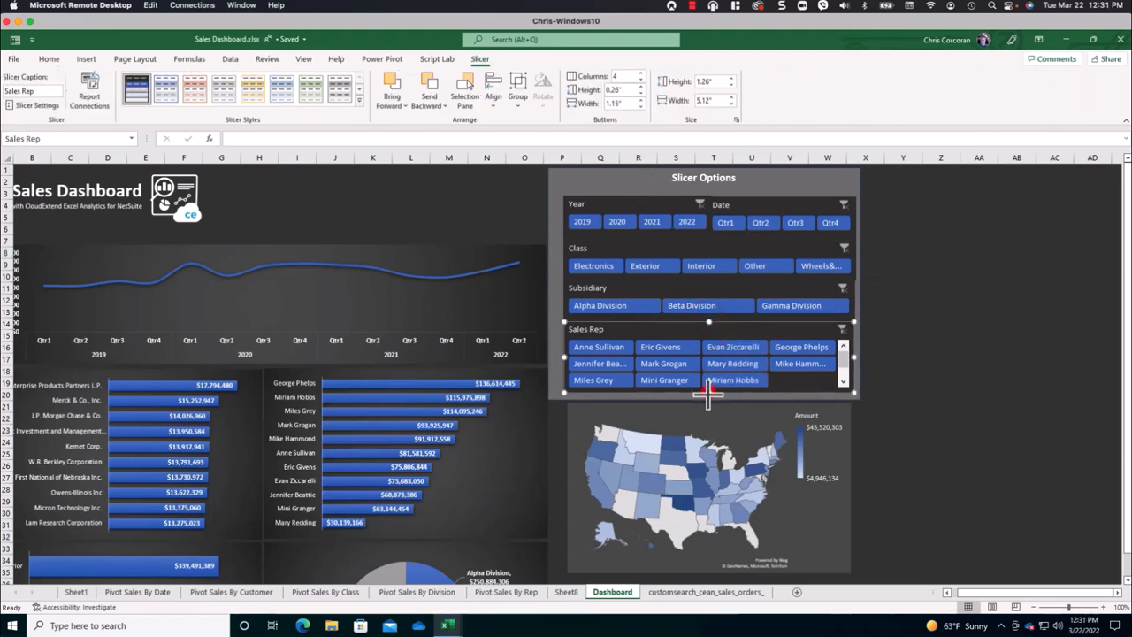
{"action": "left_click_drag", "start_coordinate": [708, 394], "coordinate": [734, 398]}
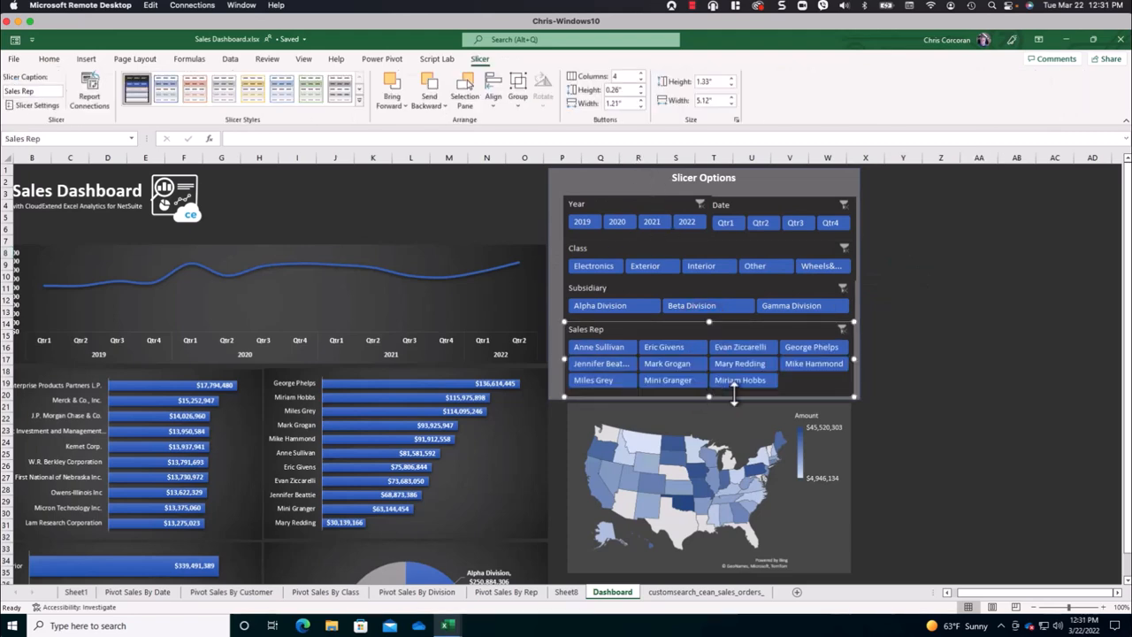
{"action": "left_click", "coordinate": [912, 368]}
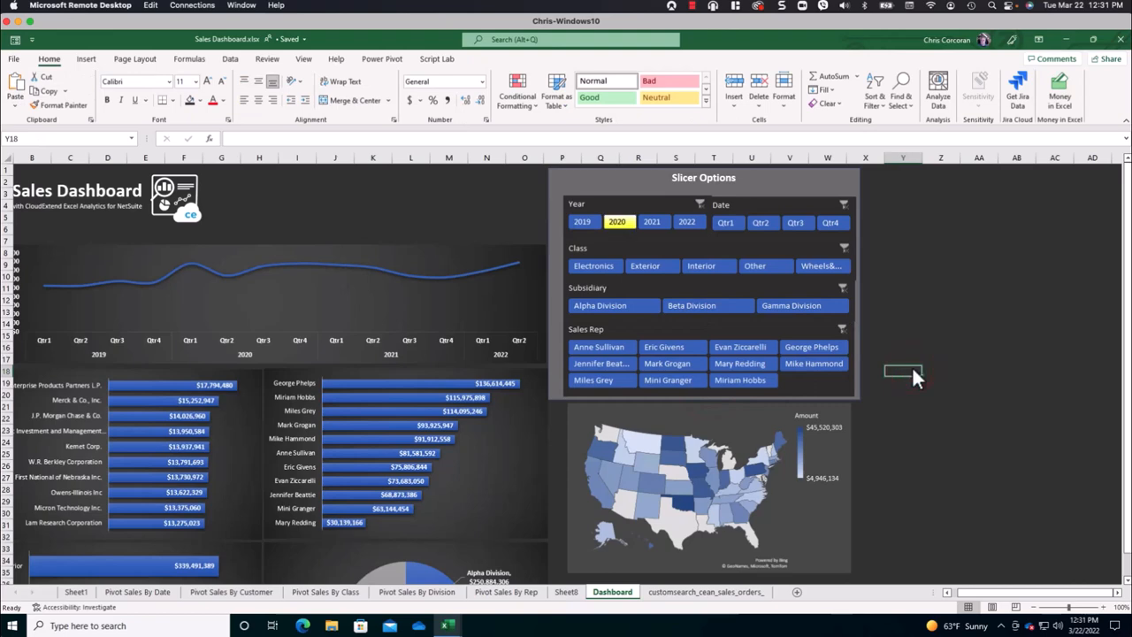
{"action": "left_click", "coordinate": [948, 593]}
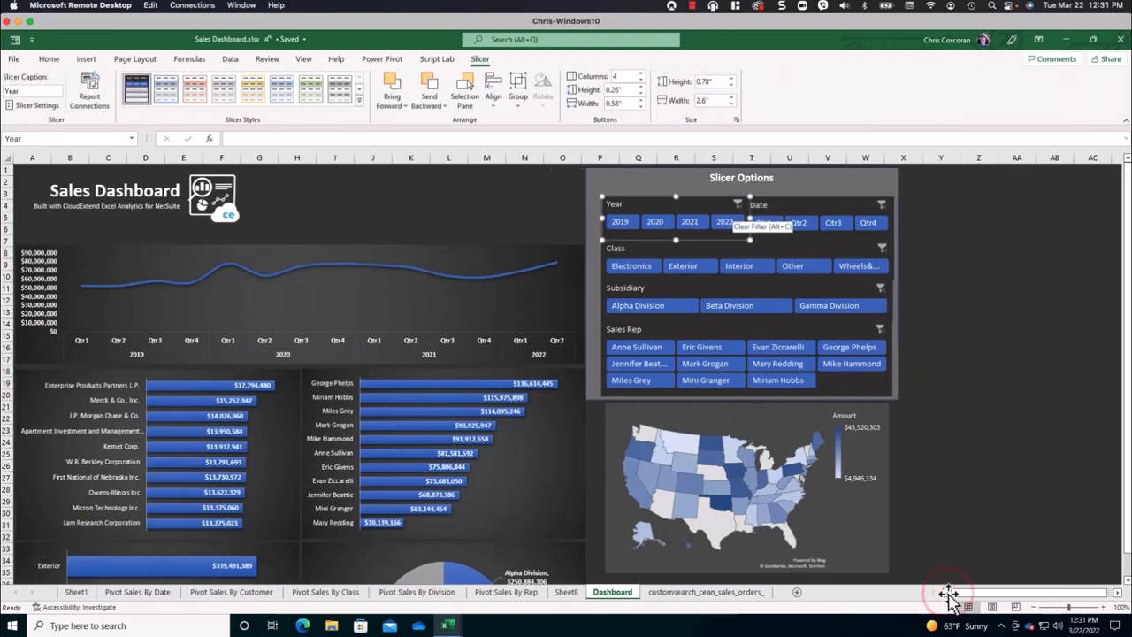
Connect the Year slicer to all seven pivot tables through its report connections.
{"action": "left_click", "coordinate": [88, 89]}
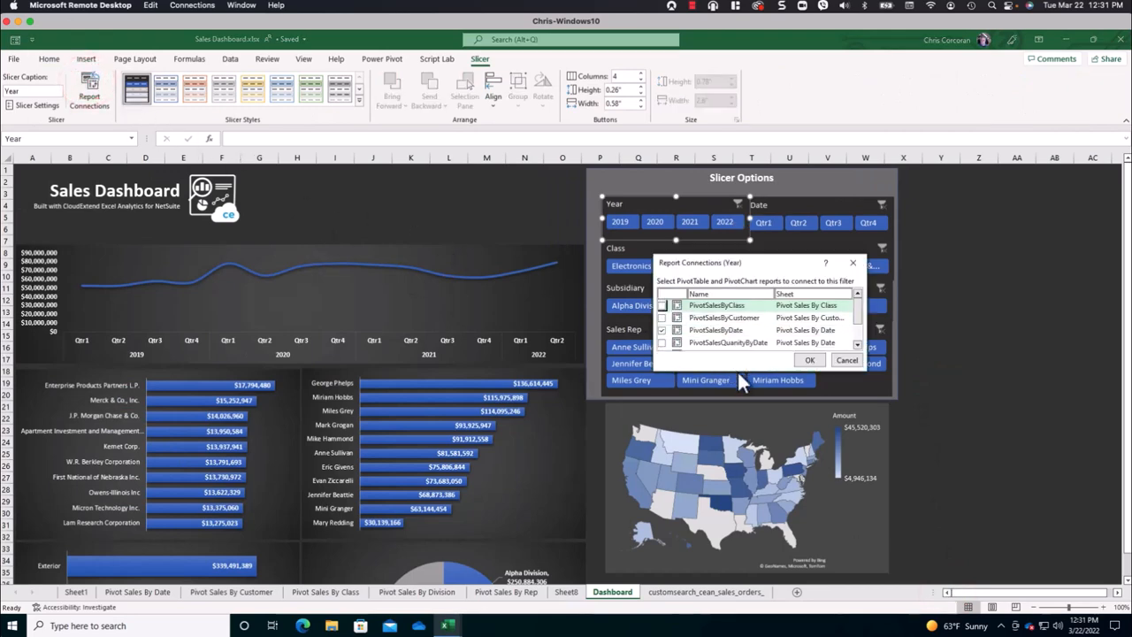
{"action": "left_click_drag", "start_coordinate": [737, 370], "coordinate": [740, 473]}
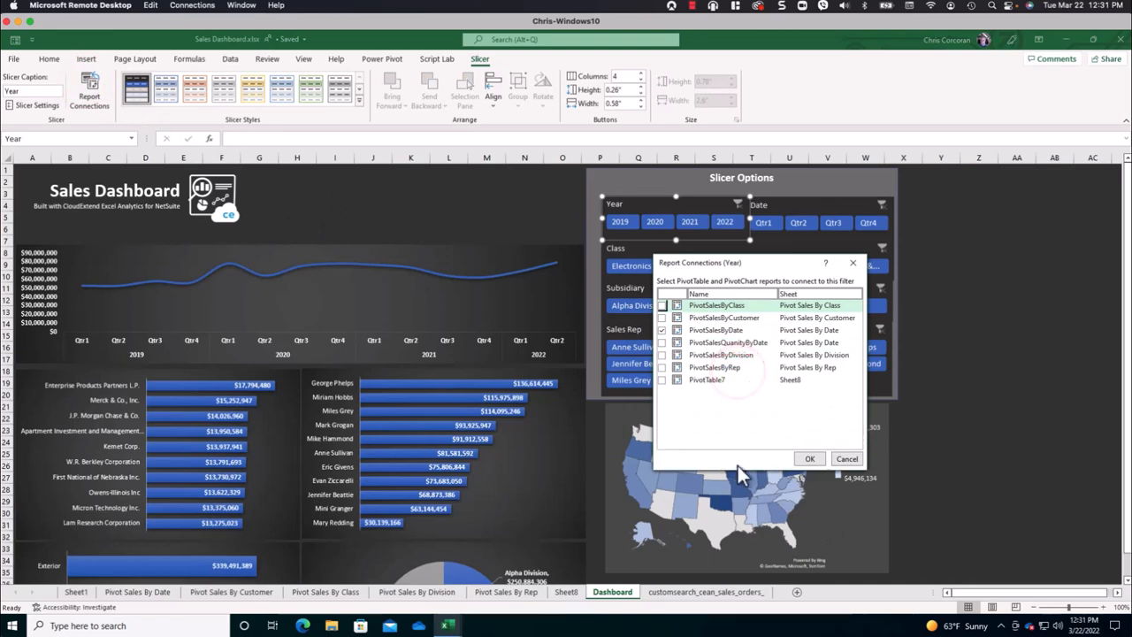
{"action": "left_click", "coordinate": [662, 316]}
{"action": "left_click", "coordinate": [661, 330]}
{"action": "left_click", "coordinate": [662, 342]}
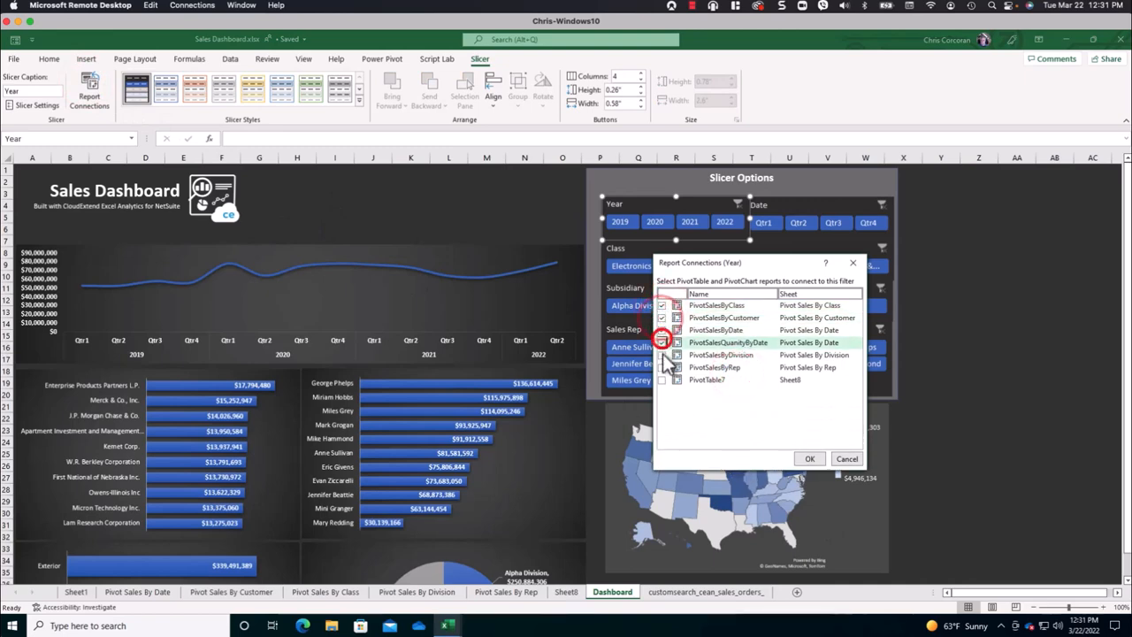
{"action": "left_click", "coordinate": [662, 355]}
{"action": "left_click", "coordinate": [661, 367]}
{"action": "left_click", "coordinate": [662, 379]}
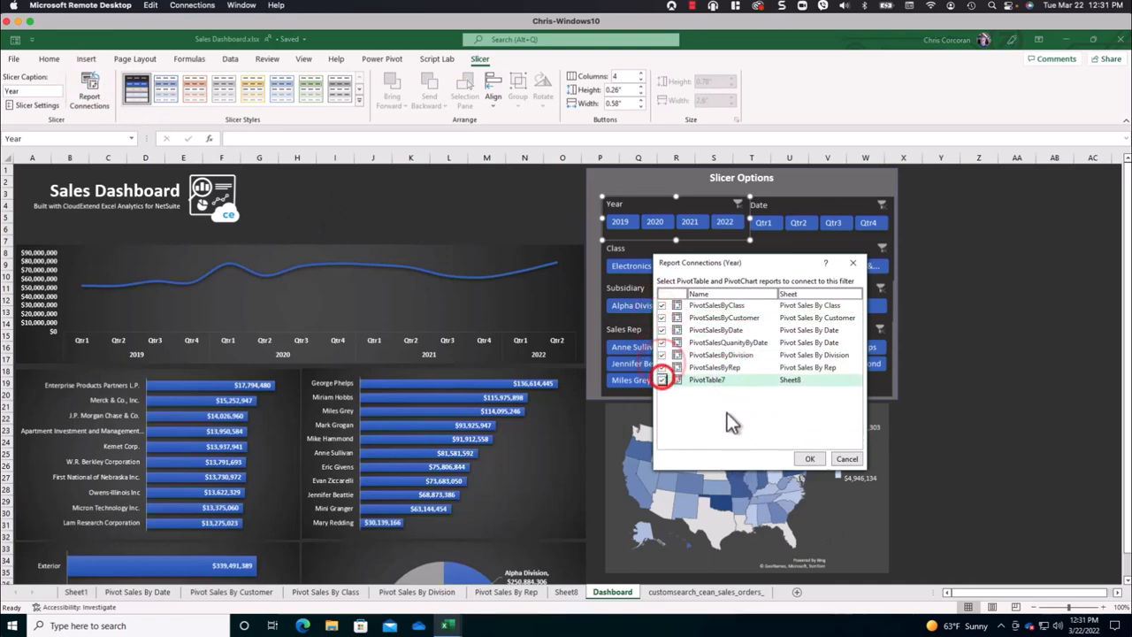
{"action": "left_click", "coordinate": [809, 457]}
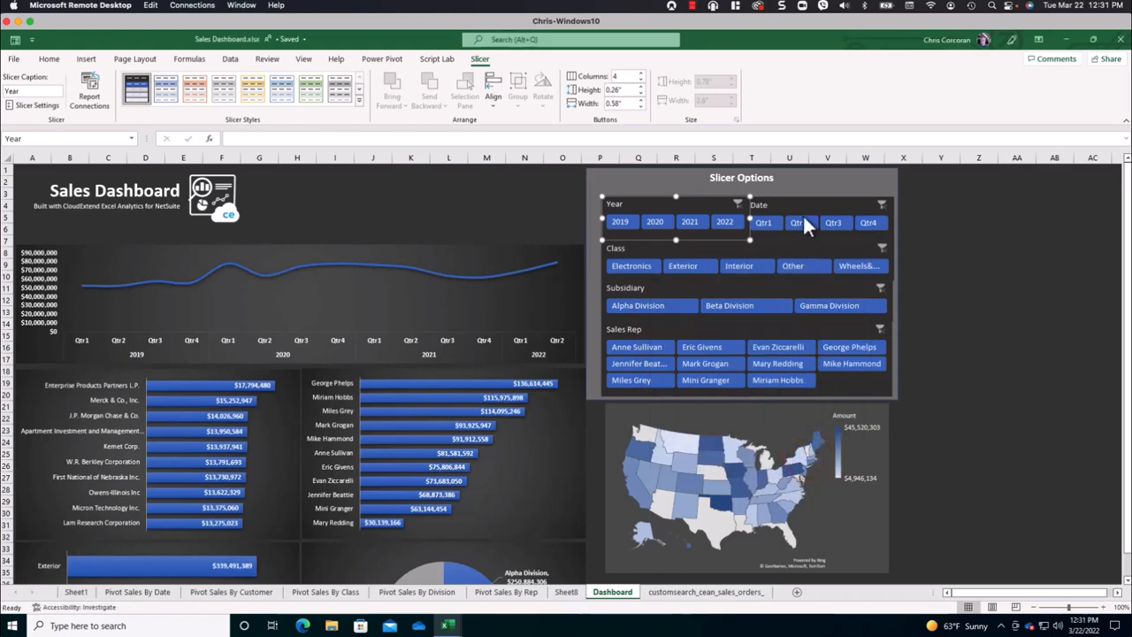
Connect the Date slicer to all seven listed pivot tables, including PivotTable7 on Sheet8.
{"action": "left_click", "coordinate": [802, 202]}
{"action": "left_click", "coordinate": [92, 90]}
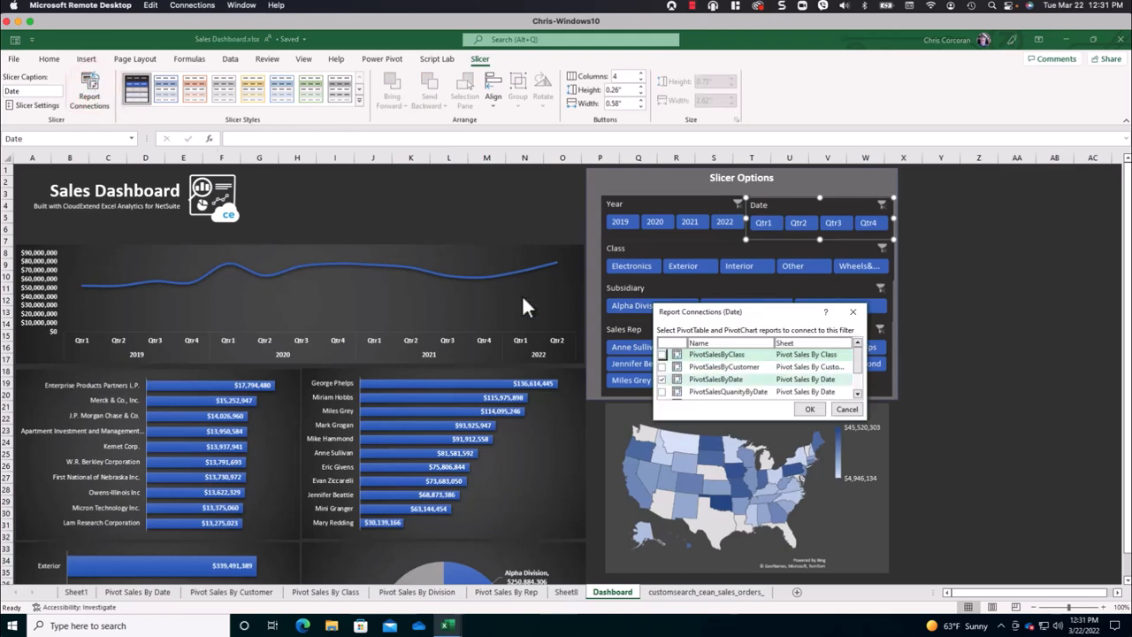
{"action": "left_click_drag", "start_coordinate": [775, 417], "coordinate": [779, 492]}
{"action": "left_click", "coordinate": [662, 354]}
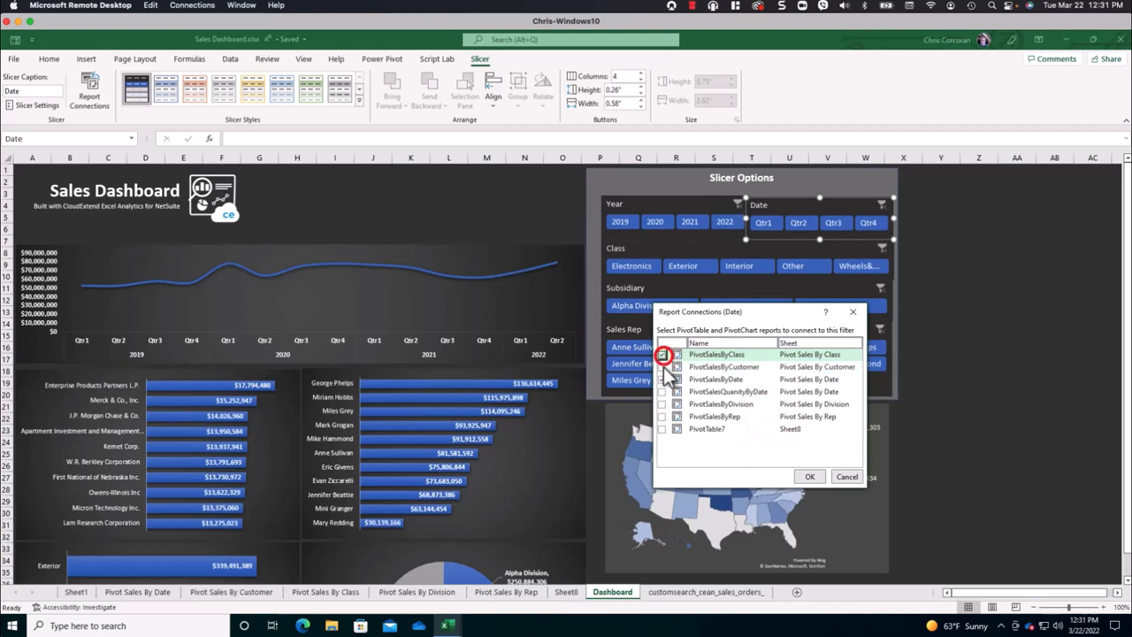
{"action": "left_click", "coordinate": [662, 366]}
{"action": "left_click", "coordinate": [662, 391]}
{"action": "left_click", "coordinate": [662, 403]}
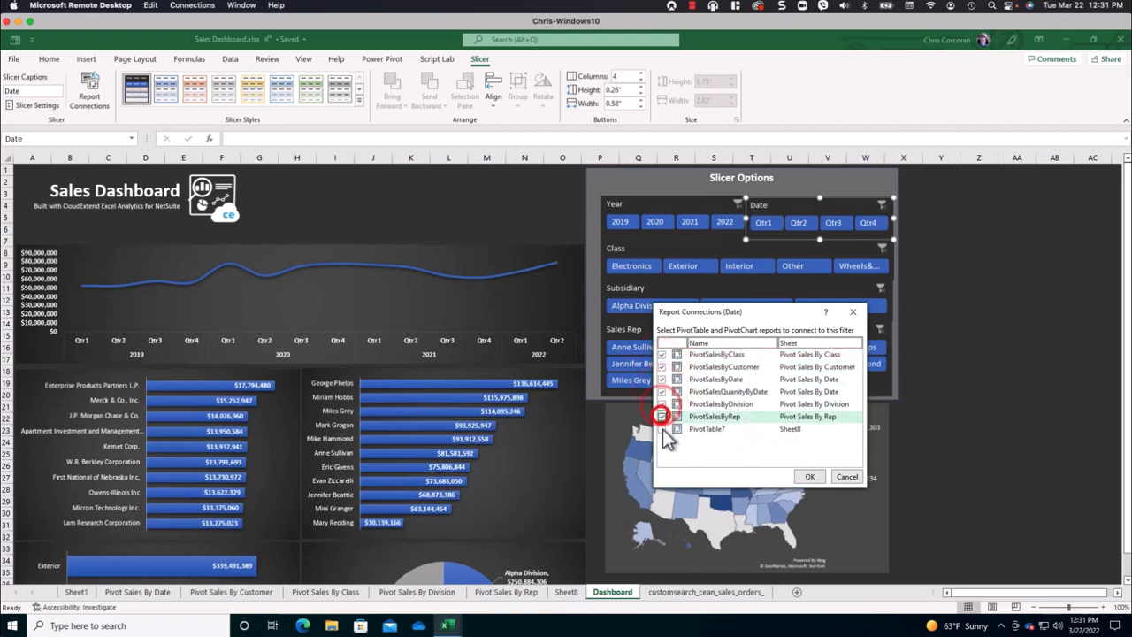
{"action": "left_click", "coordinate": [661, 428]}
{"action": "left_click", "coordinate": [809, 475]}
Connect the Class slicer to every pivot table in its report connections.
{"action": "left_click", "coordinate": [690, 251]}
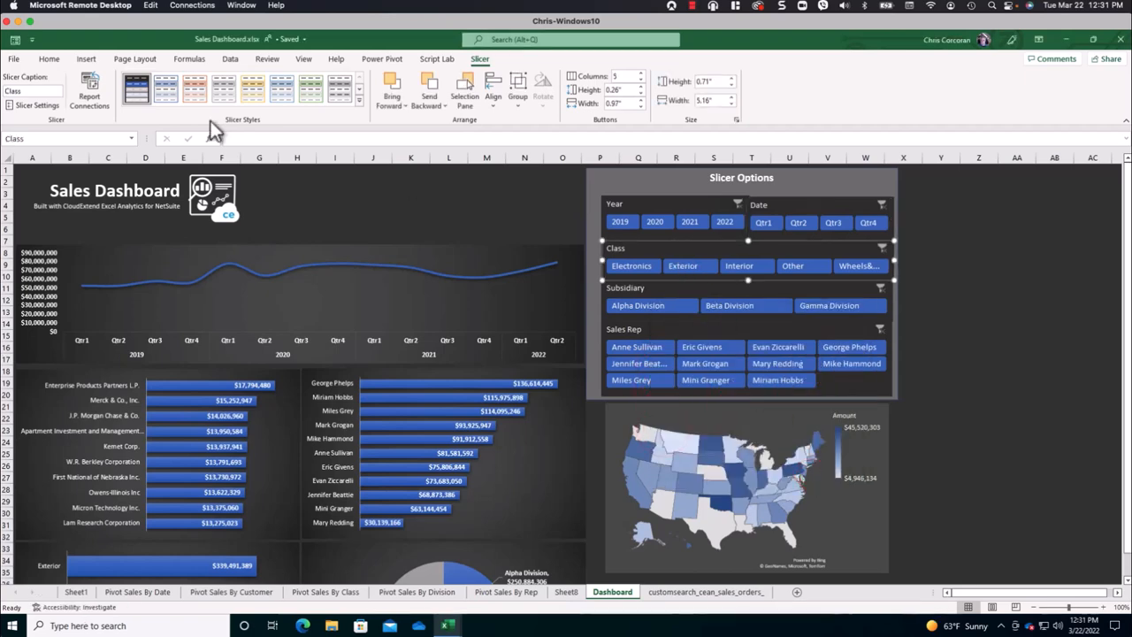
{"action": "left_click", "coordinate": [89, 91]}
{"action": "left_click_drag", "start_coordinate": [706, 453], "coordinate": [706, 519]}
{"action": "left_click", "coordinate": [662, 462]}
{"action": "left_click", "coordinate": [662, 450]}
{"action": "left_click", "coordinate": [662, 438]}
{"action": "left_click", "coordinate": [662, 426]}
{"action": "left_click", "coordinate": [662, 401]}
{"action": "left_click", "coordinate": [661, 388]}
{"action": "left_click", "coordinate": [809, 507]}
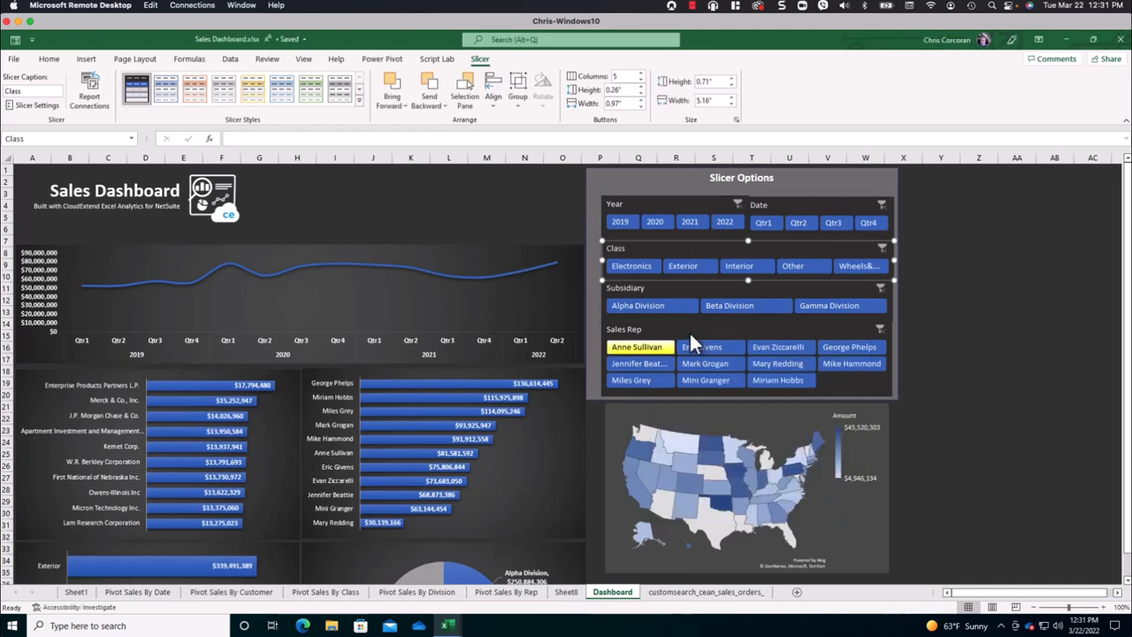
{"action": "left_click", "coordinate": [778, 205]}
{"action": "left_click", "coordinate": [89, 91]}
{"action": "left_click", "coordinate": [842, 477]}
Link the Sales Rep slicer to all the pivot tables in its report connections and deselect it.
{"action": "left_click", "coordinate": [686, 330]}
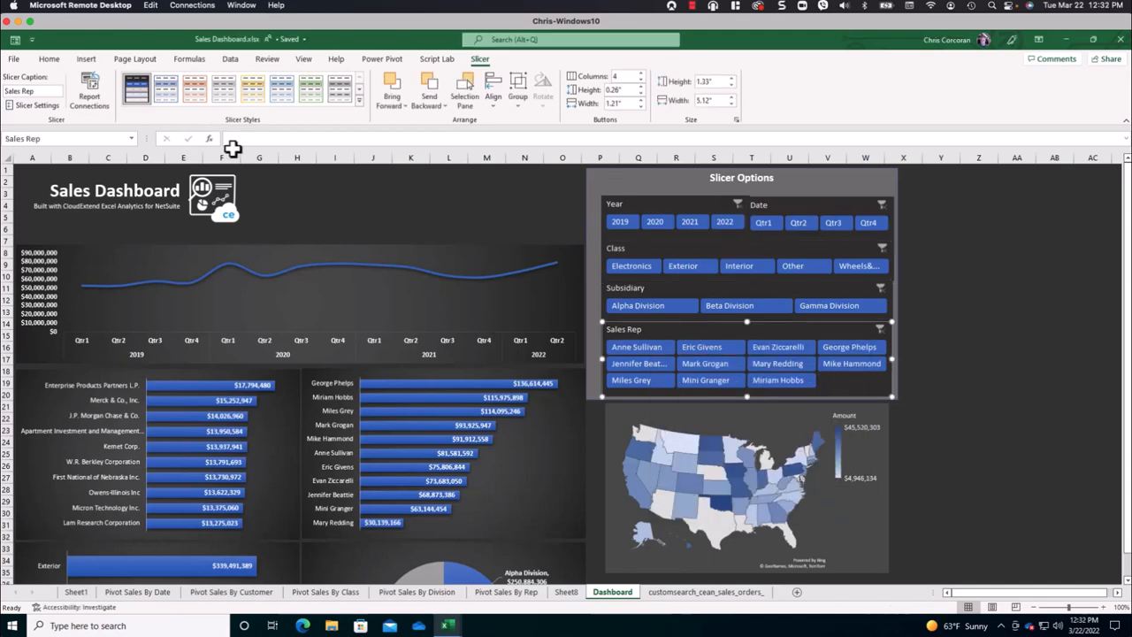
{"action": "left_click", "coordinate": [90, 92]}
{"action": "left_click_drag", "start_coordinate": [719, 370], "coordinate": [720, 314]}
{"action": "left_click", "coordinate": [662, 364]}
{"action": "left_click", "coordinate": [661, 377]}
{"action": "left_click", "coordinate": [661, 401]}
{"action": "left_click", "coordinate": [661, 414]}
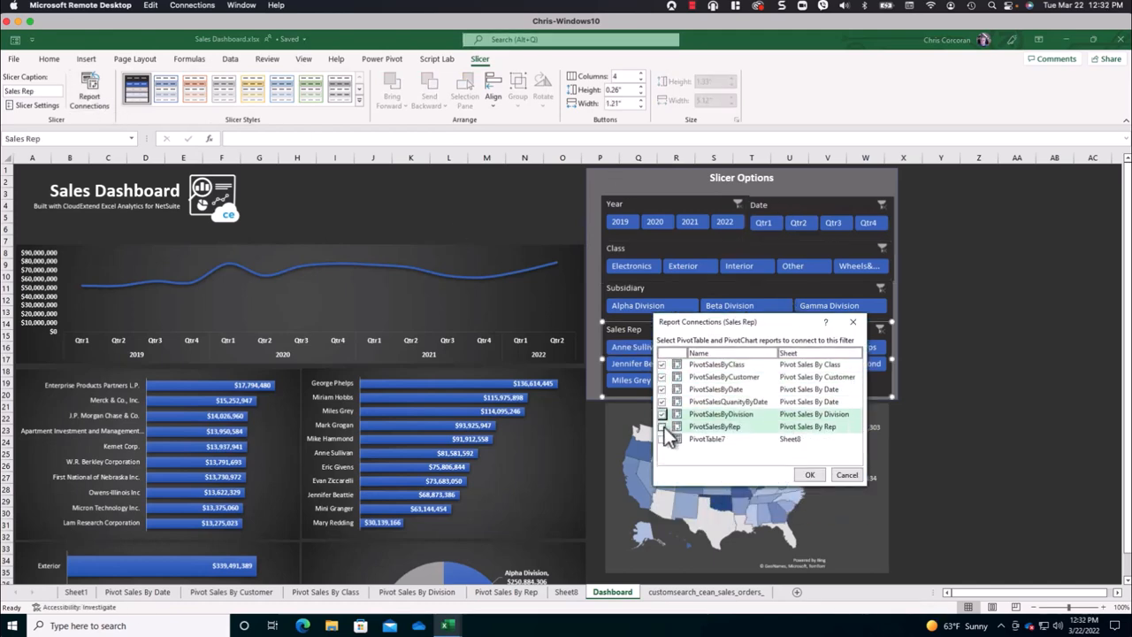
{"action": "left_click", "coordinate": [662, 427]}
{"action": "left_click", "coordinate": [662, 439]}
{"action": "left_click", "coordinate": [809, 475]}
{"action": "left_click", "coordinate": [979, 402]}
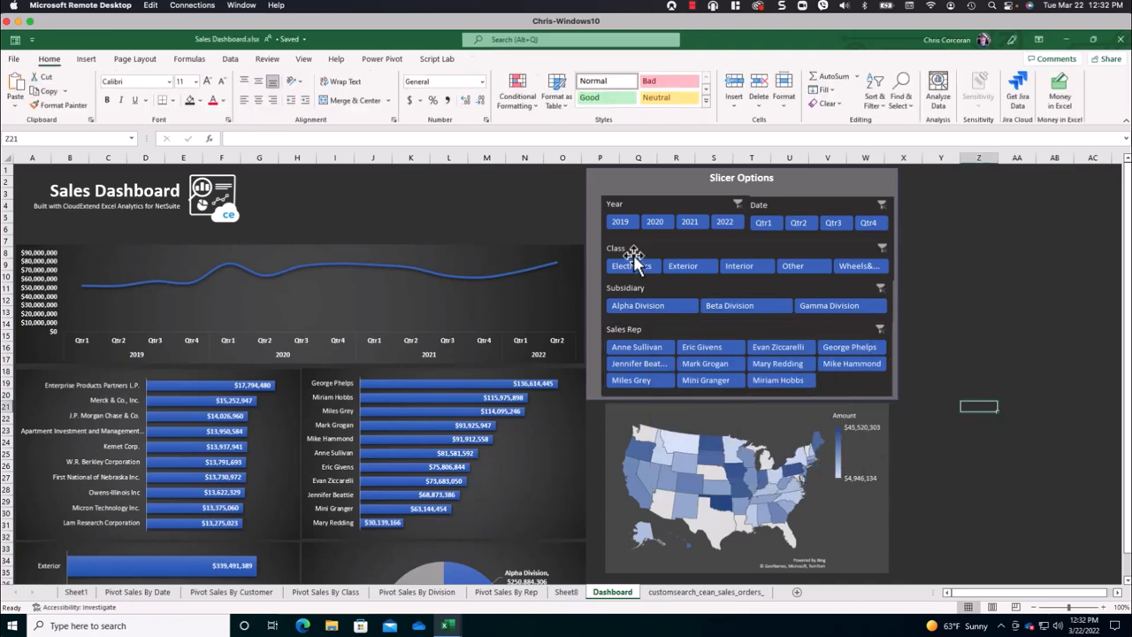
Test the slicers by filtering the dashboard to year 2022 and separately to class Electronics, clearing each filter.
{"action": "left_click", "coordinate": [734, 224]}
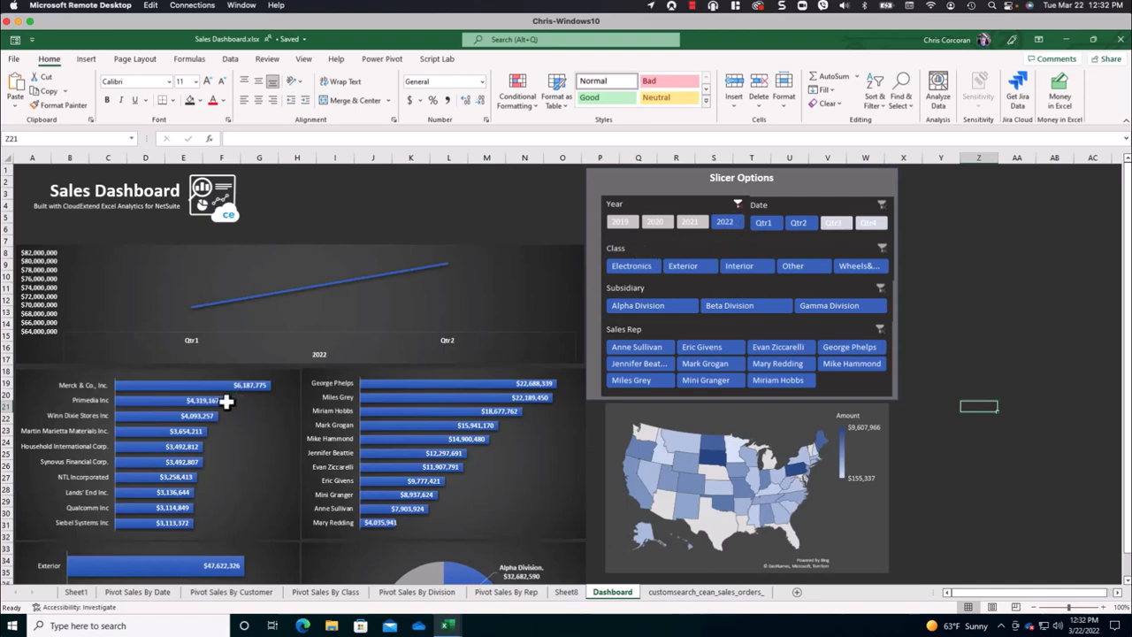
{"action": "left_click_drag", "start_coordinate": [1127, 513], "coordinate": [1122, 503]}
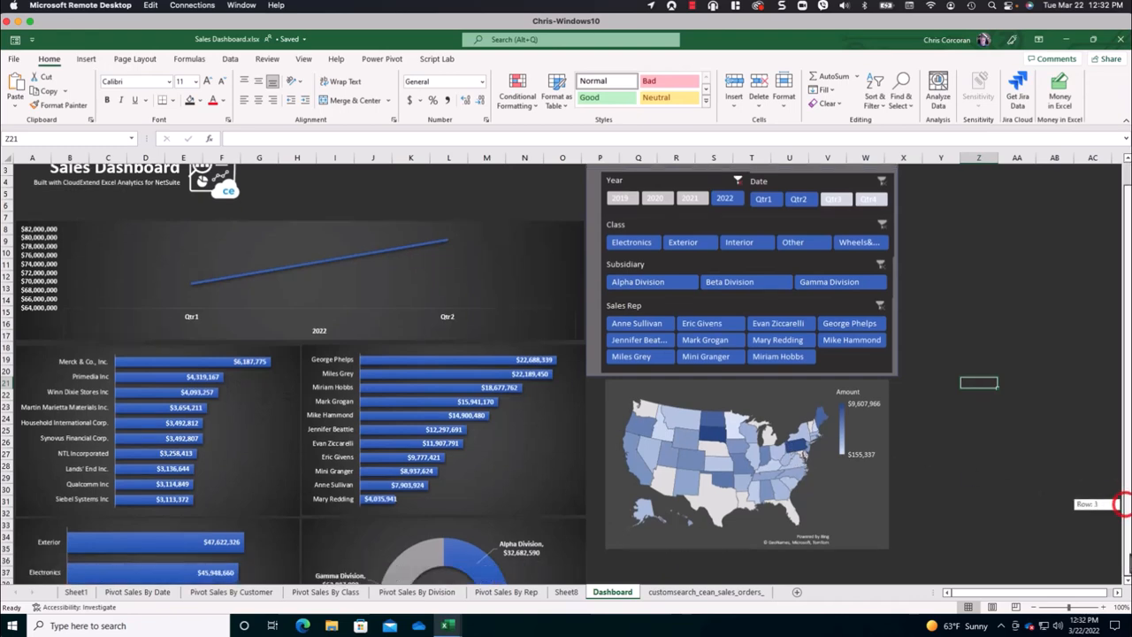
{"action": "scroll", "coordinate": [1127, 504], "scroll_direction": "down", "scroll_amount": 3}
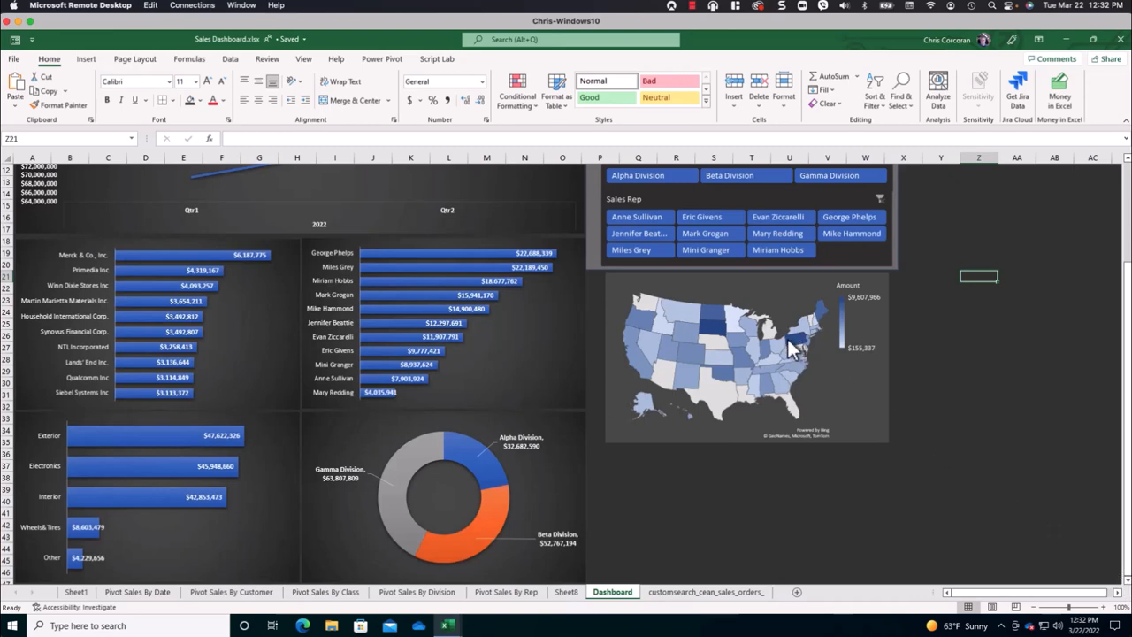
{"action": "mouse_move", "coordinate": [789, 340]}
{"action": "mouse_move", "coordinate": [703, 326]}
{"action": "left_click_drag", "start_coordinate": [1127, 186], "coordinate": [1126, 177]}
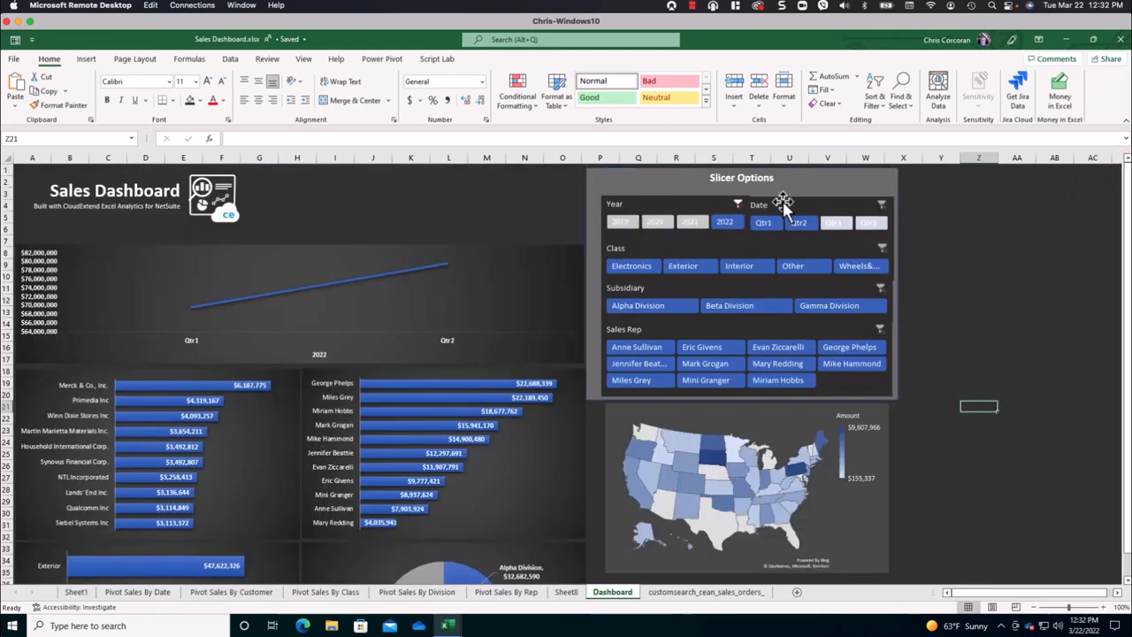
{"action": "left_click", "coordinate": [738, 204]}
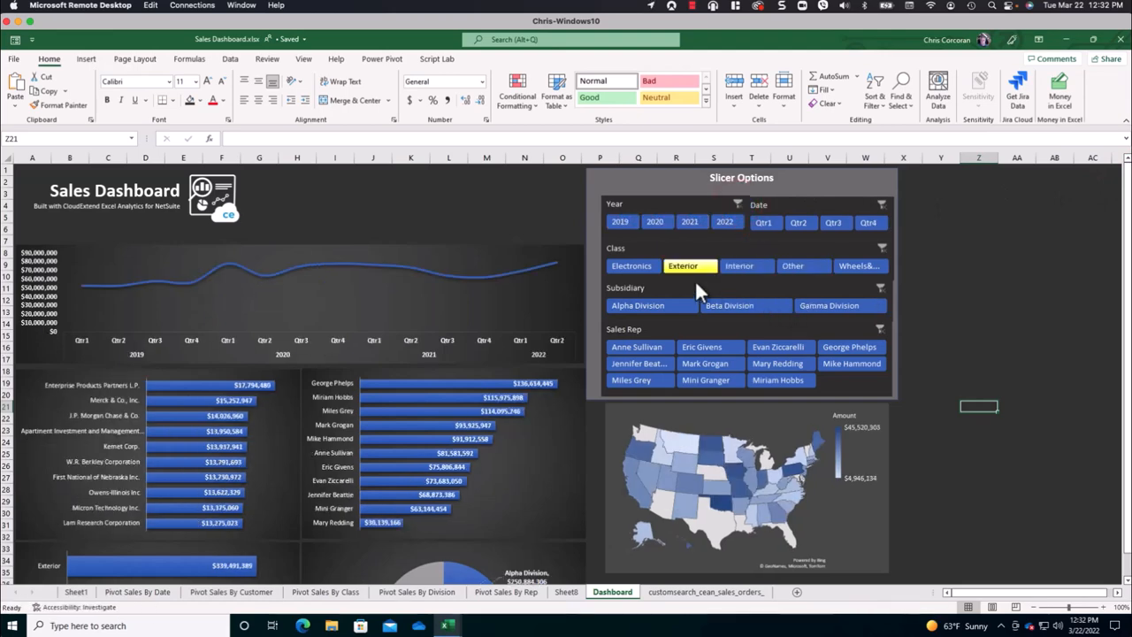
{"action": "left_click", "coordinate": [636, 266]}
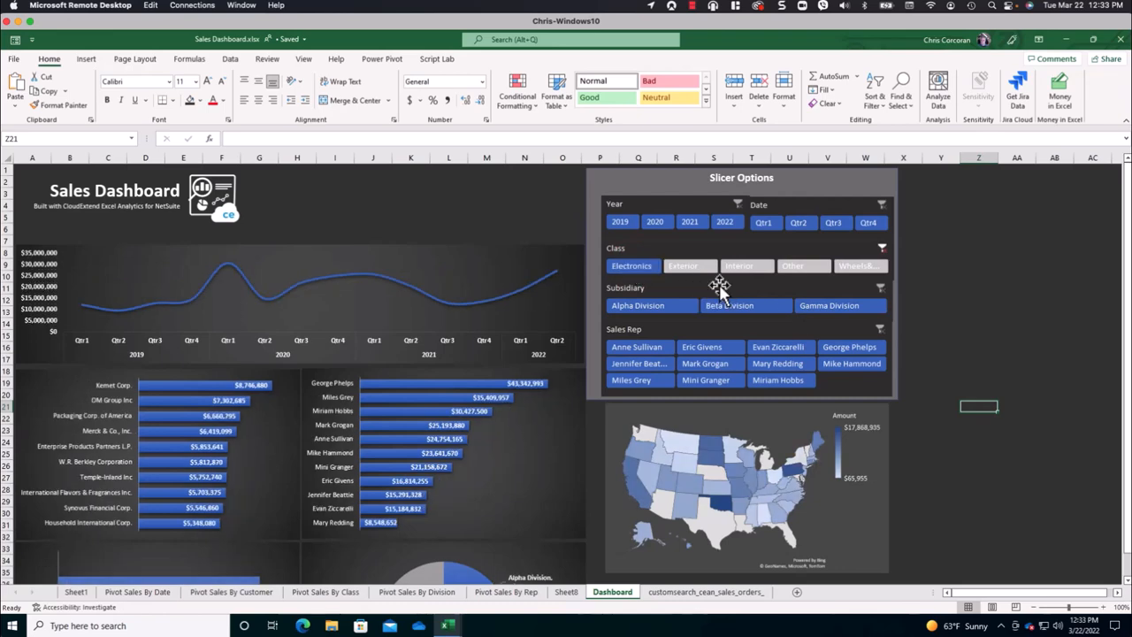
{"action": "left_click", "coordinate": [883, 248]}
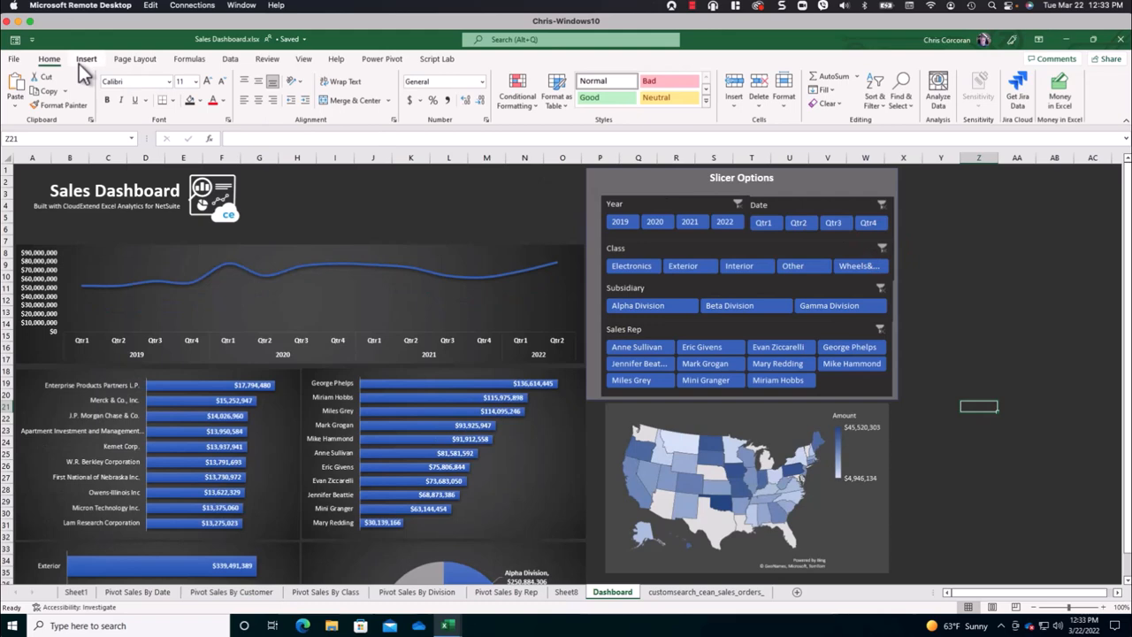
Review the total sales, number of sales and average sale formulas in E4:E6 on the Pivot Sales By Date sheet.
{"action": "left_click", "coordinate": [139, 593]}
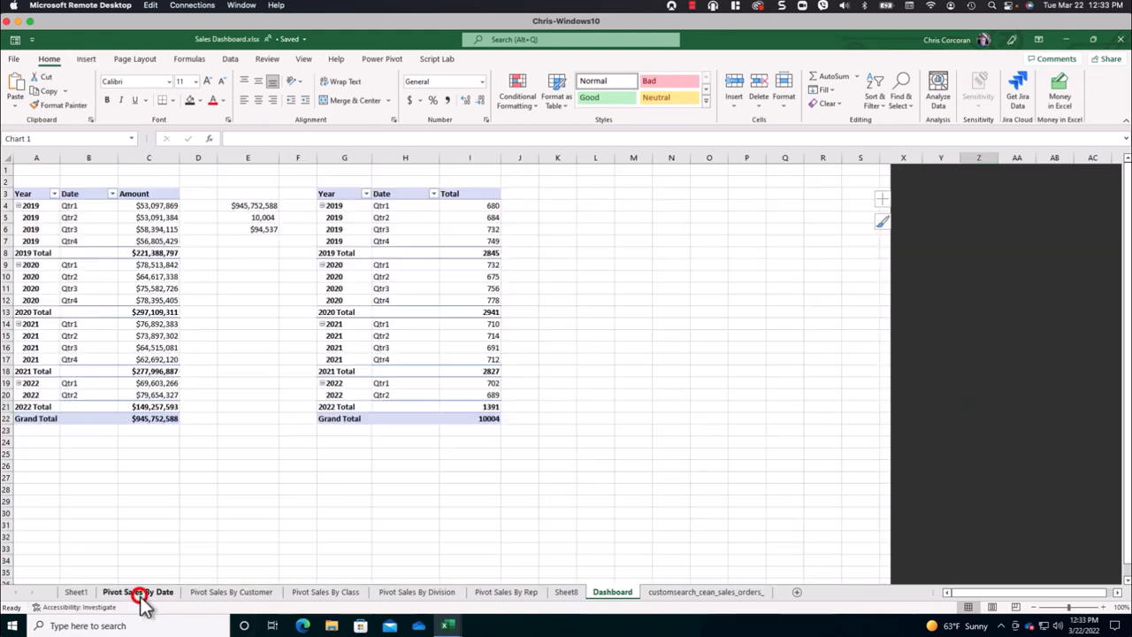
{"action": "left_click", "coordinate": [248, 205]}
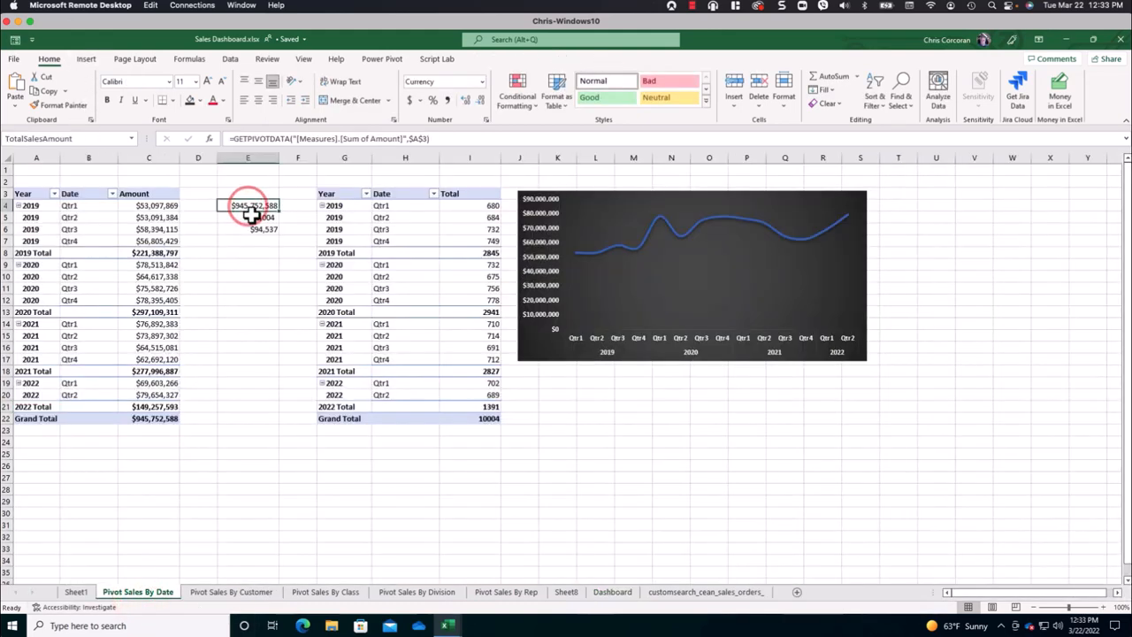
{"action": "left_click", "coordinate": [253, 218]}
{"action": "left_click", "coordinate": [253, 229]}
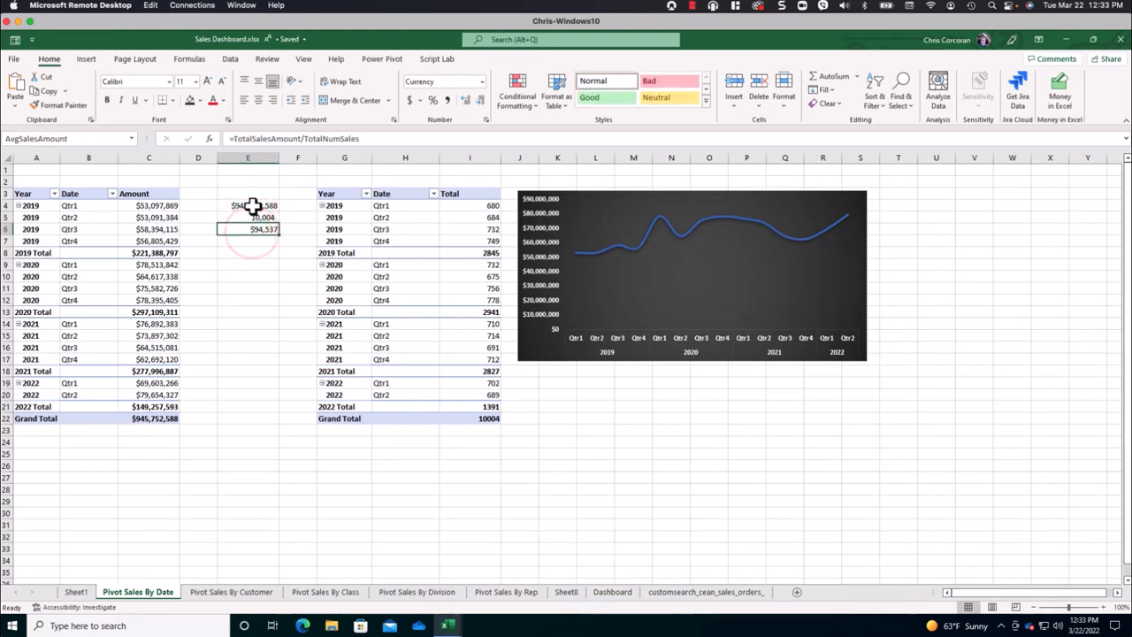
{"action": "left_click", "coordinate": [253, 205]}
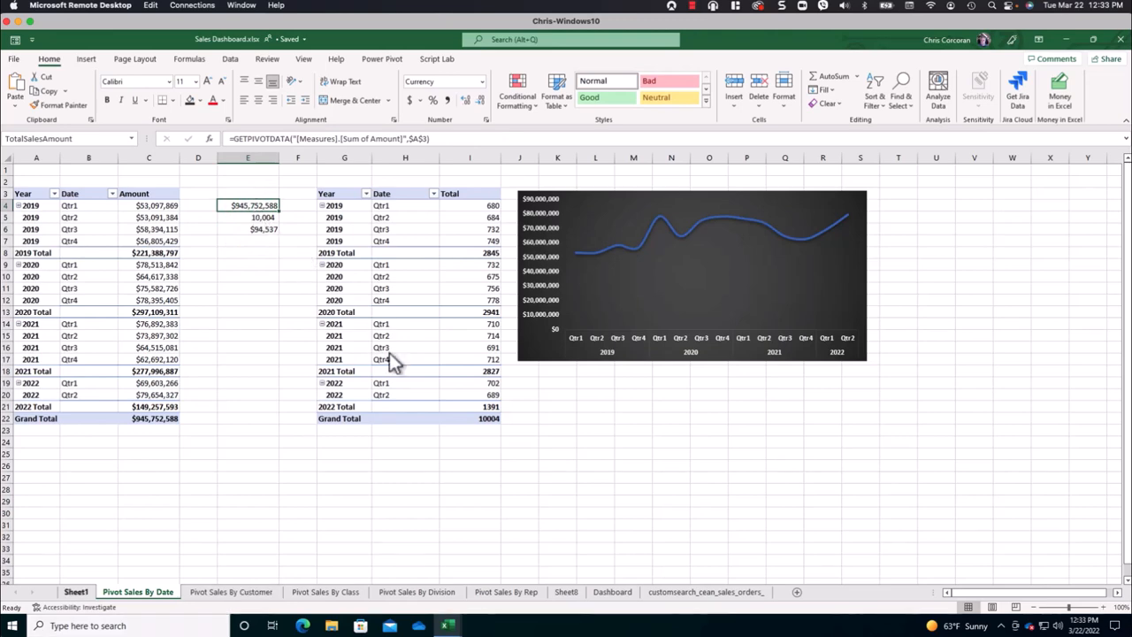
On the Dashboard sheet, draw a rounded rectangle about 1.2" wide and 0.39" high beside the logo, labelled TOTAL SALES.
{"action": "left_click", "coordinate": [613, 592]}
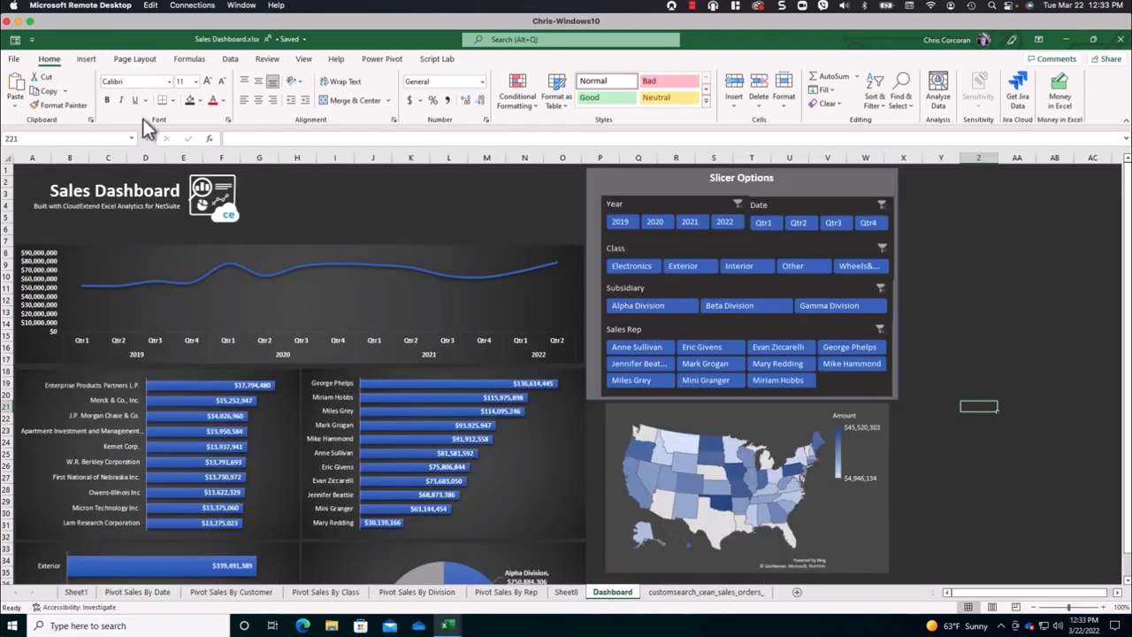
{"action": "left_click", "coordinate": [86, 61]}
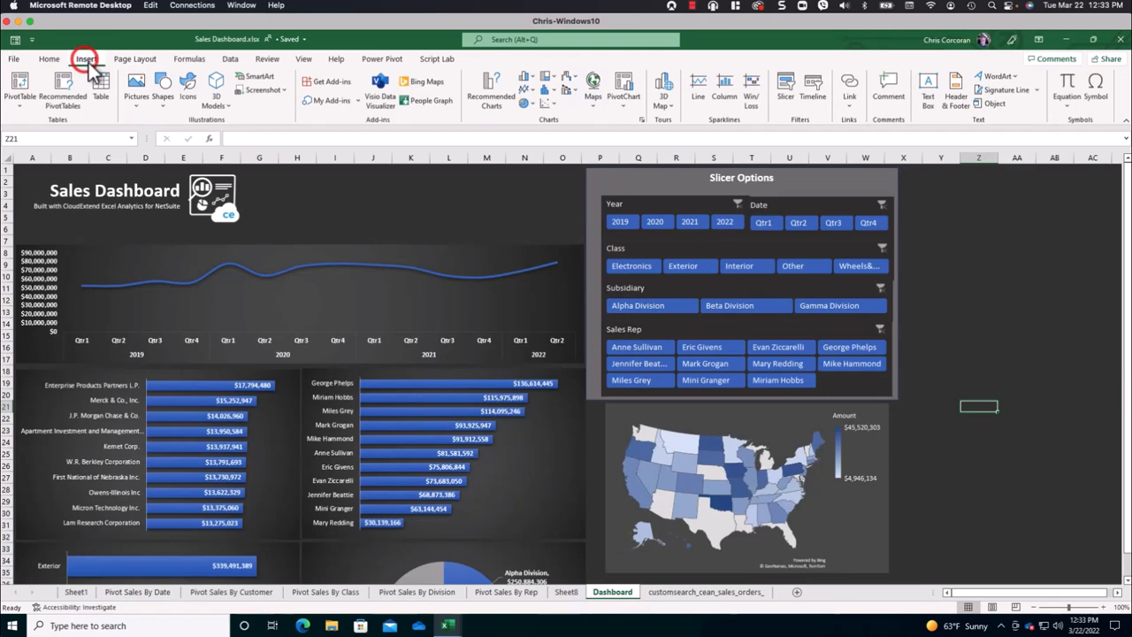
{"action": "left_click", "coordinate": [164, 98]}
{"action": "left_click", "coordinate": [205, 137]}
{"action": "left_click_drag", "start_coordinate": [272, 176], "coordinate": [341, 197]}
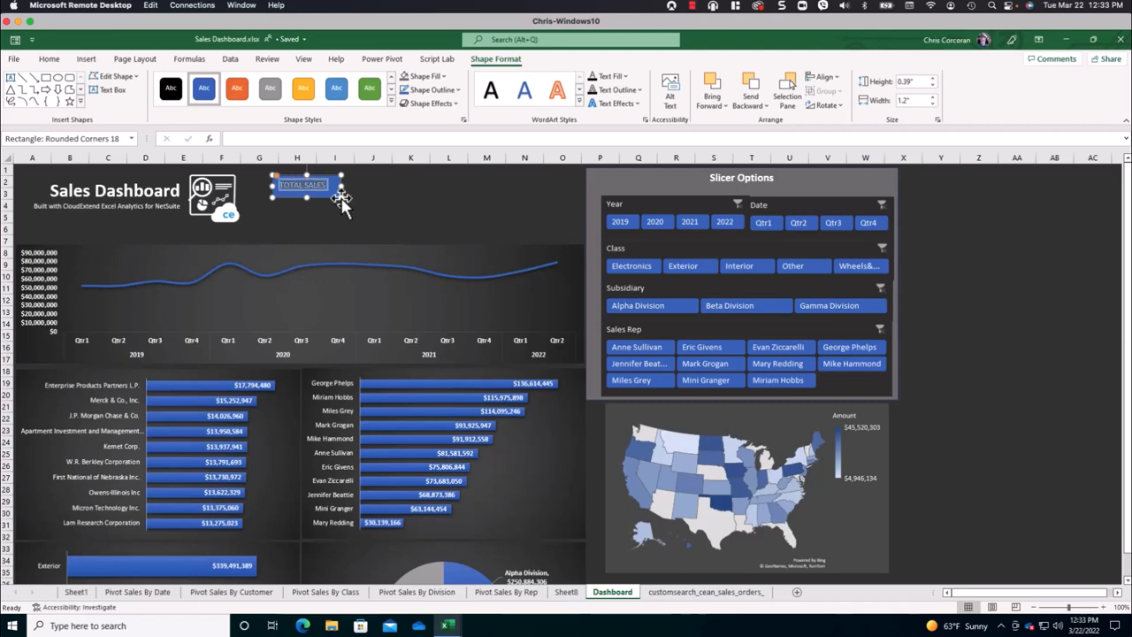
Make the TOTAL SALES label bold, white and horizontally centred.
{"action": "left_click", "coordinate": [49, 59]}
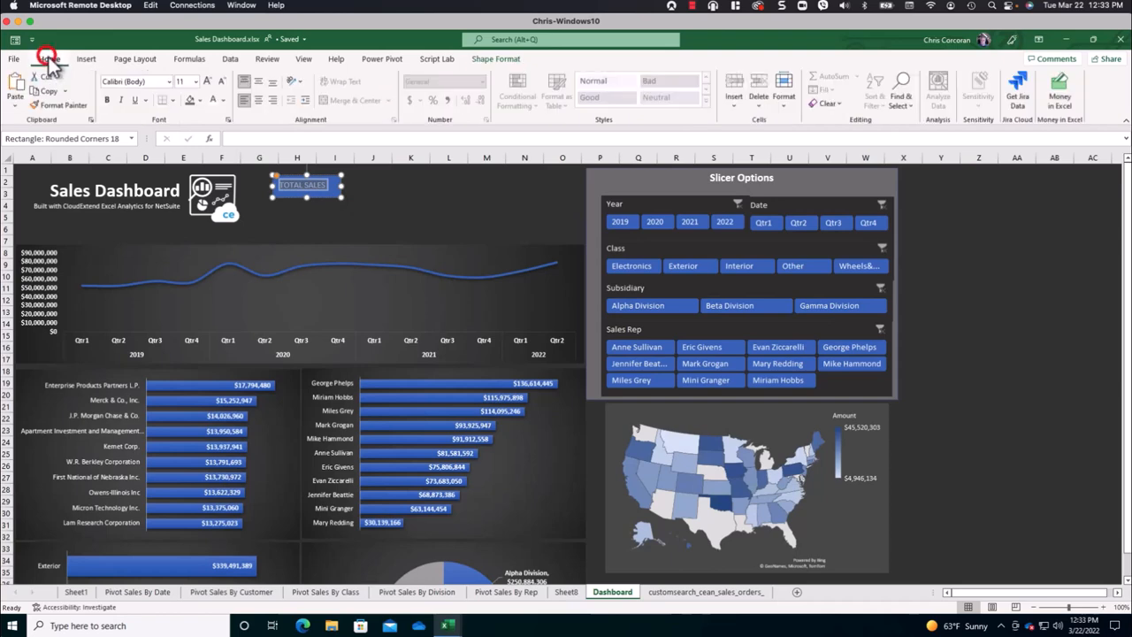
{"action": "left_click", "coordinate": [106, 100]}
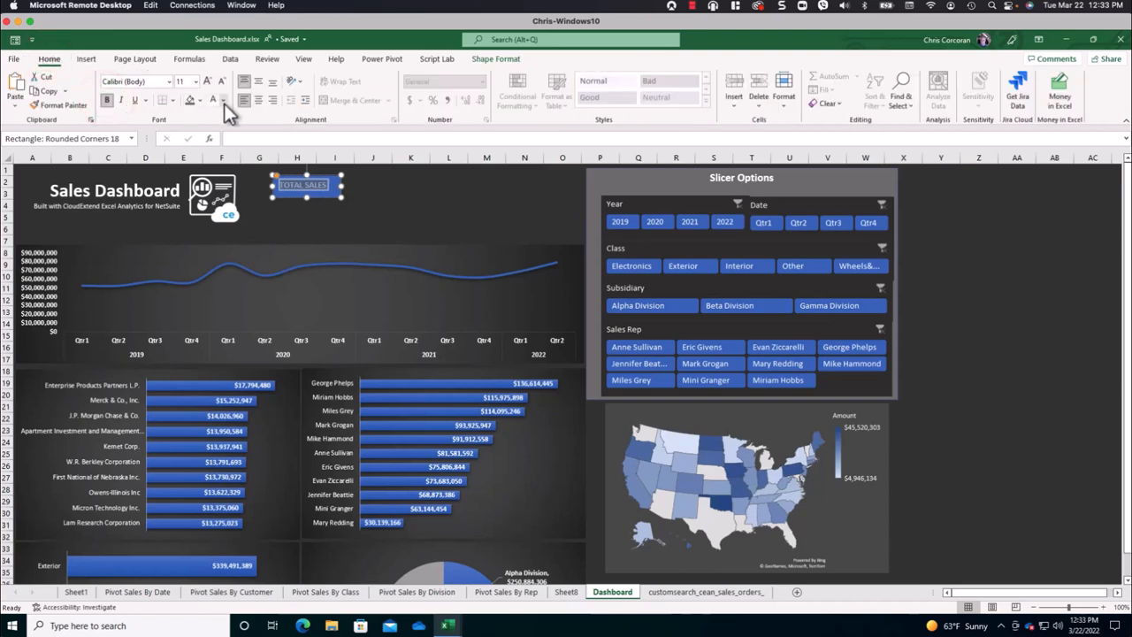
{"action": "left_click", "coordinate": [224, 104]}
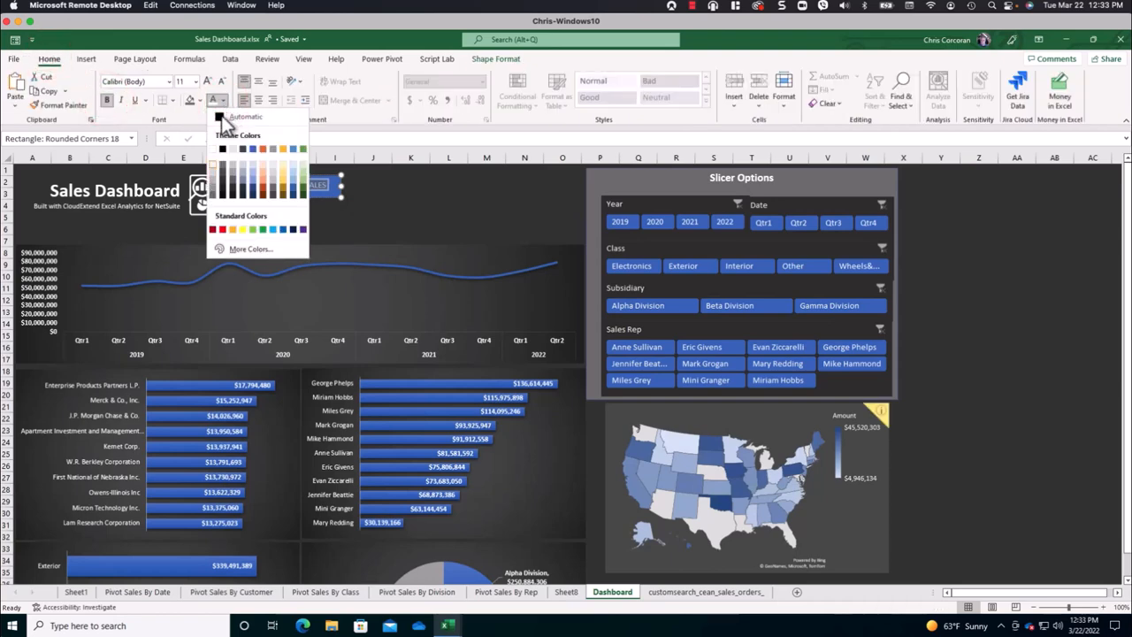
{"action": "left_click", "coordinate": [213, 148]}
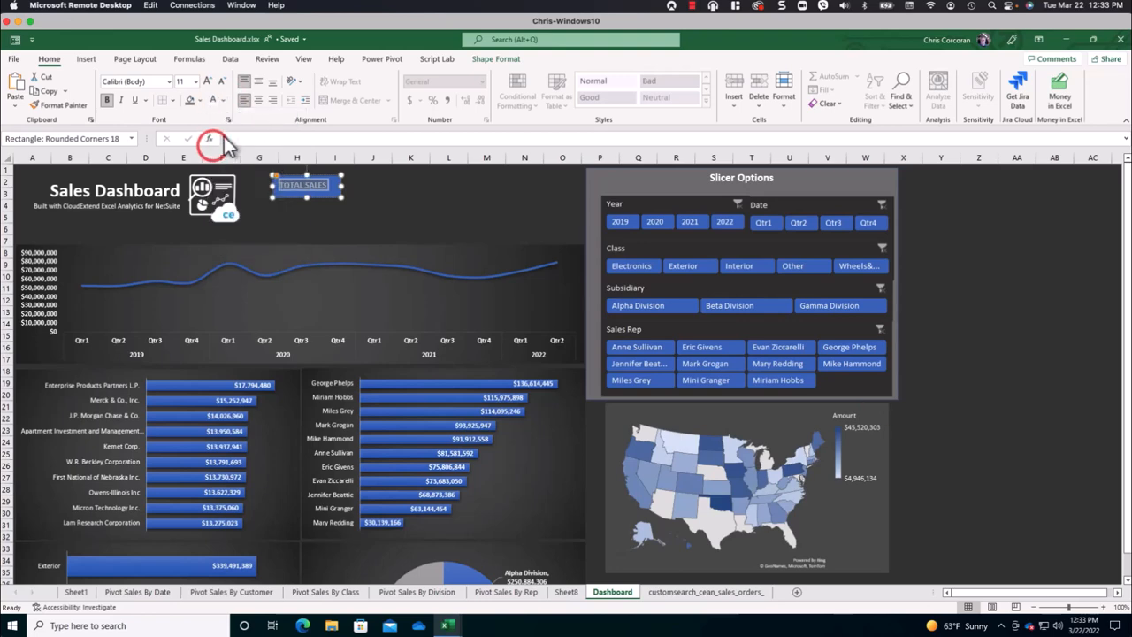
{"action": "left_click", "coordinate": [258, 99]}
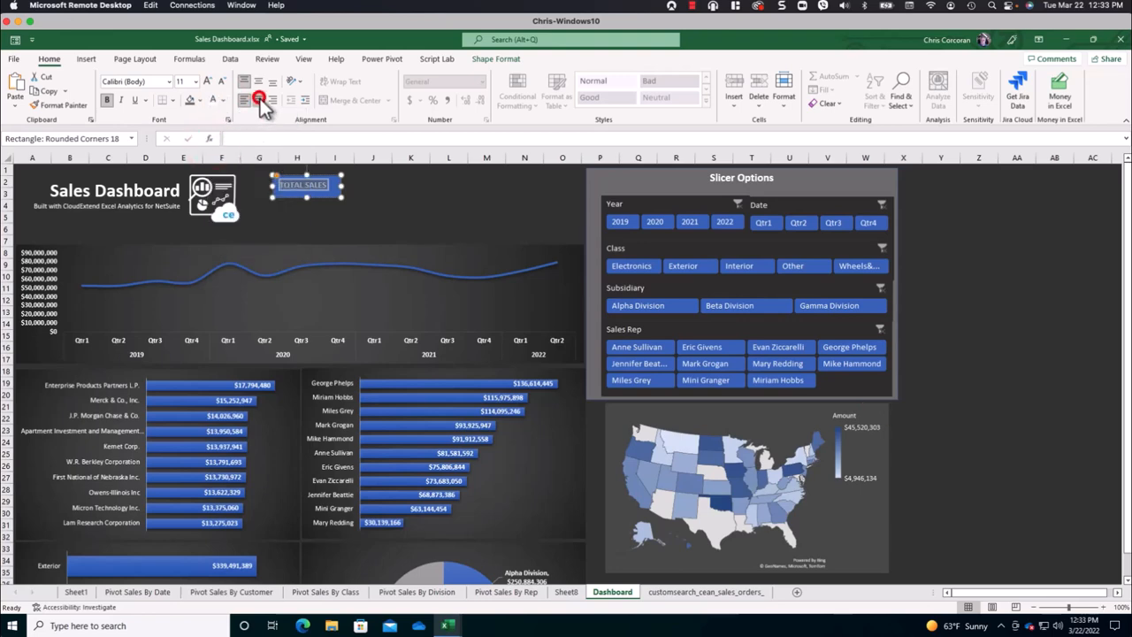
Duplicate the TOTAL SALES rounded rectangle.
{"action": "left_click", "coordinate": [328, 222]}
{"action": "left_click", "coordinate": [325, 197]}
{"action": "key", "text": "super"}
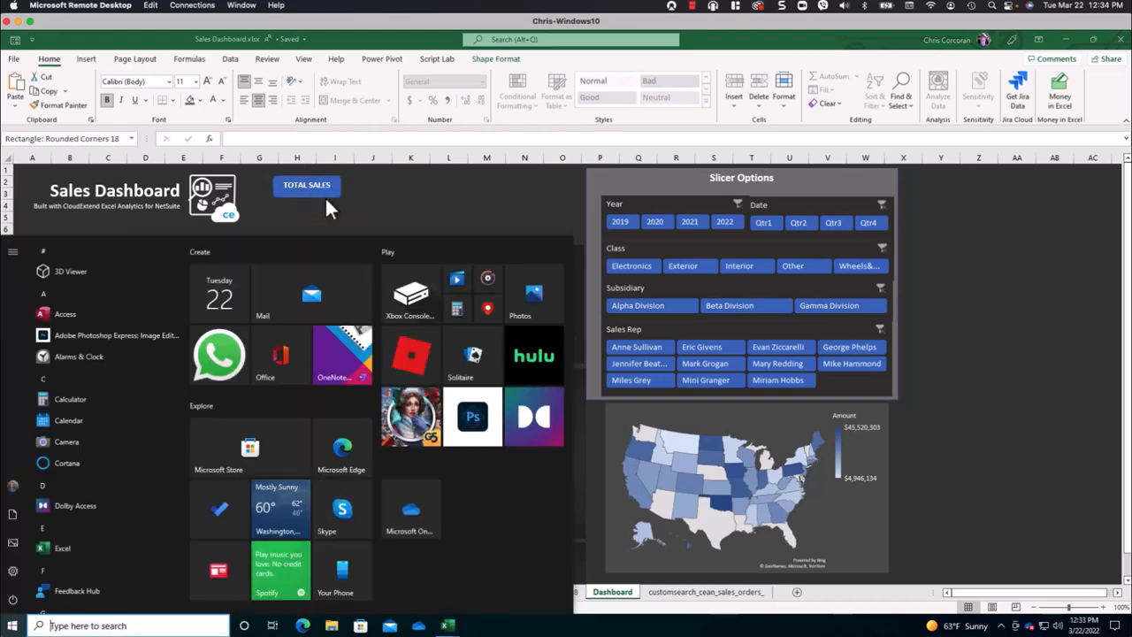
{"action": "key", "text": "super"}
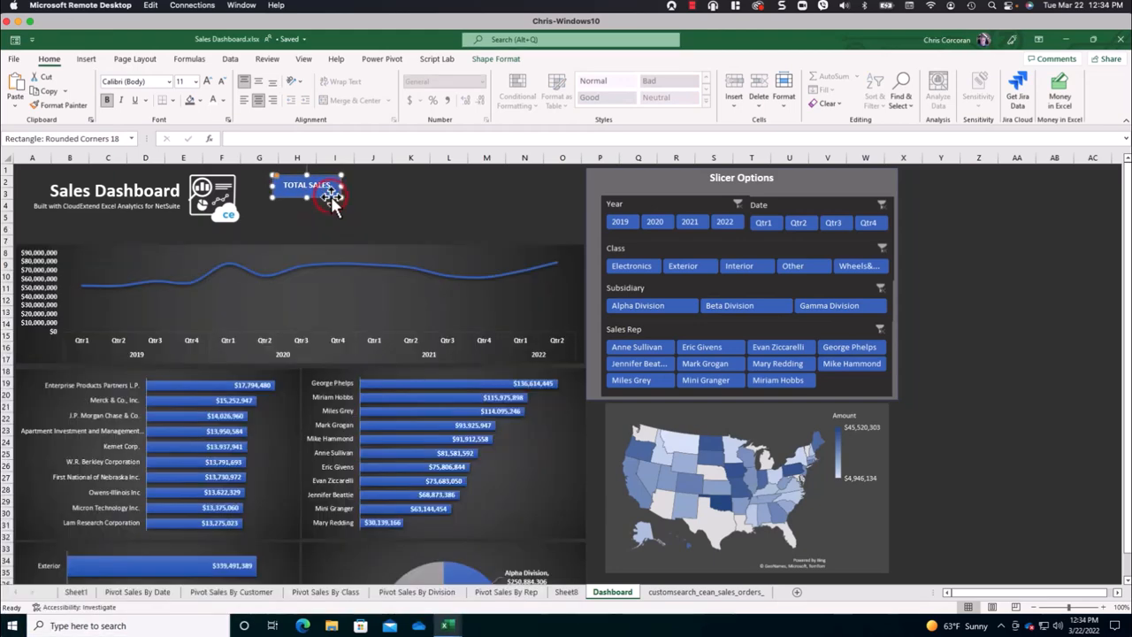
{"action": "key", "text": "ctrl+d"}
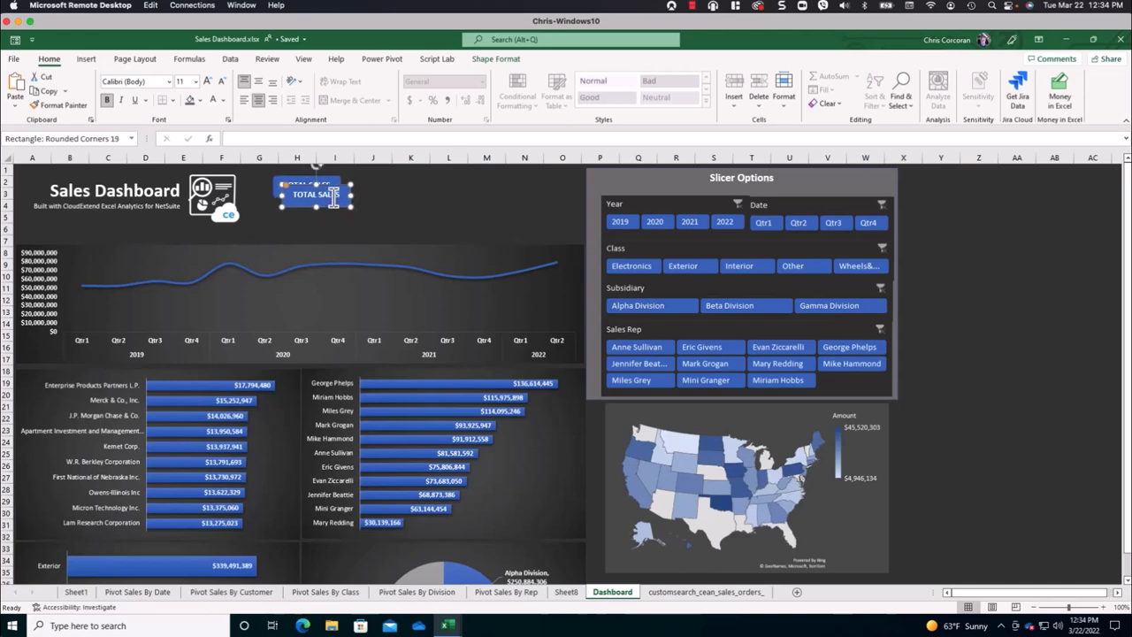
Duplicate the TOTAL SALES rounded rectangle until there are six, and arrange them in two aligned rows of three beside the logo.
{"action": "key", "text": "ctrl+d"}
{"action": "key", "text": "ctrl+d"}
{"action": "key", "text": "ctrl+d"}
{"action": "key", "text": "ctrl+d"}
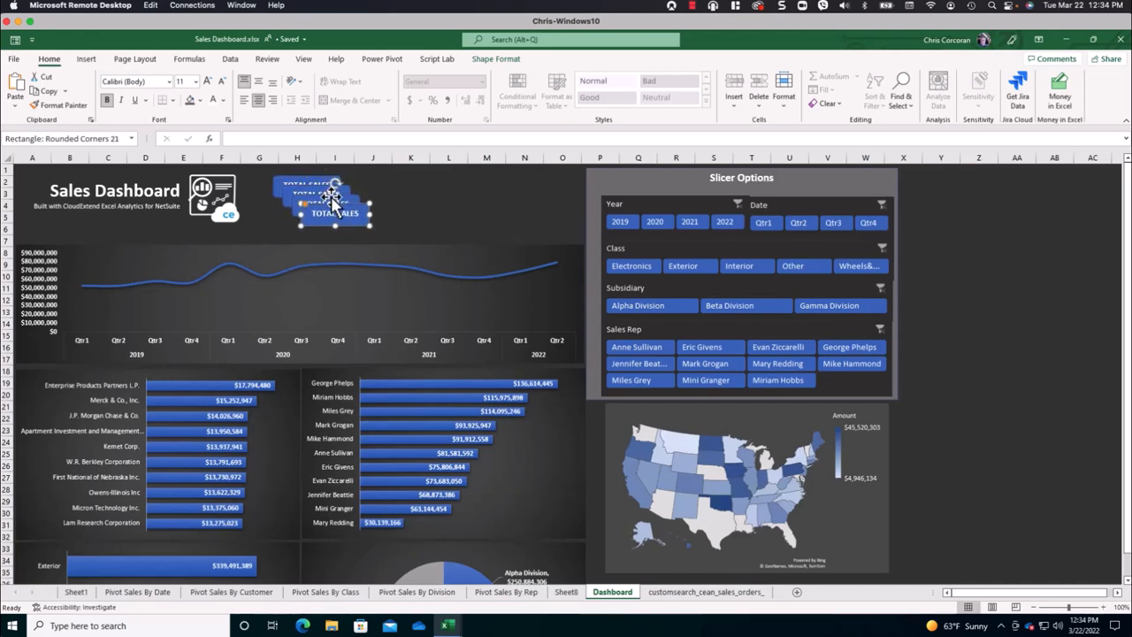
{"action": "left_click_drag", "start_coordinate": [369, 229], "coordinate": [455, 185]}
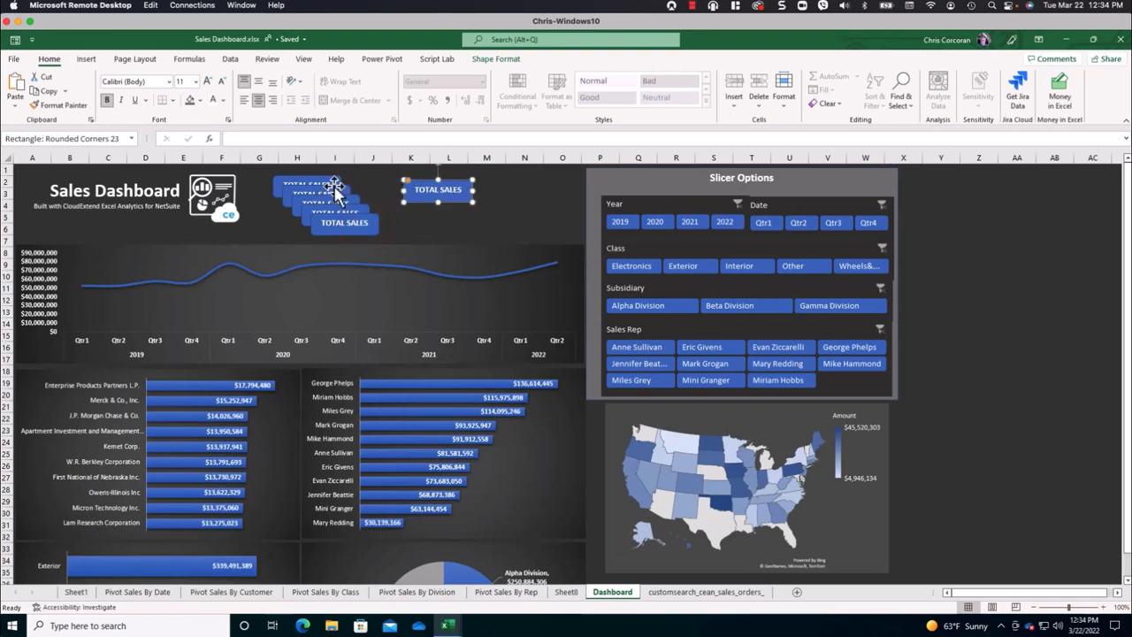
{"action": "left_click_drag", "start_coordinate": [334, 189], "coordinate": [431, 173]}
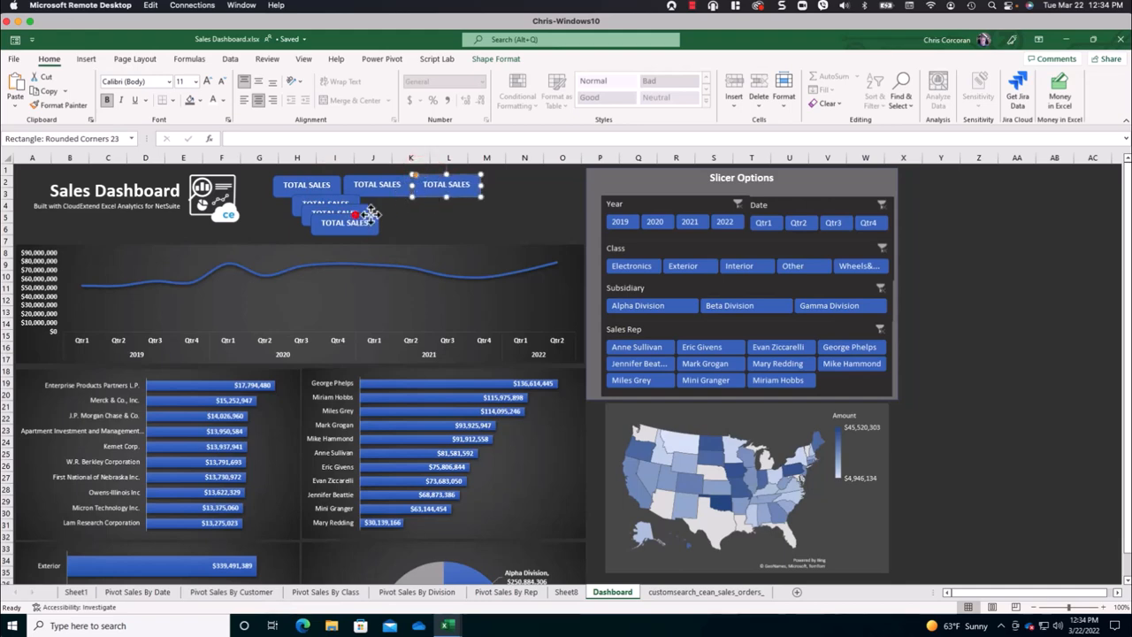
{"action": "mouse_move", "coordinate": [362, 212]}
{"action": "left_mouse_down"}
{"action": "mouse_move", "coordinate": [463, 201]}
{"action": "mouse_move", "coordinate": [375, 206]}
{"action": "left_mouse_up"}
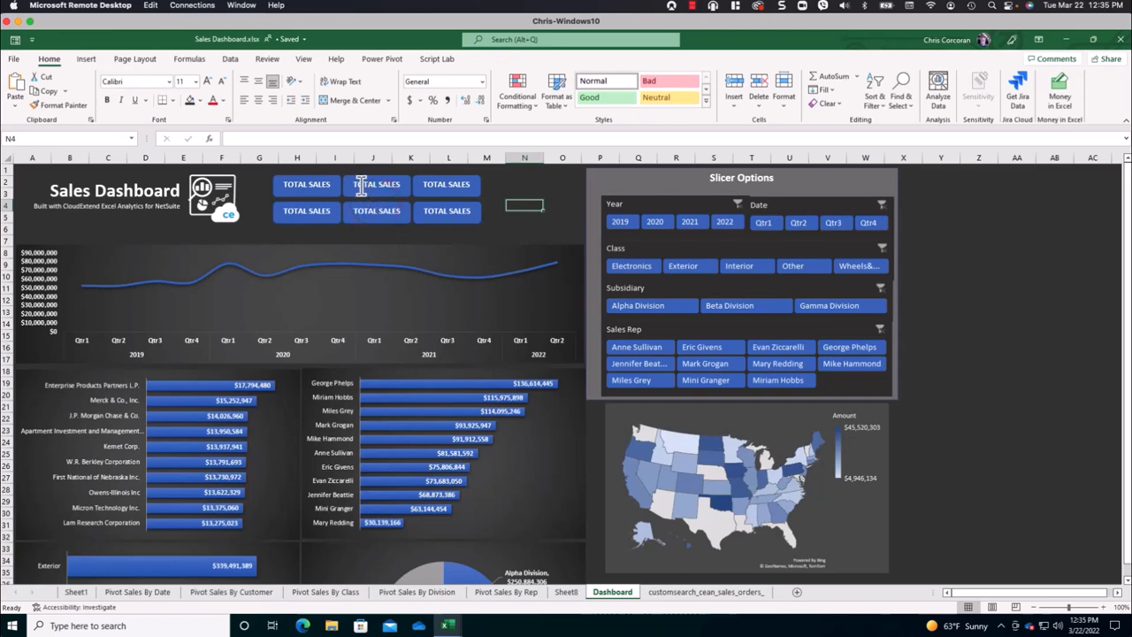
Relabel the middle and last rounded rectangles in the upper row as # SOLD and AVG SALE.
{"action": "triple_click", "coordinate": [361, 185]}
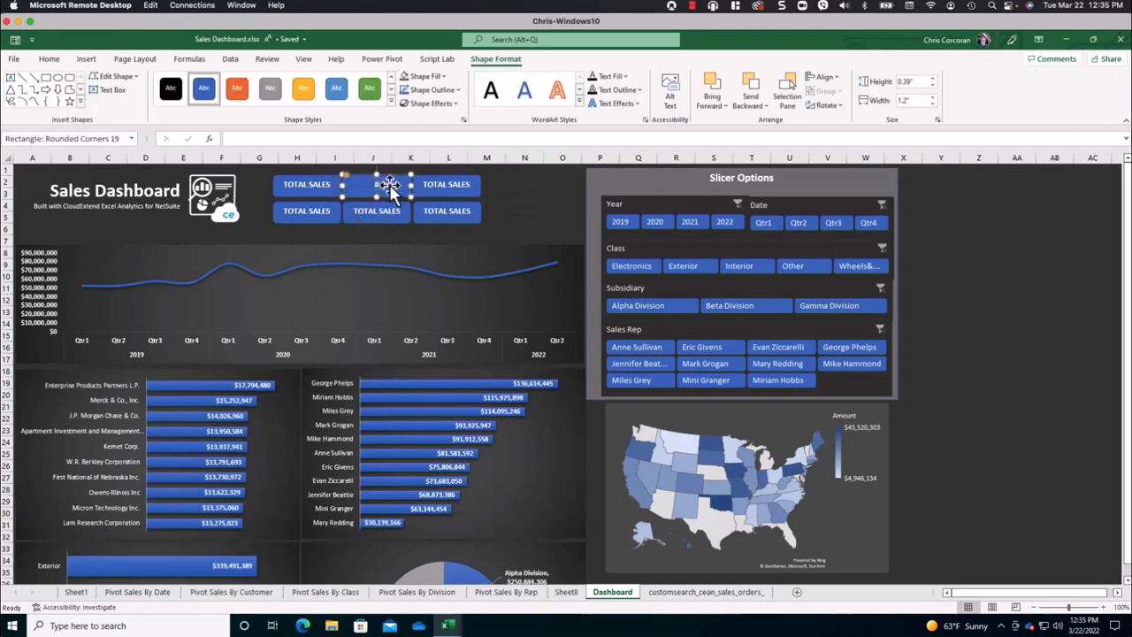
{"action": "triple_click", "coordinate": [438, 184]}
{"action": "key", "text": "Delete"}
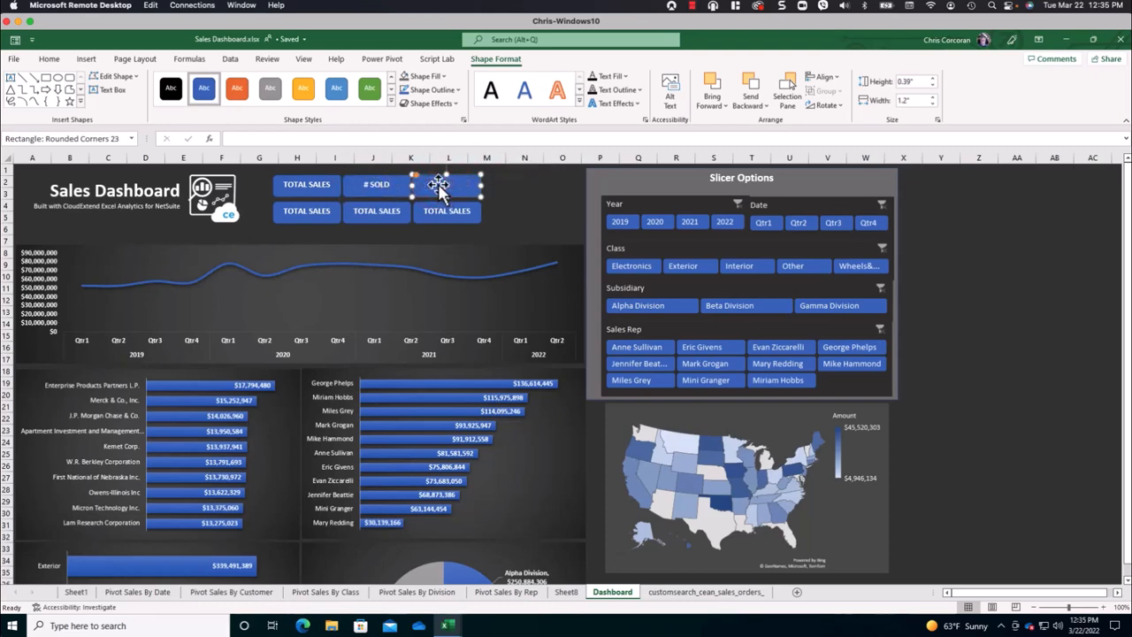
{"action": "type", "text": "AVG SALE"}
Clear the text of the rectangle below TOTAL SALES and link it to cell E4 (TotalSalesAmount) on the Pivot Sales By Date sheet.
{"action": "left_click", "coordinate": [321, 211]}
{"action": "triple_click", "coordinate": [322, 210]}
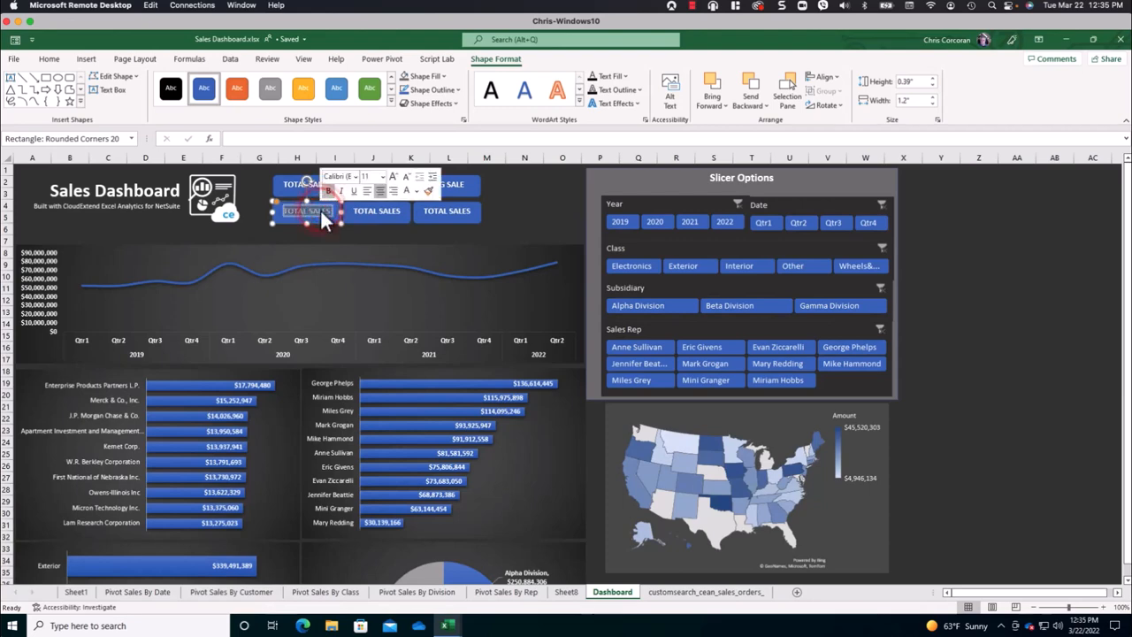
{"action": "key", "text": "BackSpace"}
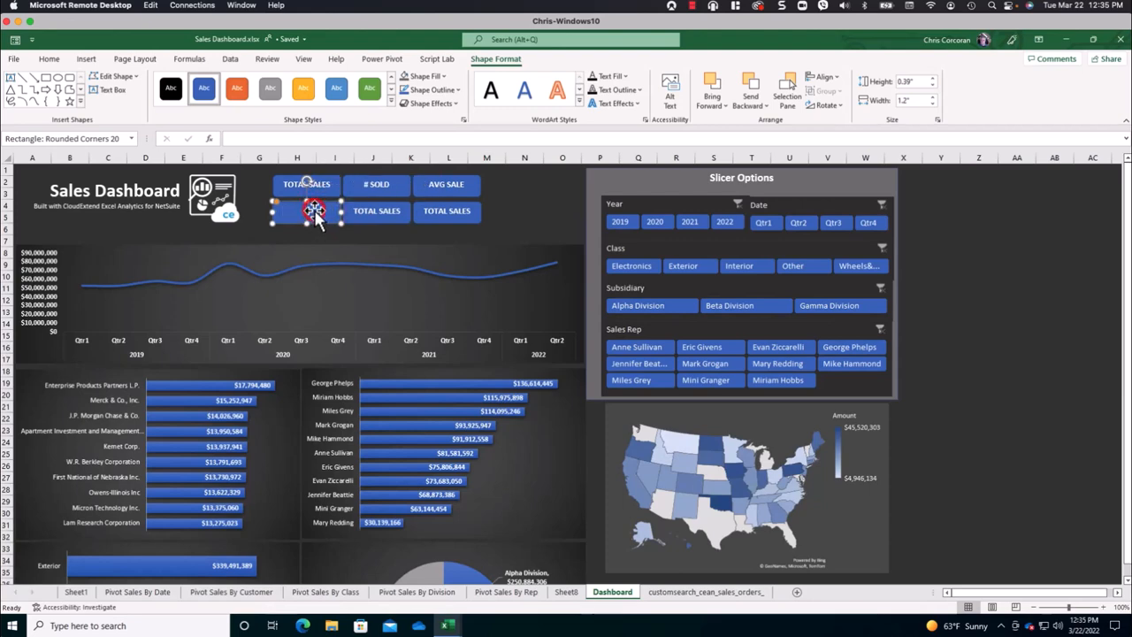
{"action": "left_click", "coordinate": [250, 138]}
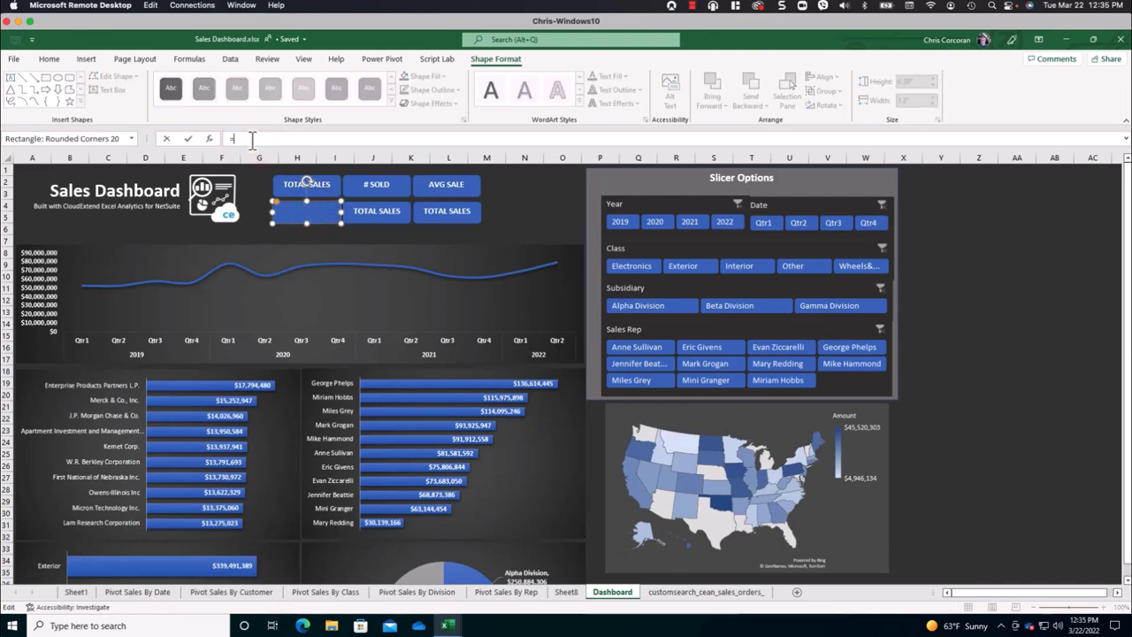
{"action": "left_click", "coordinate": [138, 592]}
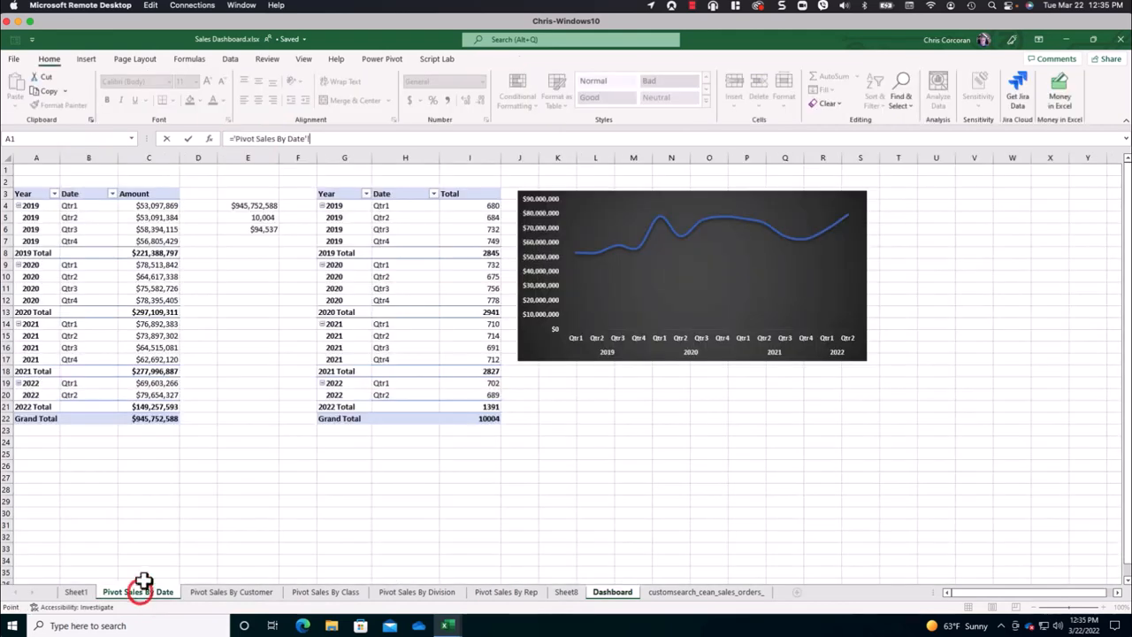
{"action": "left_click", "coordinate": [253, 206]}
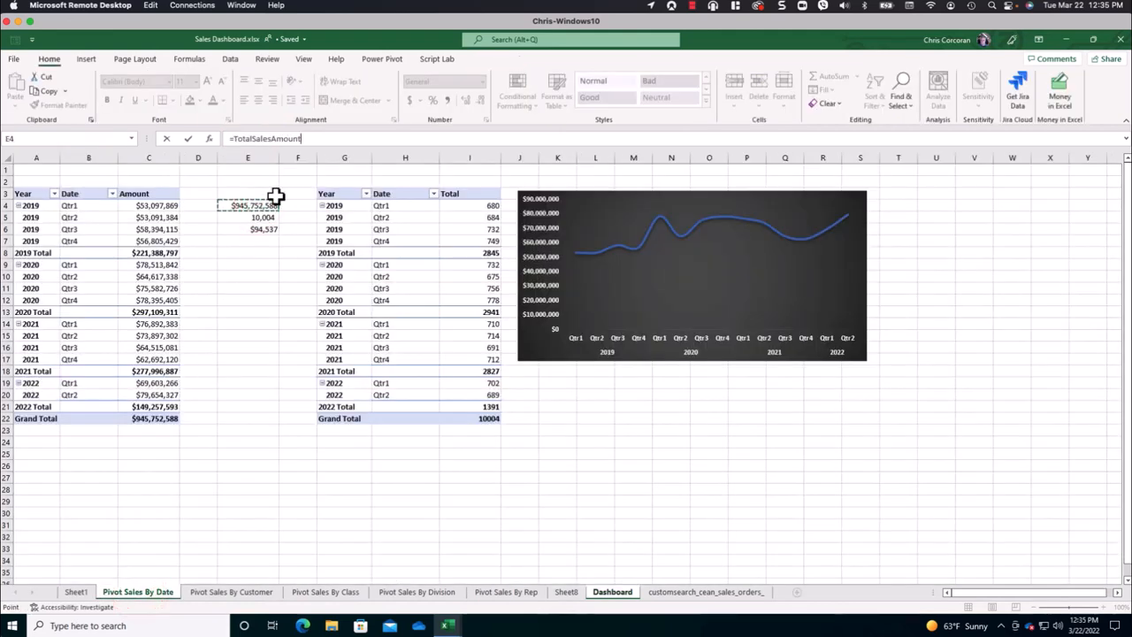
{"action": "key", "text": "Return"}
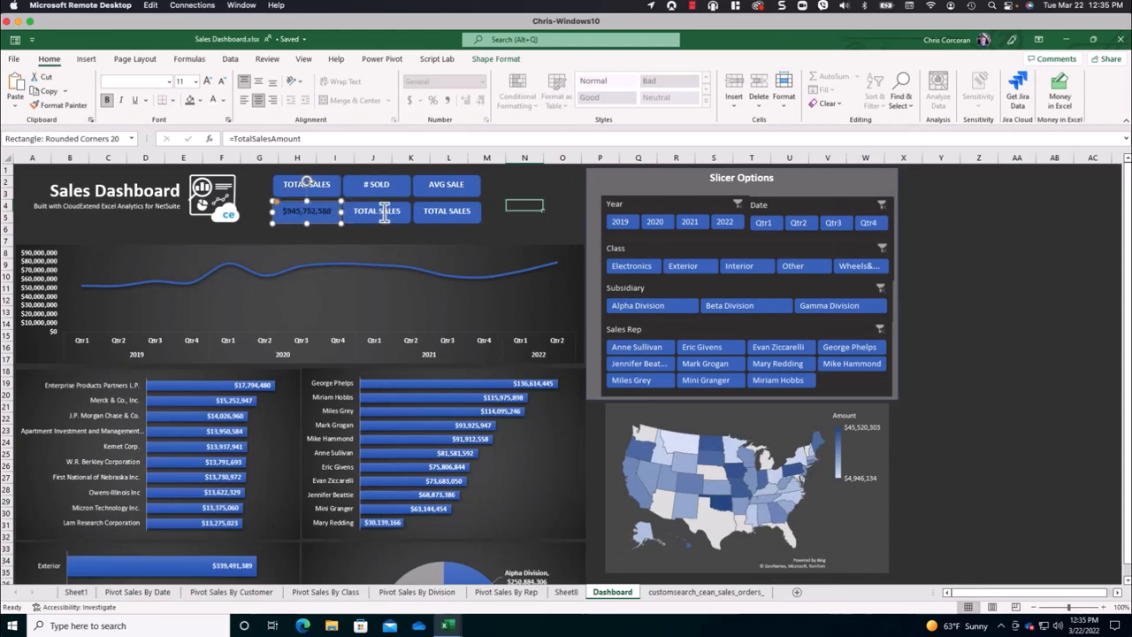
Clear the rectangle below # SOLD and link it to cell E5 (TotalNumSales) on the Pivot Sales By Date sheet.
{"action": "left_click_drag", "start_coordinate": [382, 211], "coordinate": [399, 210]}
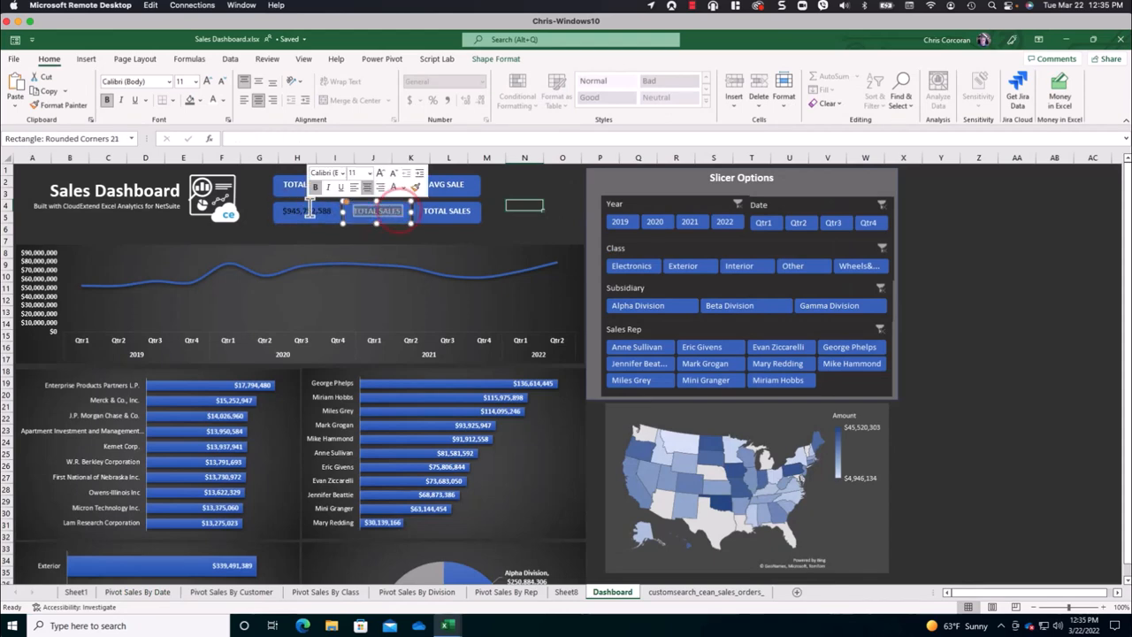
{"action": "key", "text": "BackSpace"}
{"action": "left_click", "coordinate": [307, 138]}
{"action": "type", "text": "="}
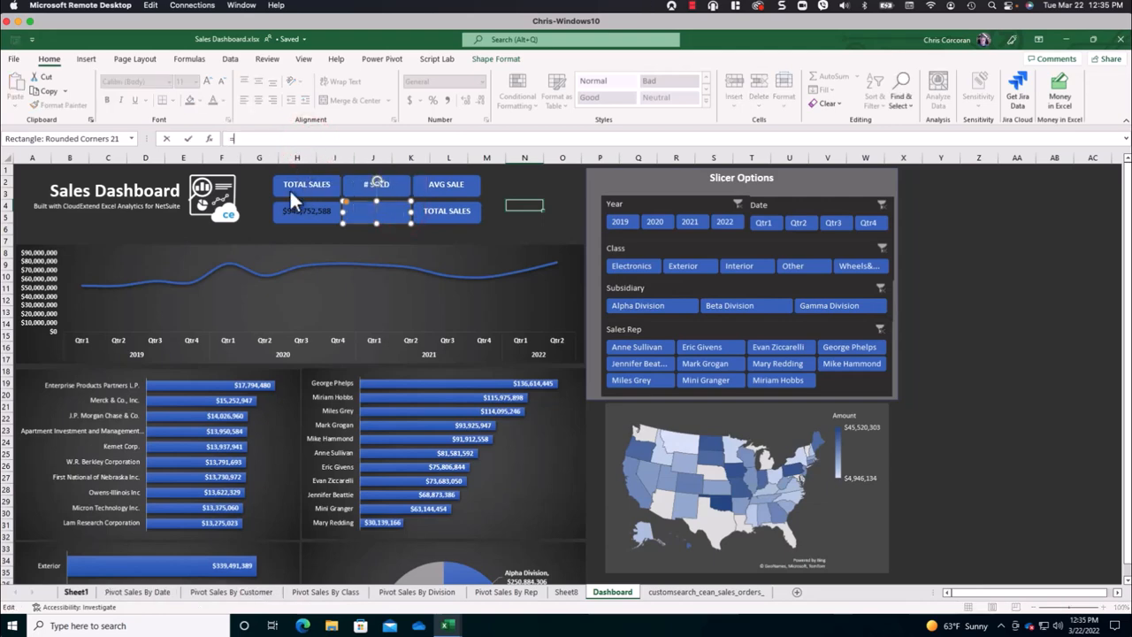
{"action": "left_click", "coordinate": [154, 587]}
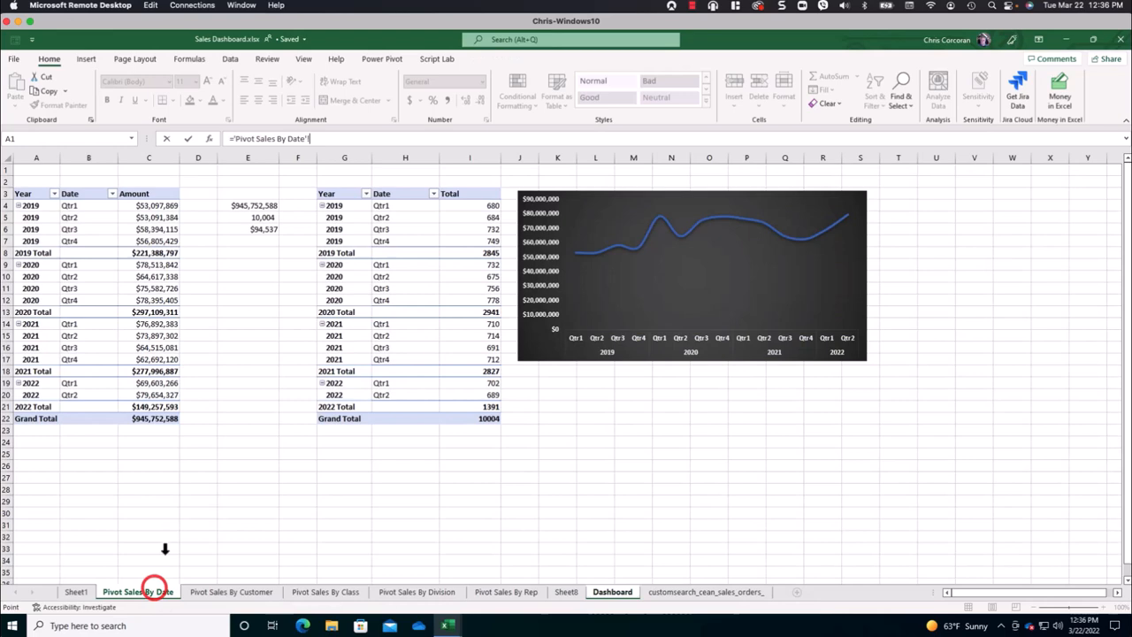
{"action": "left_click", "coordinate": [263, 217]}
{"action": "key", "text": "Return"}
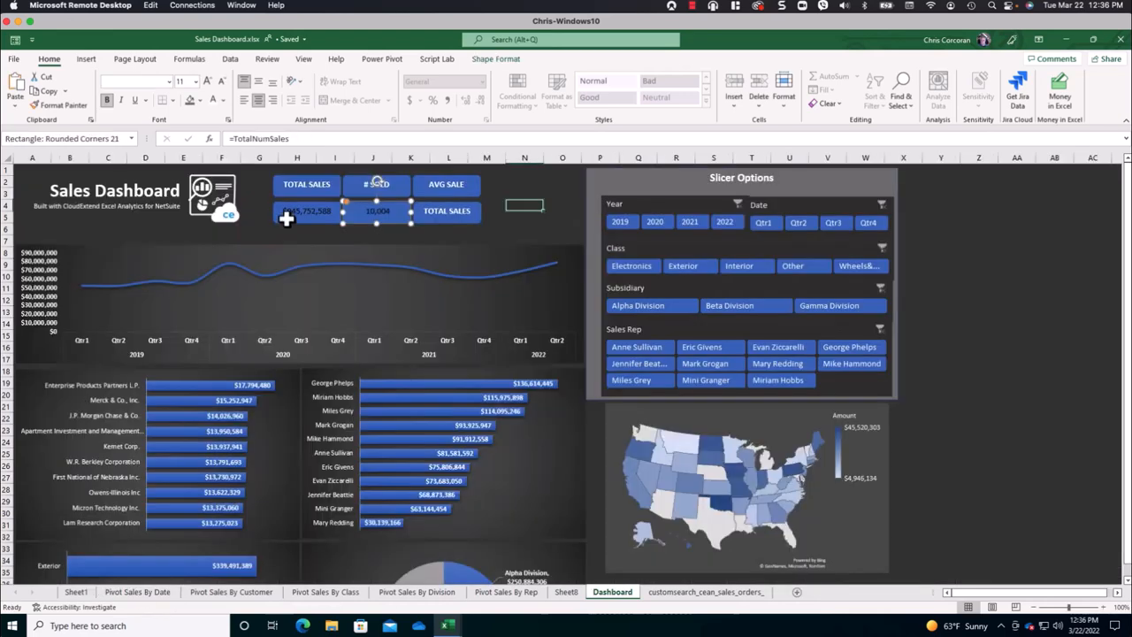
Clear the rectangle below AVG SALE and link it to cell E6 (AvgSalesAmount) on the Pivot Sales By Date sheet.
{"action": "left_click", "coordinate": [448, 215]}
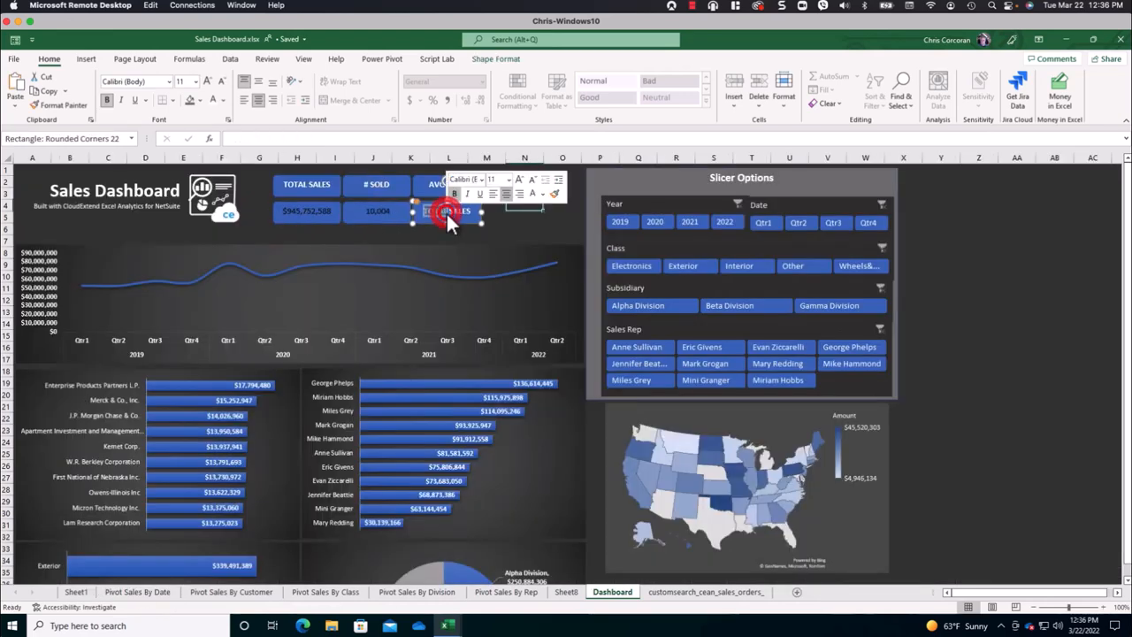
{"action": "key", "text": "Delete"}
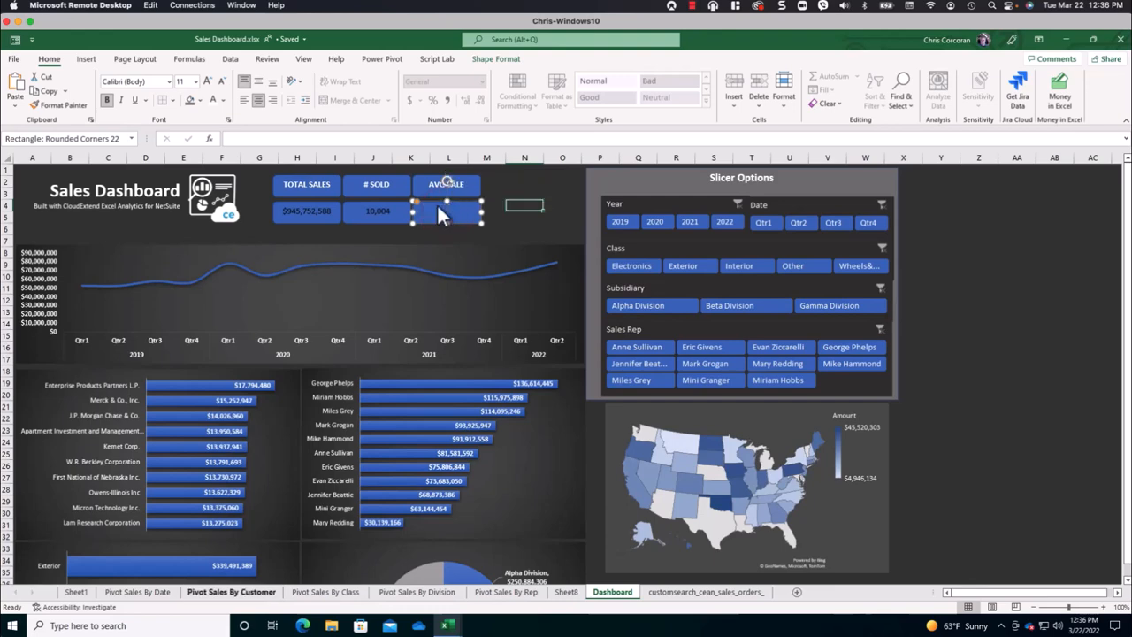
{"action": "left_click", "coordinate": [361, 138]}
{"action": "type", "text": "="}
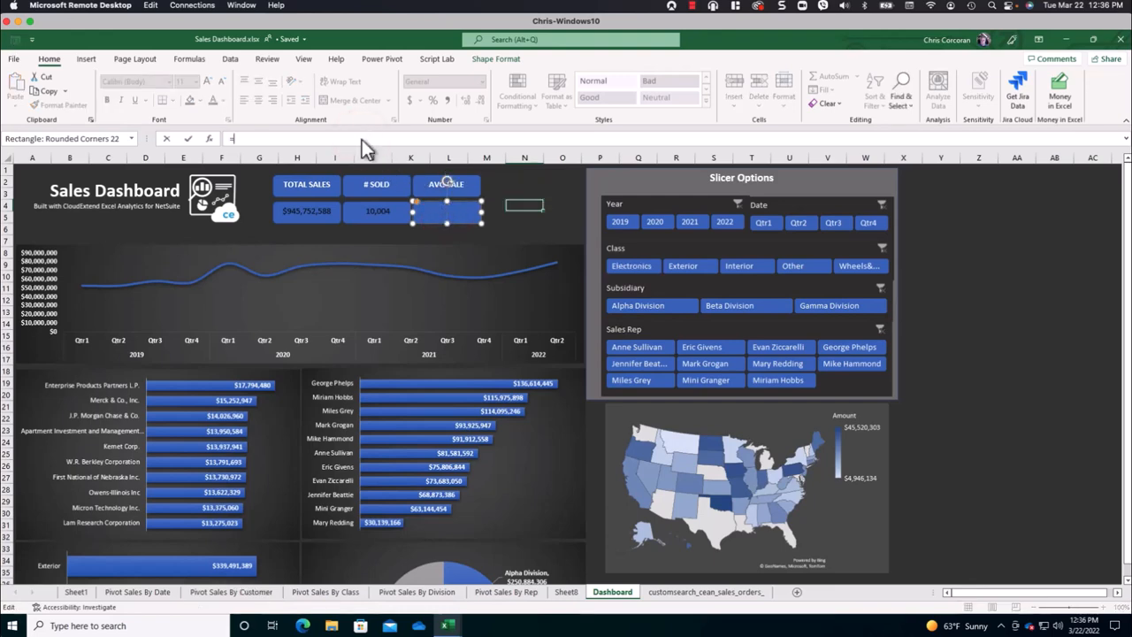
{"action": "left_click", "coordinate": [155, 592]}
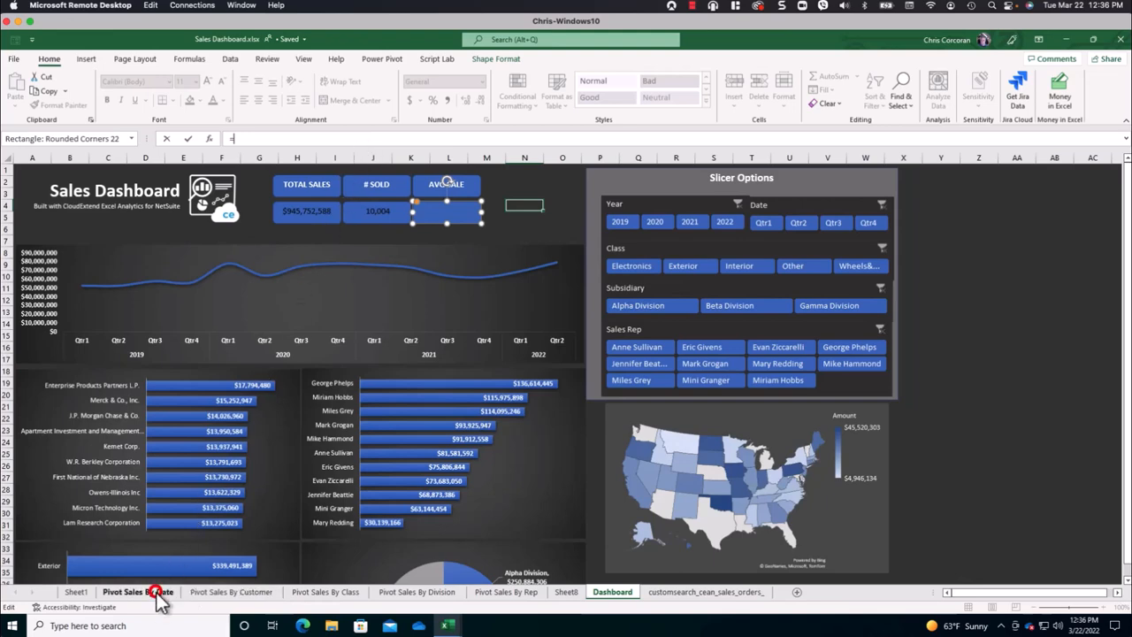
{"action": "left_click", "coordinate": [264, 230]}
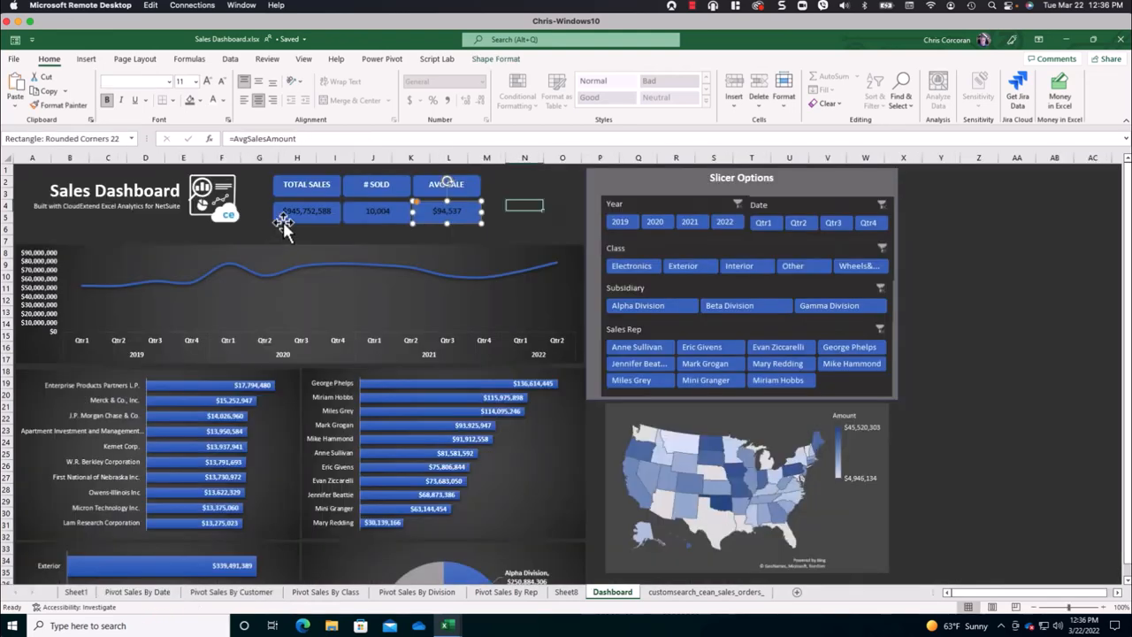
Format the value in the rectangle below TOTAL SALES as 12 pt, bold and white.
{"action": "left_click", "coordinate": [299, 212]}
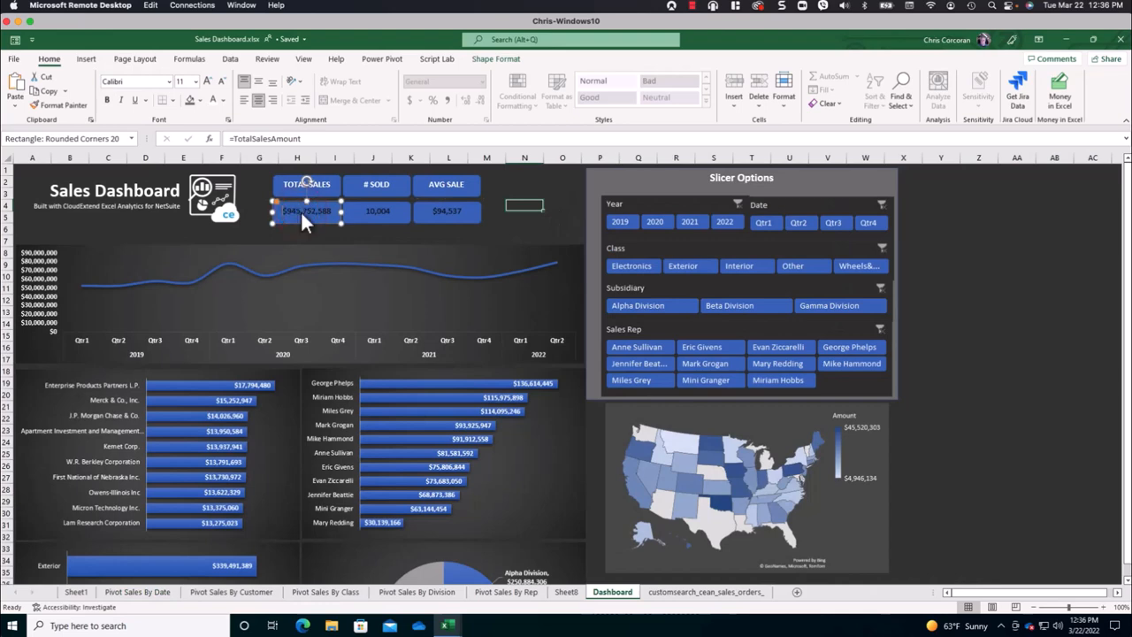
{"action": "left_click", "coordinate": [215, 101]}
{"action": "left_click", "coordinate": [207, 80]}
{"action": "left_click", "coordinate": [107, 100]}
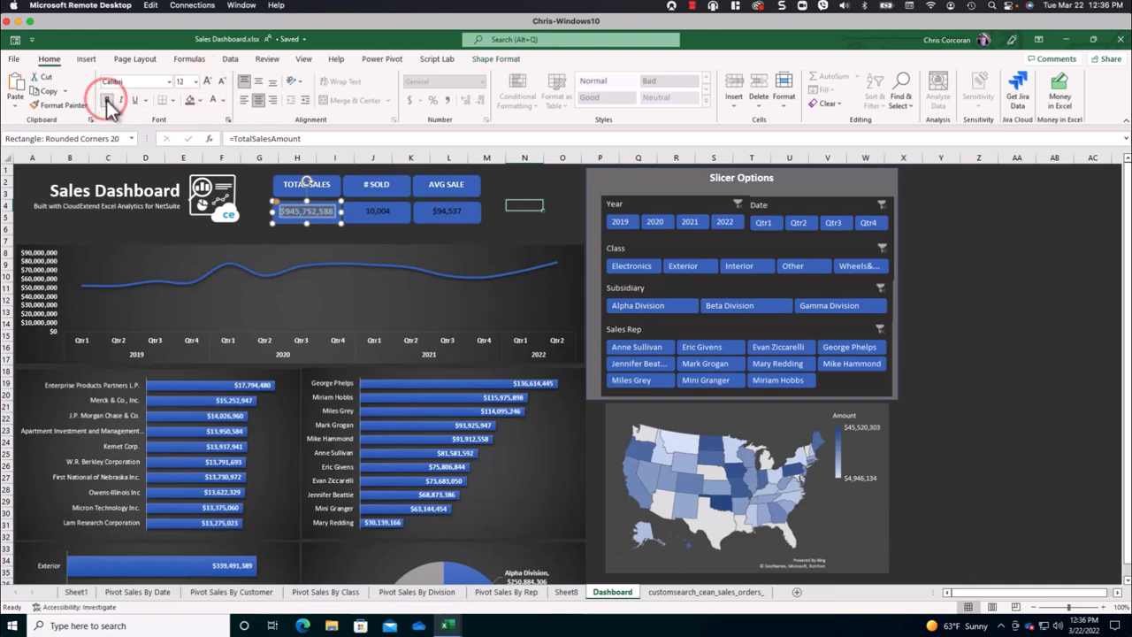
{"action": "left_click", "coordinate": [224, 101]}
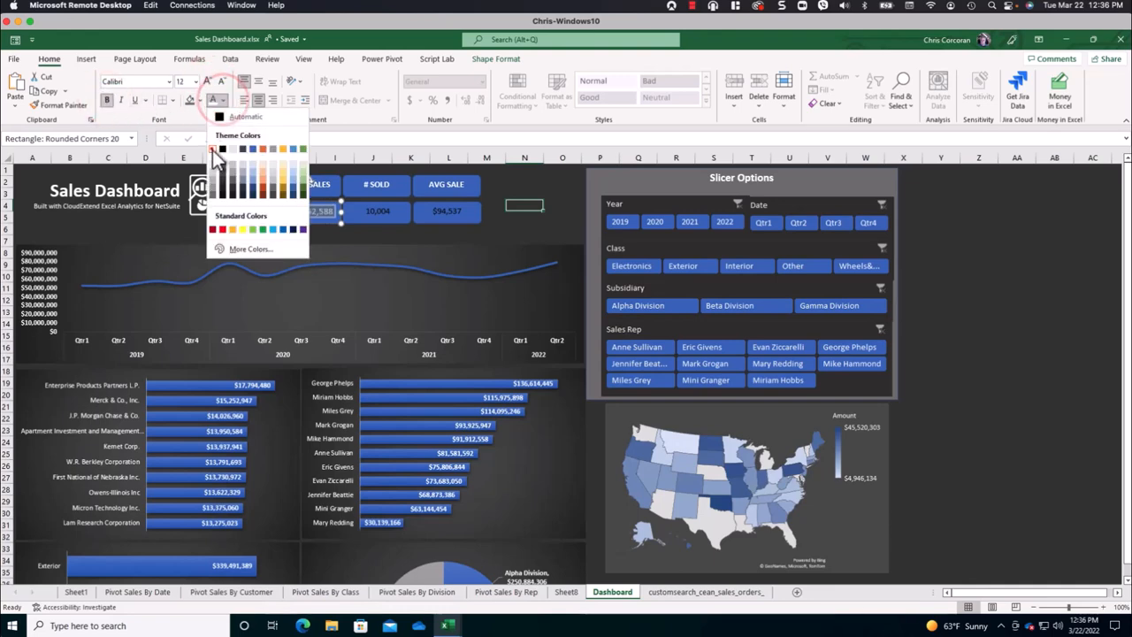
{"action": "left_click", "coordinate": [212, 149]}
Copy the total sales value's formatting to the value rectangles below # SOLD and AVG SALE with Format Painter.
{"action": "left_click", "coordinate": [357, 219]}
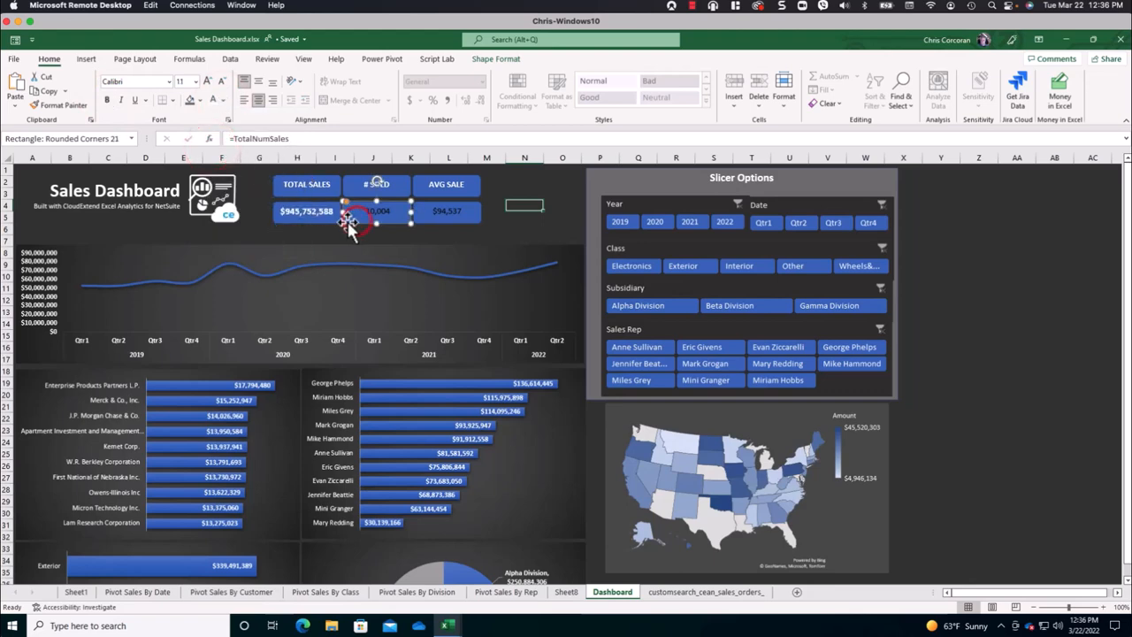
{"action": "left_click", "coordinate": [316, 221]}
{"action": "left_click", "coordinate": [40, 104]}
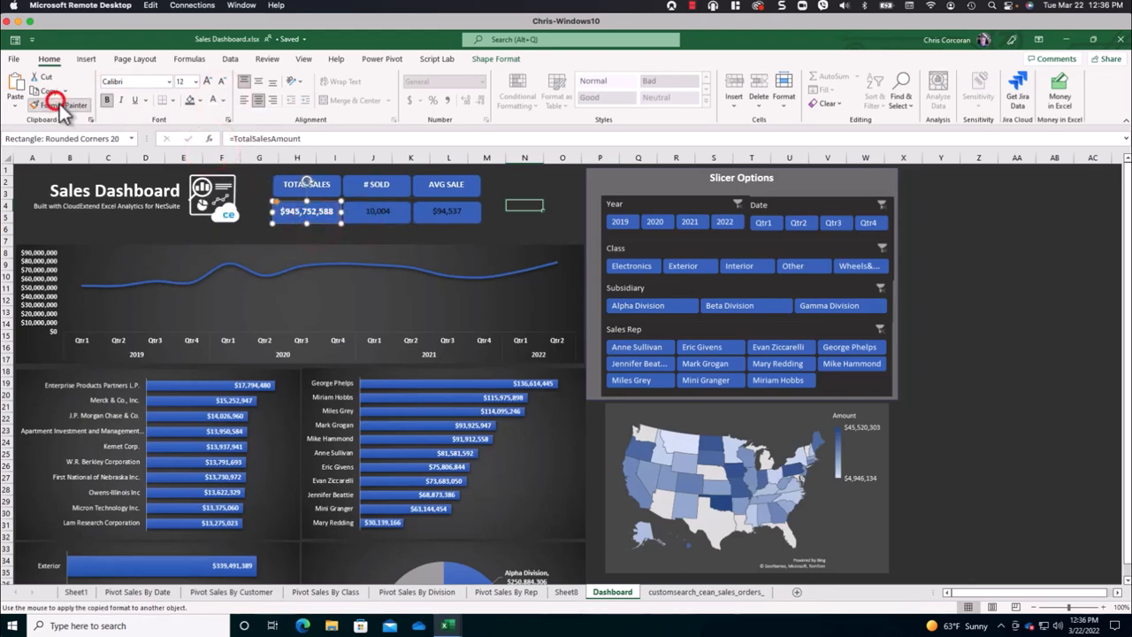
{"action": "left_click", "coordinate": [391, 214]}
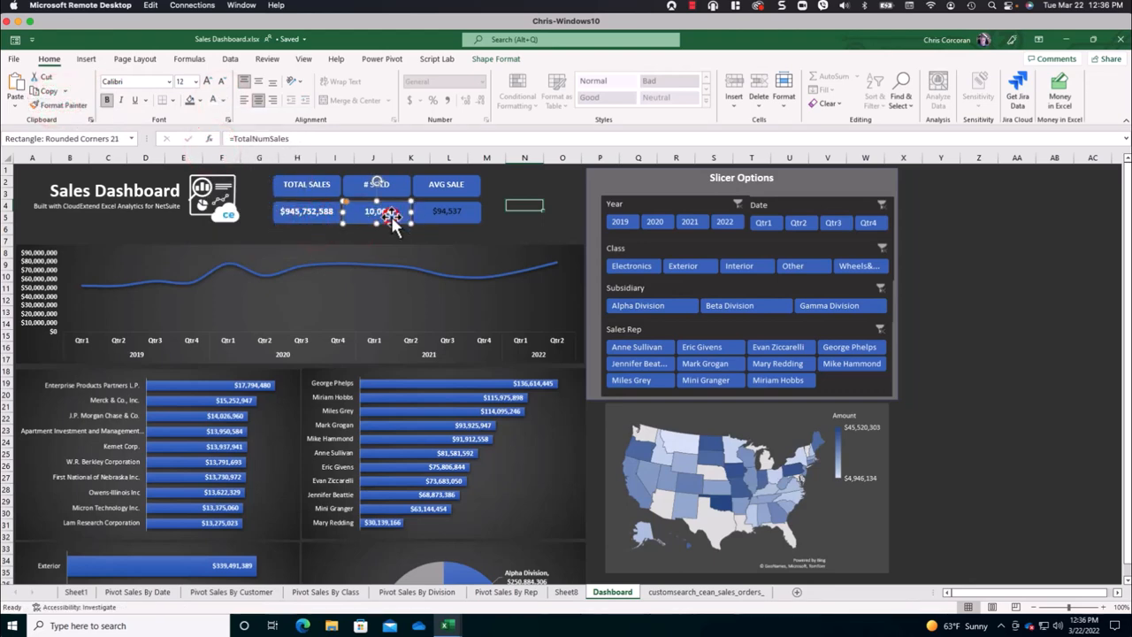
{"action": "left_click", "coordinate": [69, 103]}
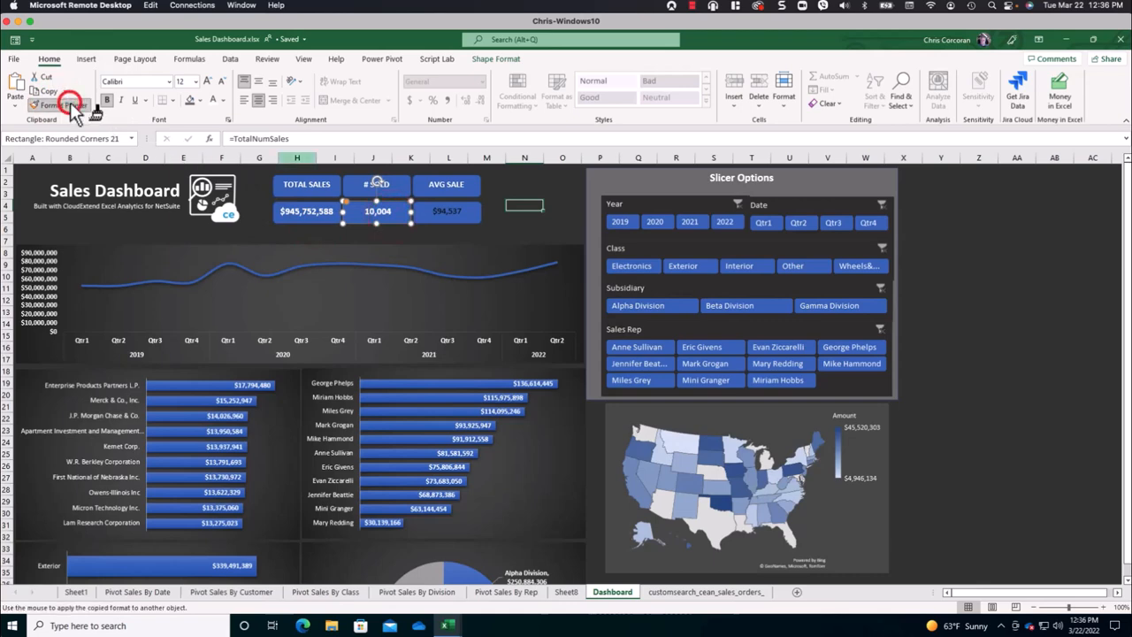
{"action": "left_click", "coordinate": [434, 218]}
{"action": "left_click", "coordinate": [525, 228]}
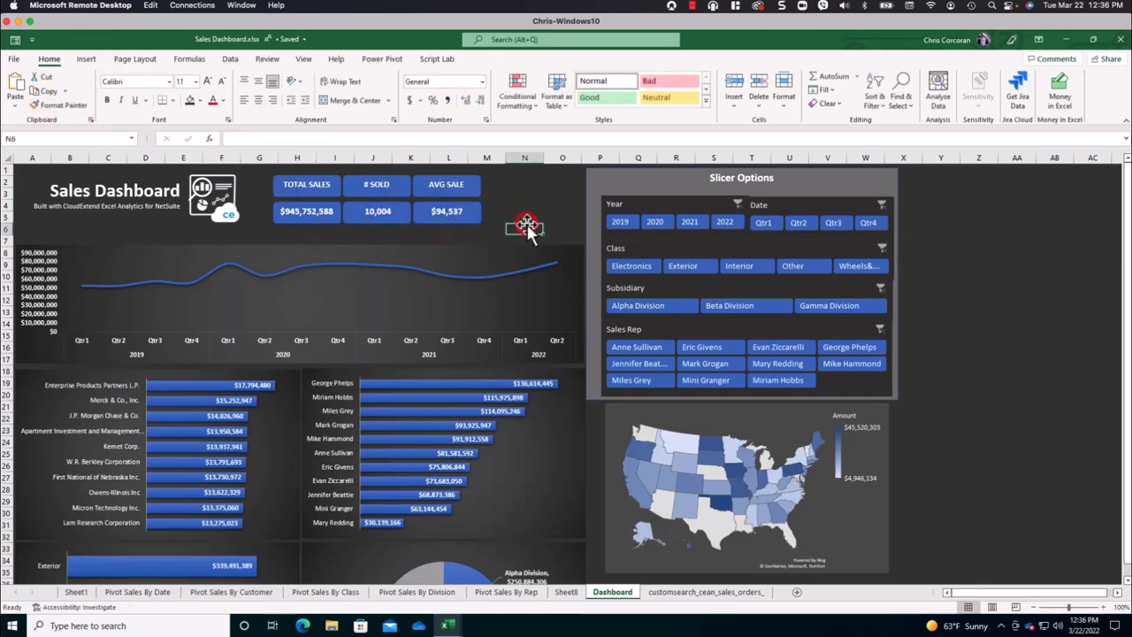
Test the slicers by filtering for year 2022 and for Electronics in Qtr1, clearing the filters after each test.
{"action": "left_click", "coordinate": [725, 222]}
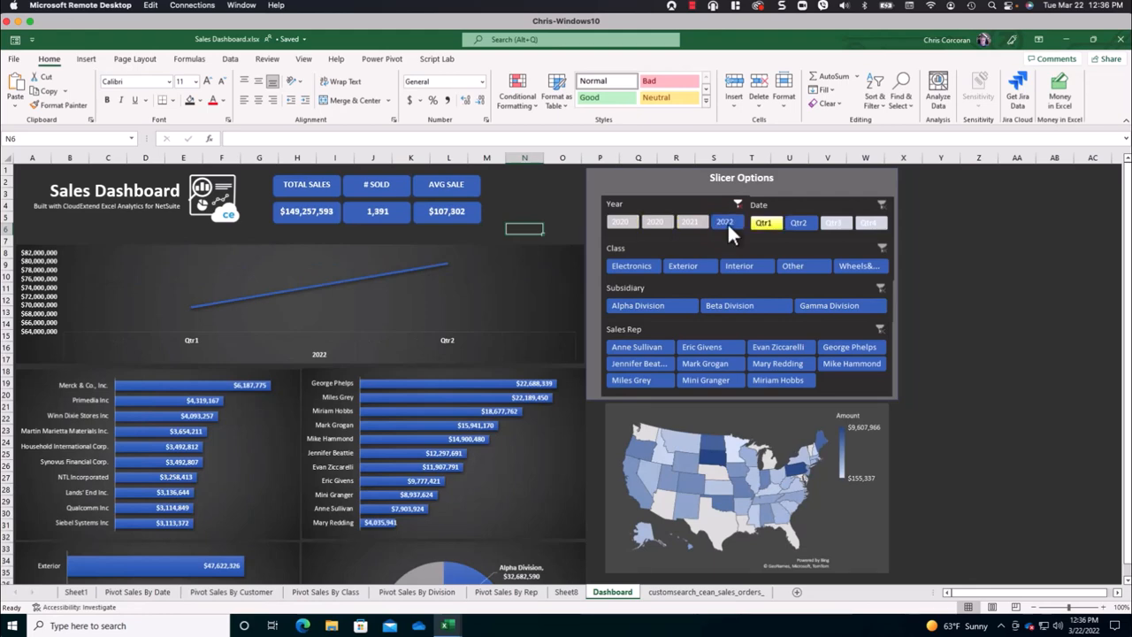
{"action": "left_click", "coordinate": [738, 205]}
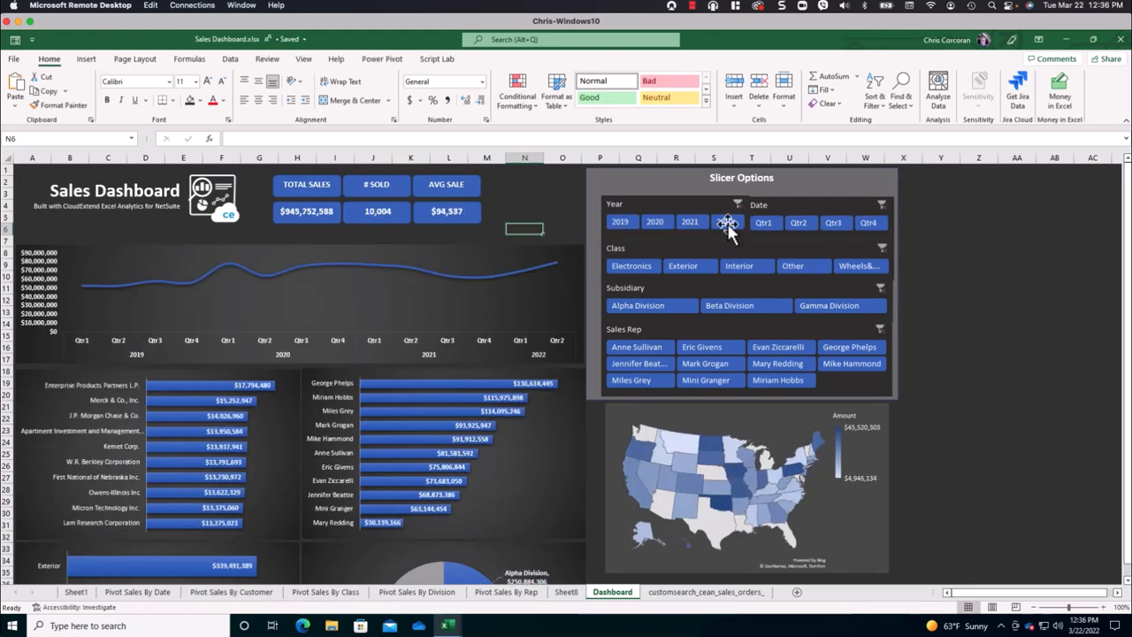
{"action": "left_click", "coordinate": [640, 266]}
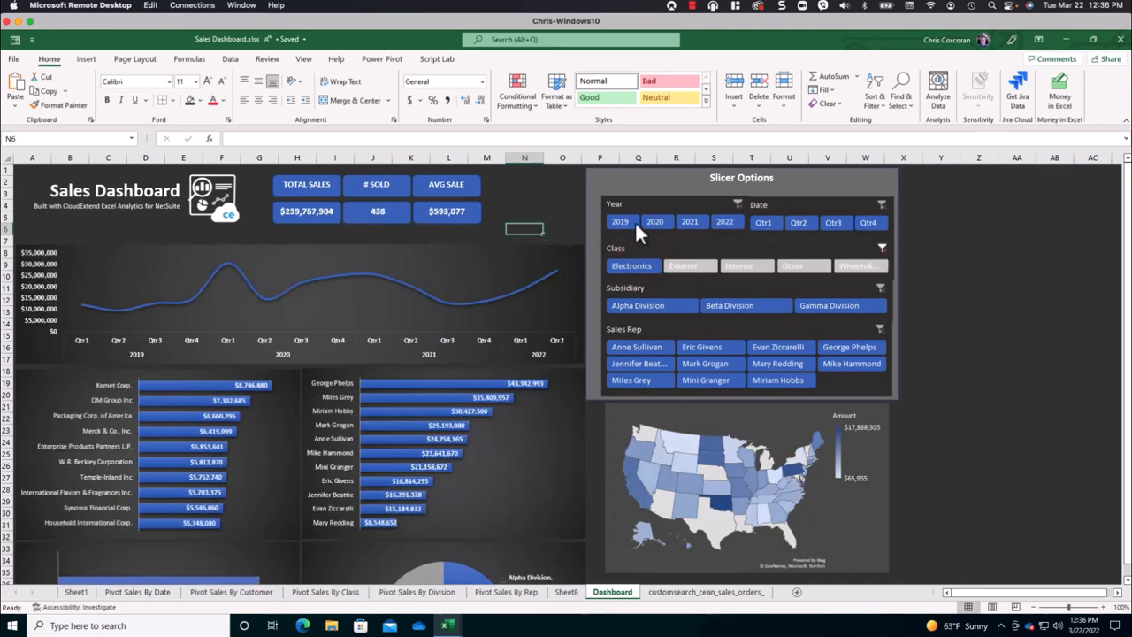
{"action": "left_click", "coordinate": [766, 222]}
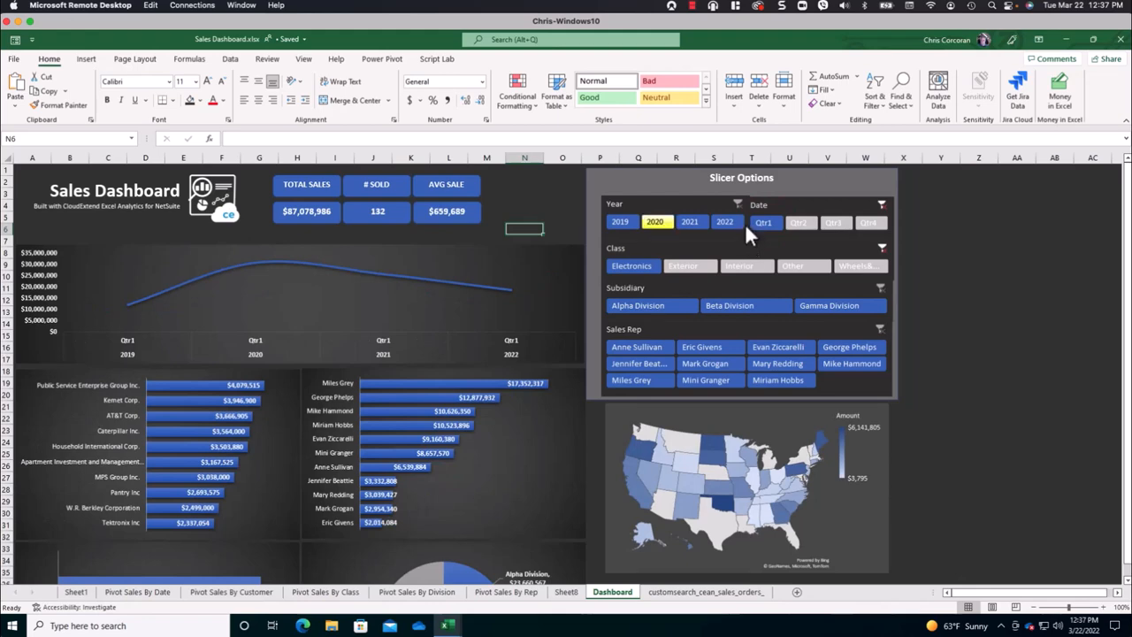
{"action": "left_click", "coordinate": [738, 202]}
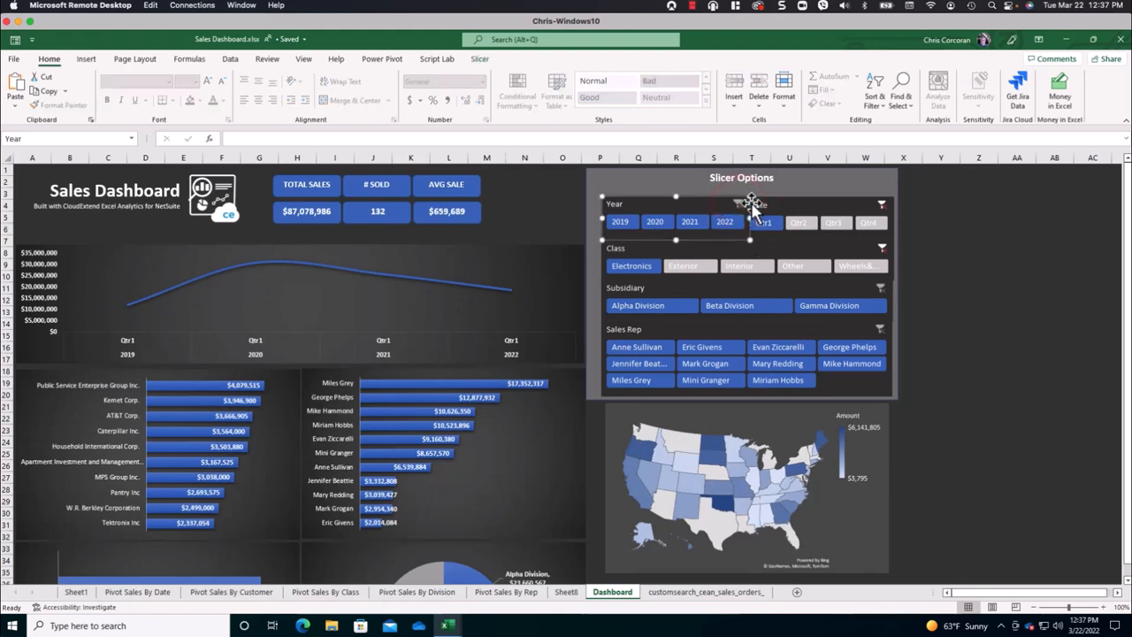
{"action": "left_click", "coordinate": [881, 204]}
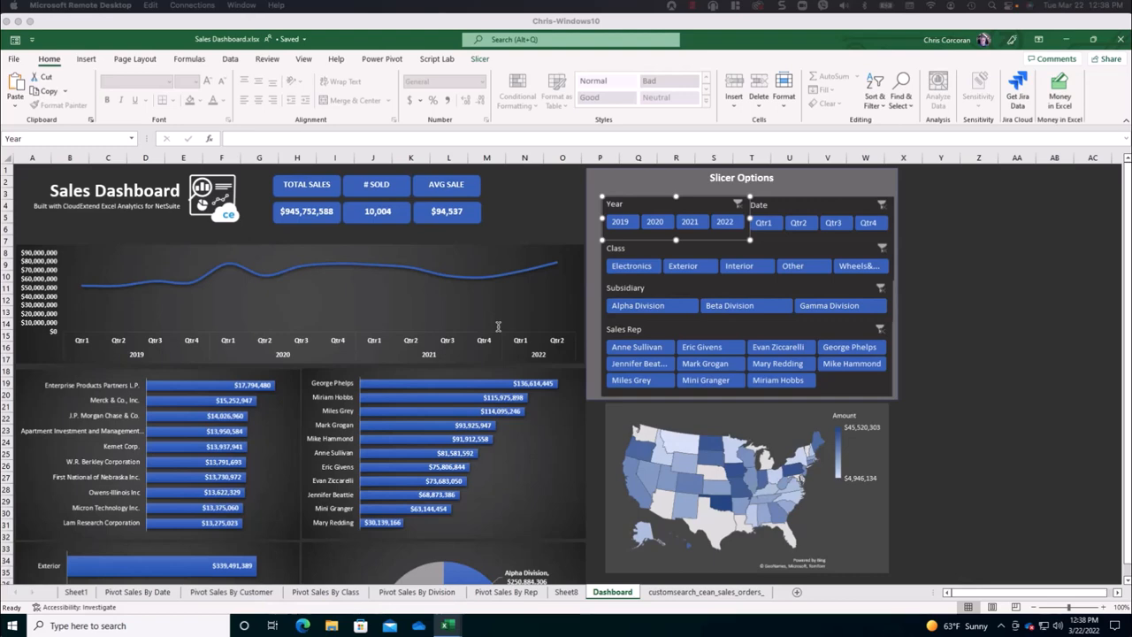
Zoom the Dashboard sheet out to 70% to view the complete dashboard.
{"action": "scroll", "coordinate": [498, 326], "scroll_direction": "down", "scroll_amount": 2}
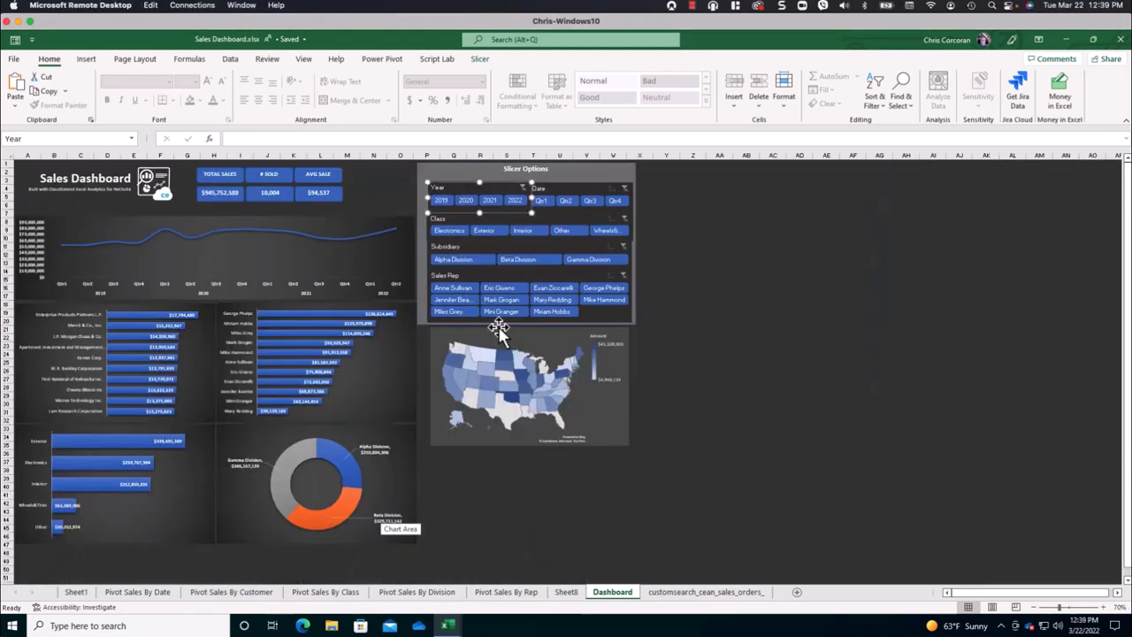